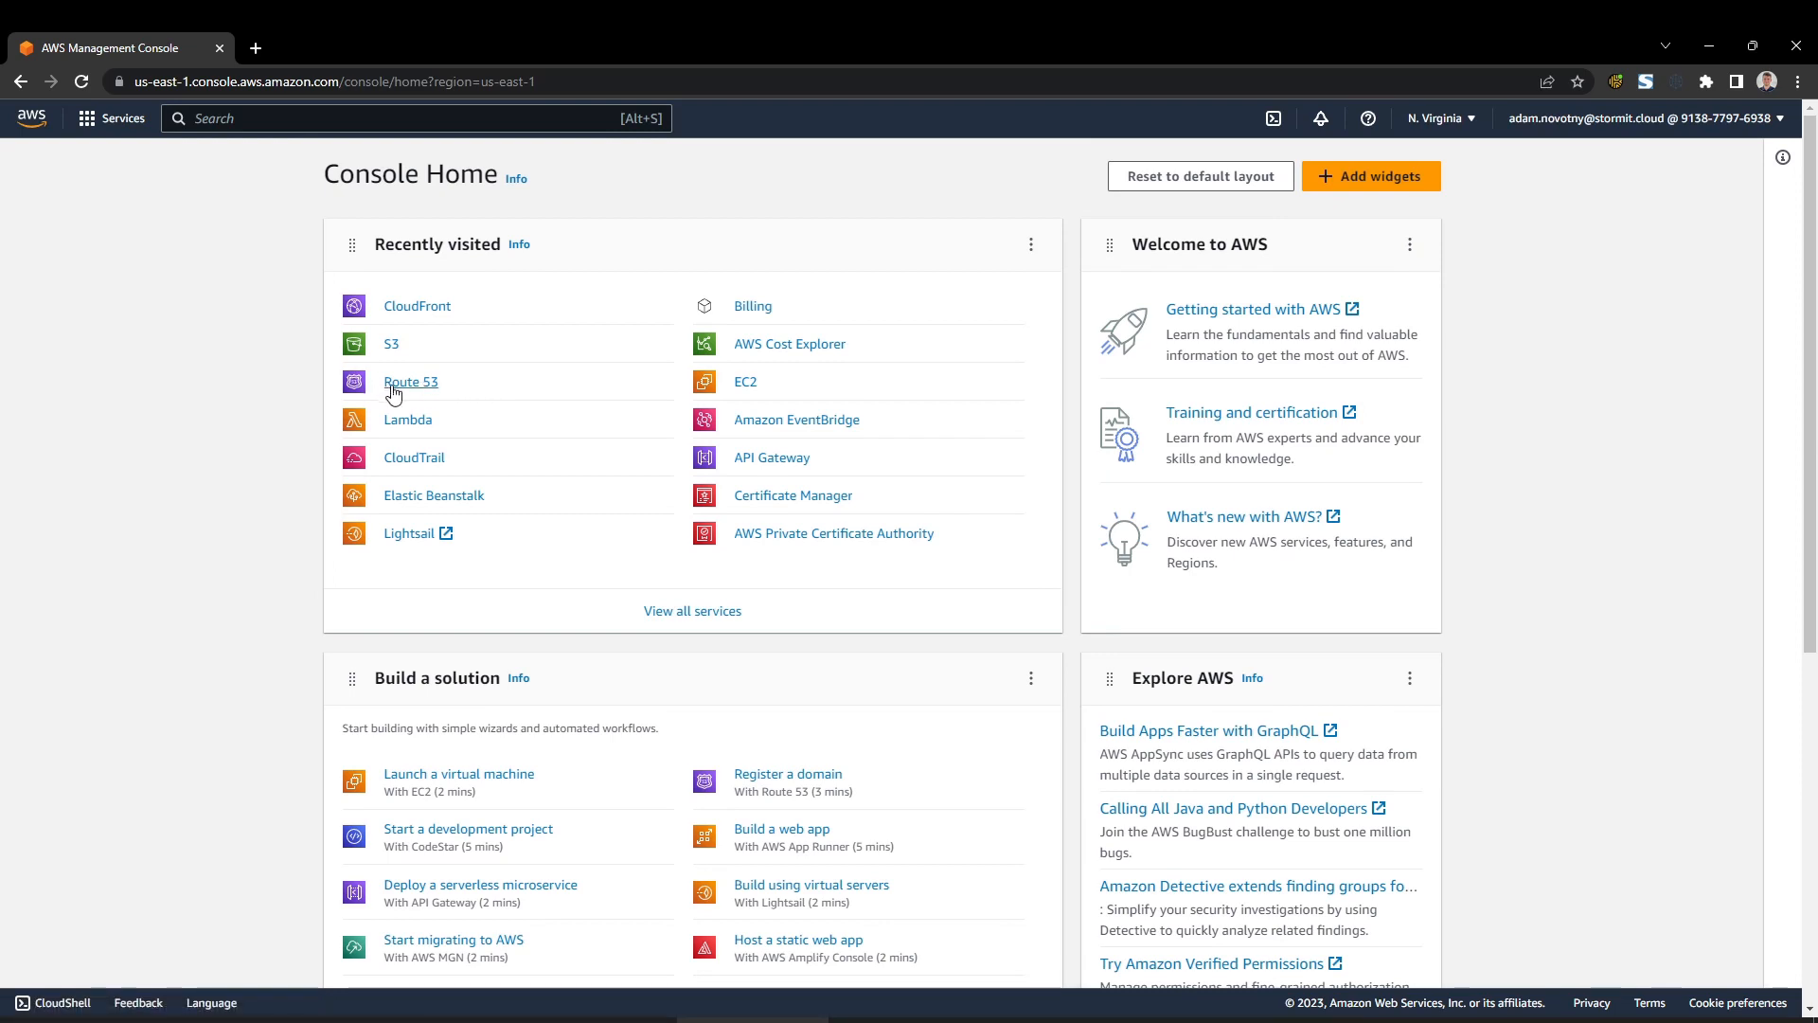
Open the stormit.link hosted zone in Route 53 and bring up its list of DNS records.
left_click(414, 383)
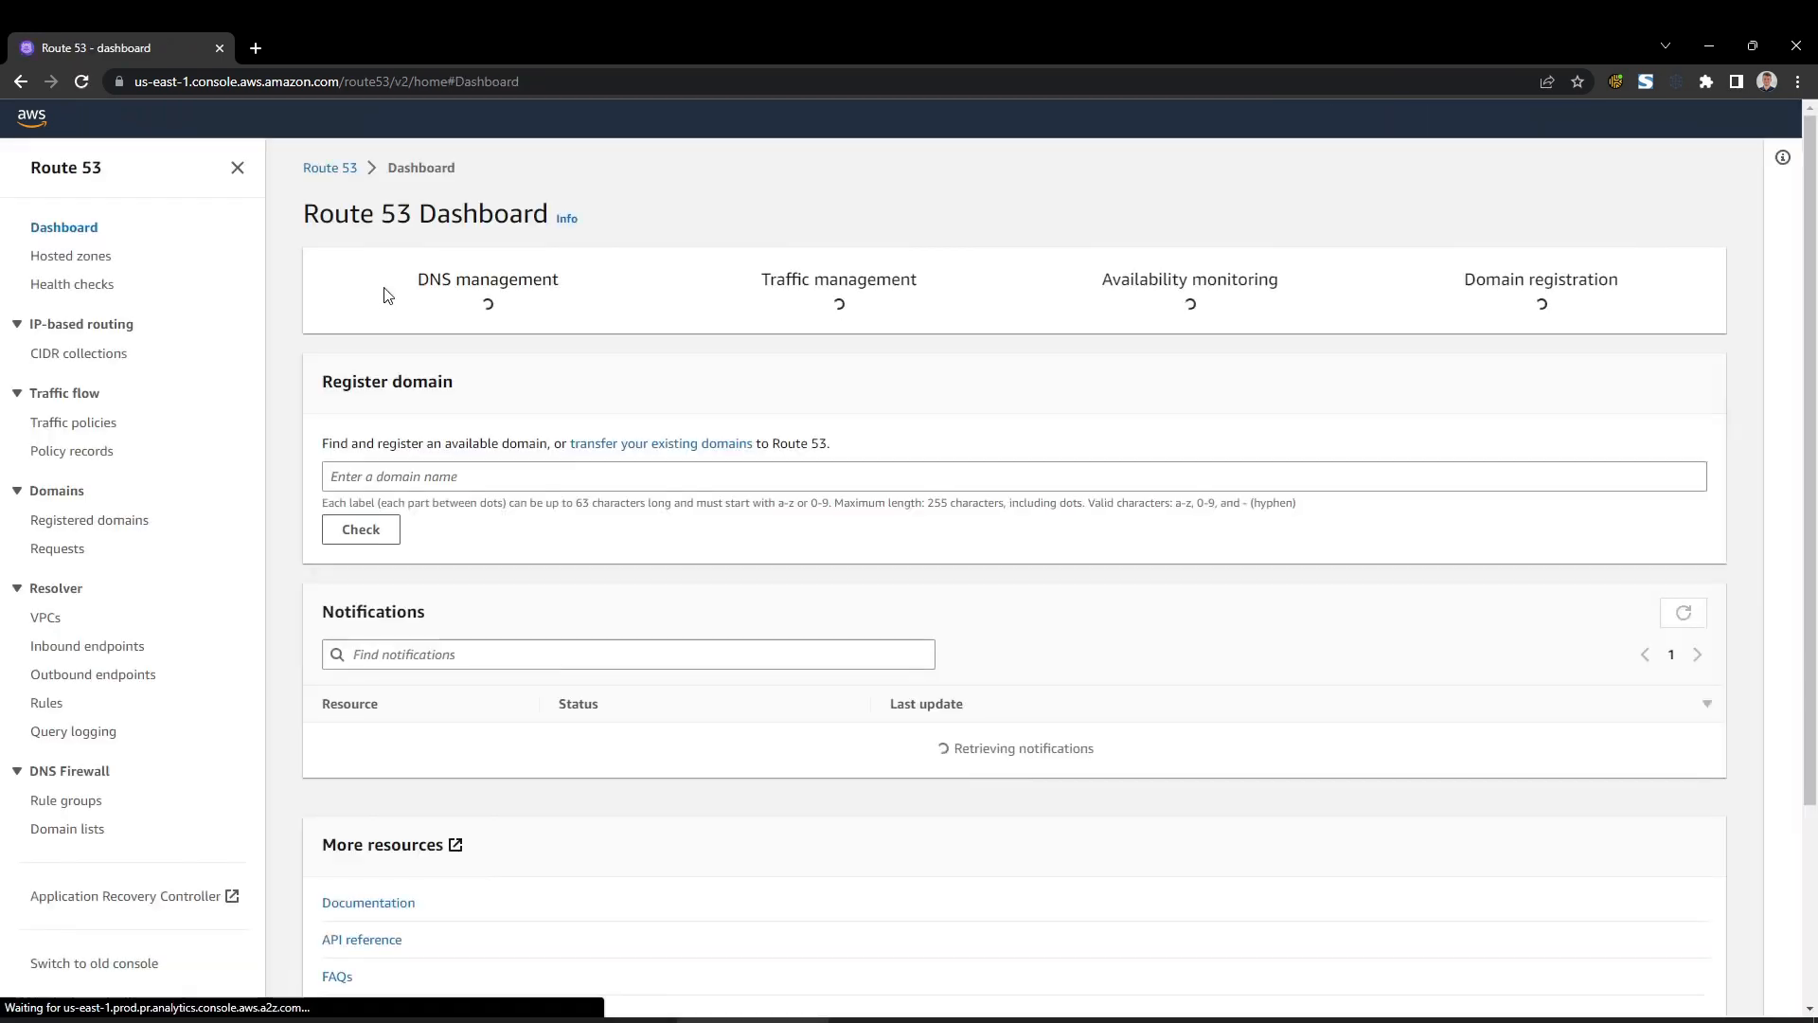
left_click(488, 354)
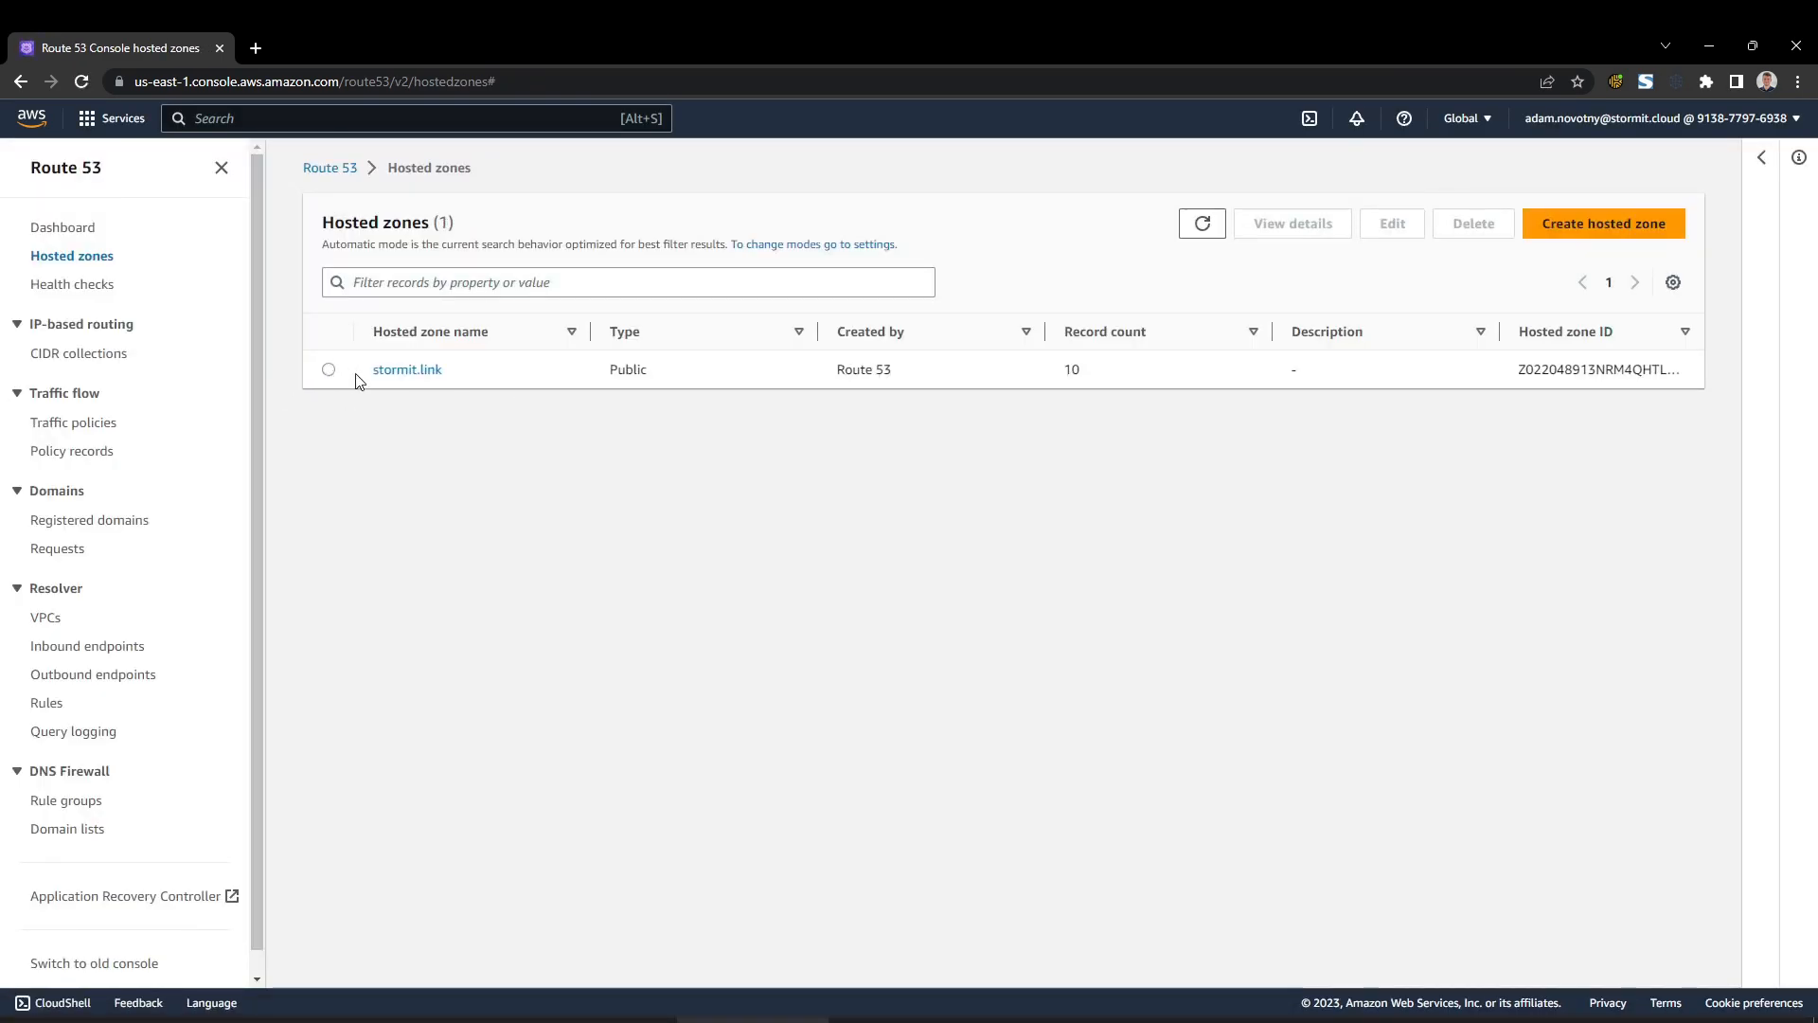
left_click(399, 371)
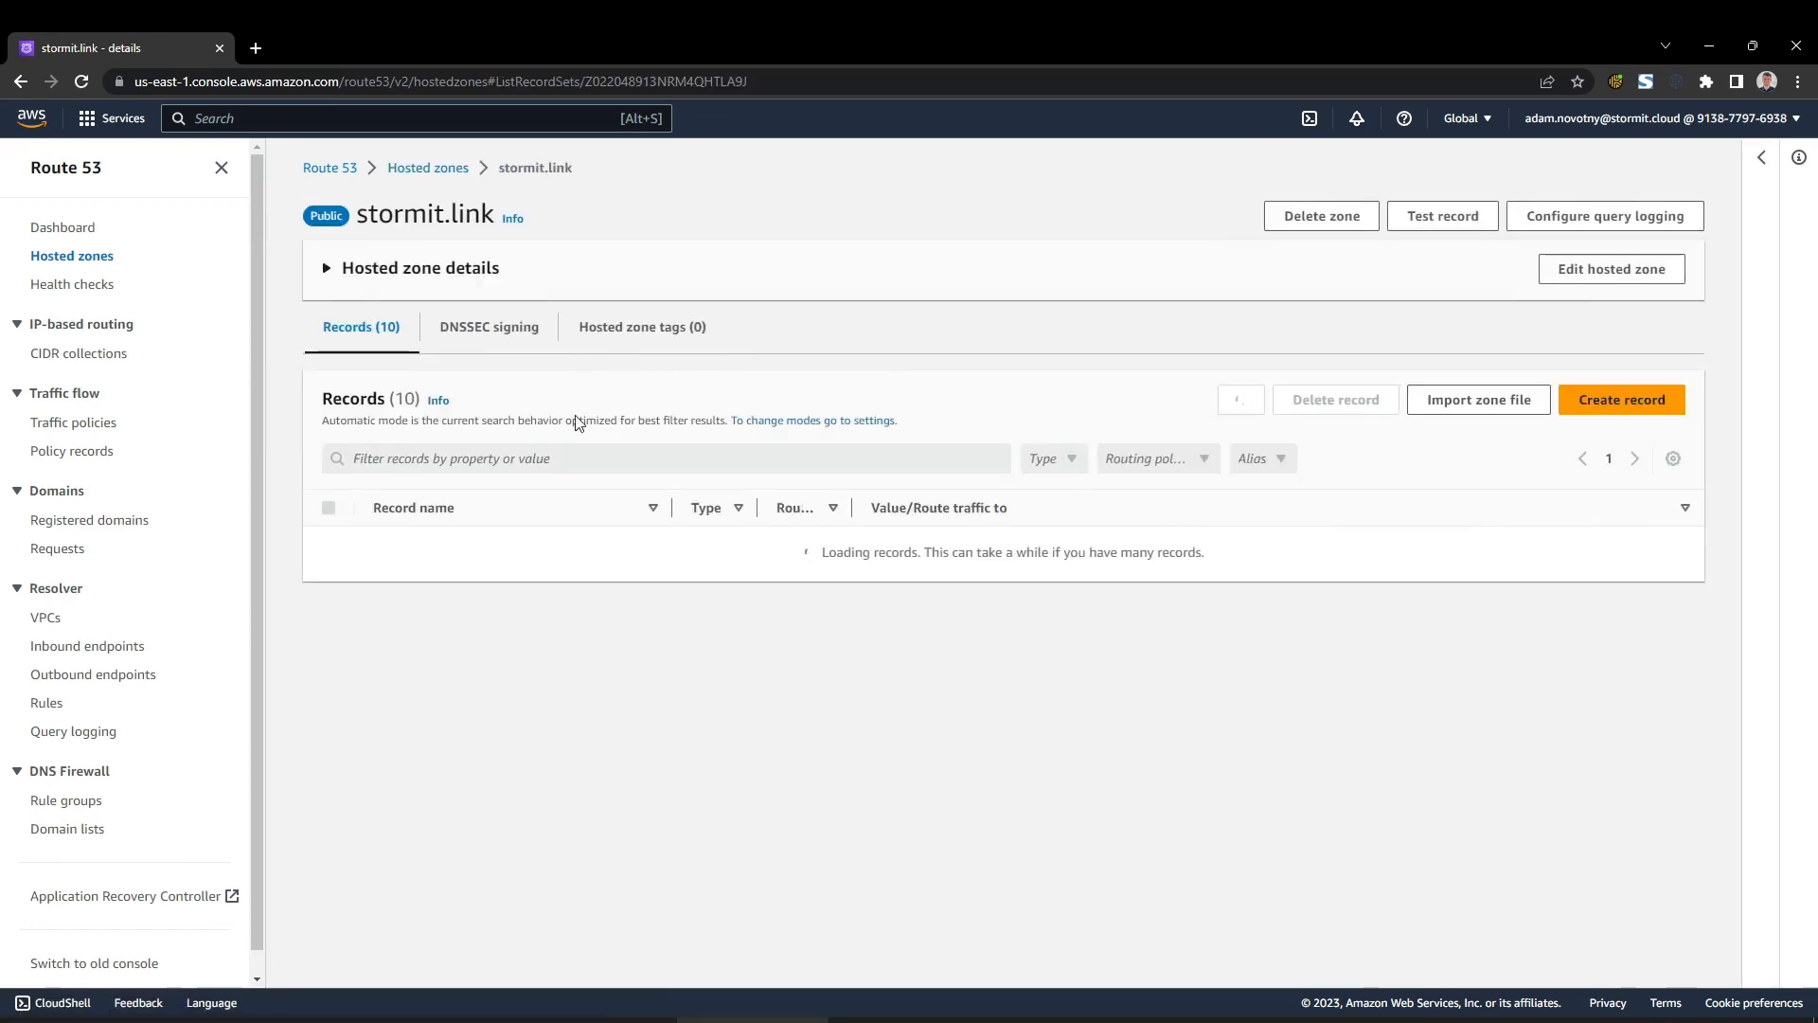
scroll(585, 488, "down", 1)
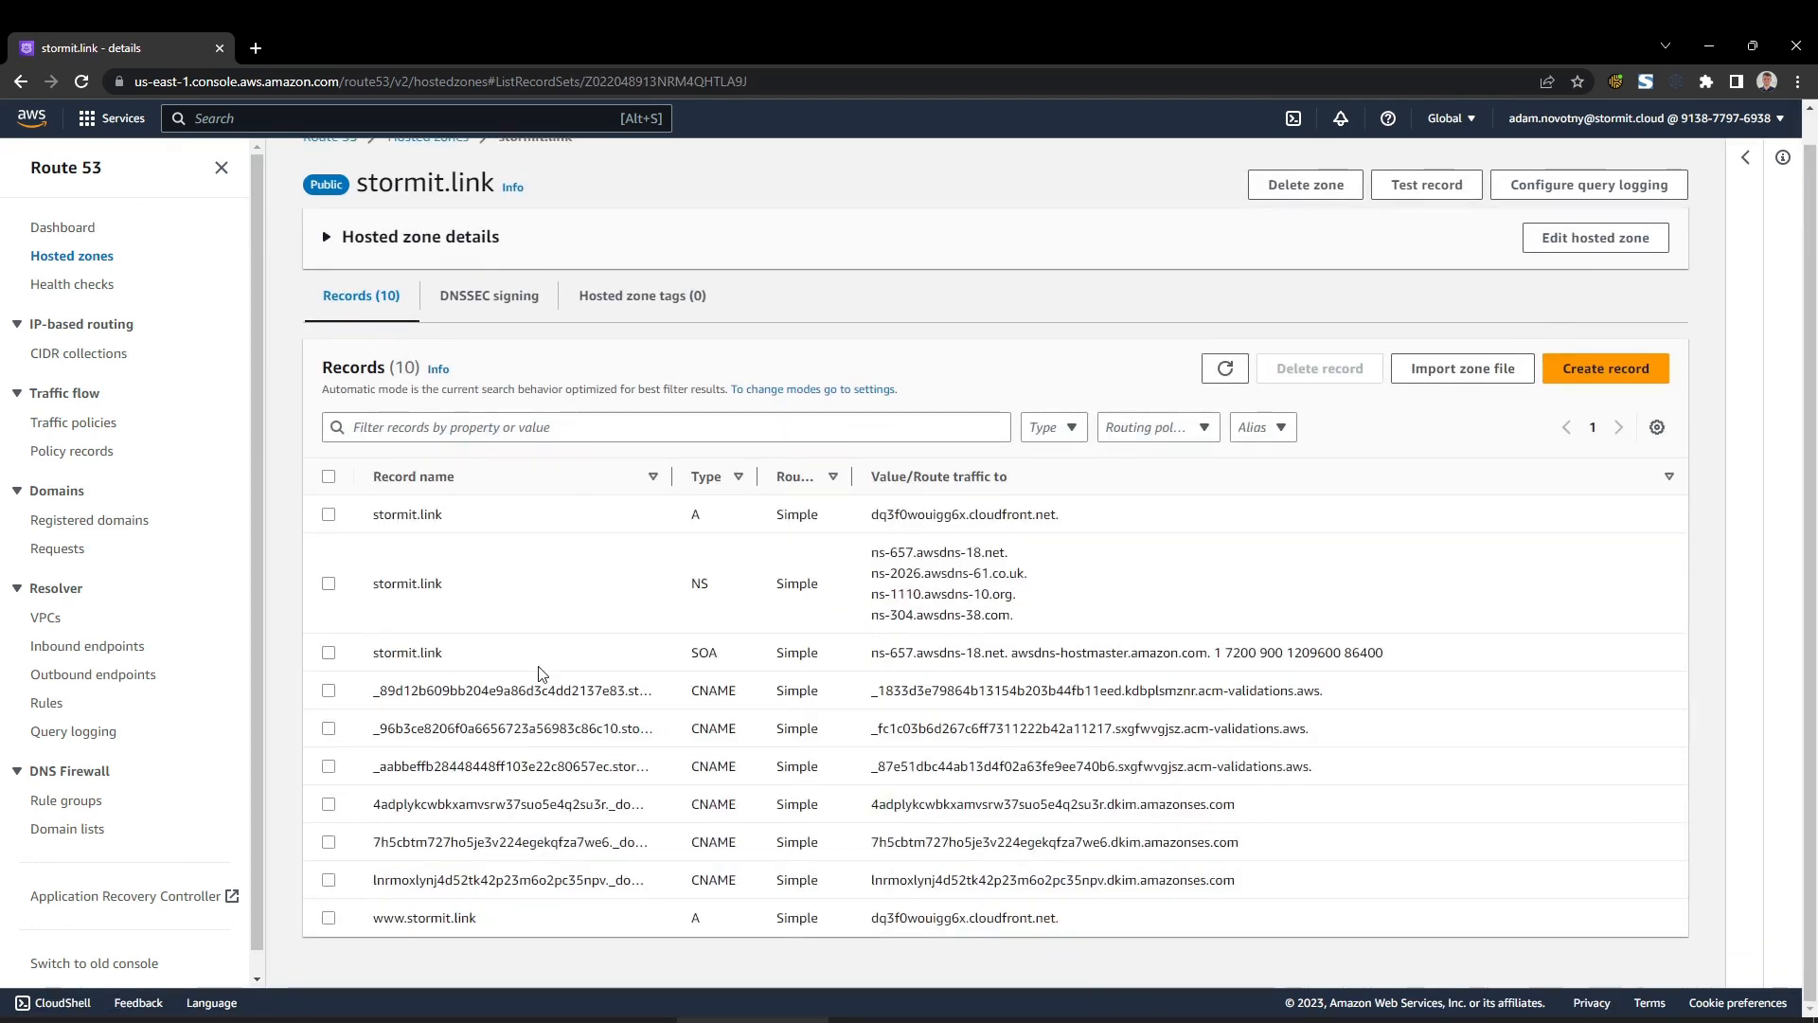
left_click_drag(362, 921, 509, 928)
left_click_drag(870, 920, 1103, 916)
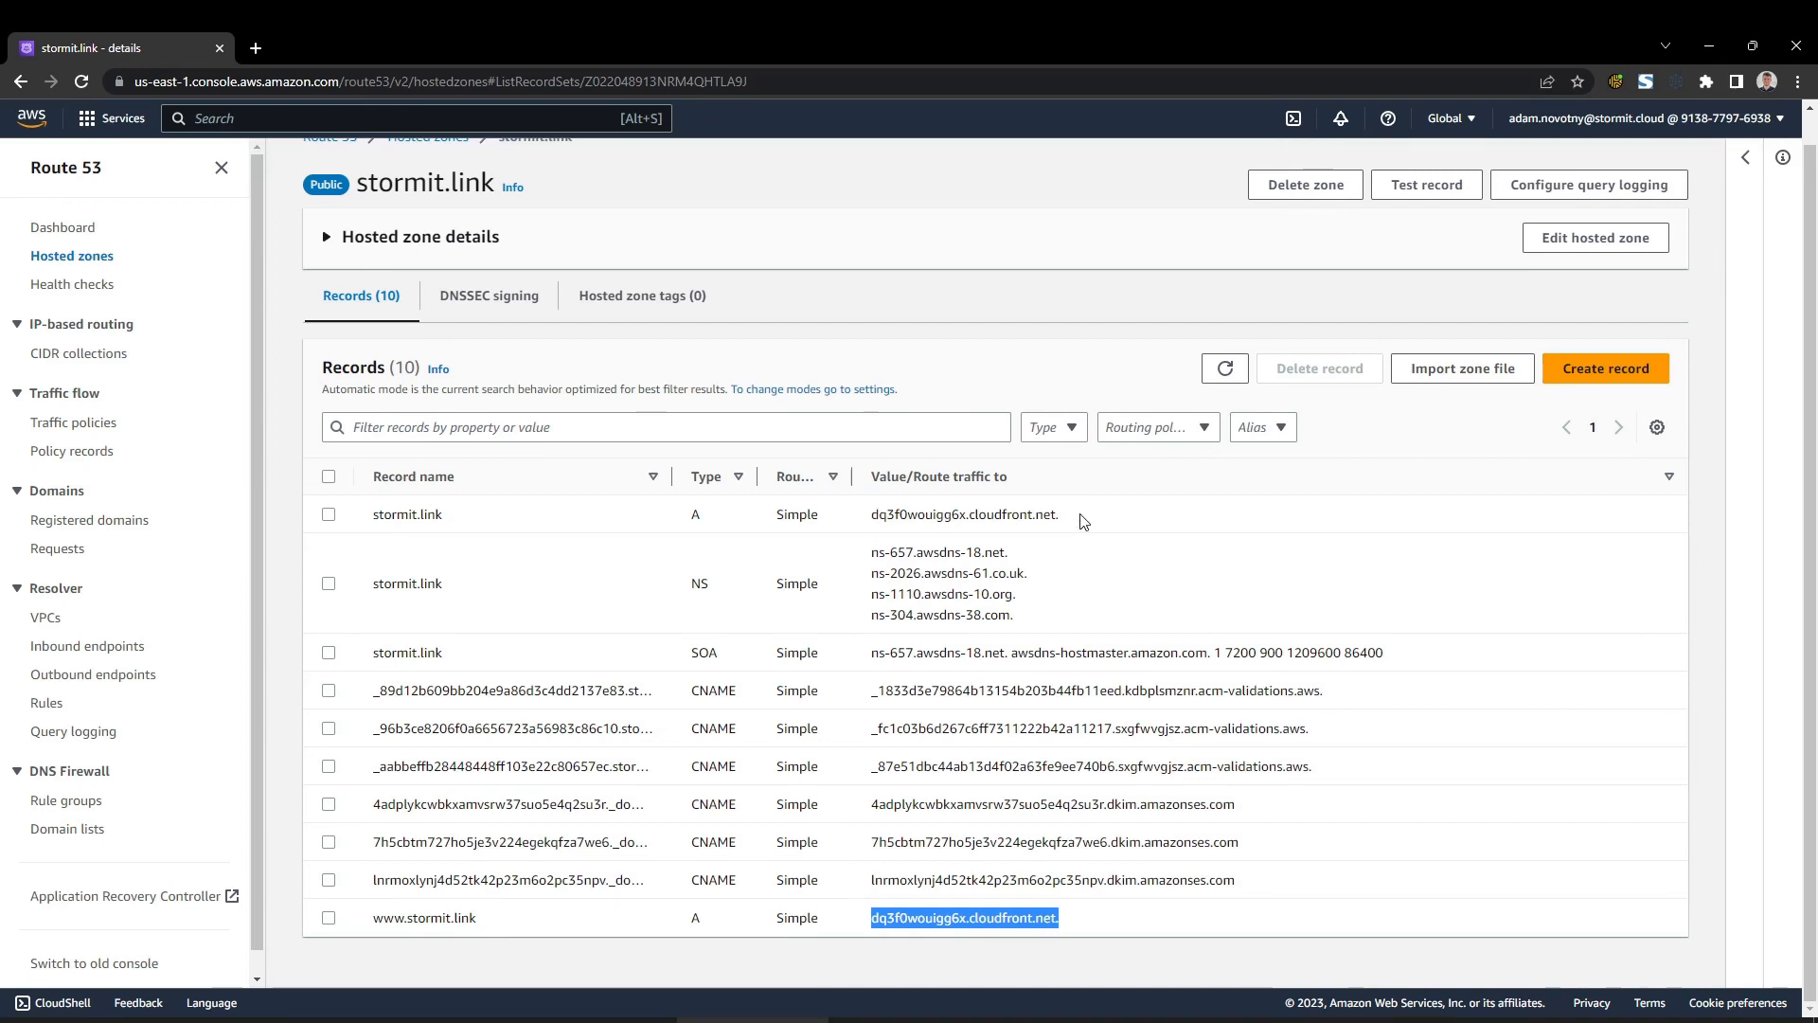
left_click_drag(368, 523, 452, 526)
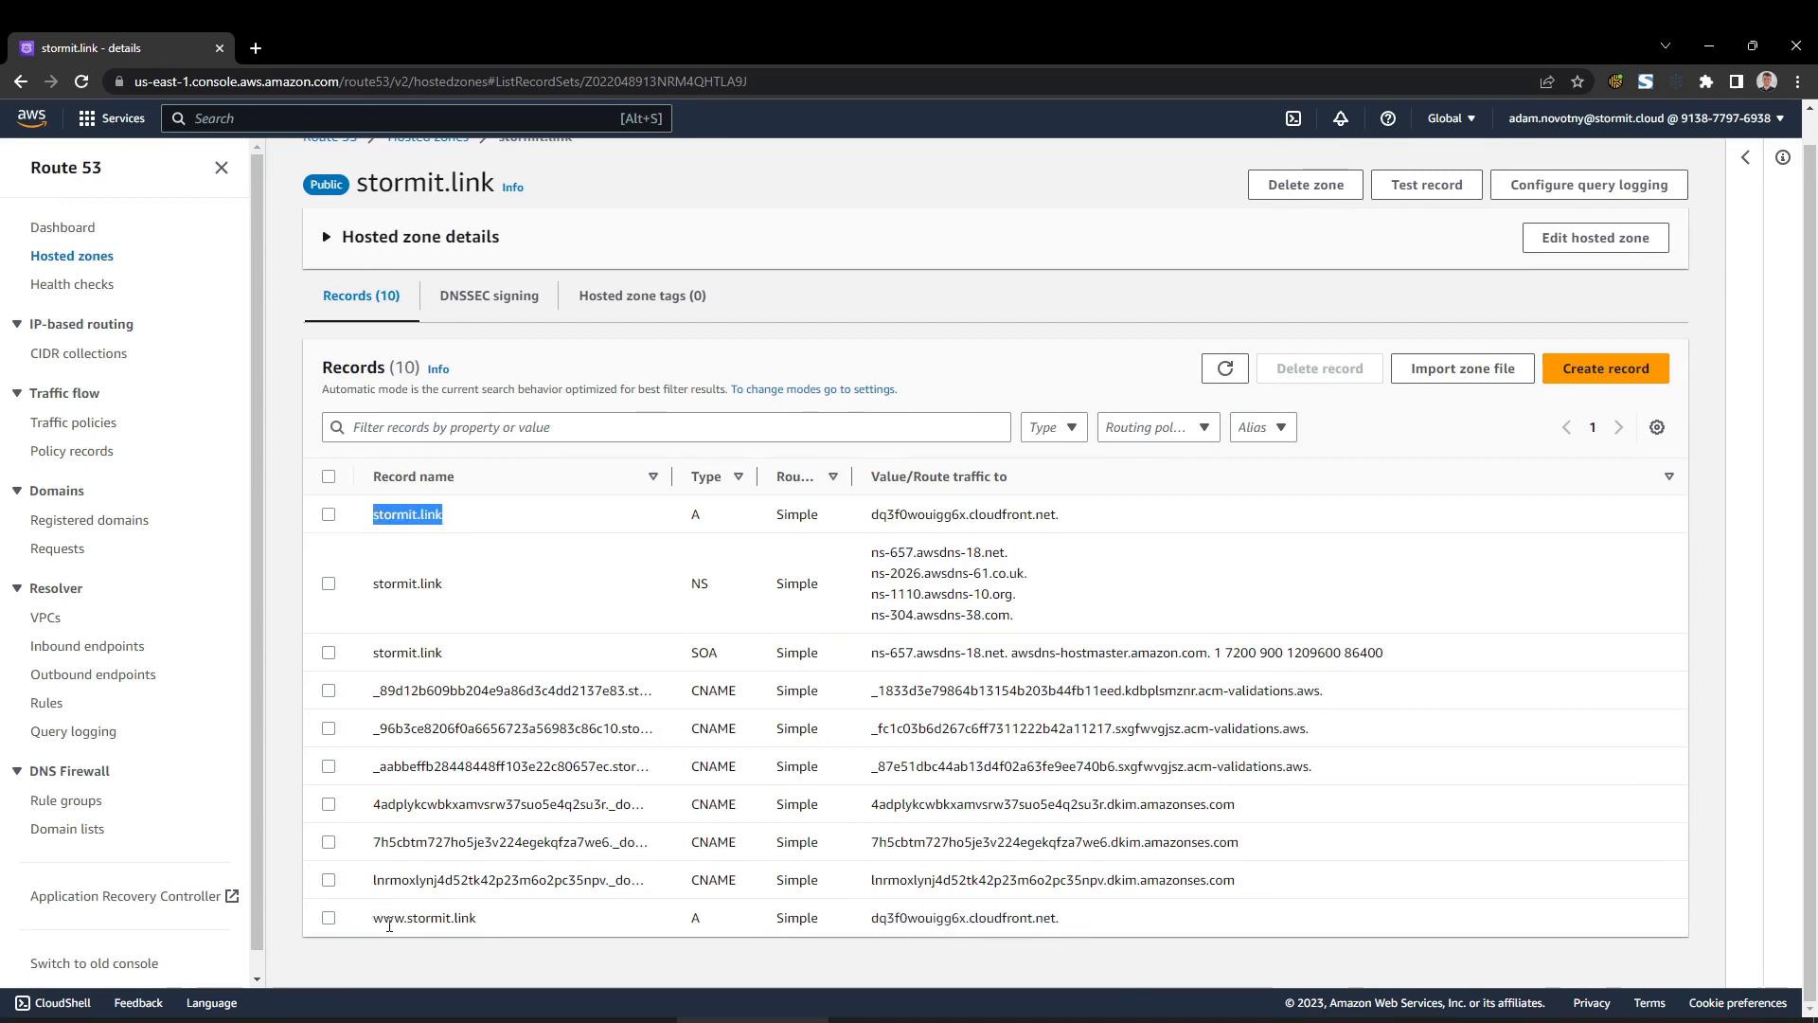
left_click(483, 918)
left_click_drag(374, 926, 502, 923)
left_click(592, 365)
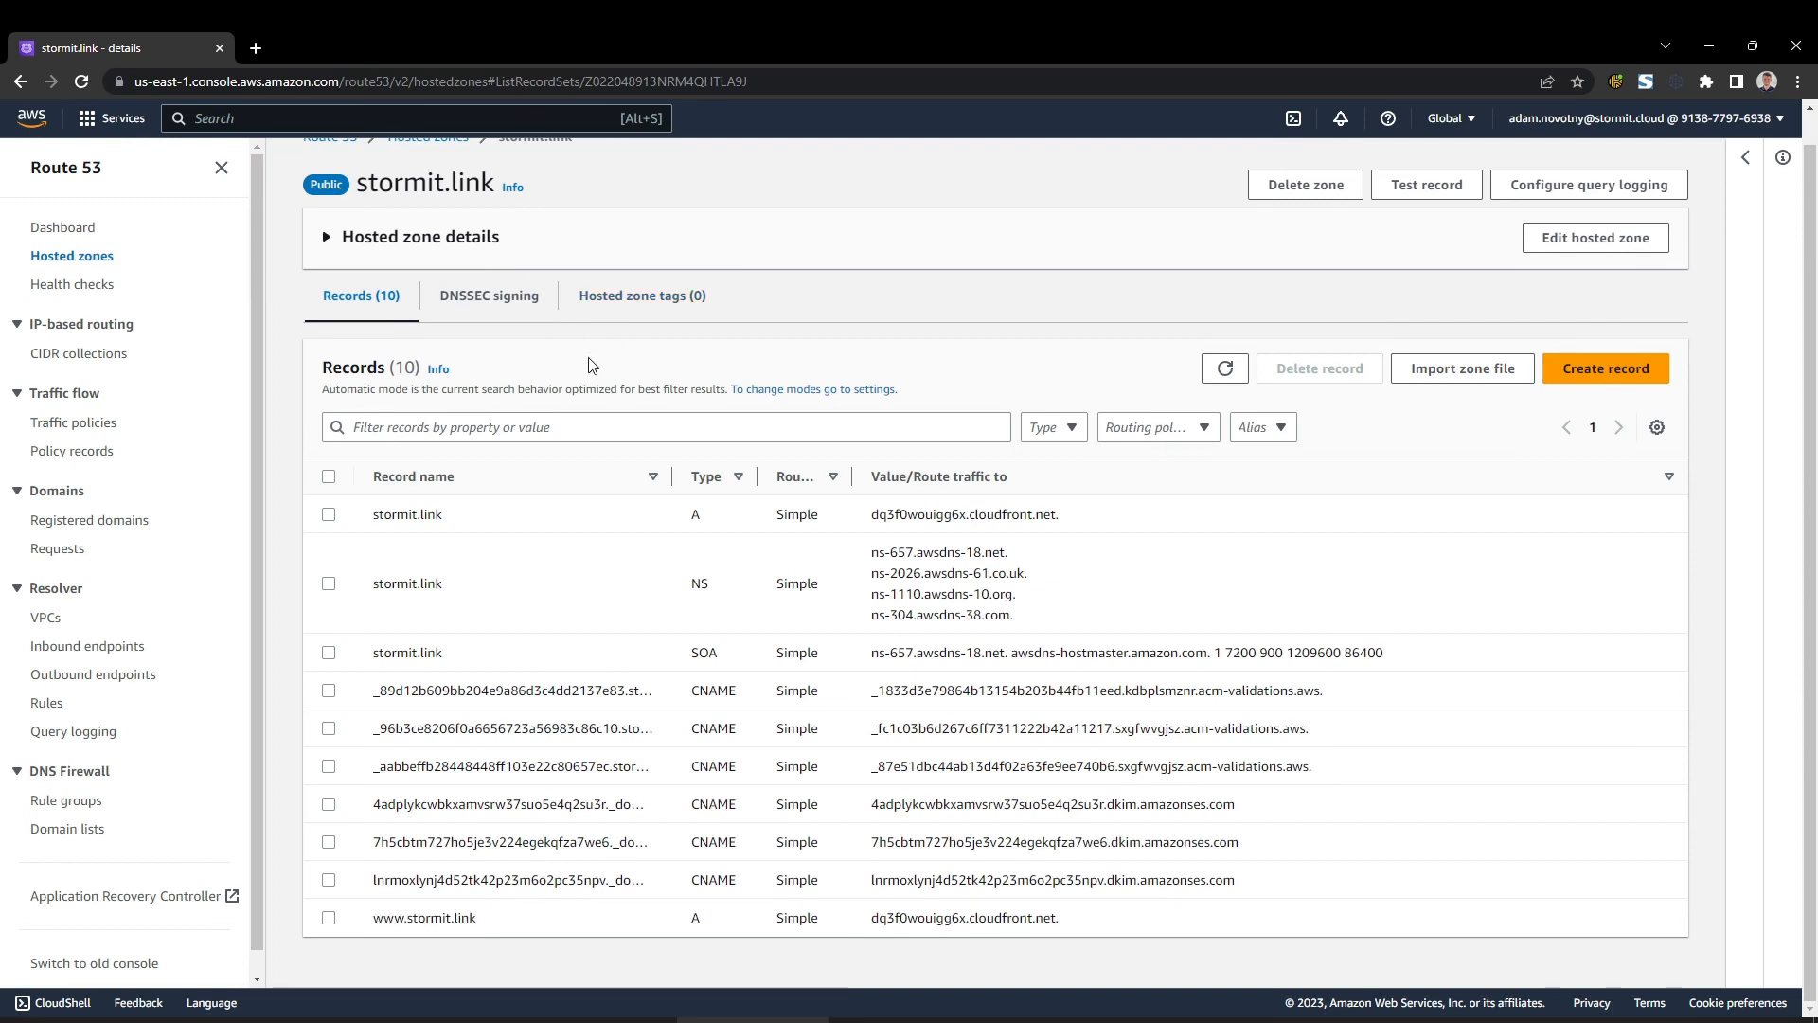
Load stormit.link in a separate browser tab, check the page content it serves, and close that tab.
left_click_drag(369, 515, 454, 527)
key("ctrl+c")
left_click(255, 49)
key("ctrl+v")
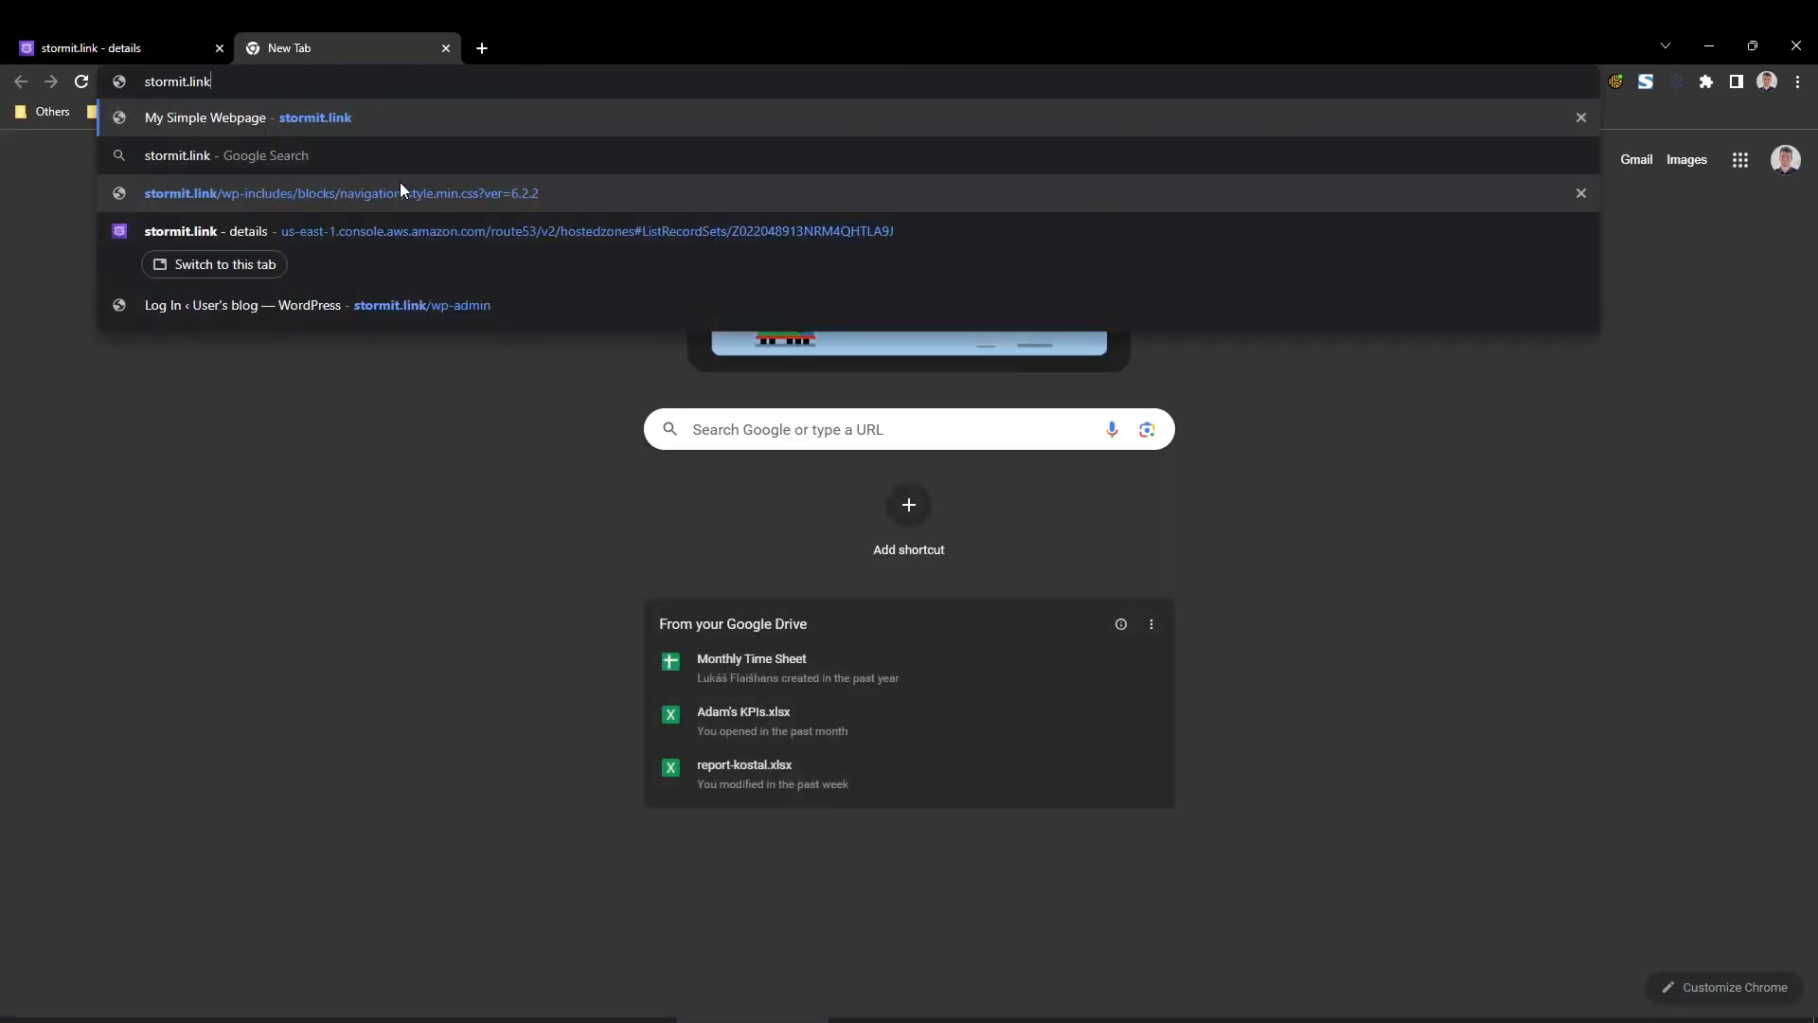
key("Return")
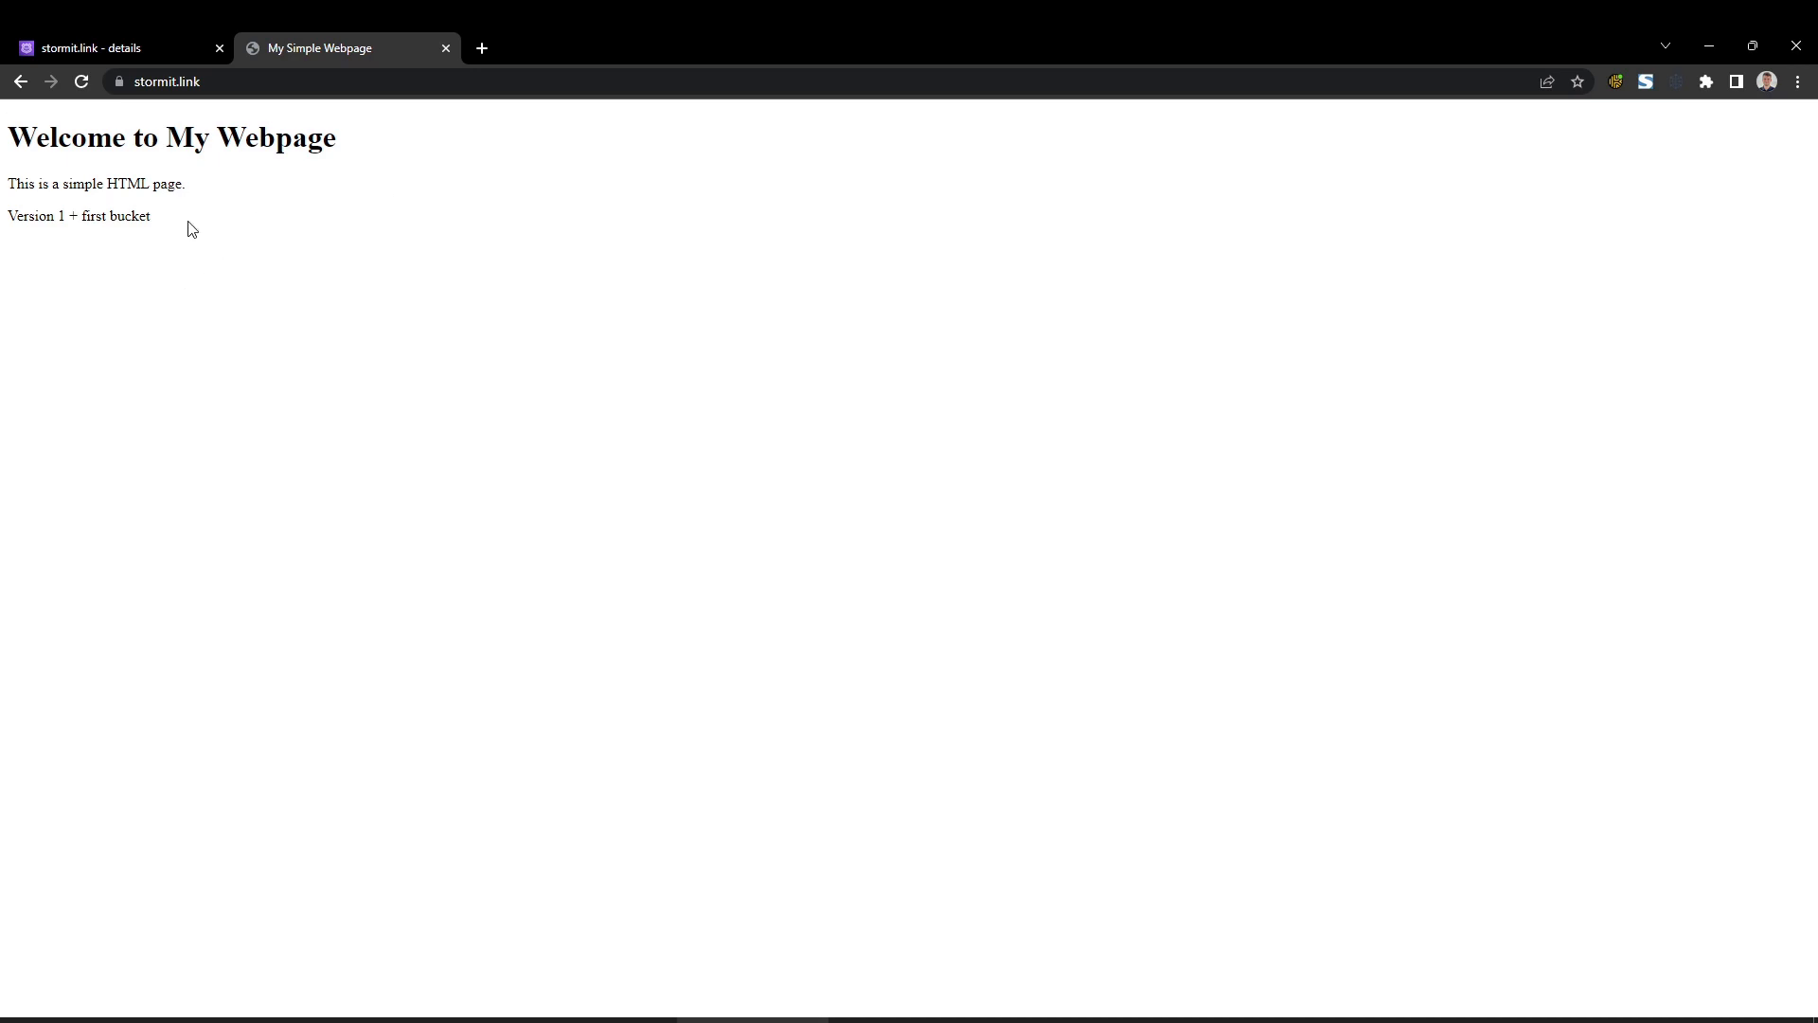
left_click_drag(190, 227, 13, 131)
left_click(221, 238)
left_click(167, 49)
left_click(446, 49)
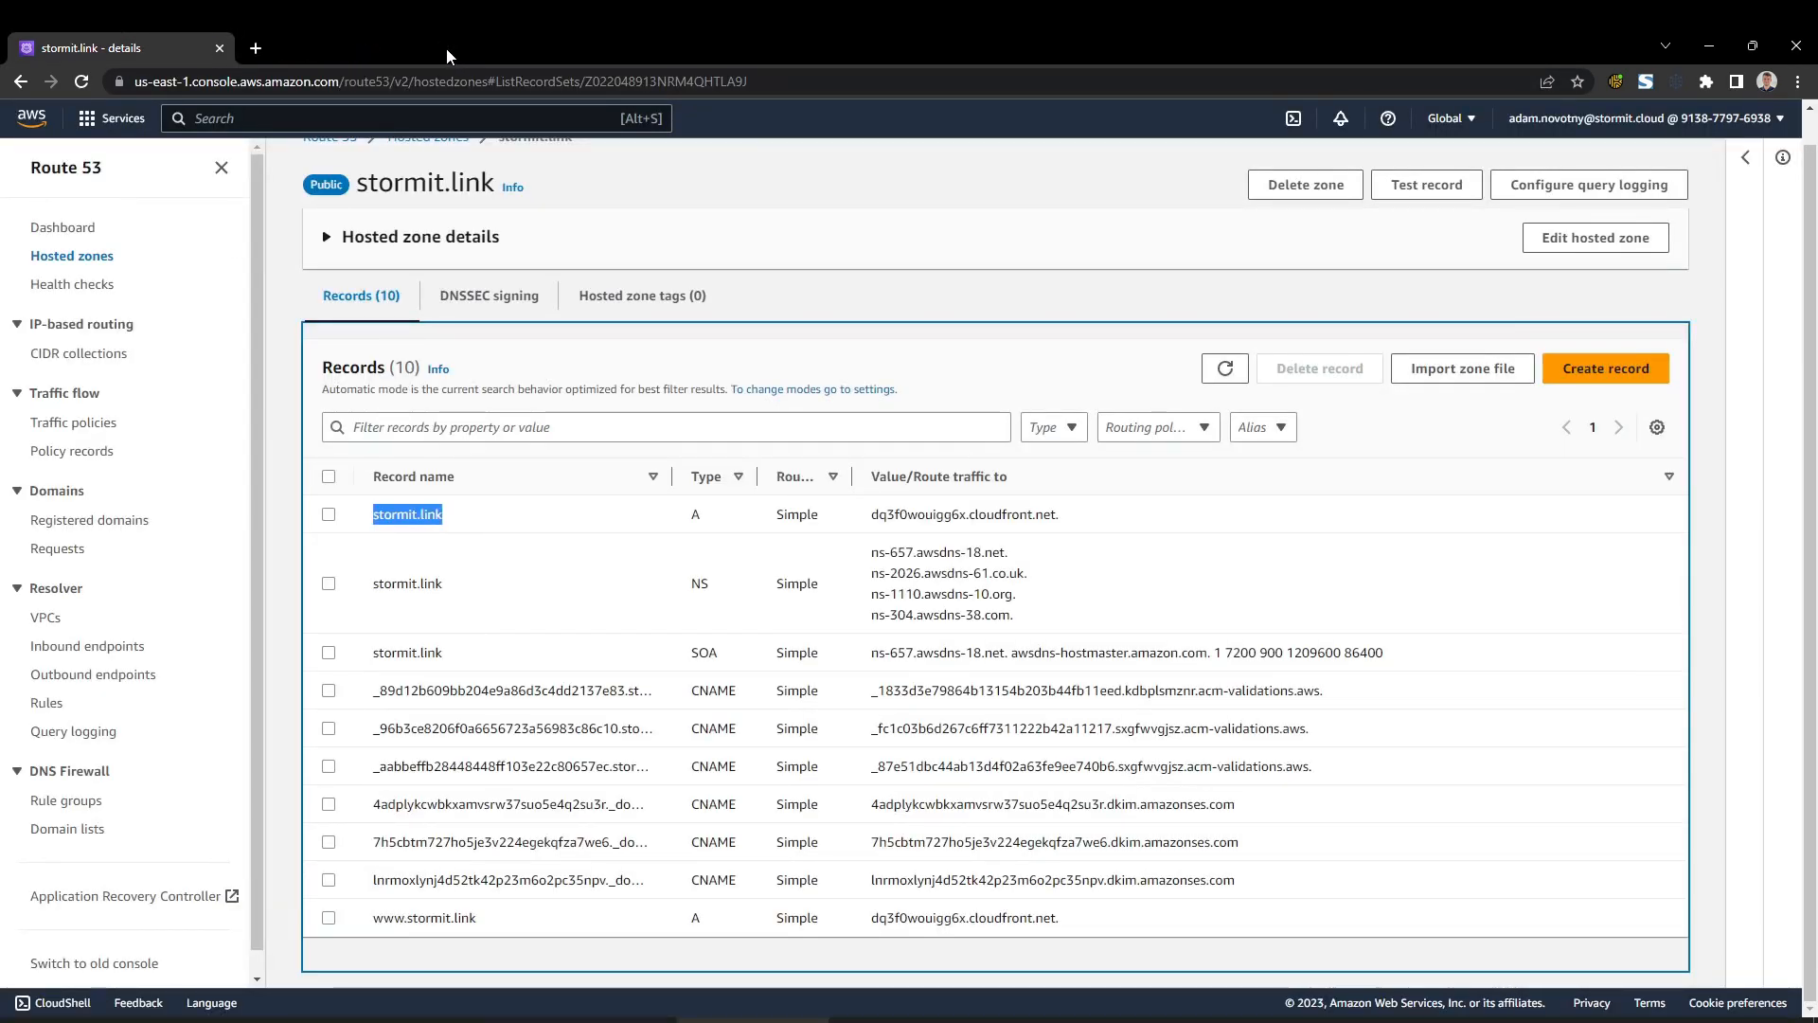
Go to the CloudFront service and check the domain name of the listed distribution.
left_click(282, 121)
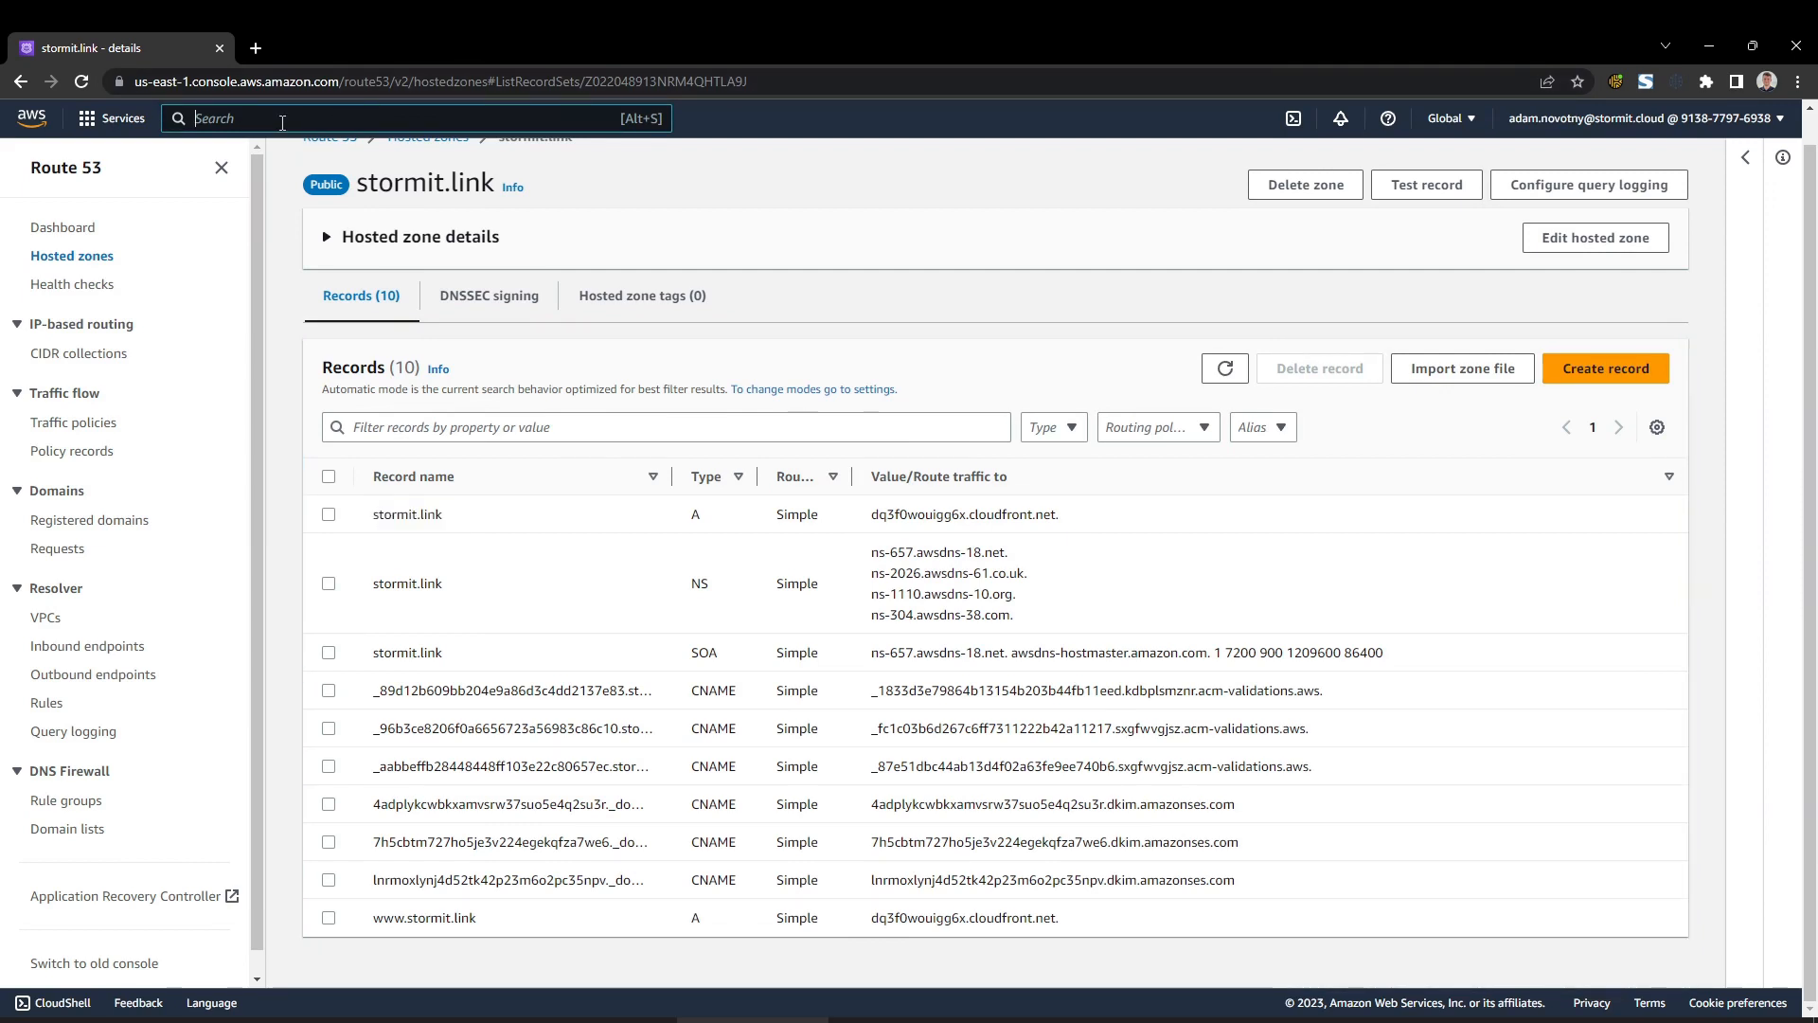
type("cloud")
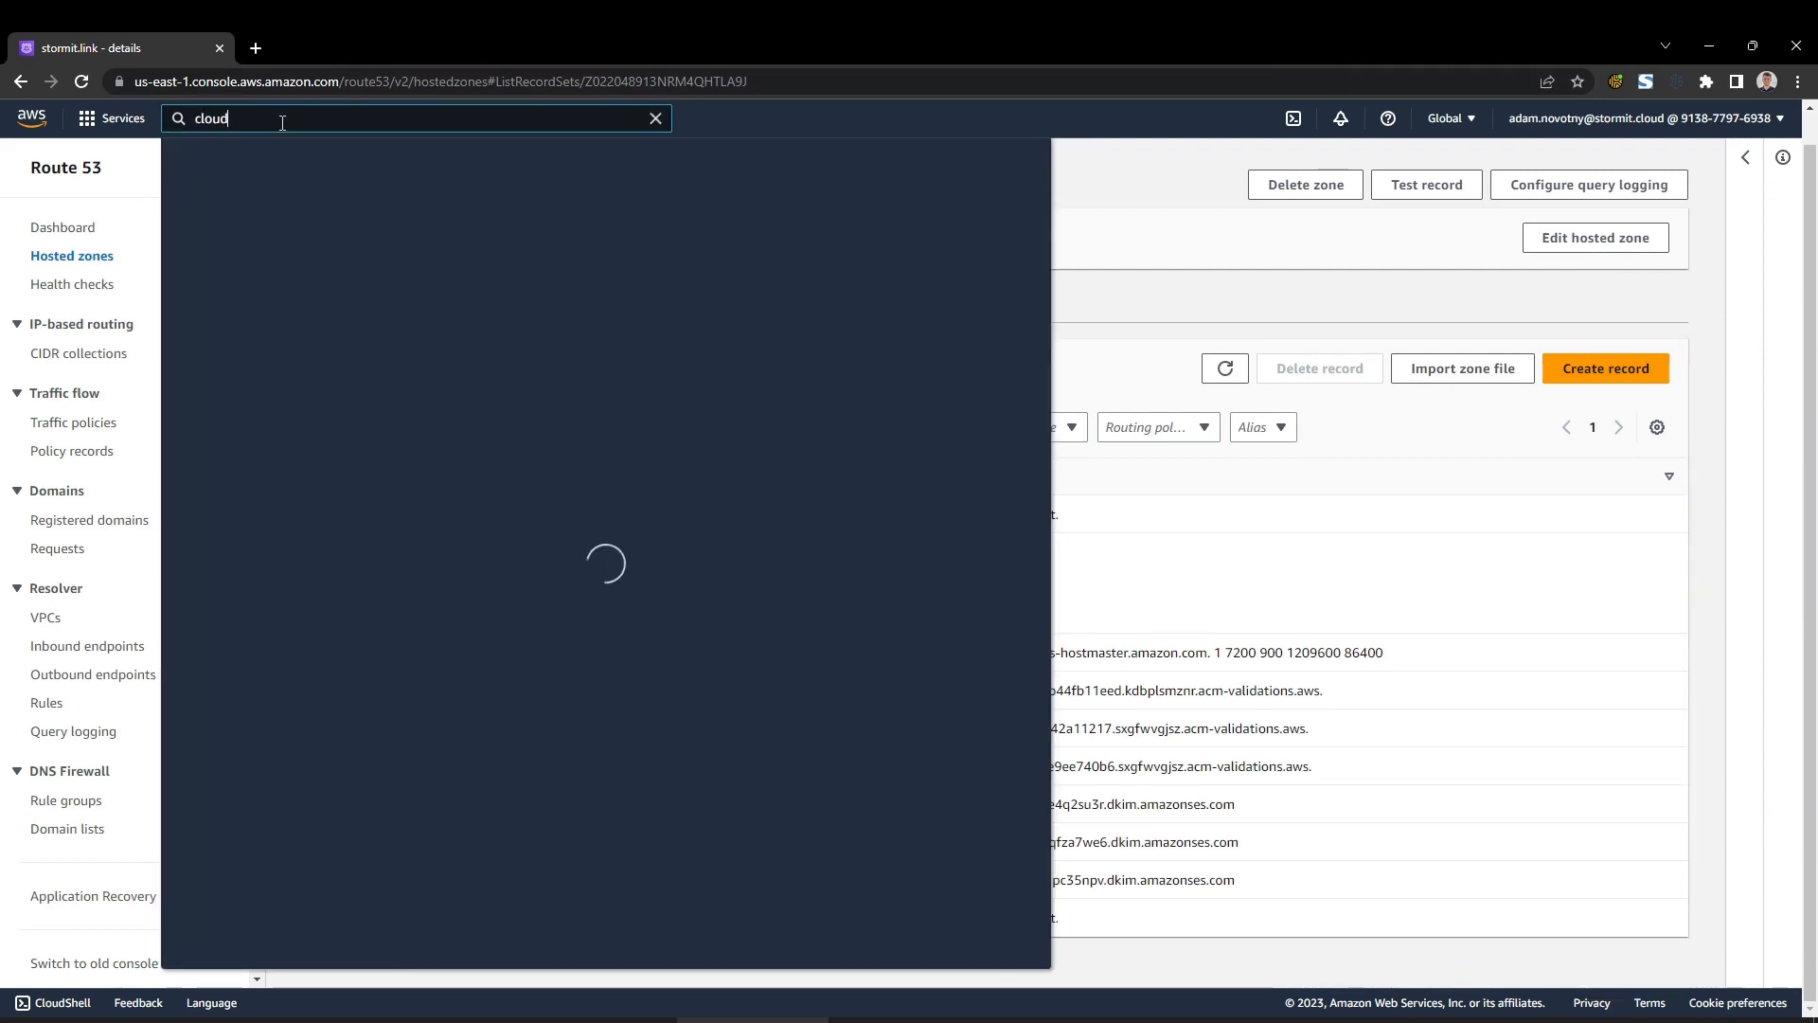
type("front")
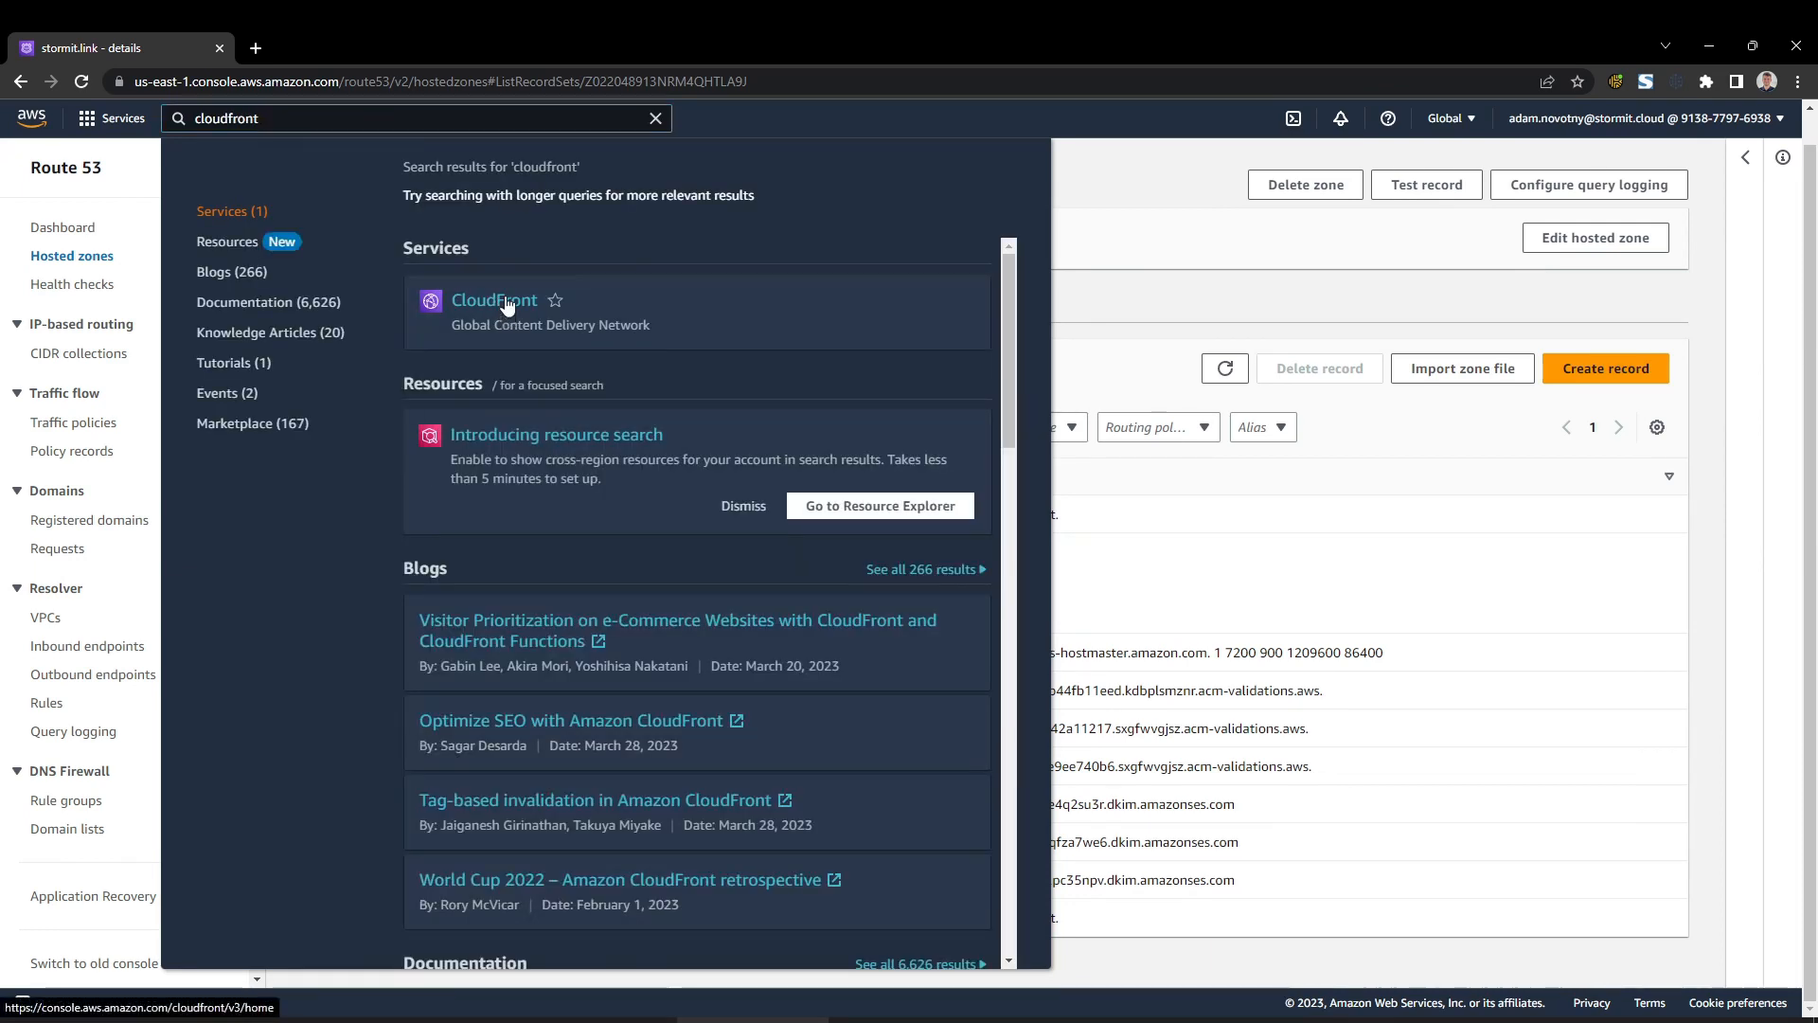
left_click(493, 300)
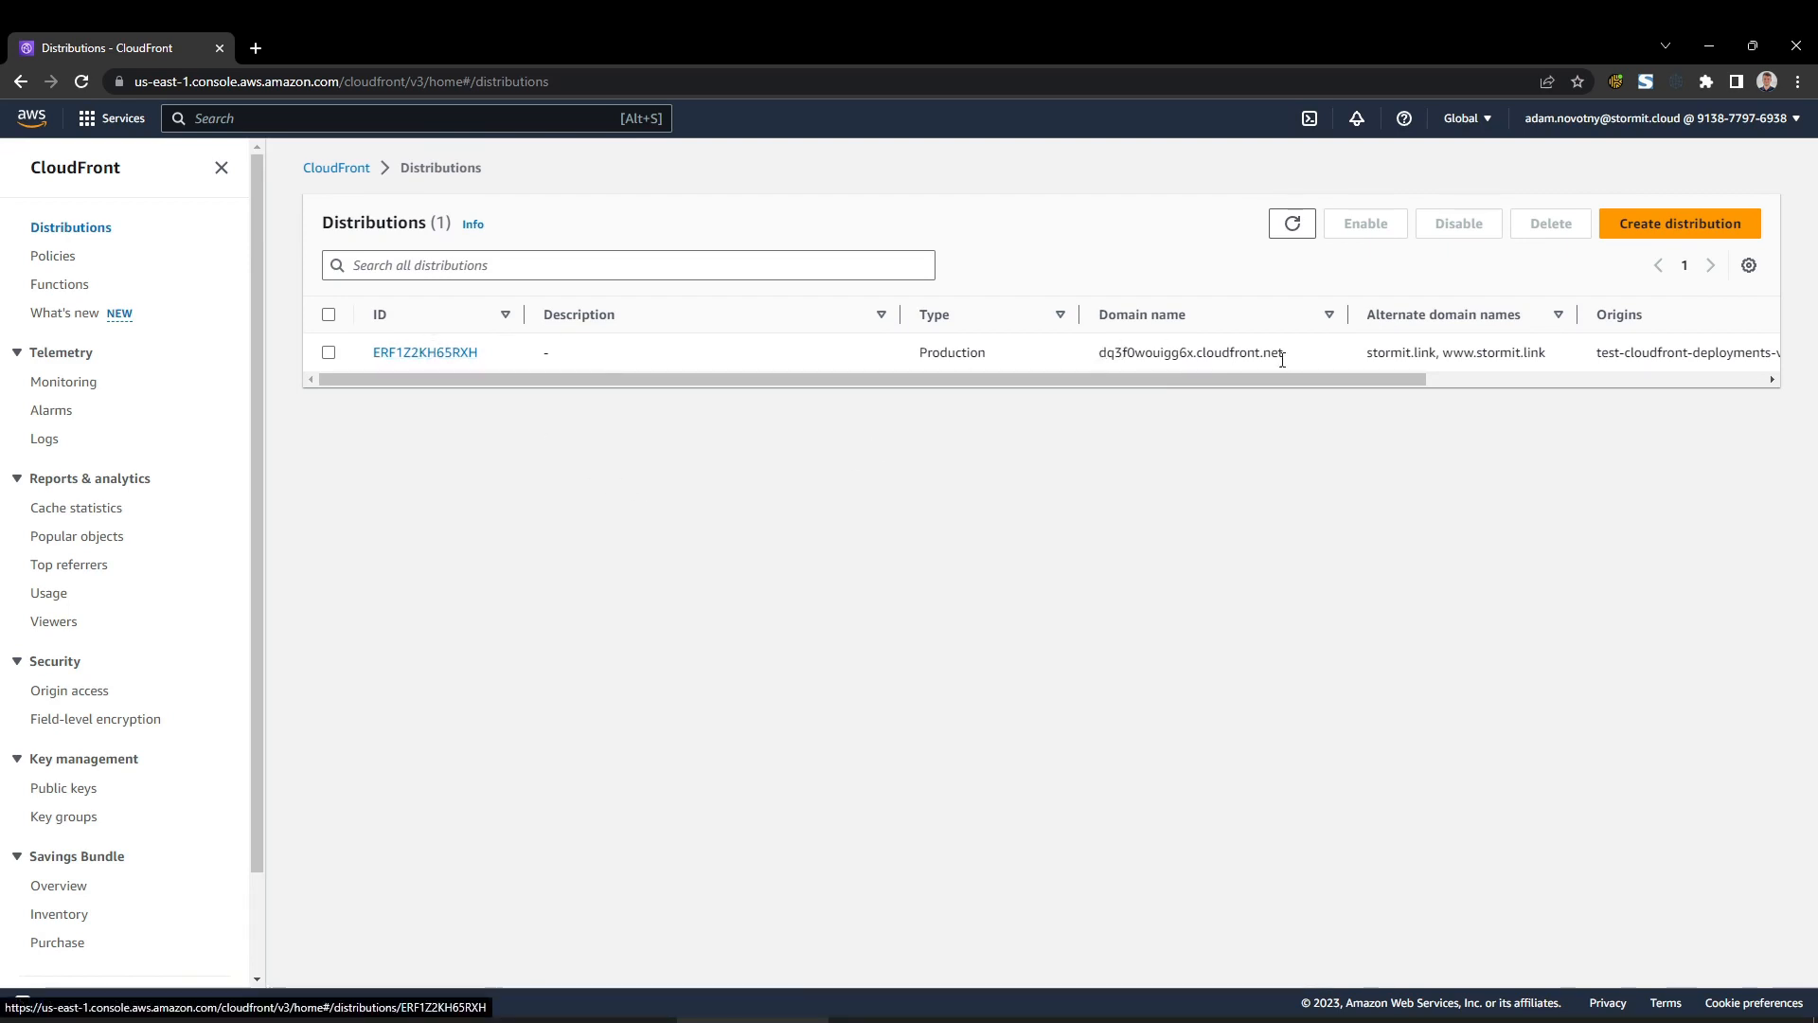
left_click_drag(1091, 358, 1221, 358)
left_click(1301, 490)
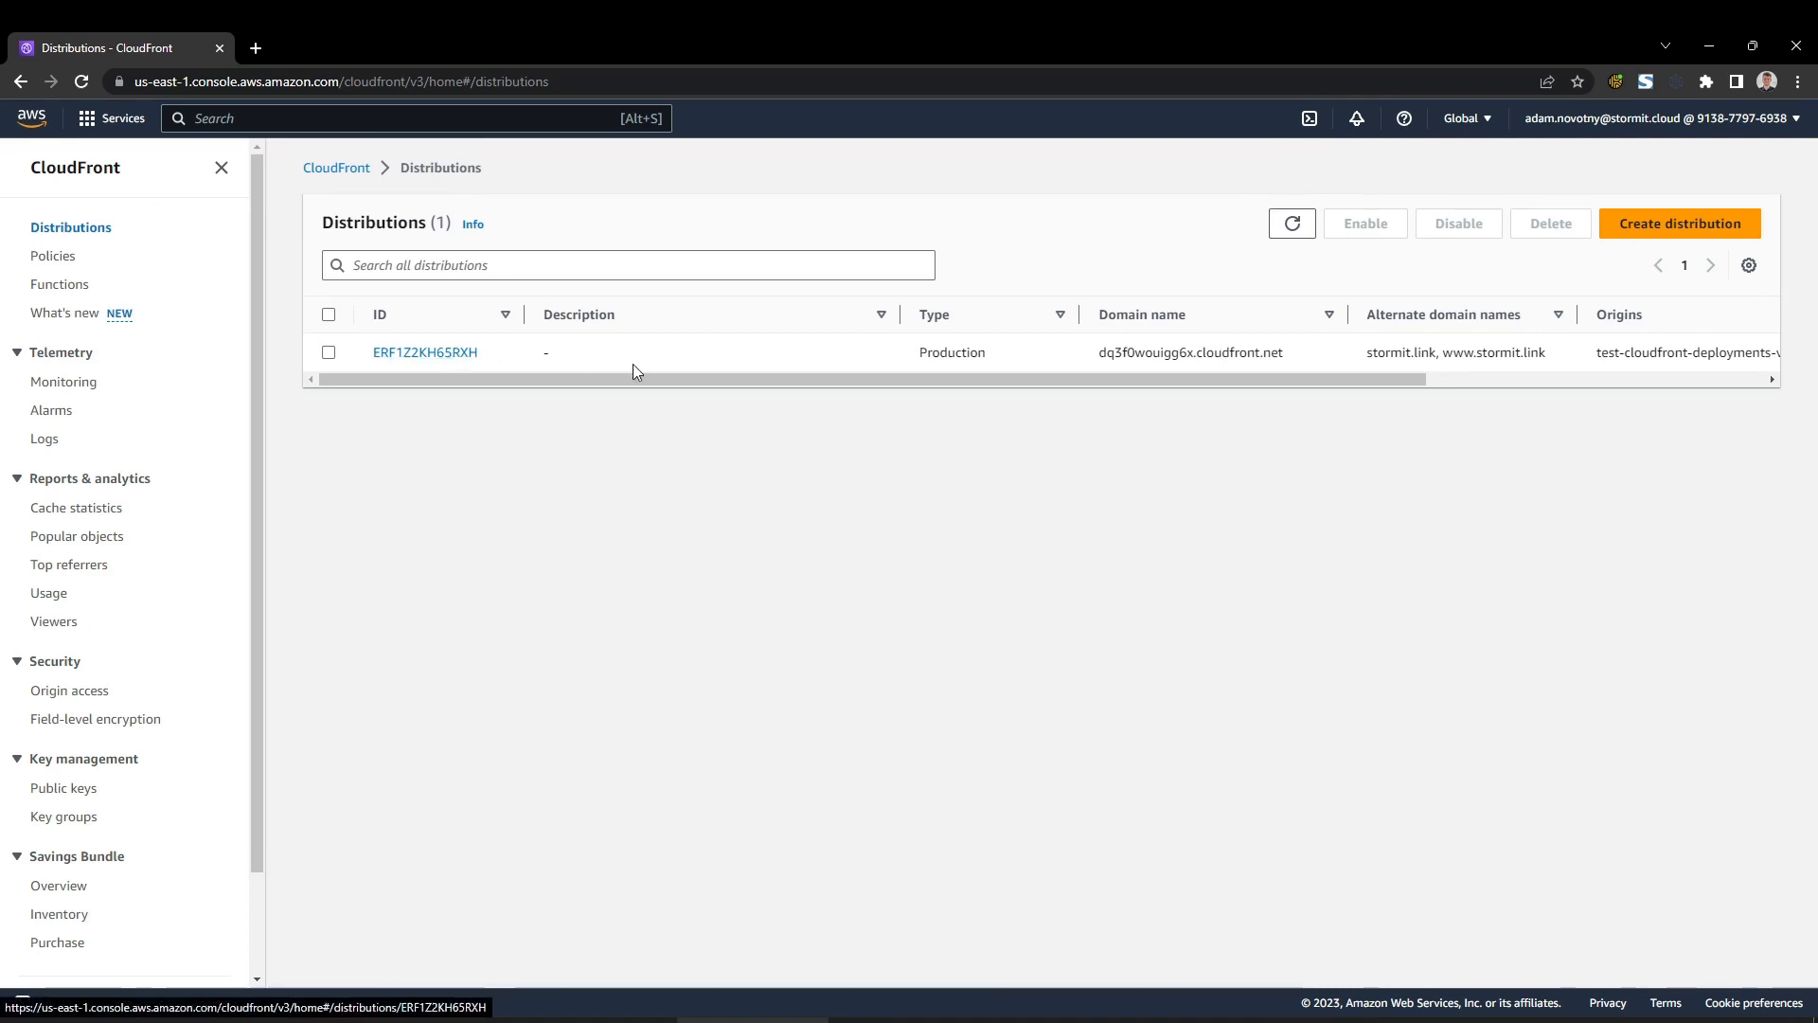
Start a staging distribution from the existing production distribution, describe it as "version v1 staging", and proceed to its settings.
left_click(428, 356)
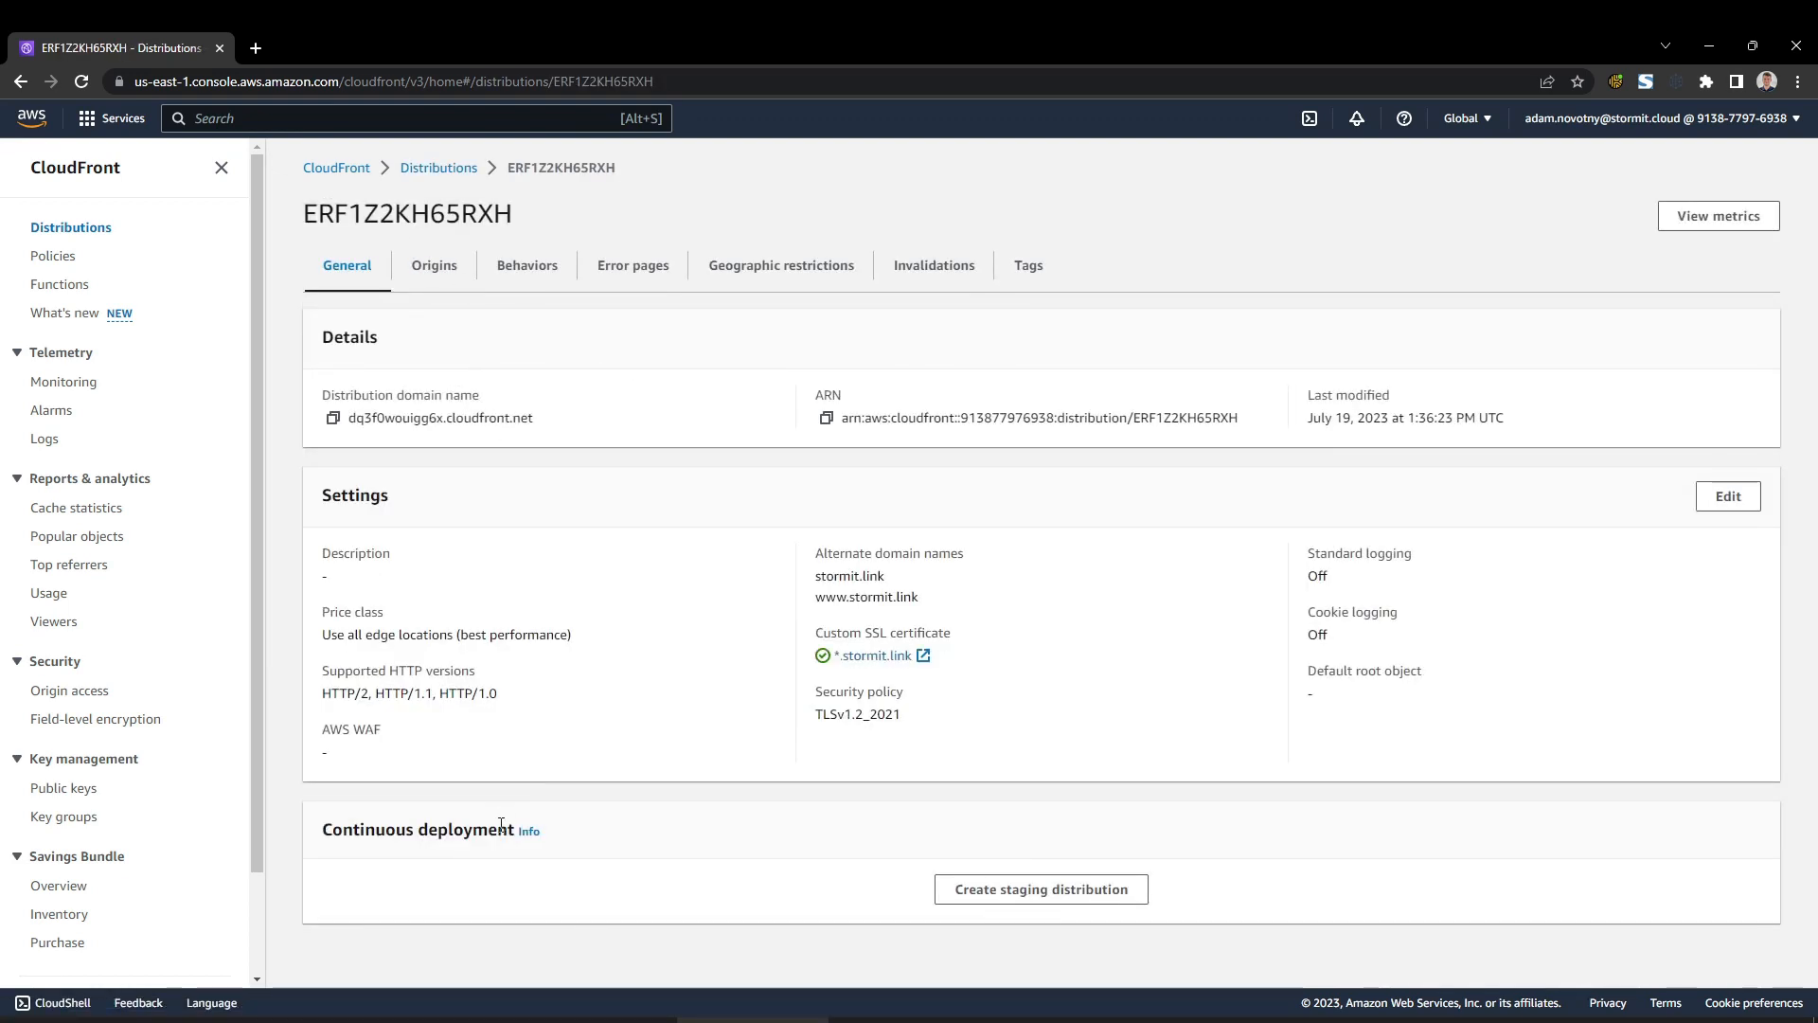
left_click_drag(329, 821, 509, 820)
left_click(609, 816)
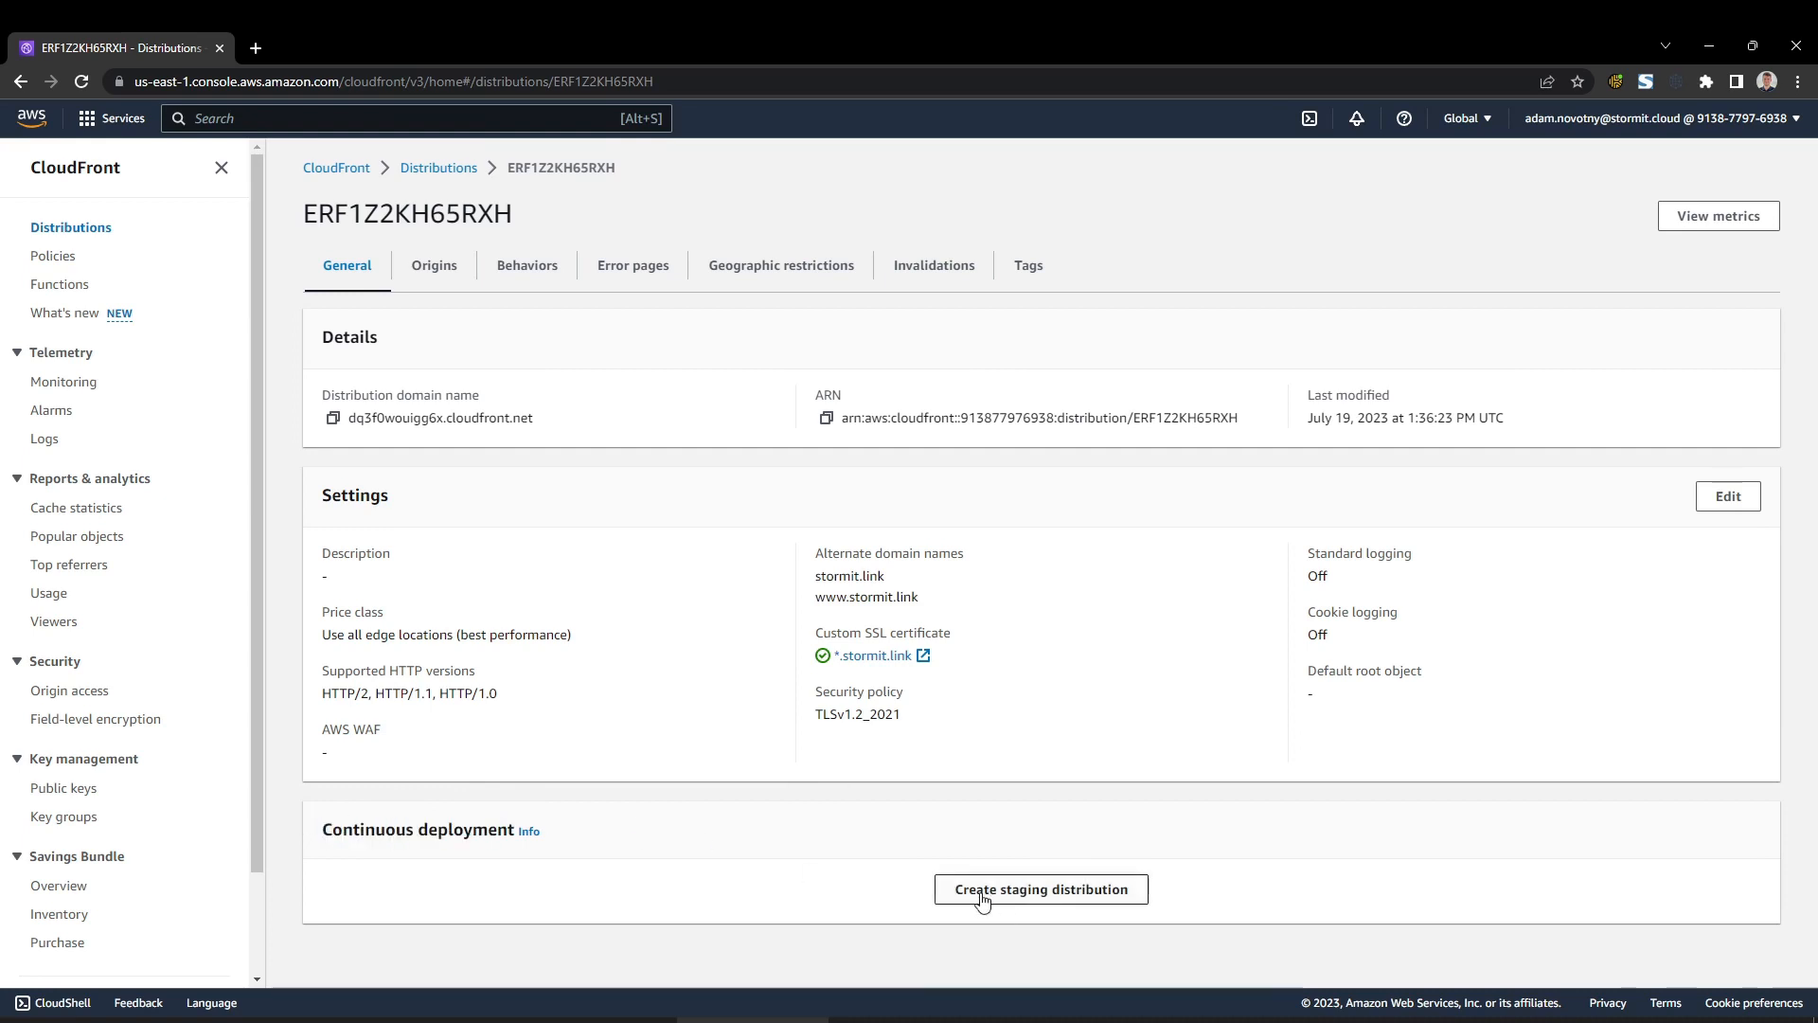
left_click(1040, 892)
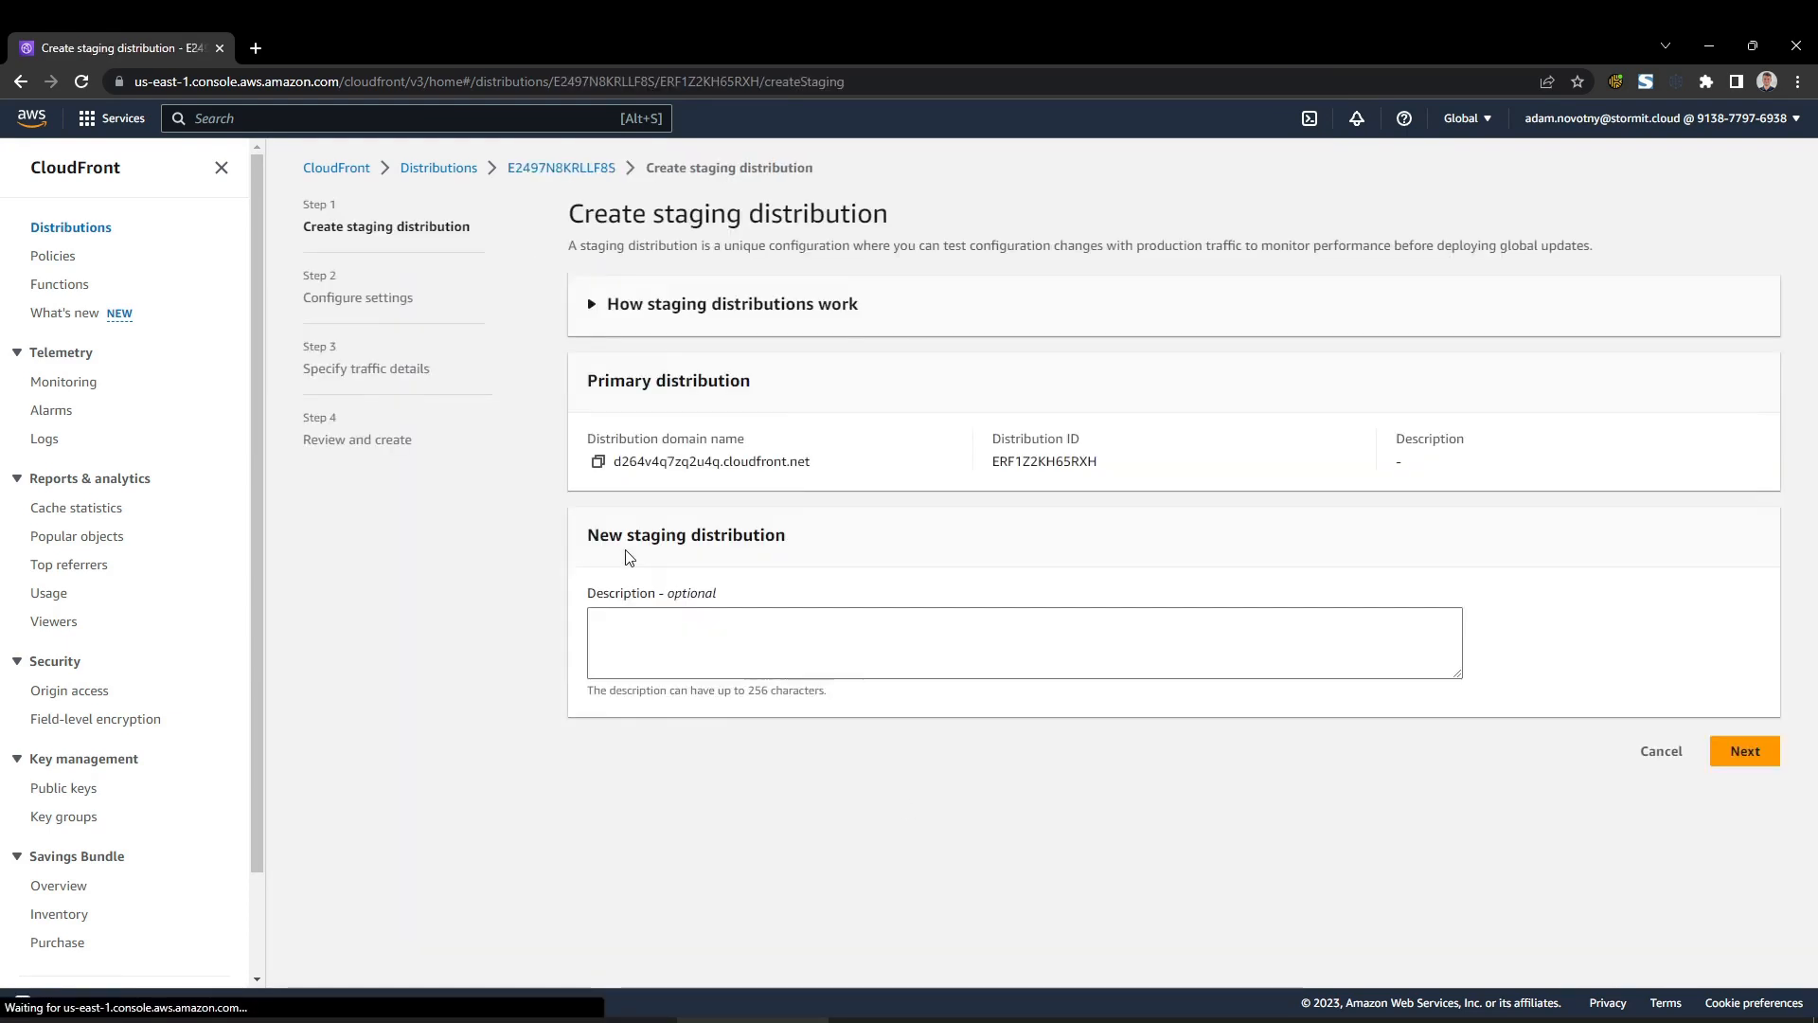
left_click(771, 631)
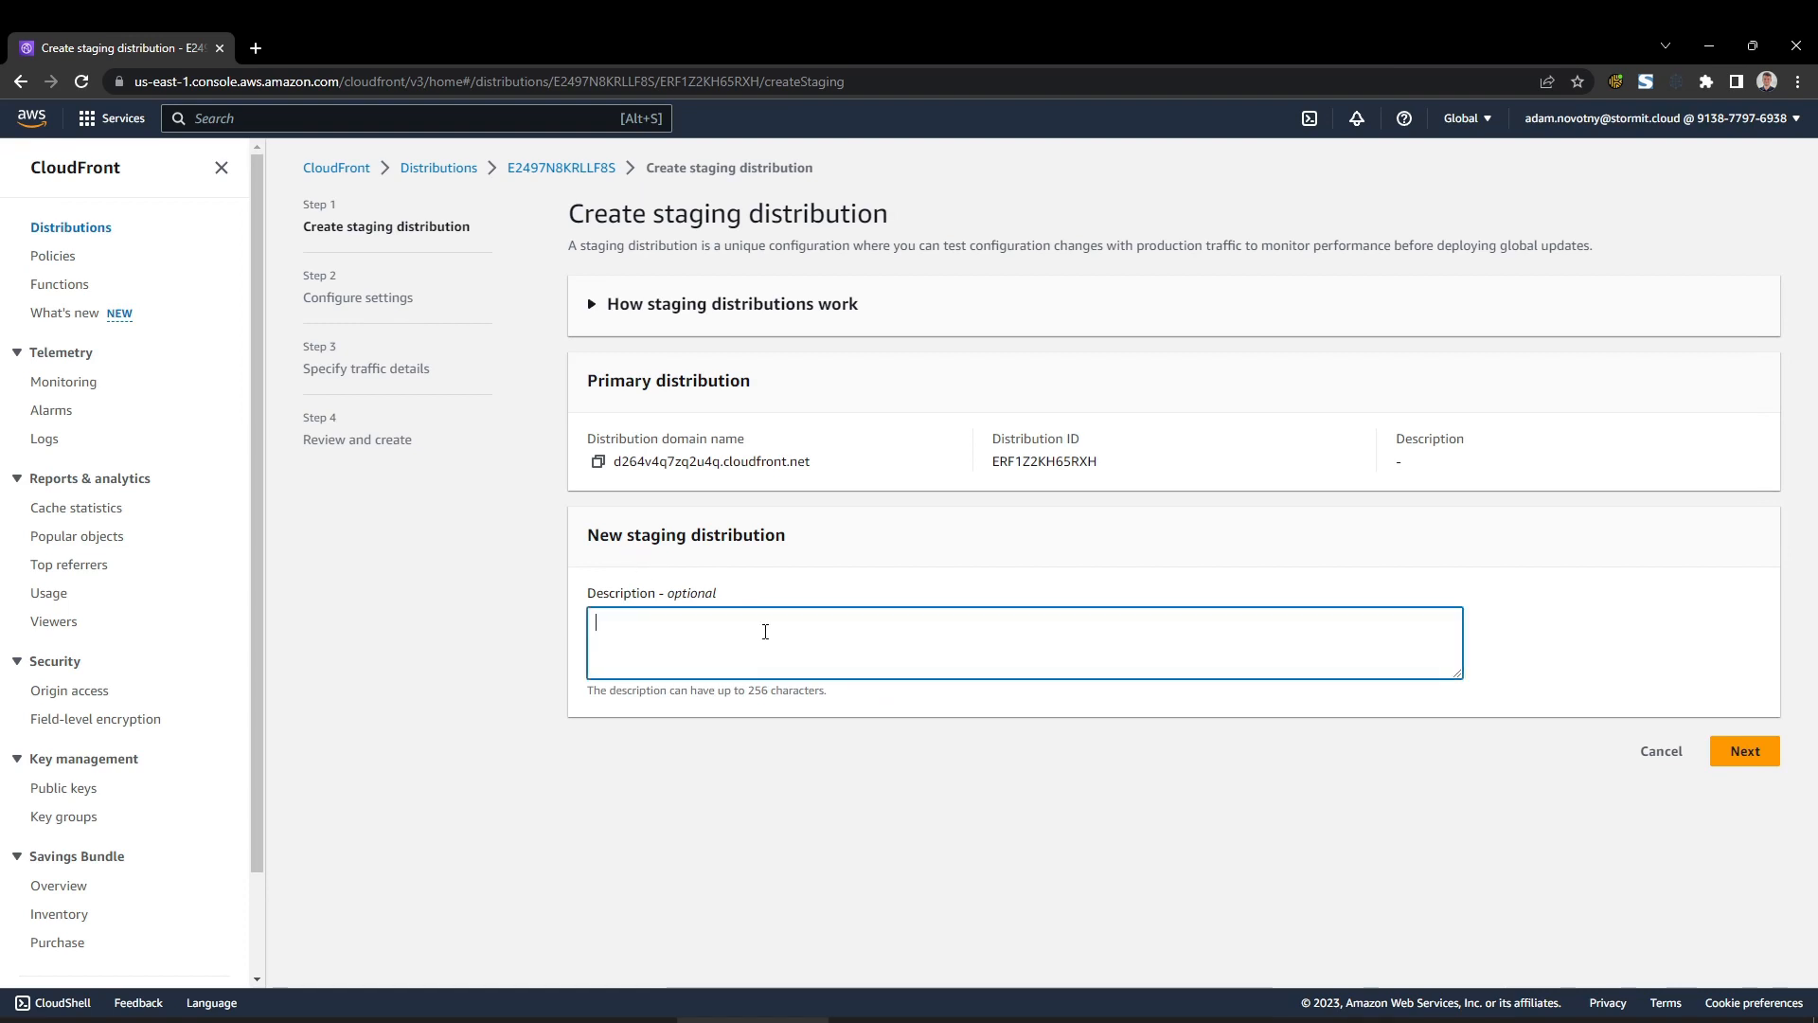
type("version v1 staging")
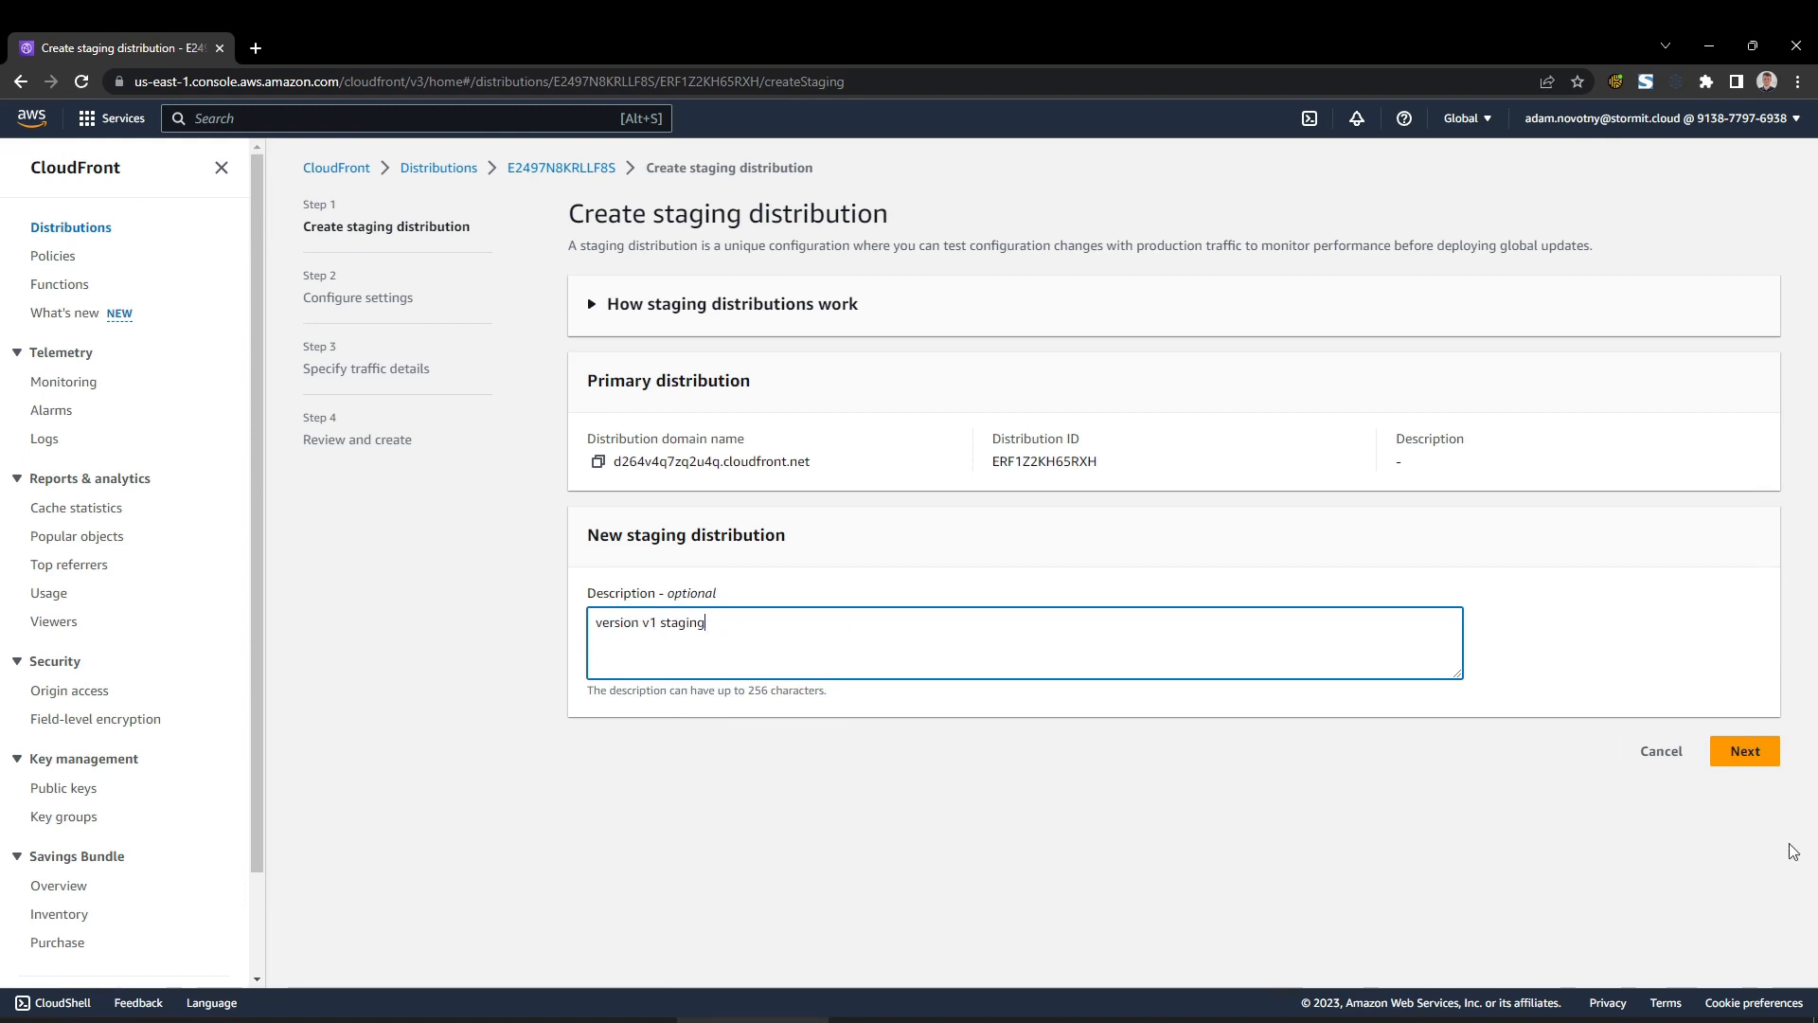
left_click(1745, 752)
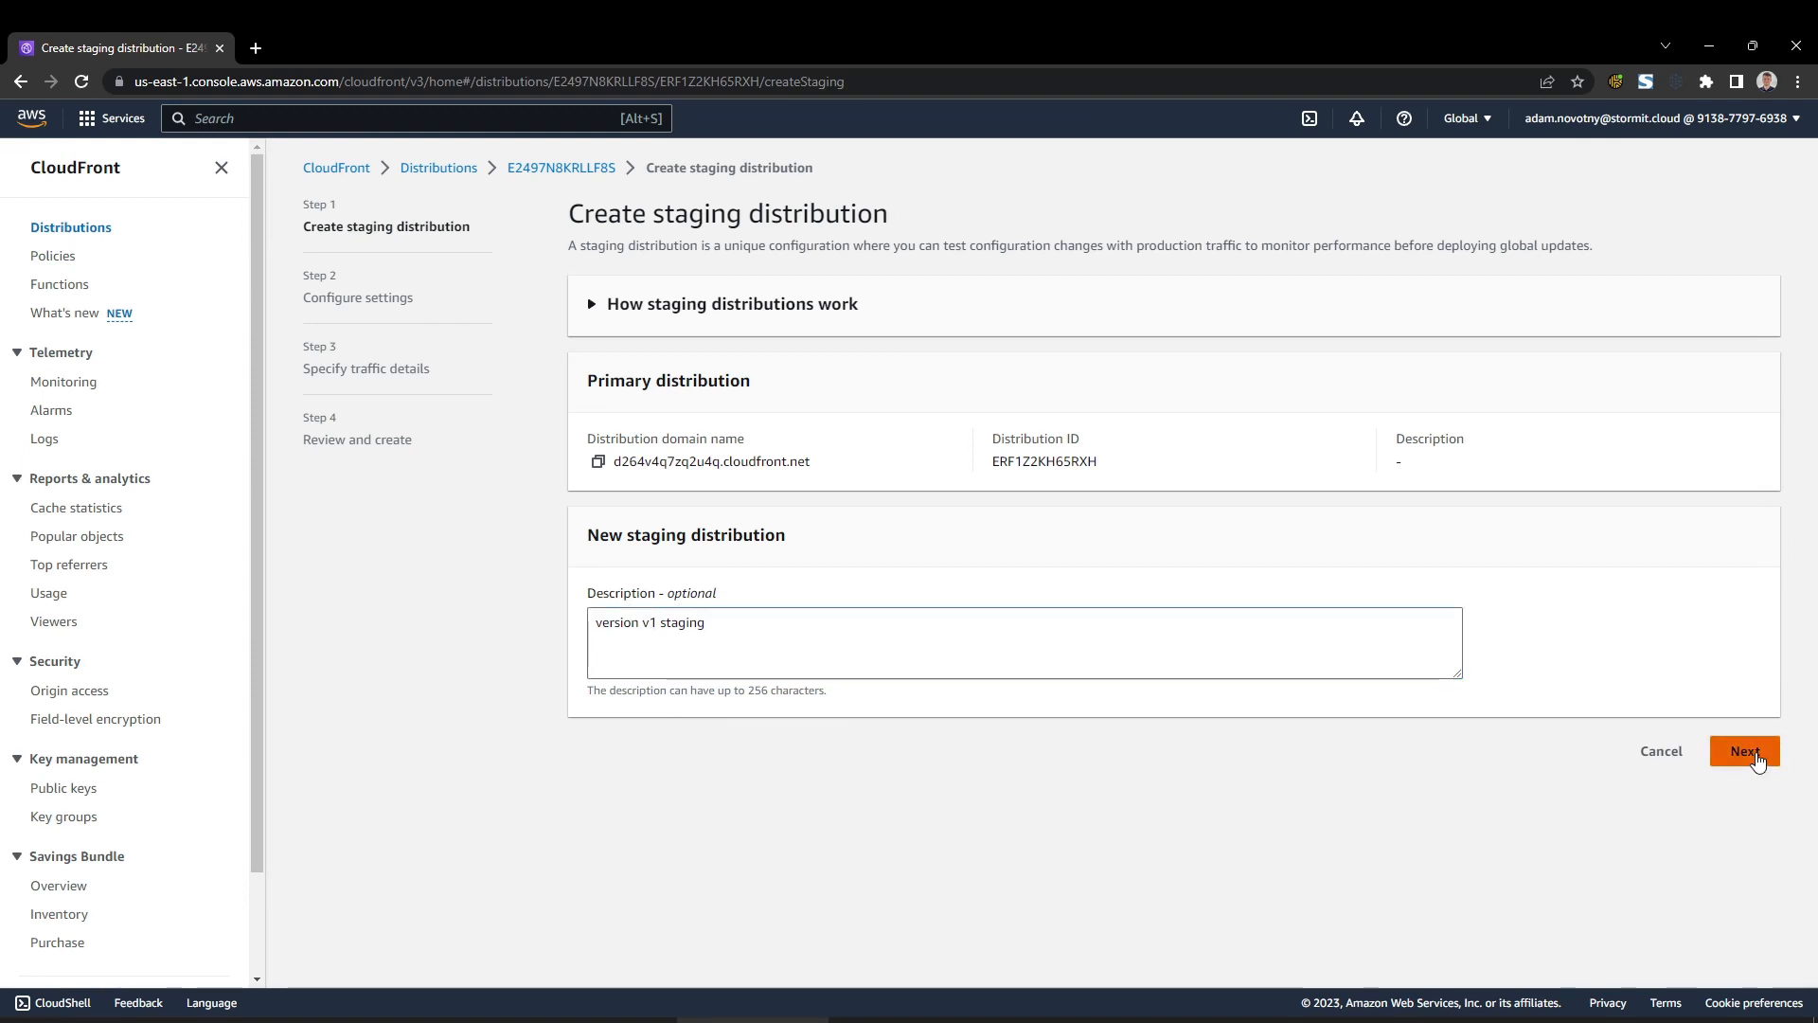
Open the staging distribution's existing S3 static website origin for editing and review its settings.
scroll(546, 521, "down", 4)
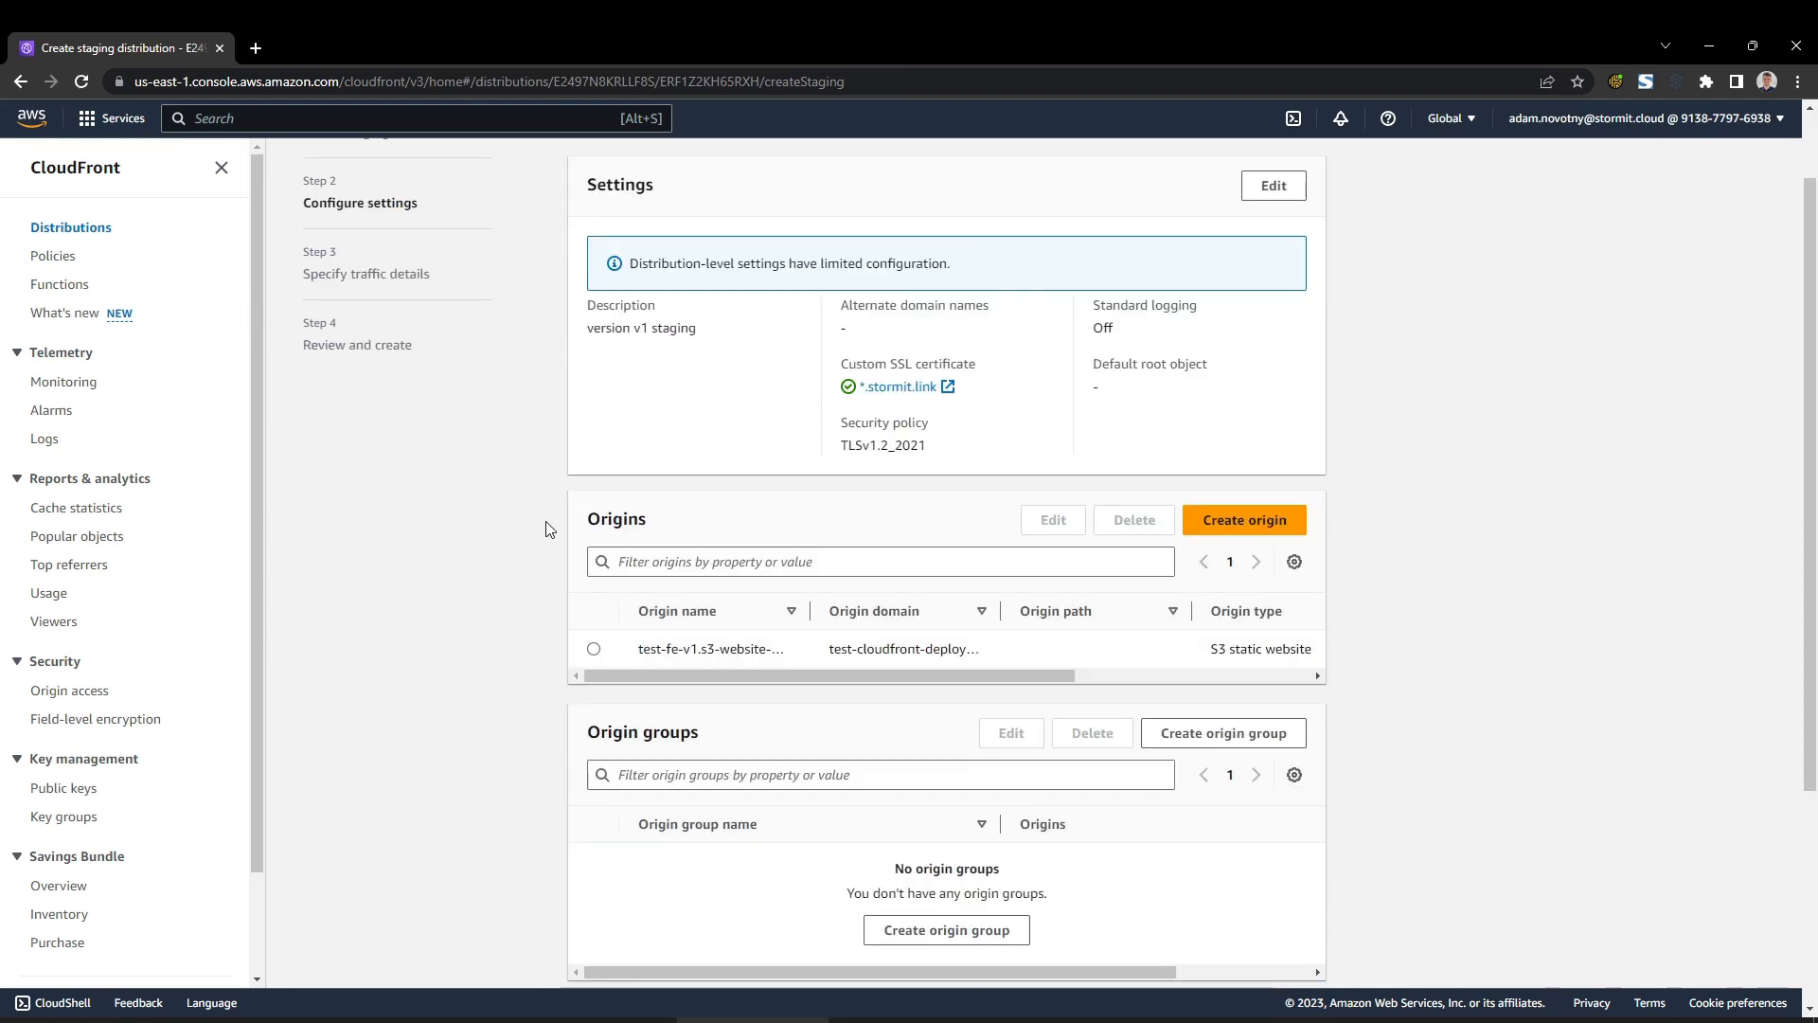
scroll(541, 521, "up", 3)
left_click(594, 649)
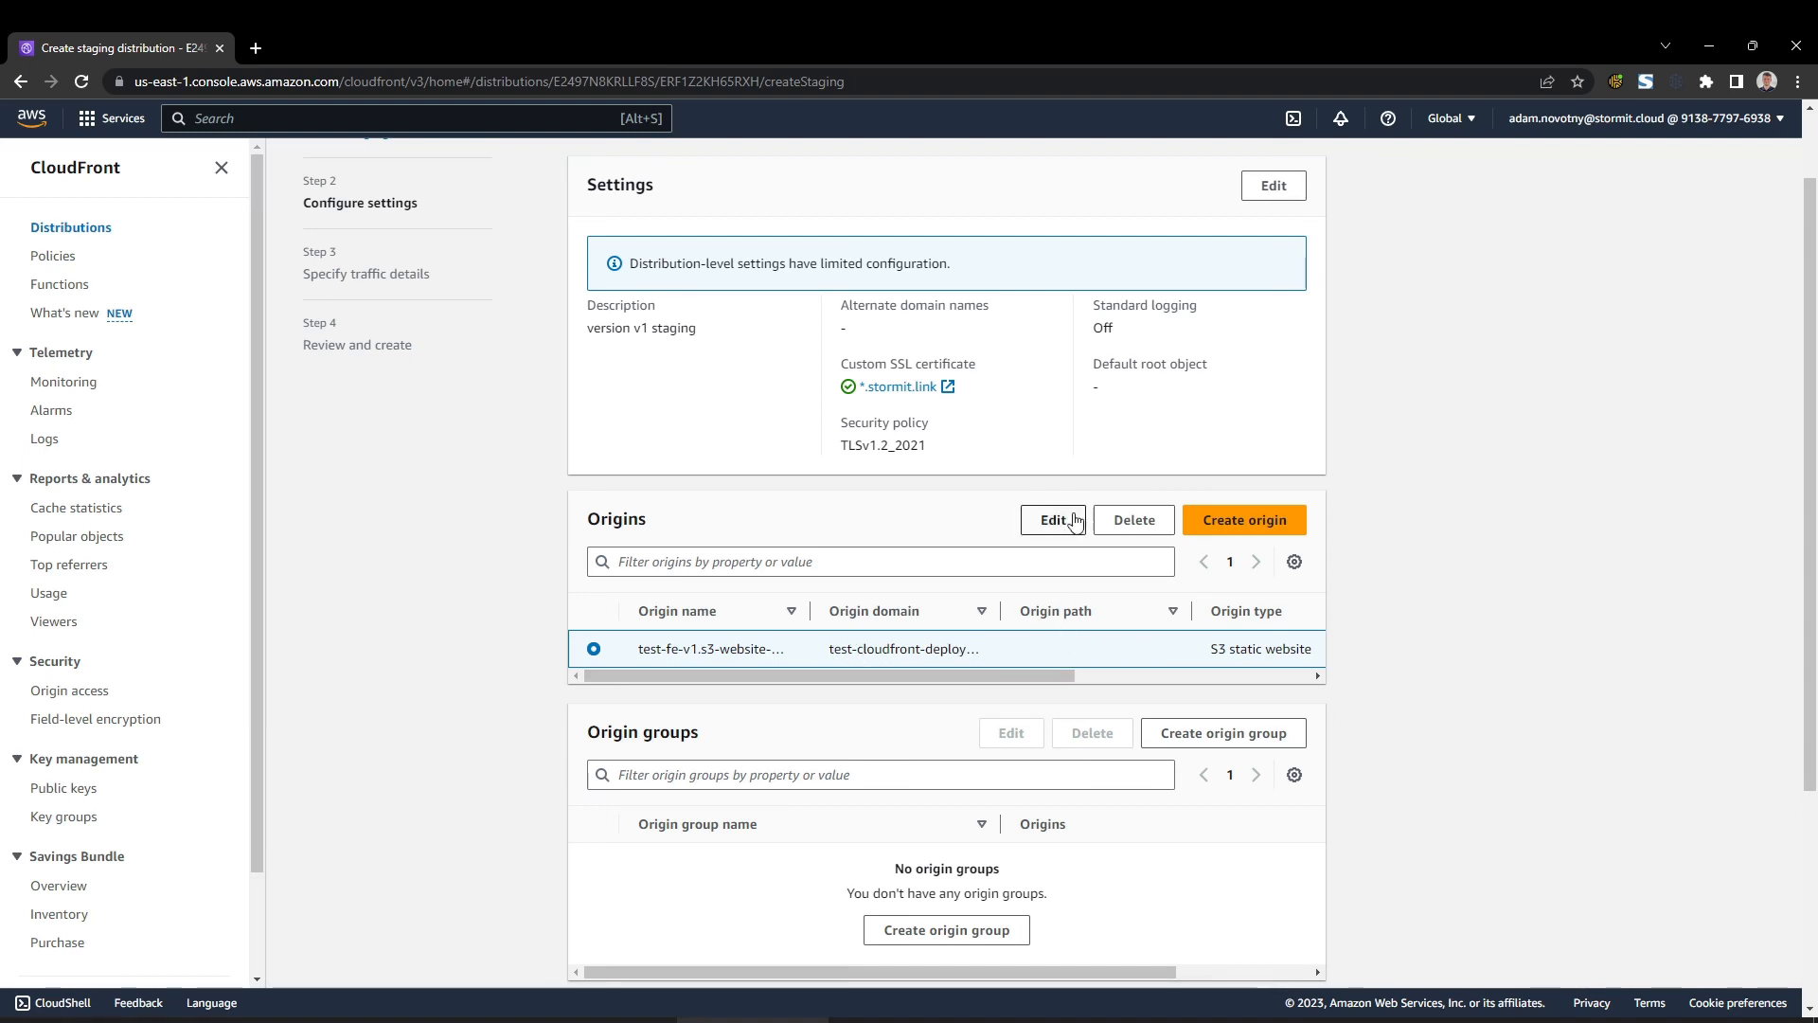
left_click(1044, 529)
right_click(1043, 530)
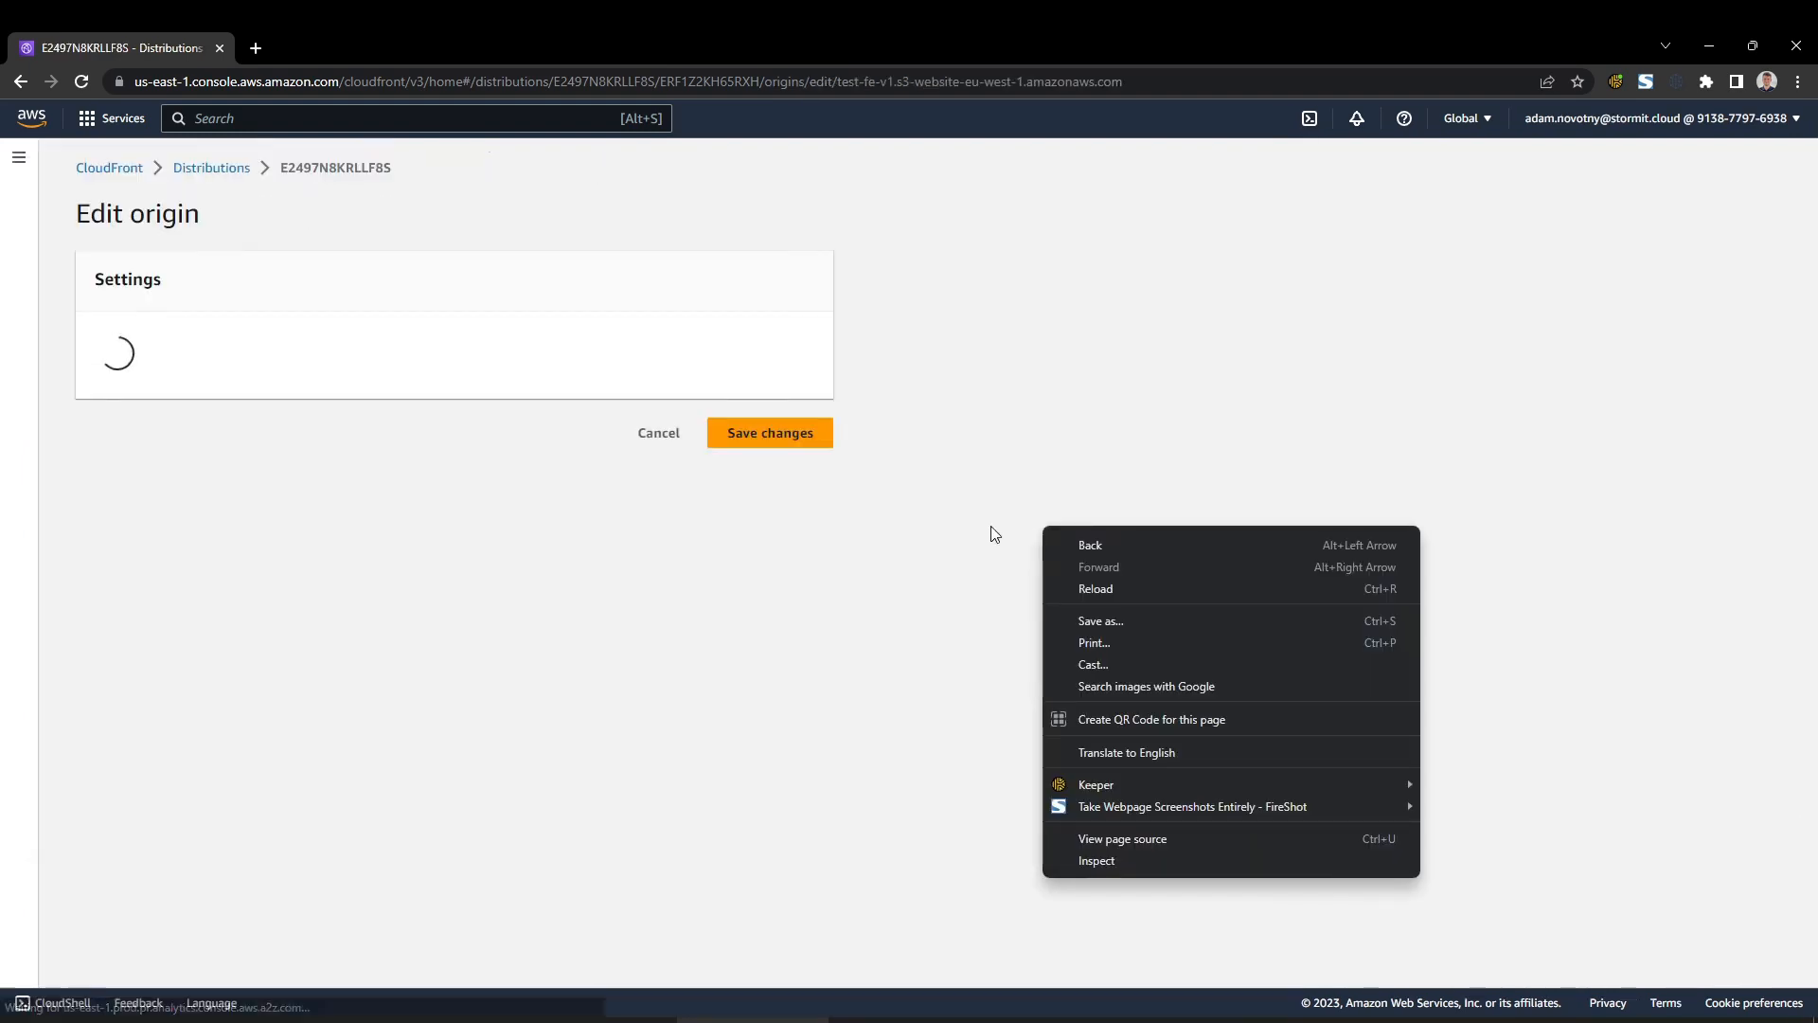
left_click(959, 356)
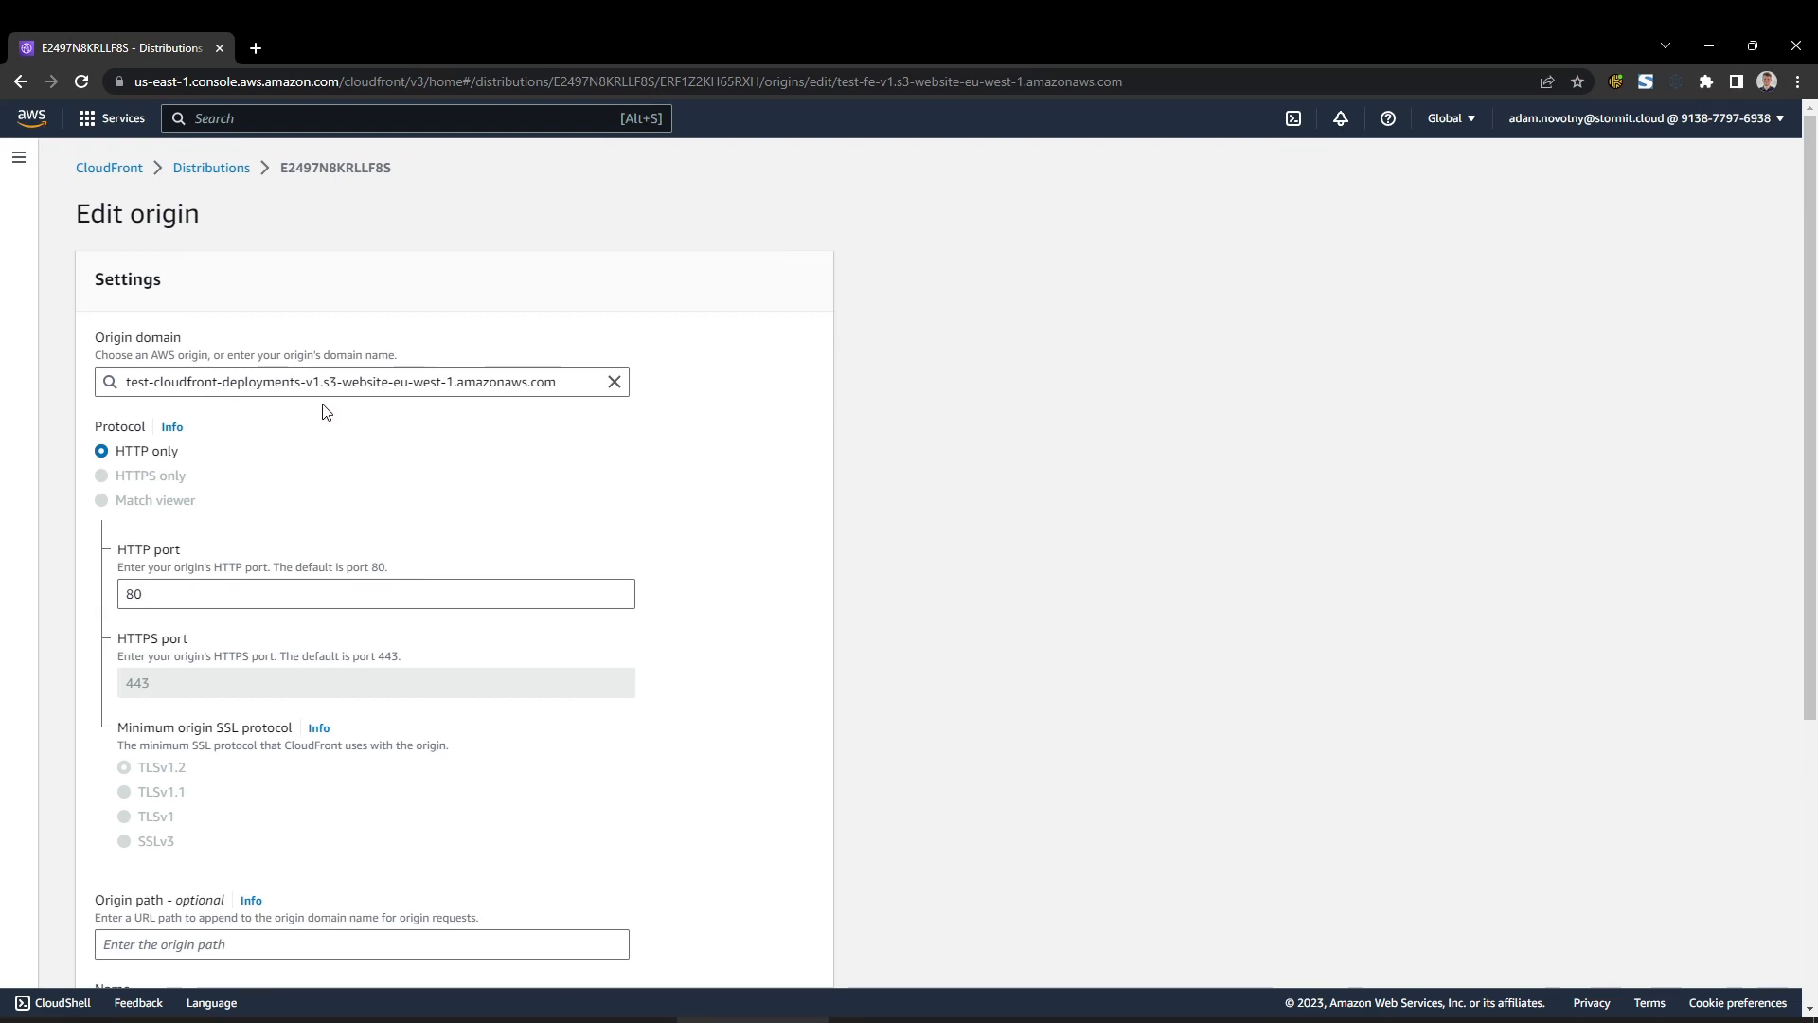
scroll(300, 434, "down", 2)
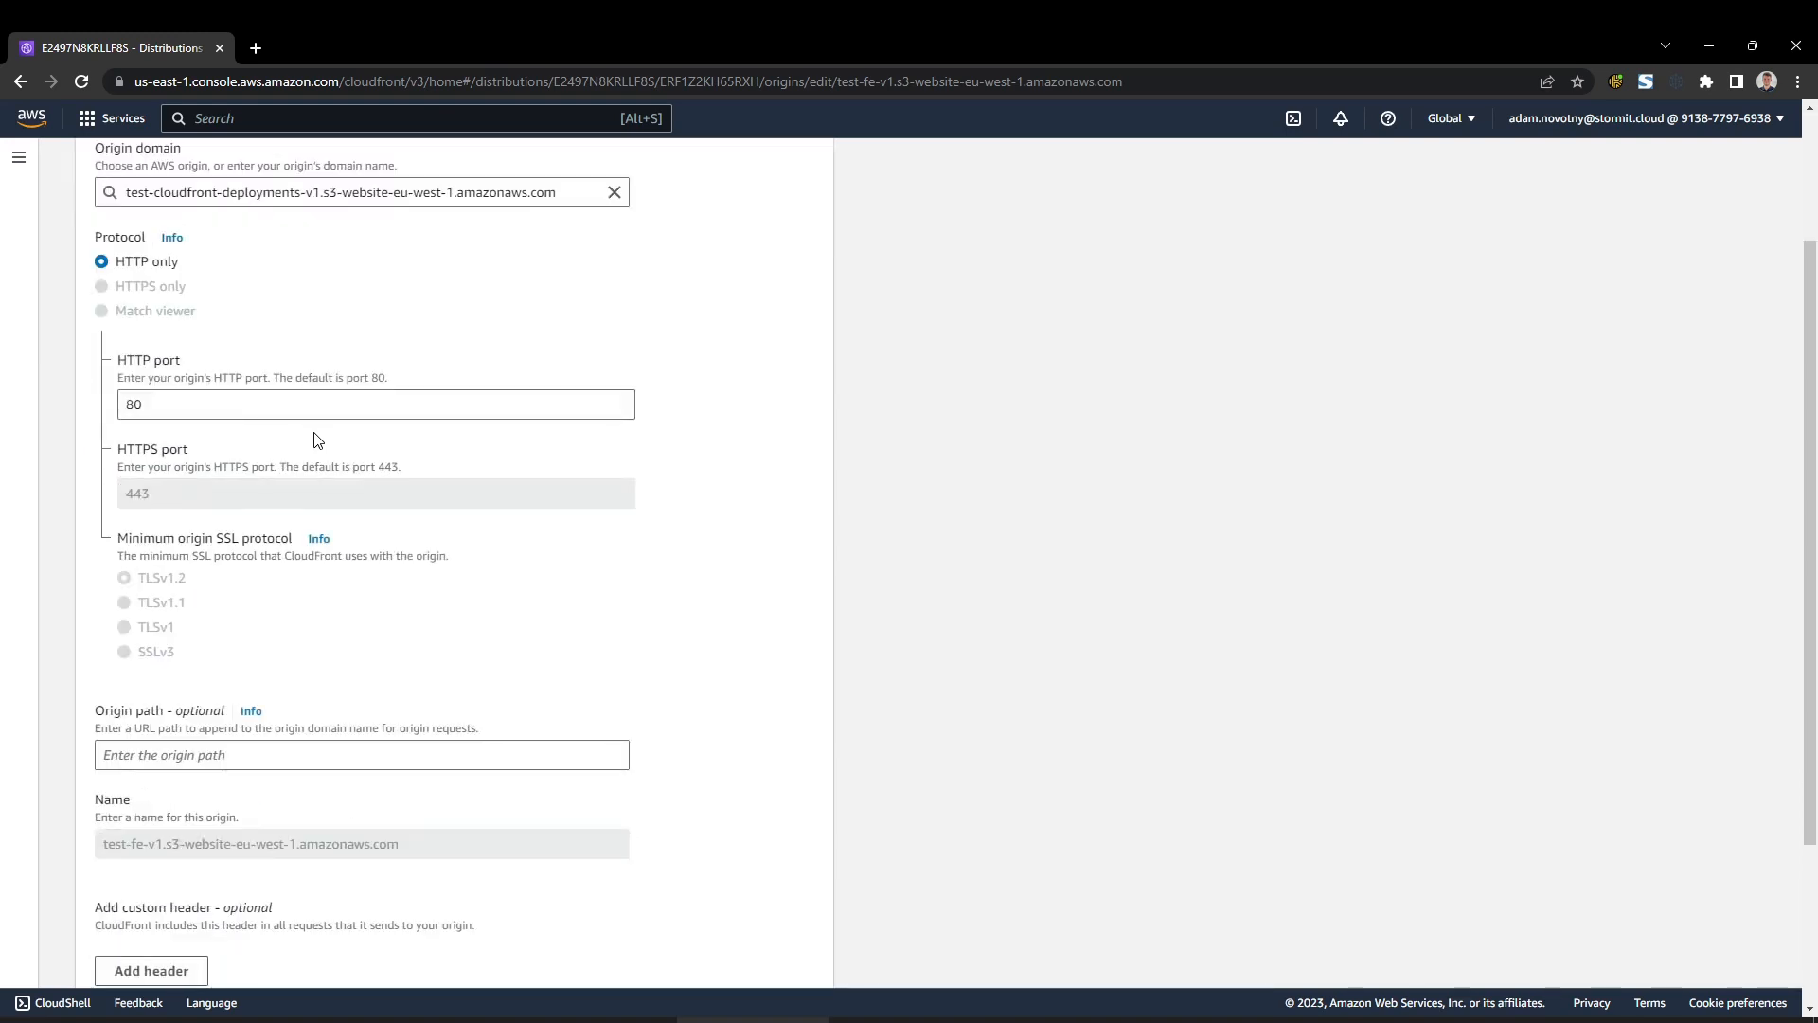
scroll(265, 397, "up", 2)
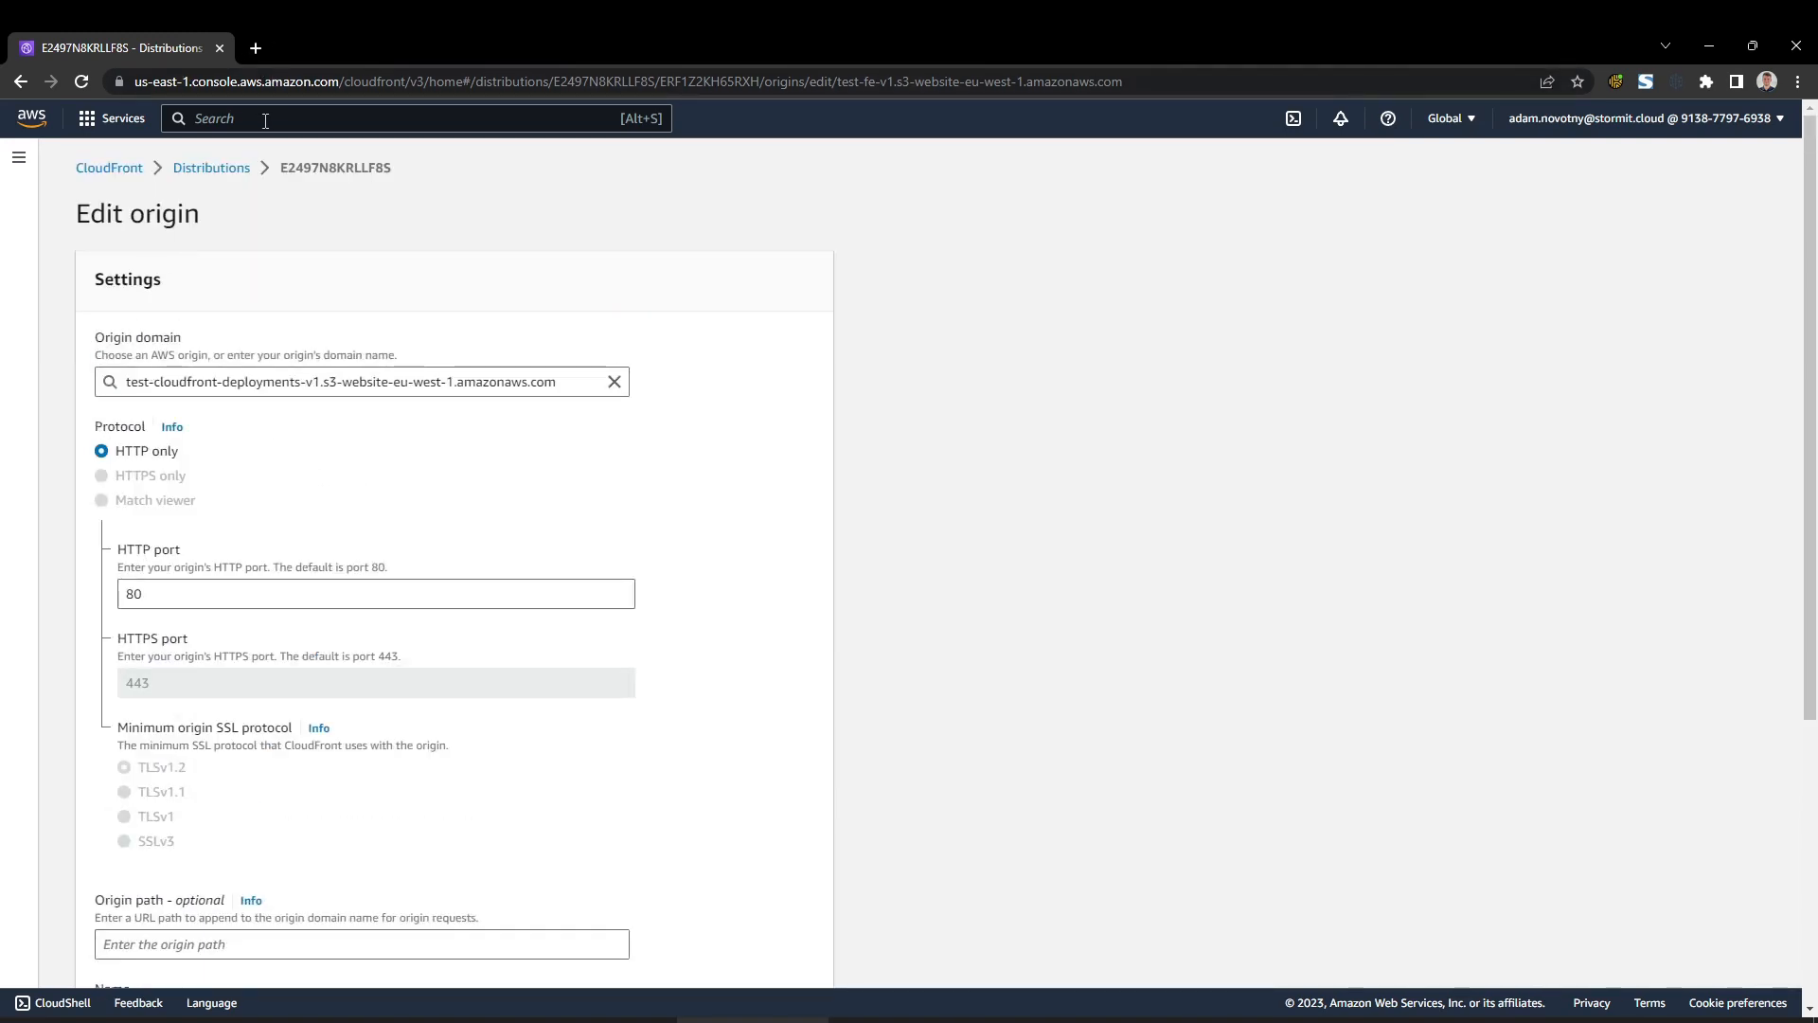
Open S3 in a separate tab and copy the static website endpoint of the test-cloudfront-deployments-v2 bucket.
type("s3")
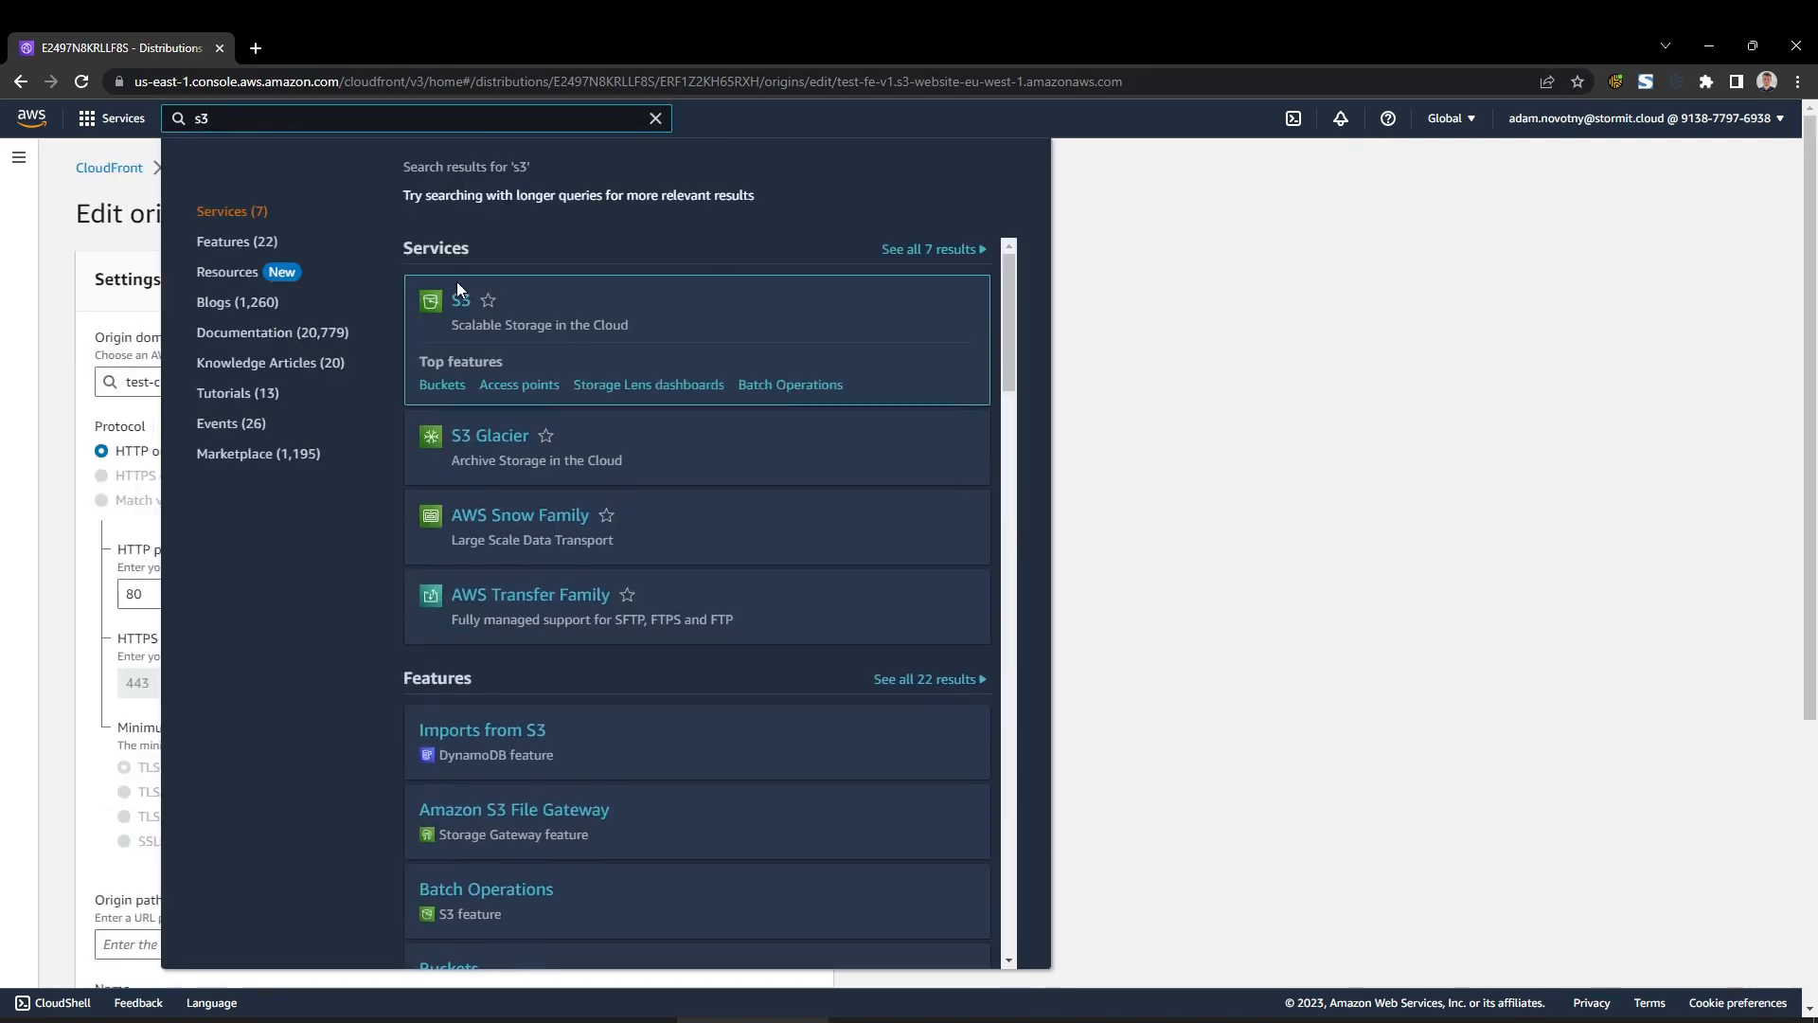
middle_click(465, 309)
left_click(295, 40)
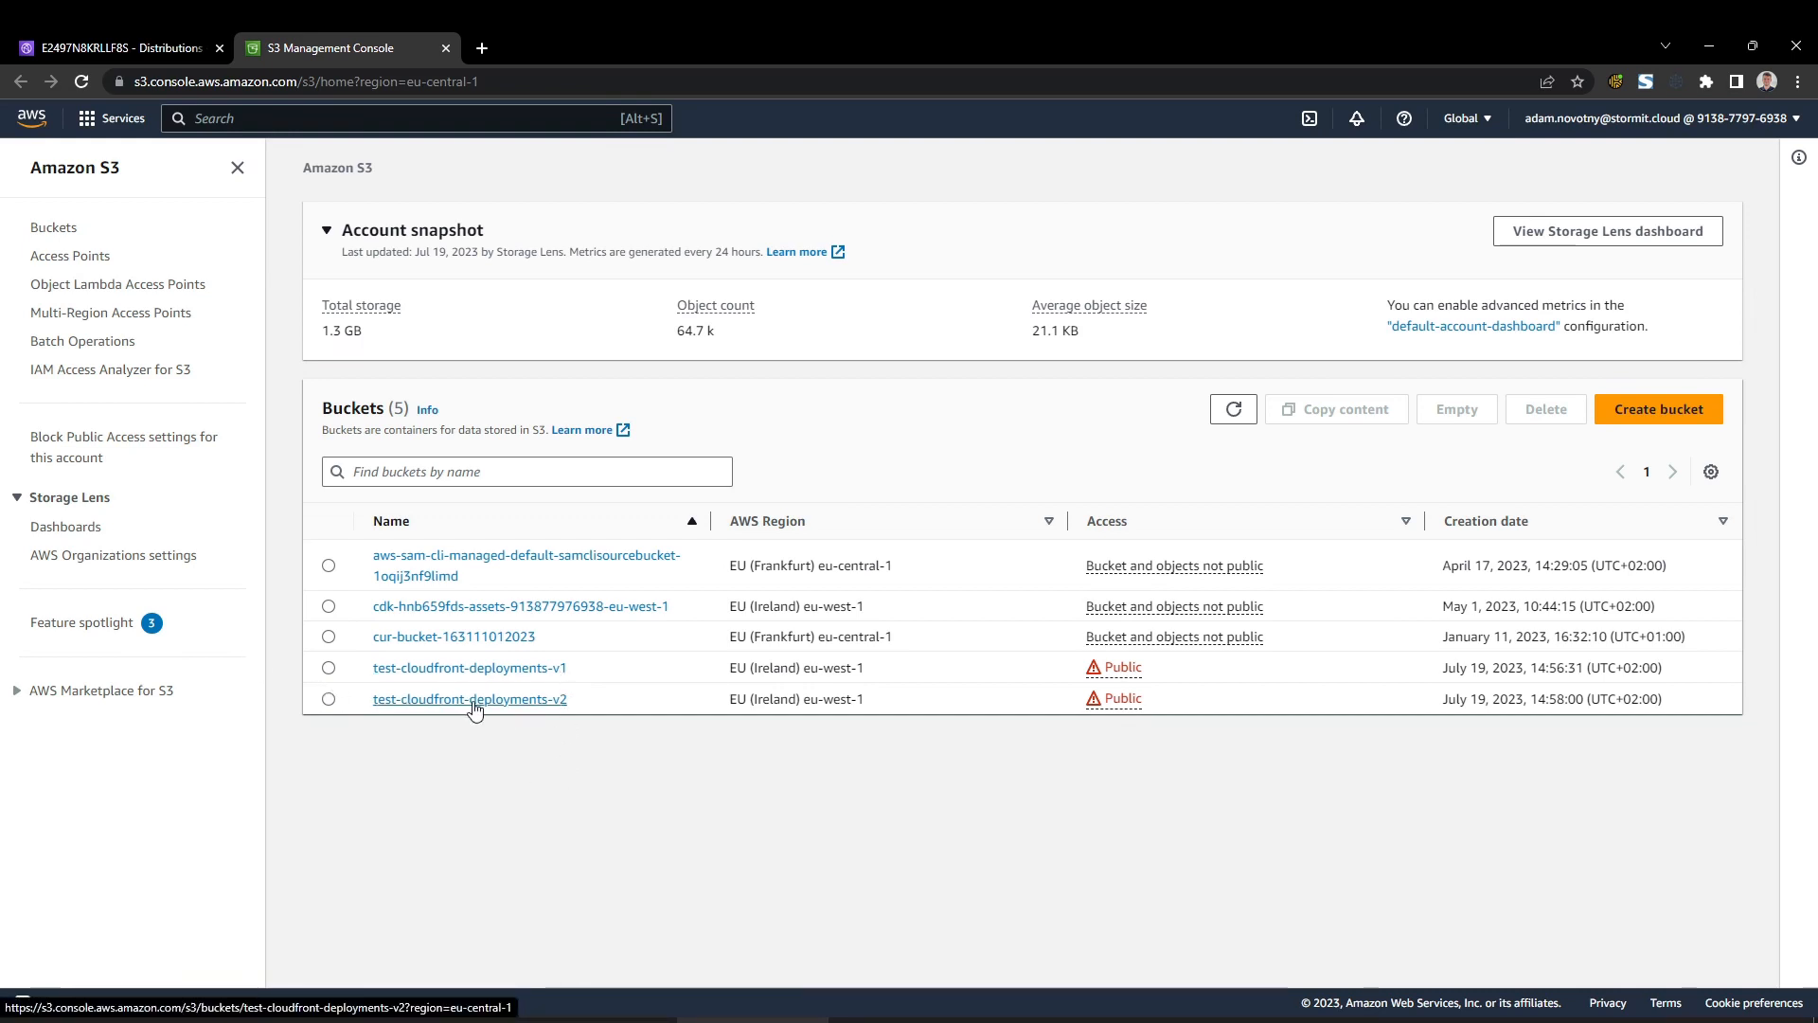
left_click(401, 701)
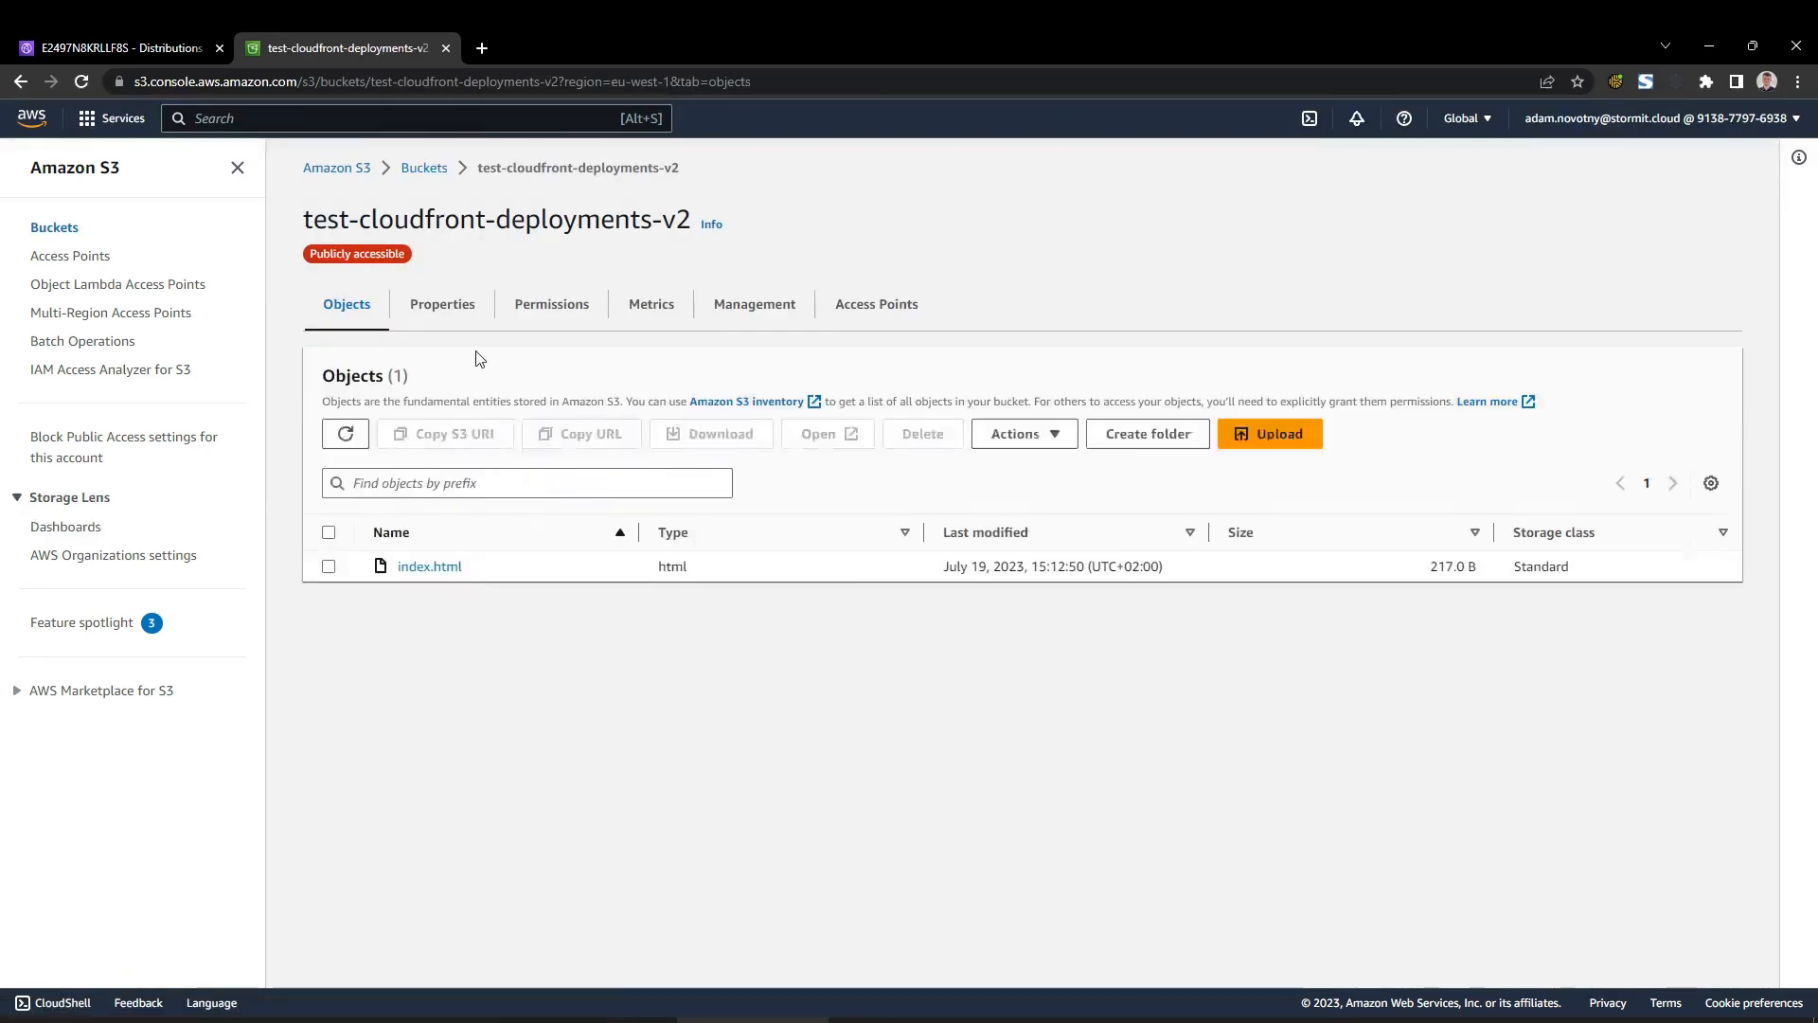
left_click(442, 304)
scroll(569, 644, "down", 10)
scroll(587, 668, "down", 8)
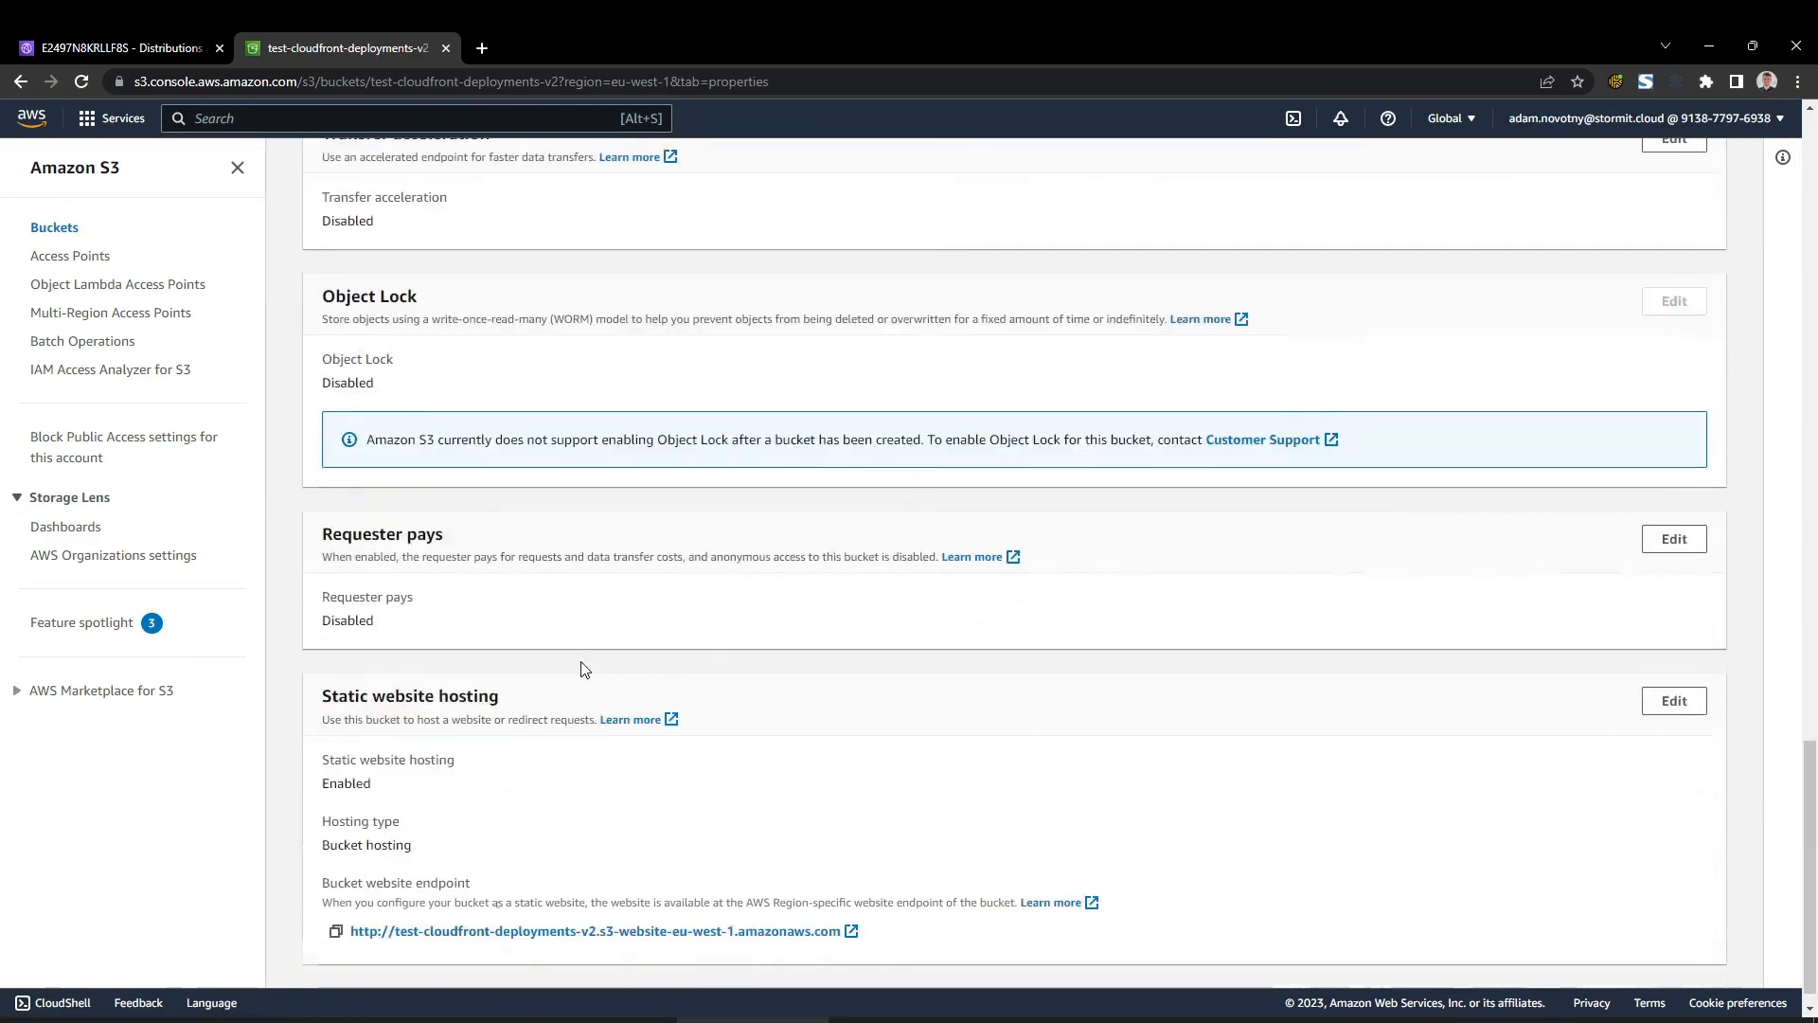
left_click(335, 904)
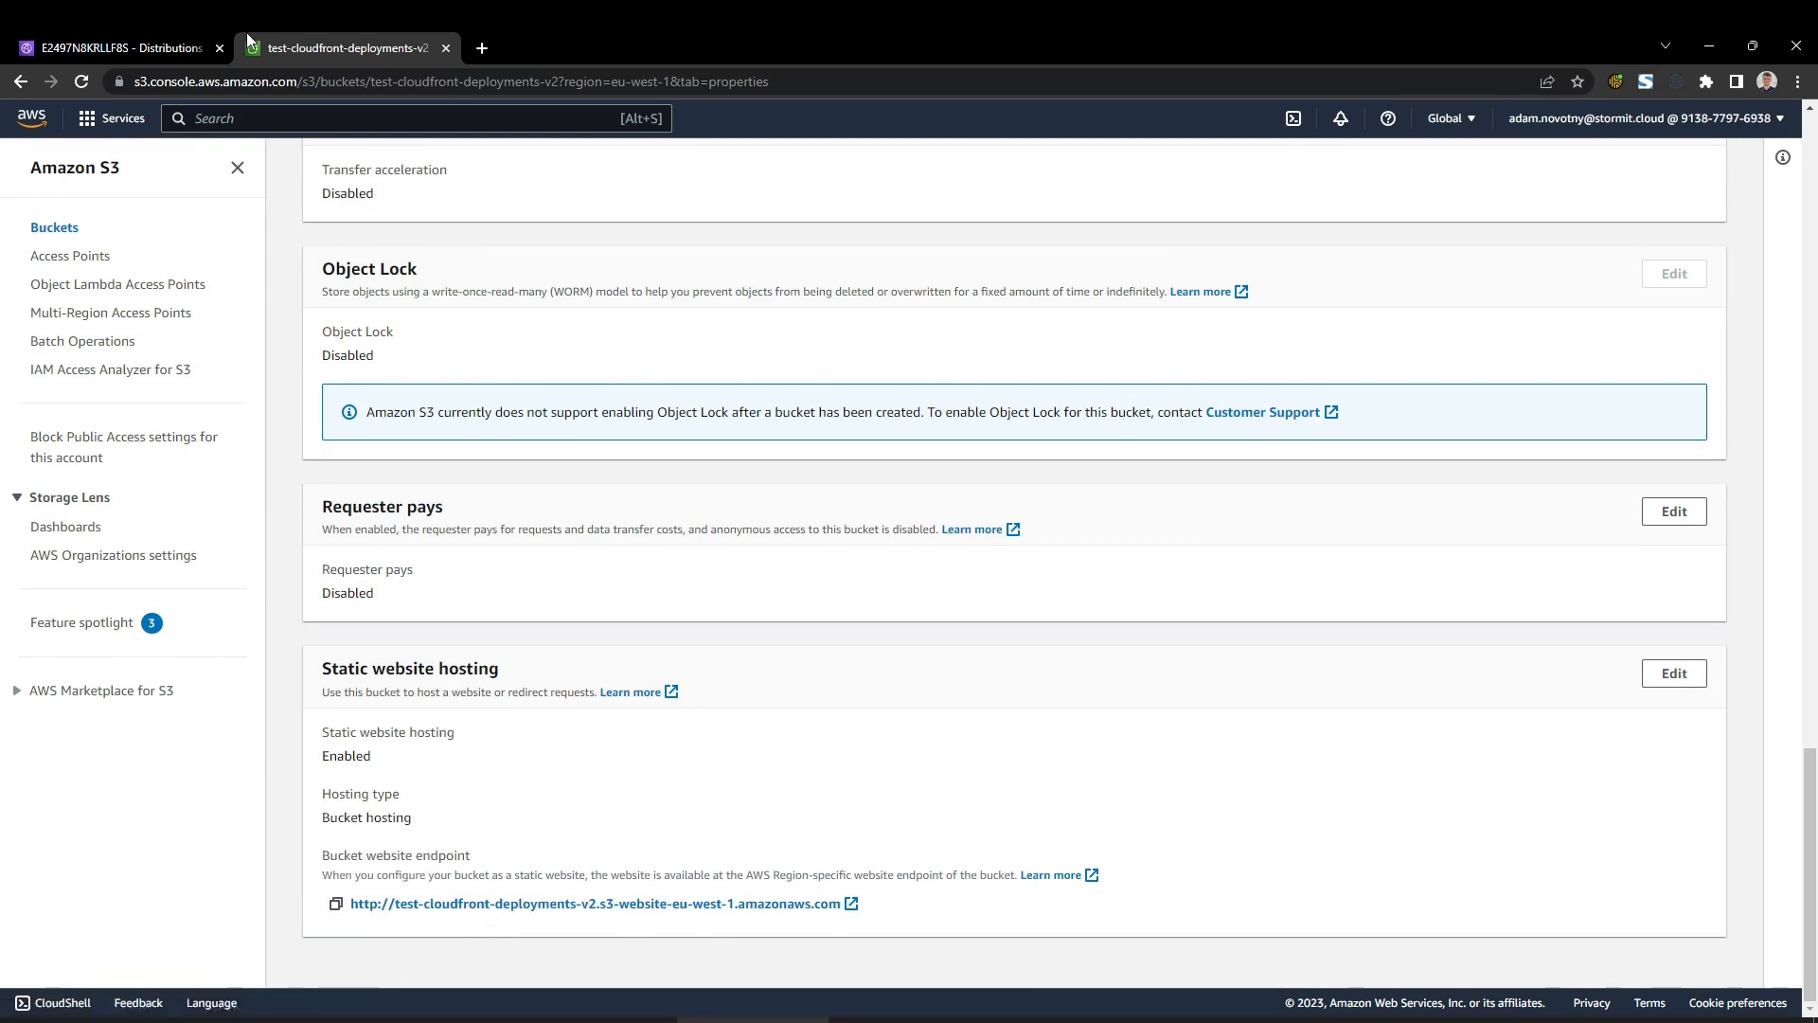
left_click(110, 49)
left_click(1242, 465)
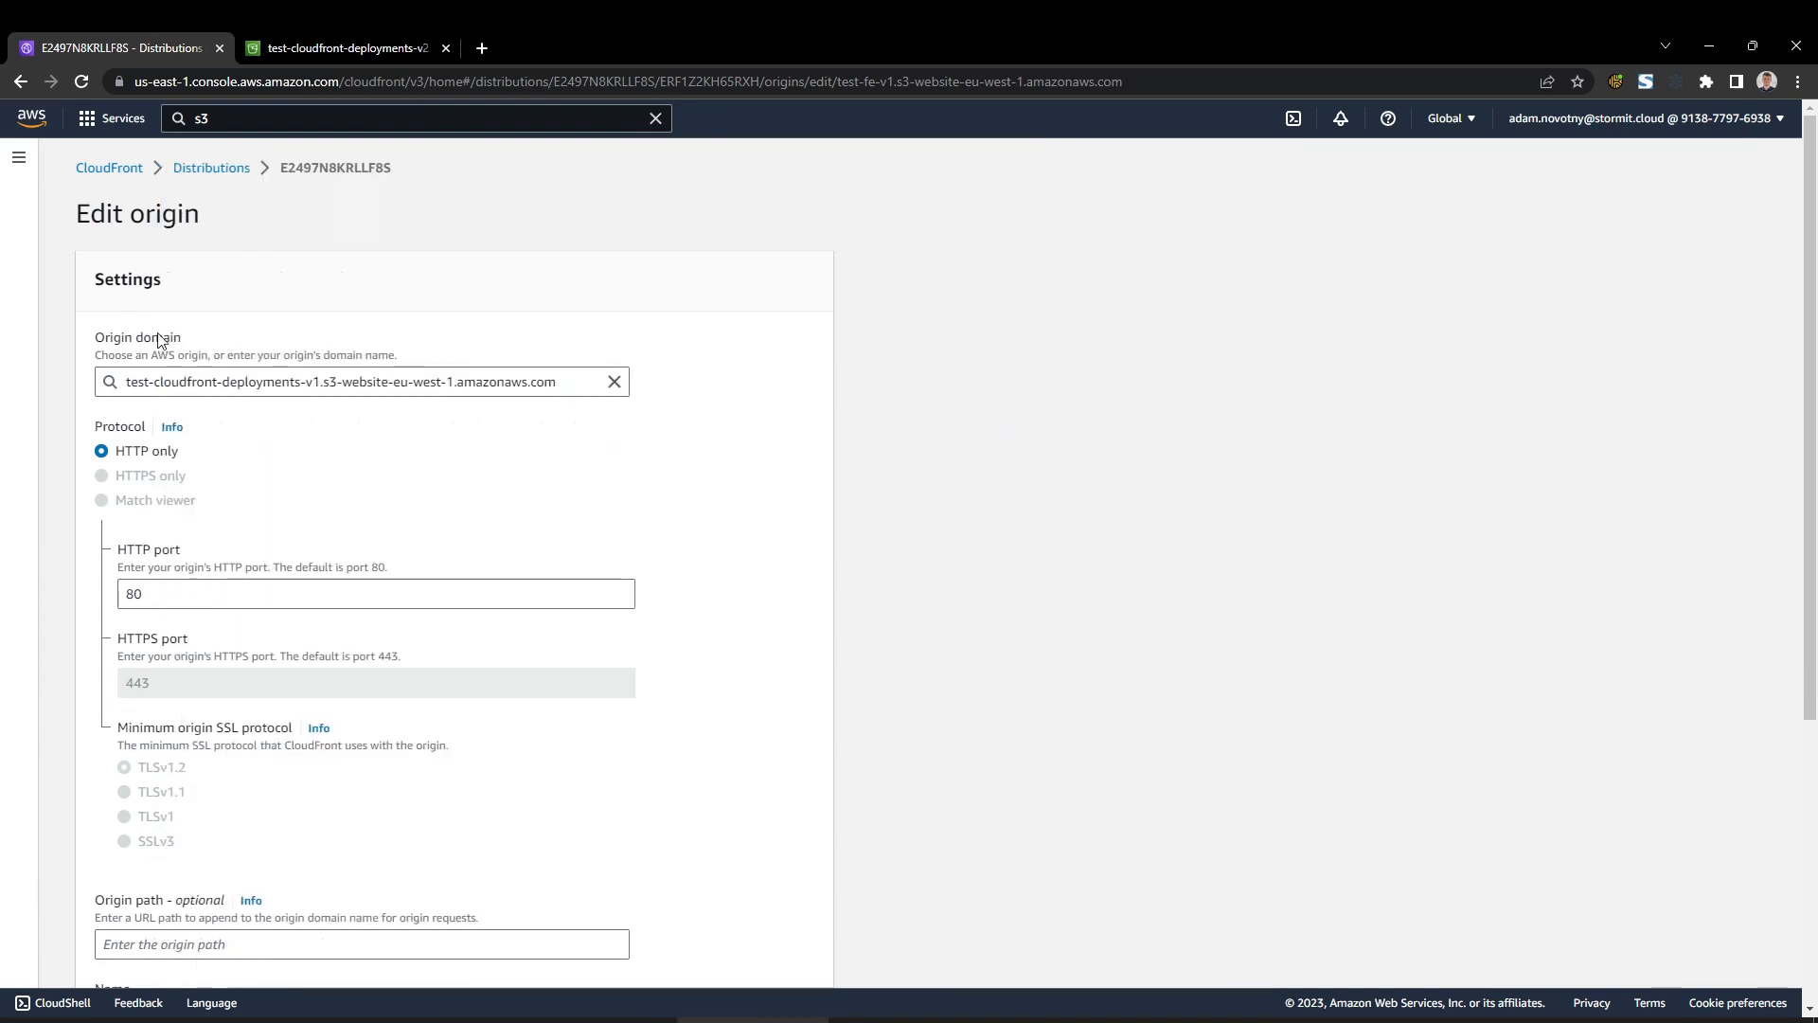
left_click(562, 379)
key("ctrl+a")
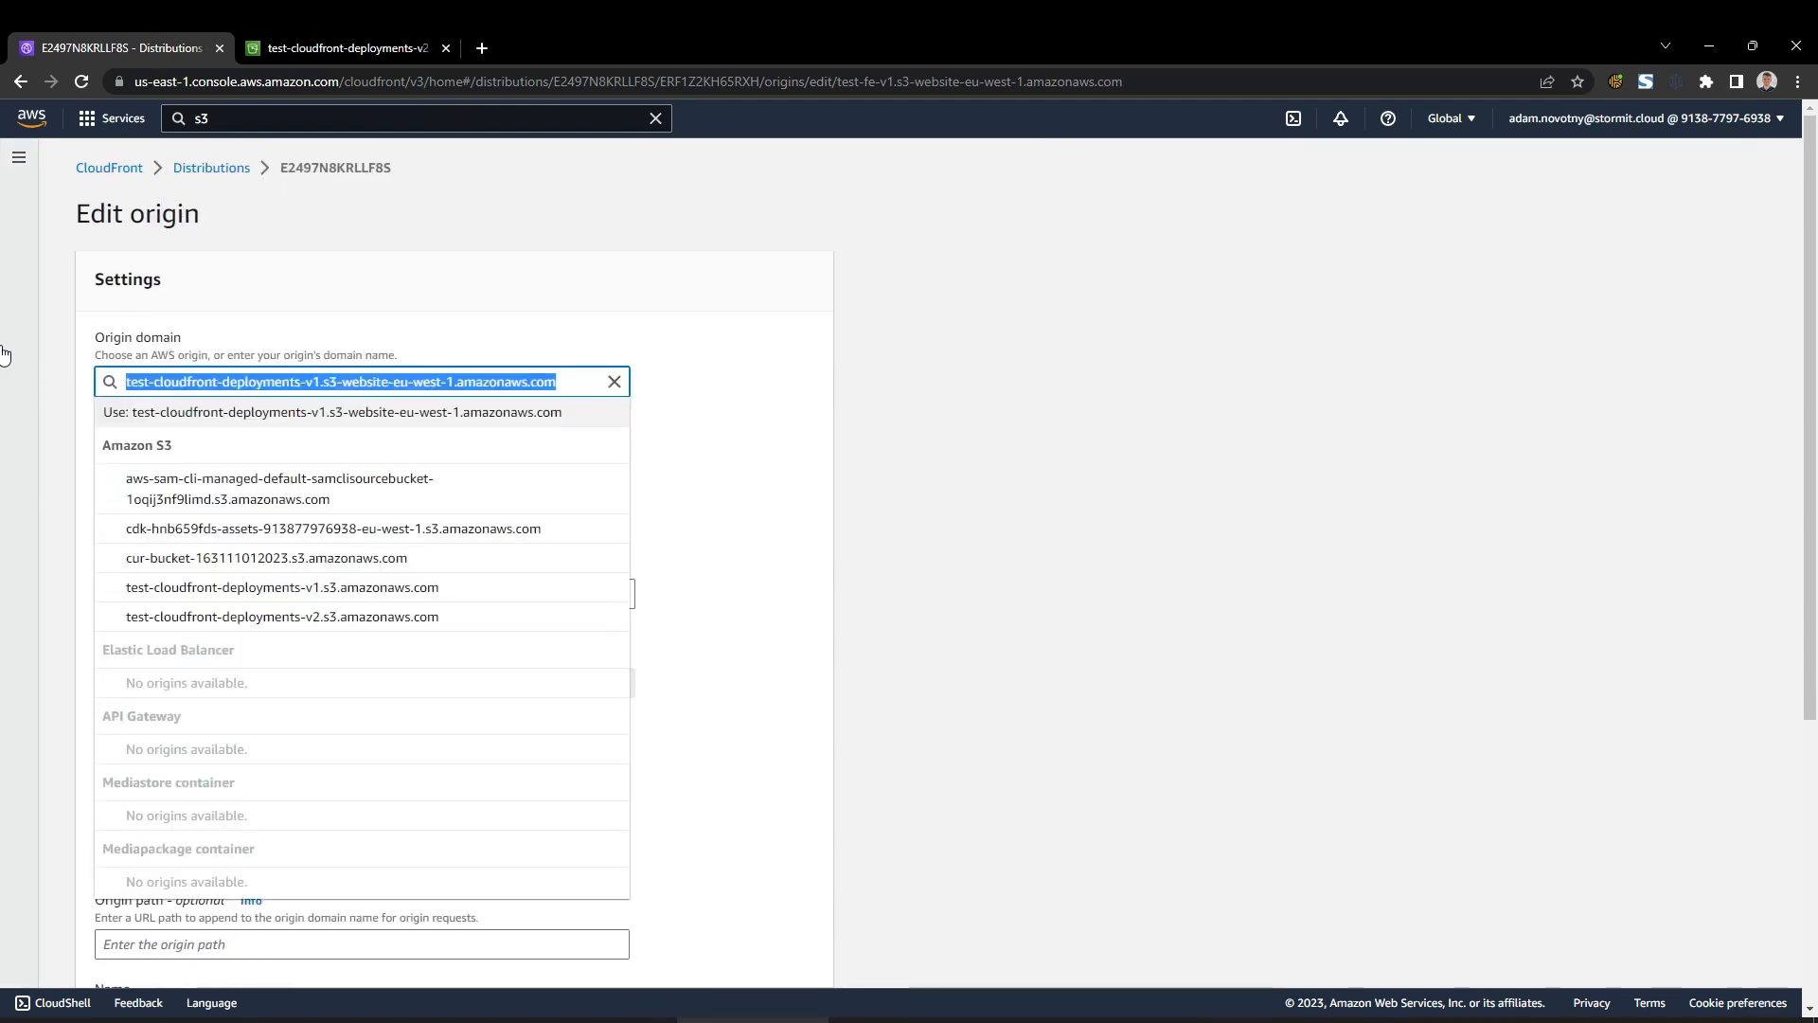
key("ctrl+v")
left_click_drag(167, 384, 19, 377)
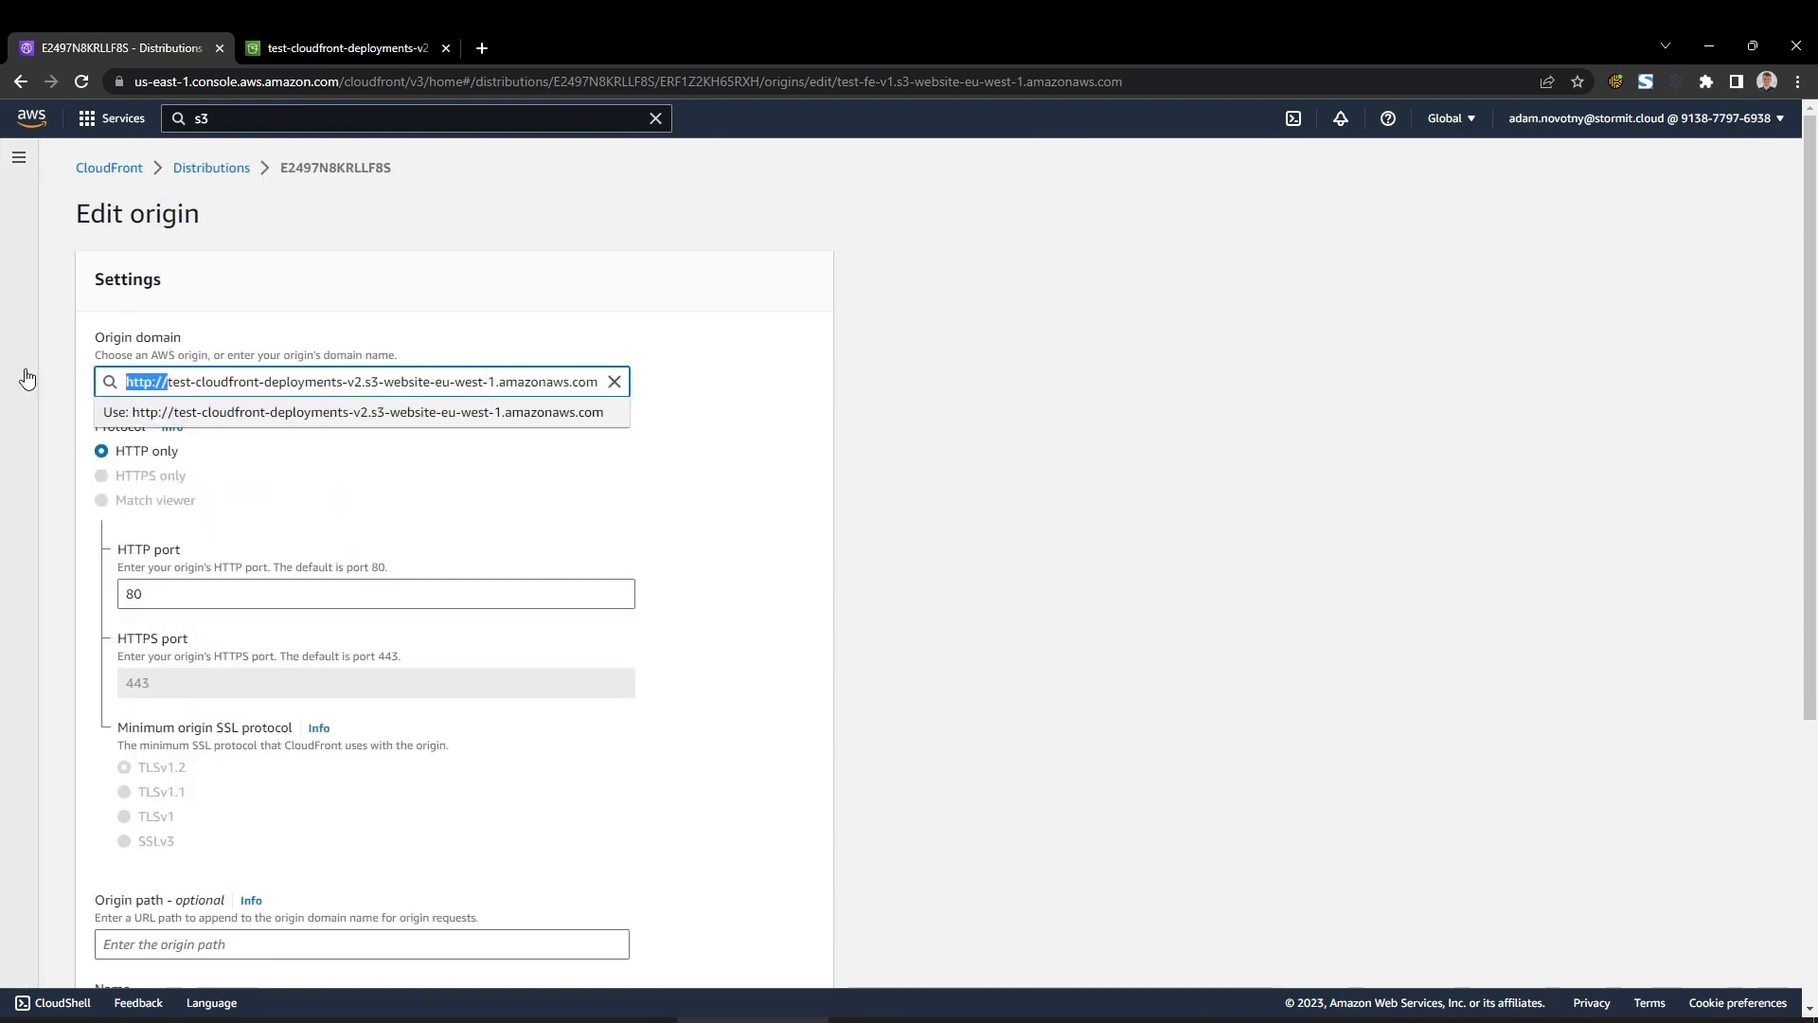
key("BackSpace")
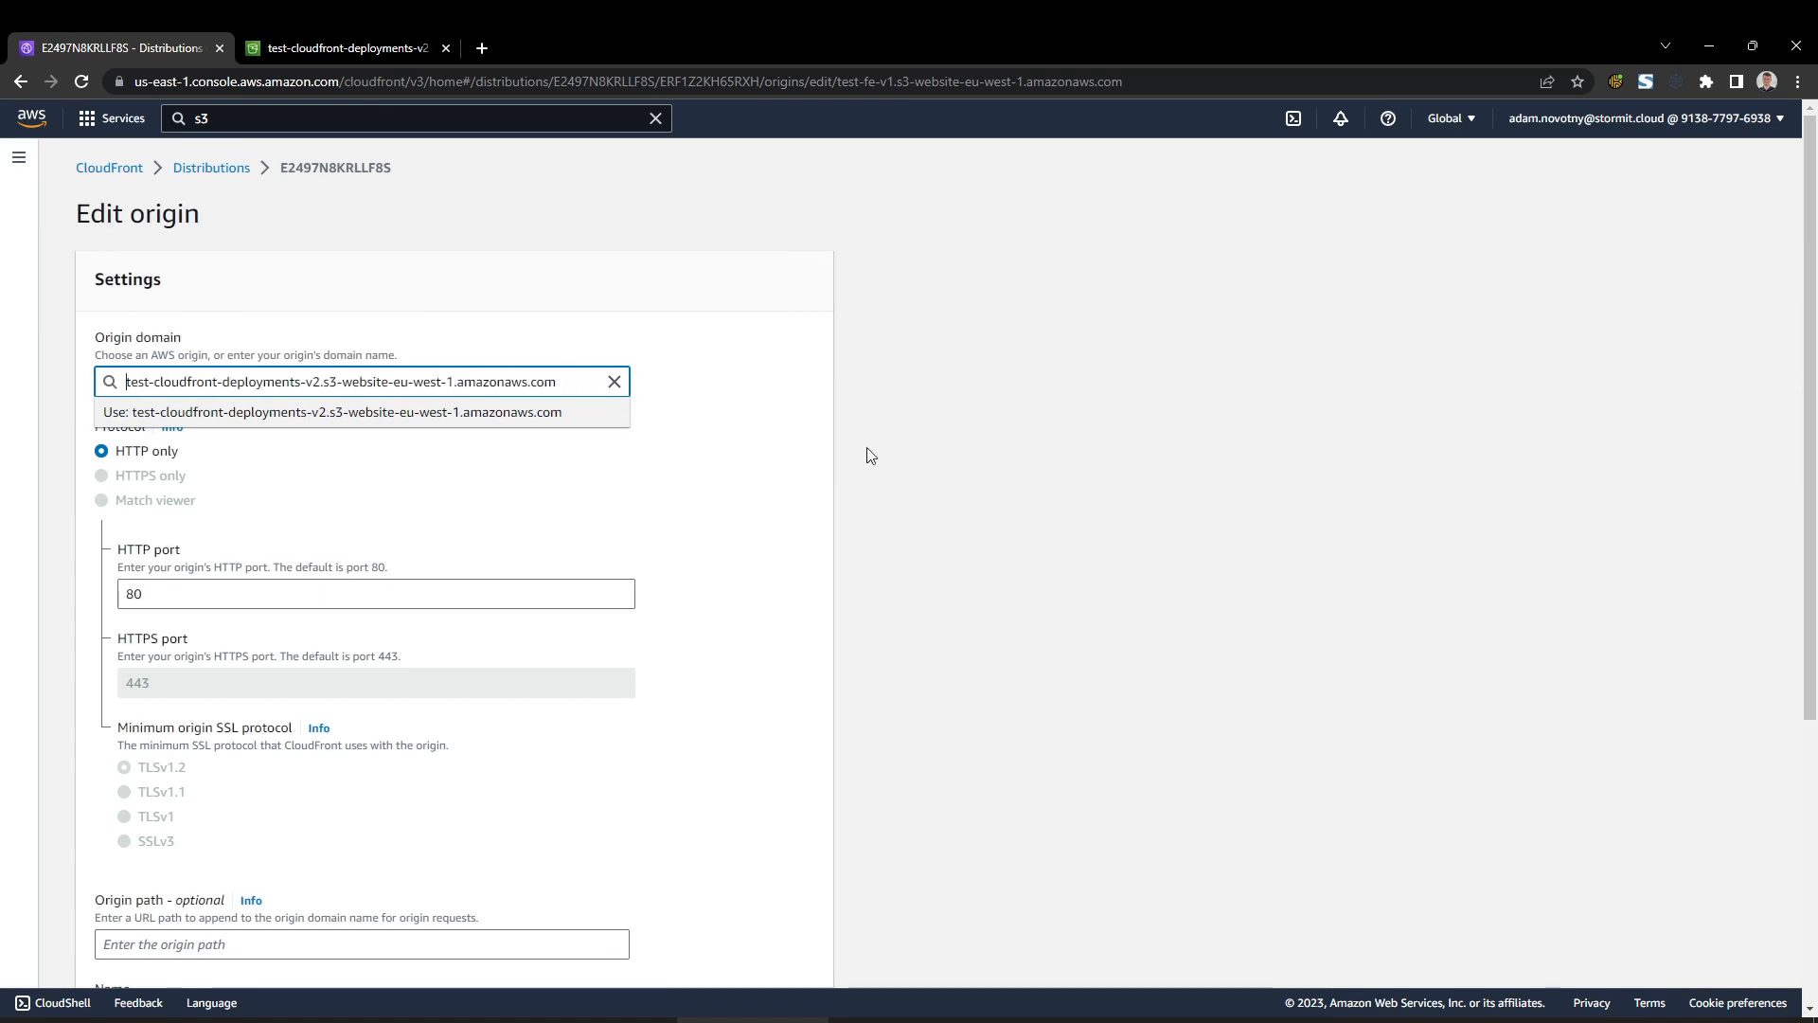
left_click(731, 422)
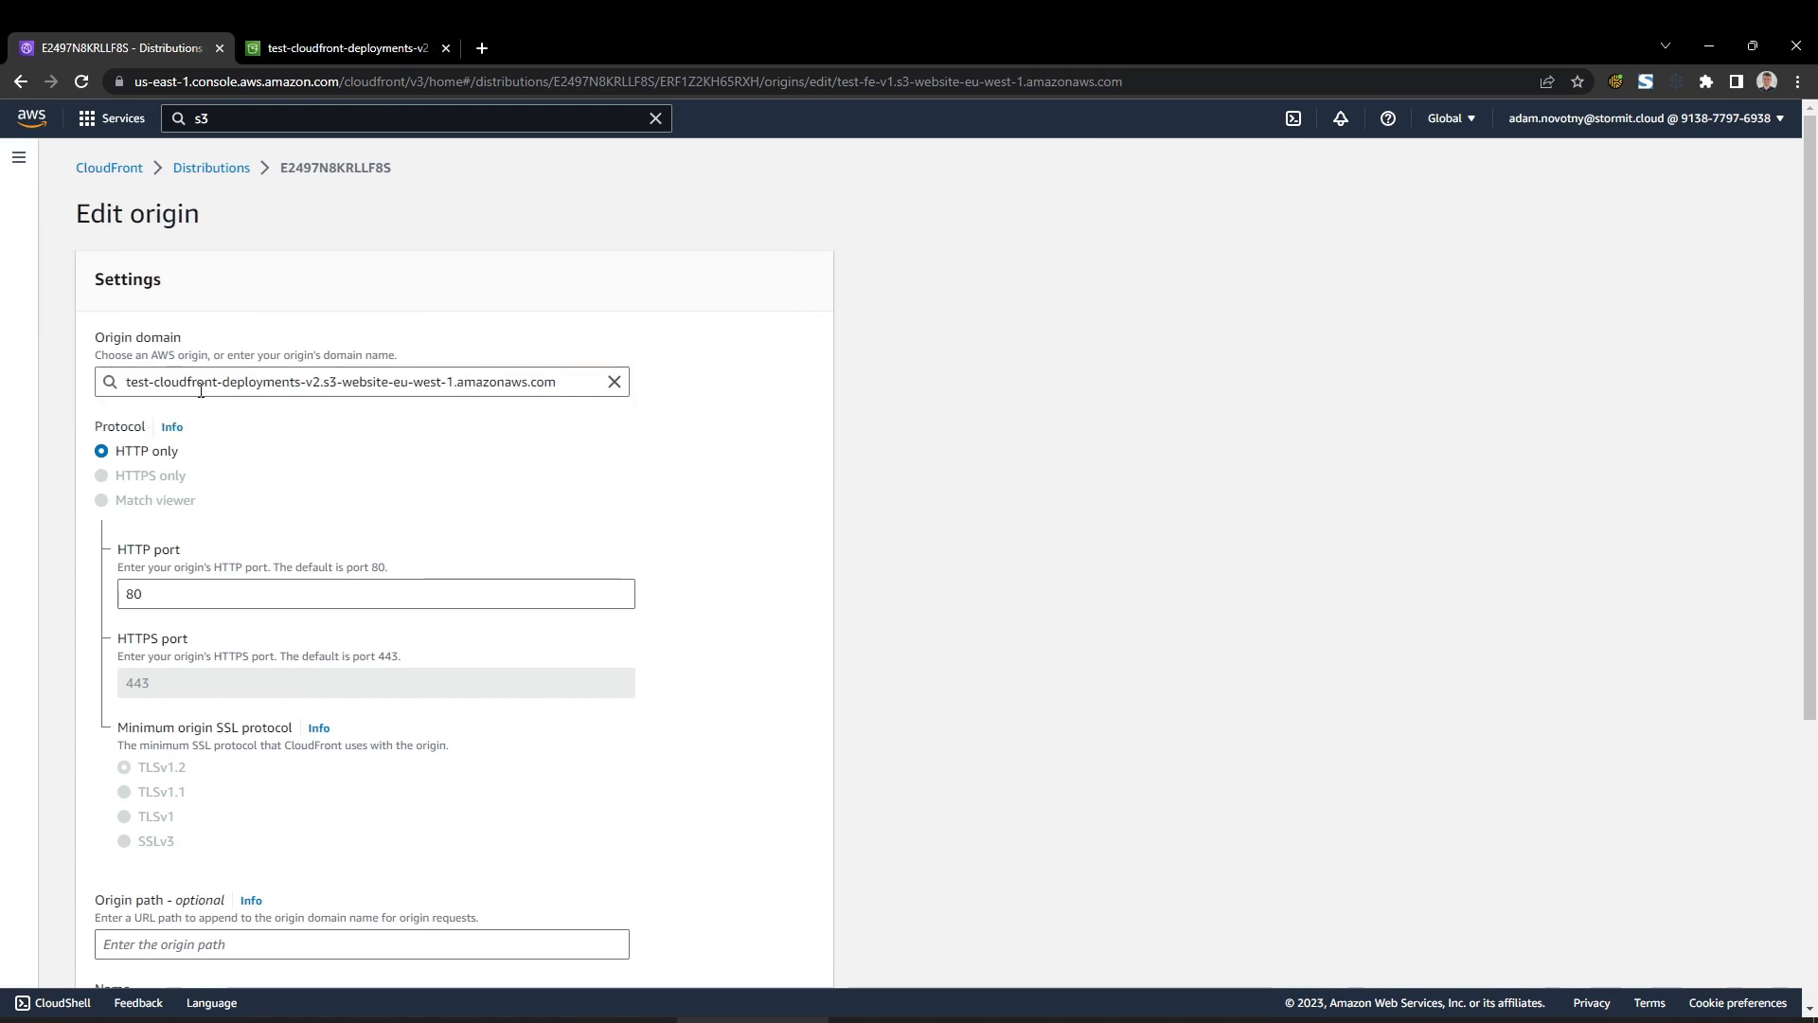
scroll(339, 499, "down", 5)
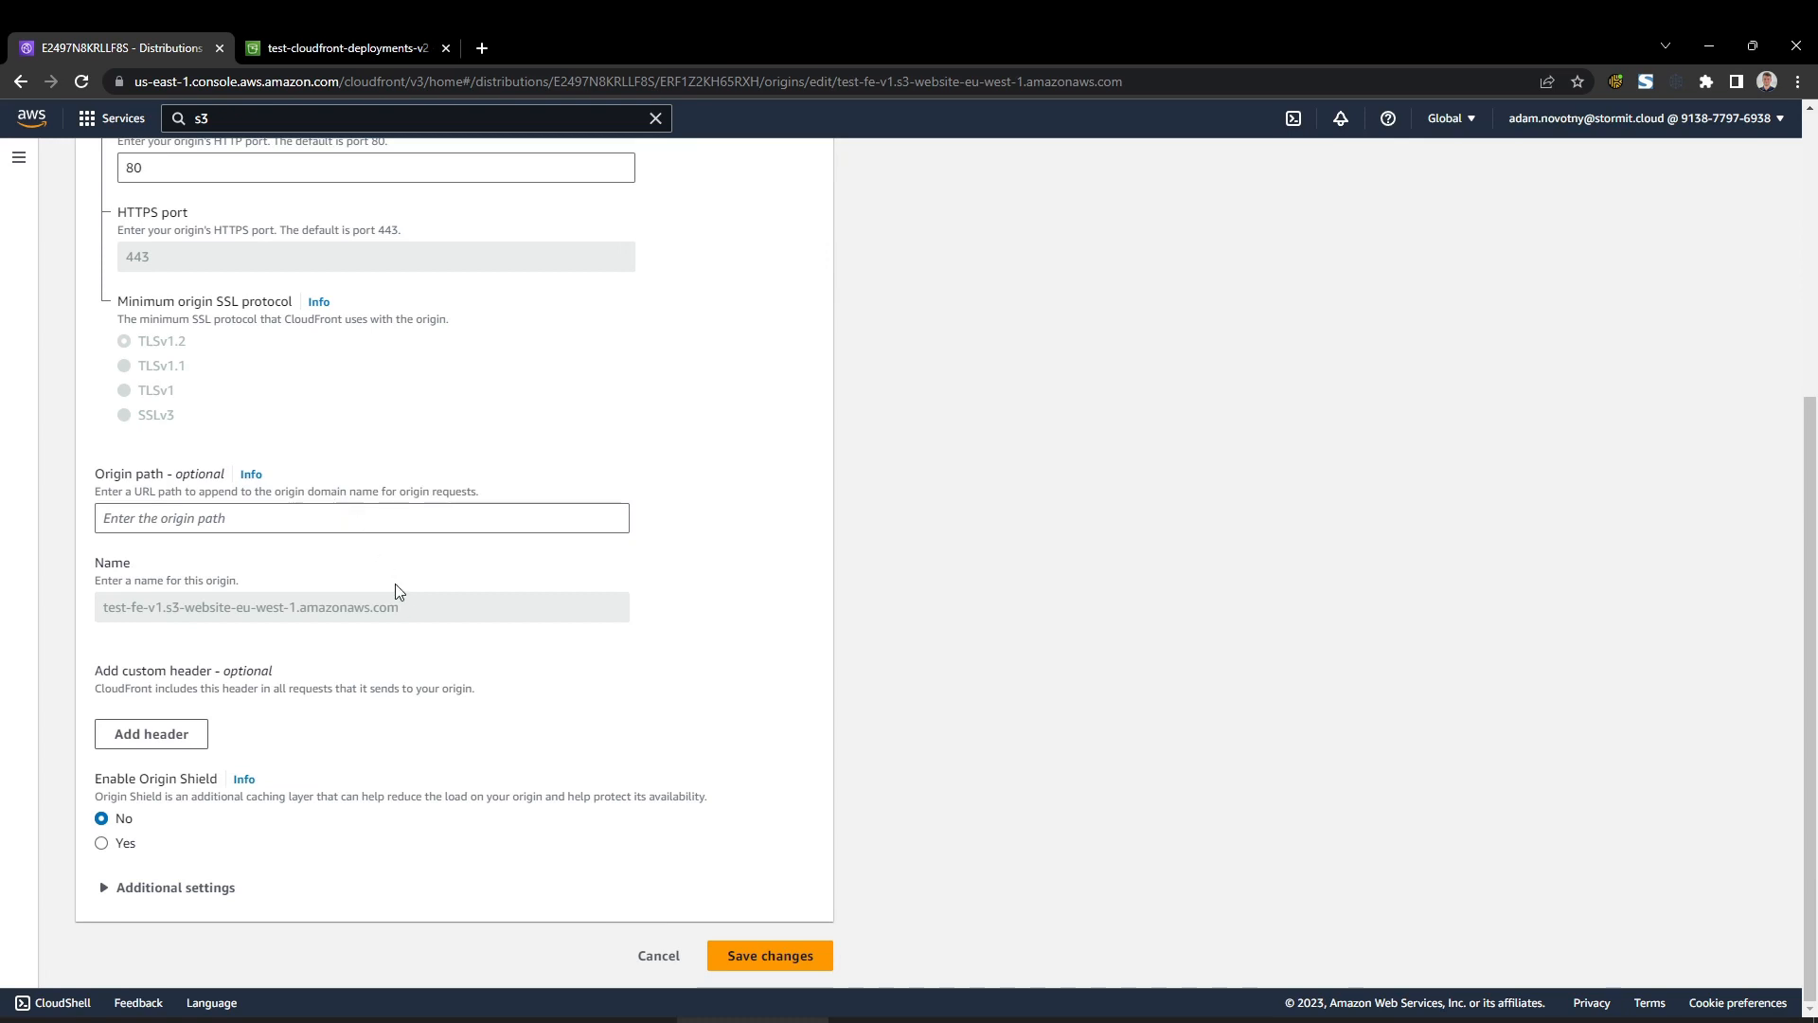
left_click(762, 958)
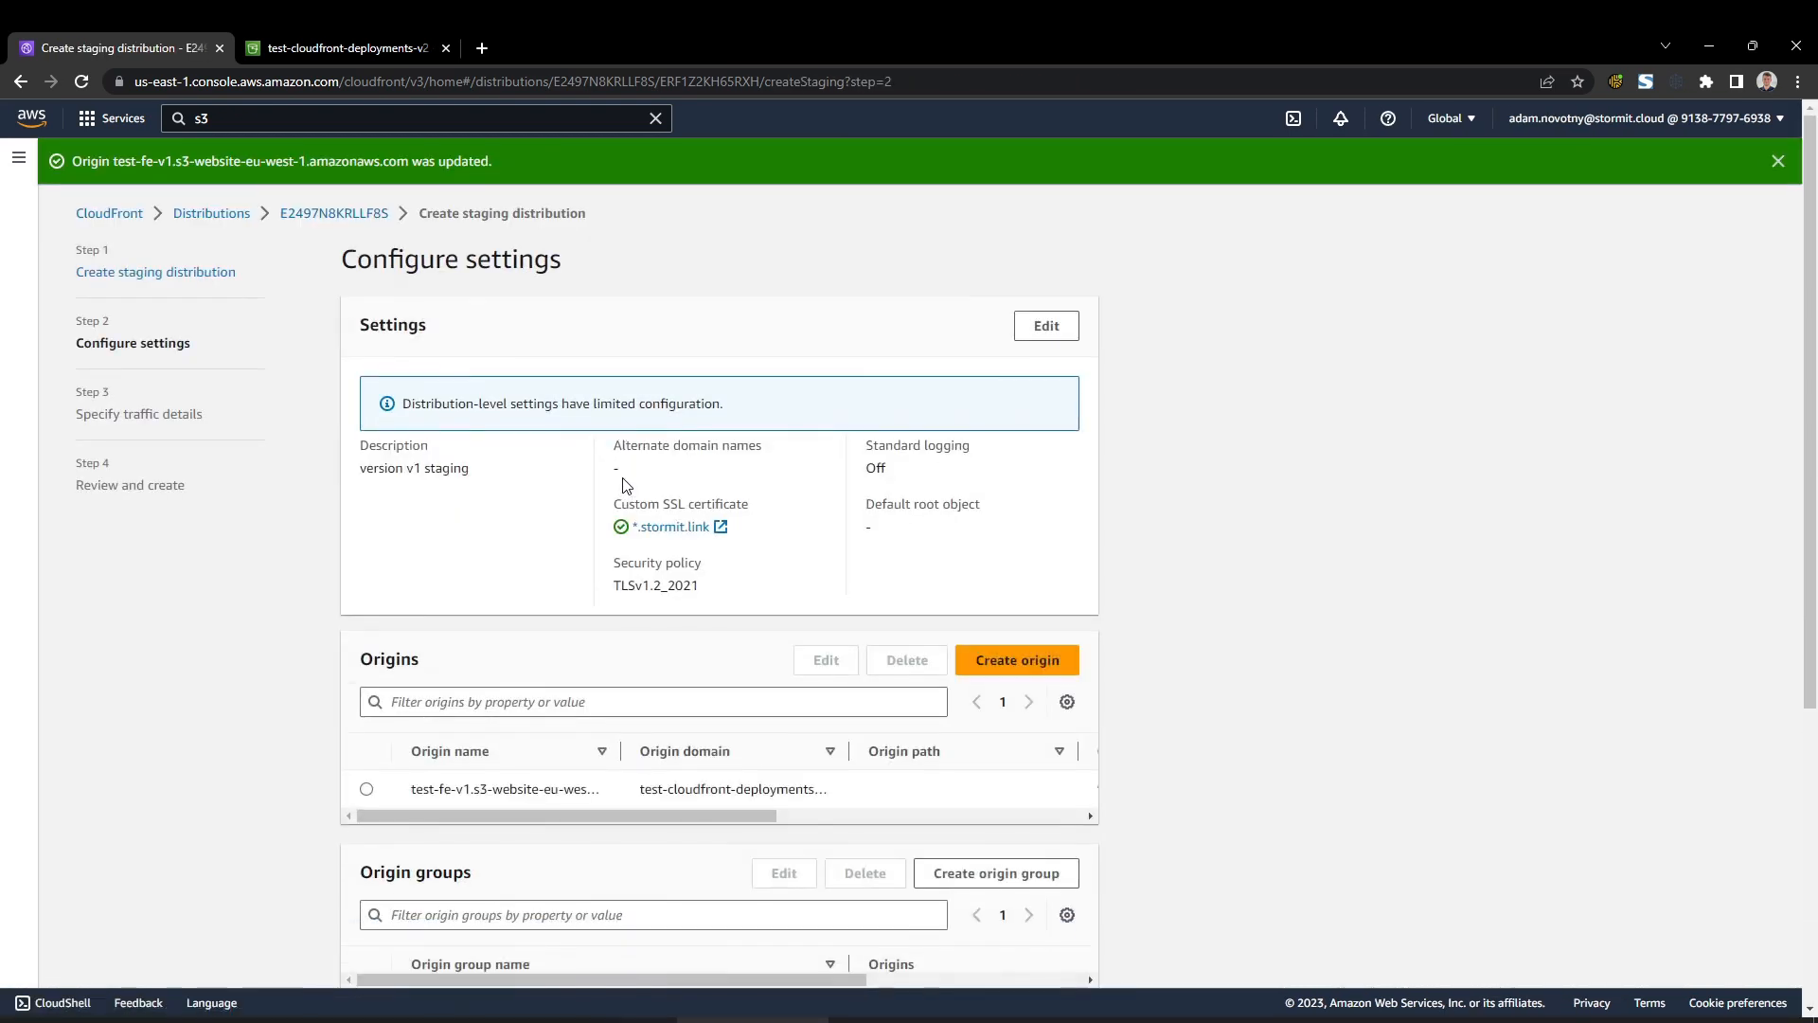
Review the staging distribution's origins, origin groups and behaviors, plus the additional settings for error pages, geographic restrictions and tags.
scroll(497, 526, "down", 4)
scroll(492, 523, "down", 1)
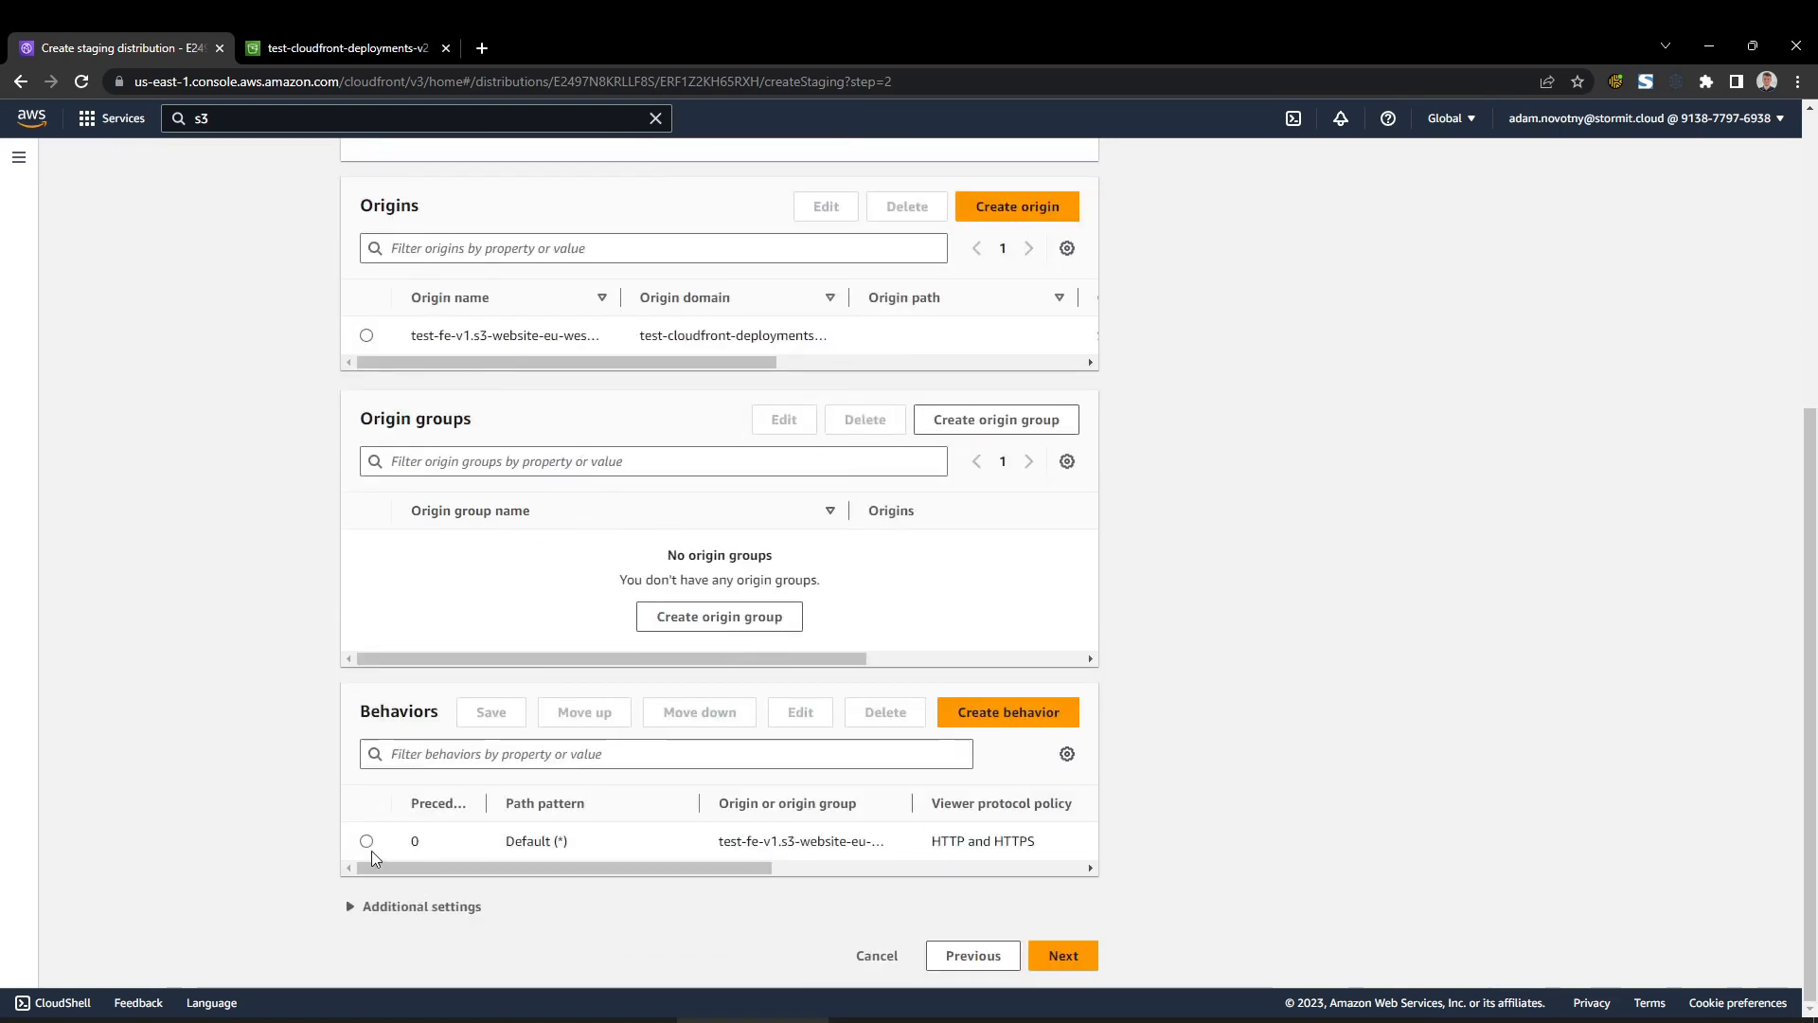
left_click(414, 906)
scroll(244, 770, "down", 6)
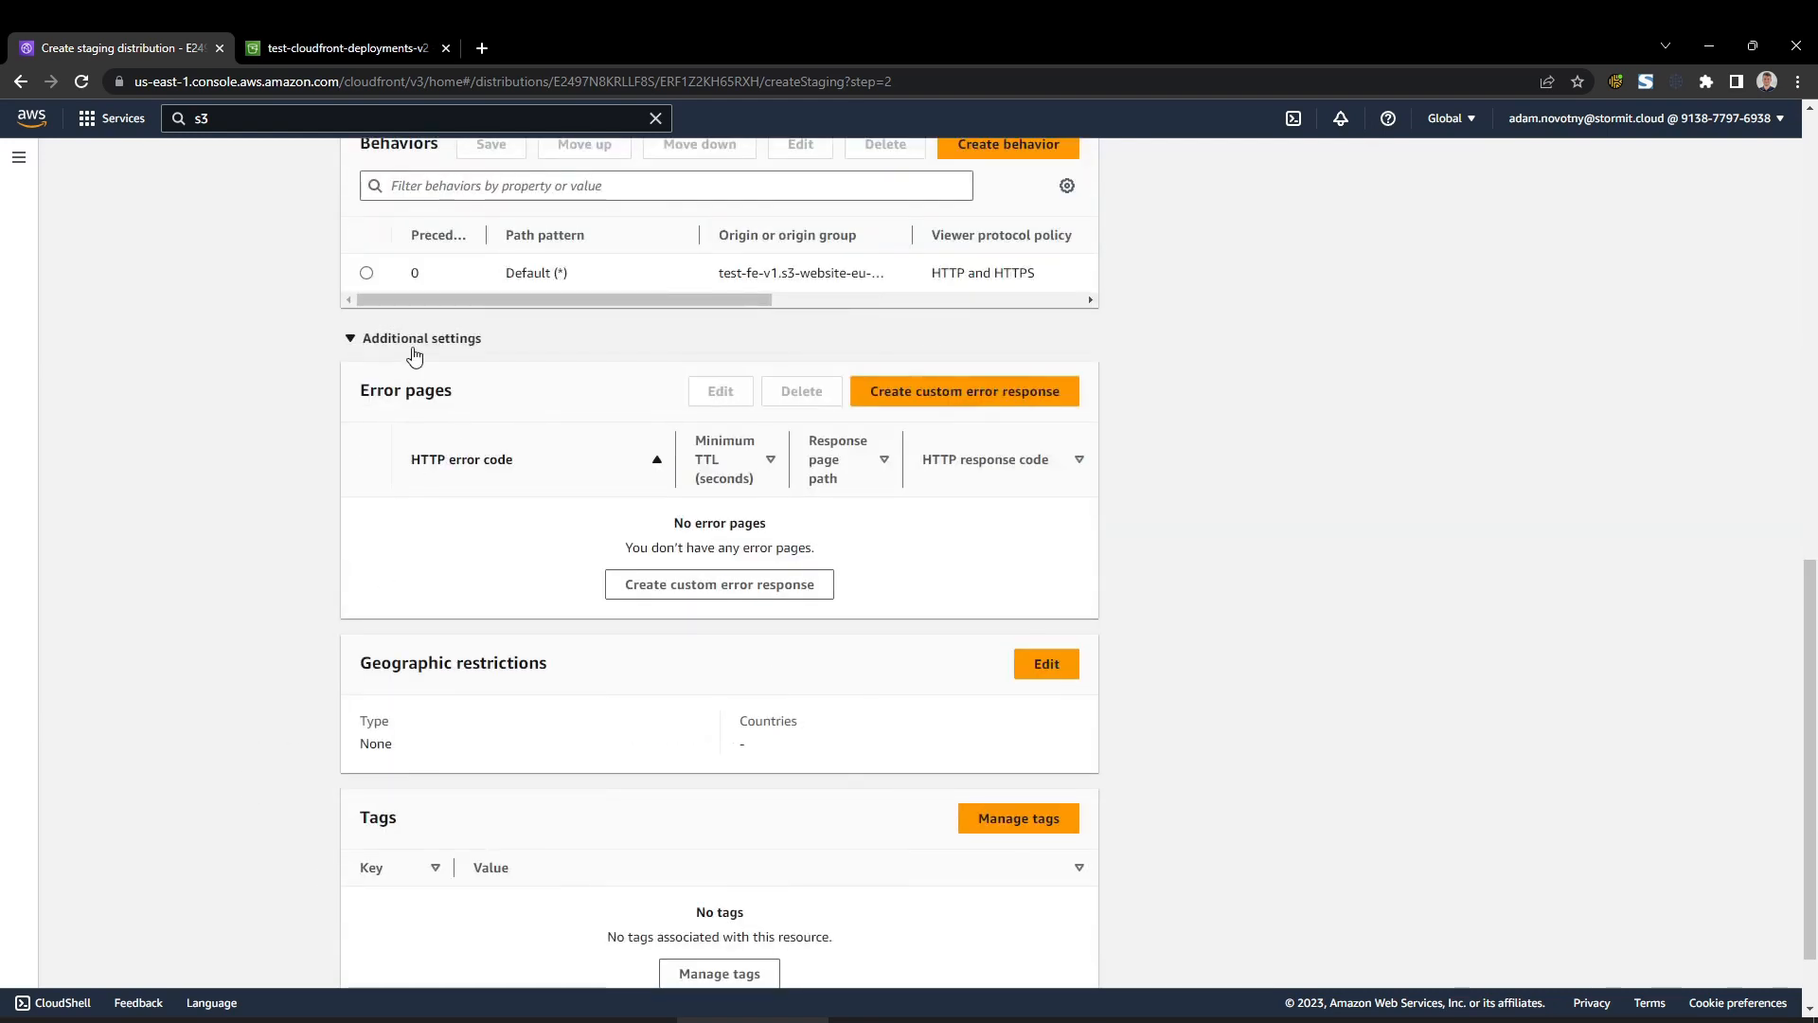
scroll(366, 487, "down", 1)
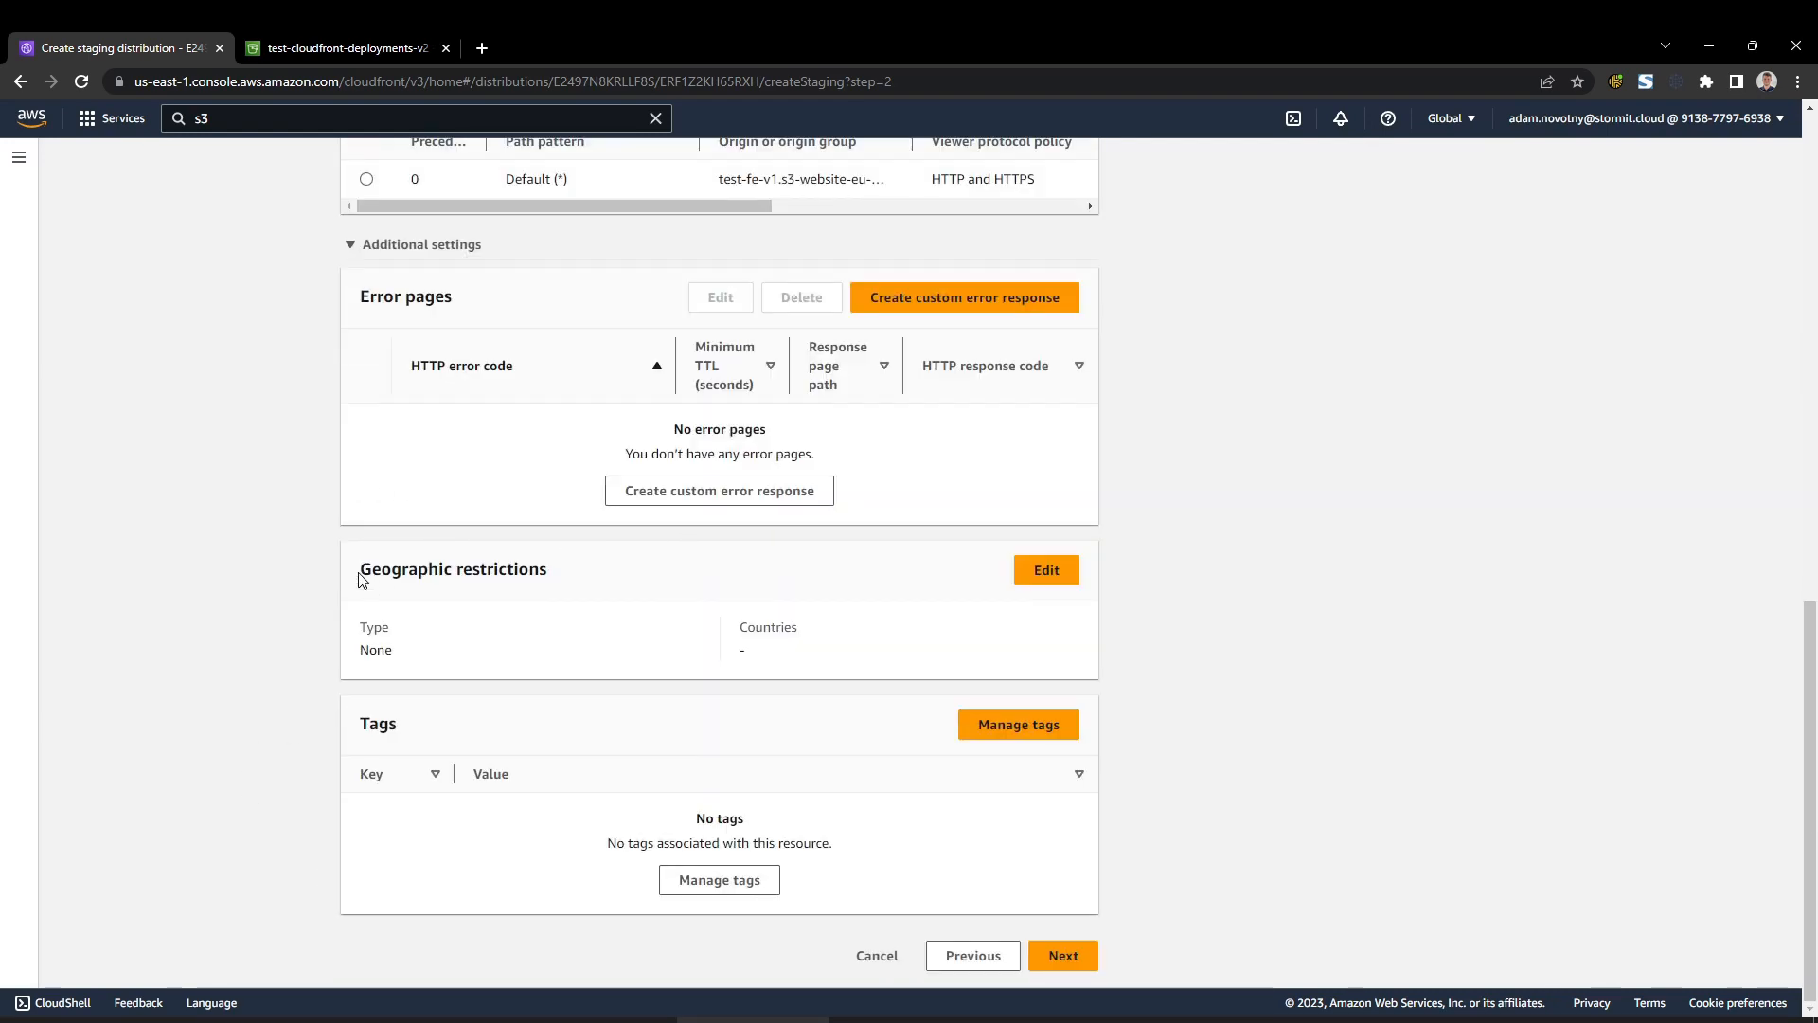
left_click_drag(359, 569, 565, 572)
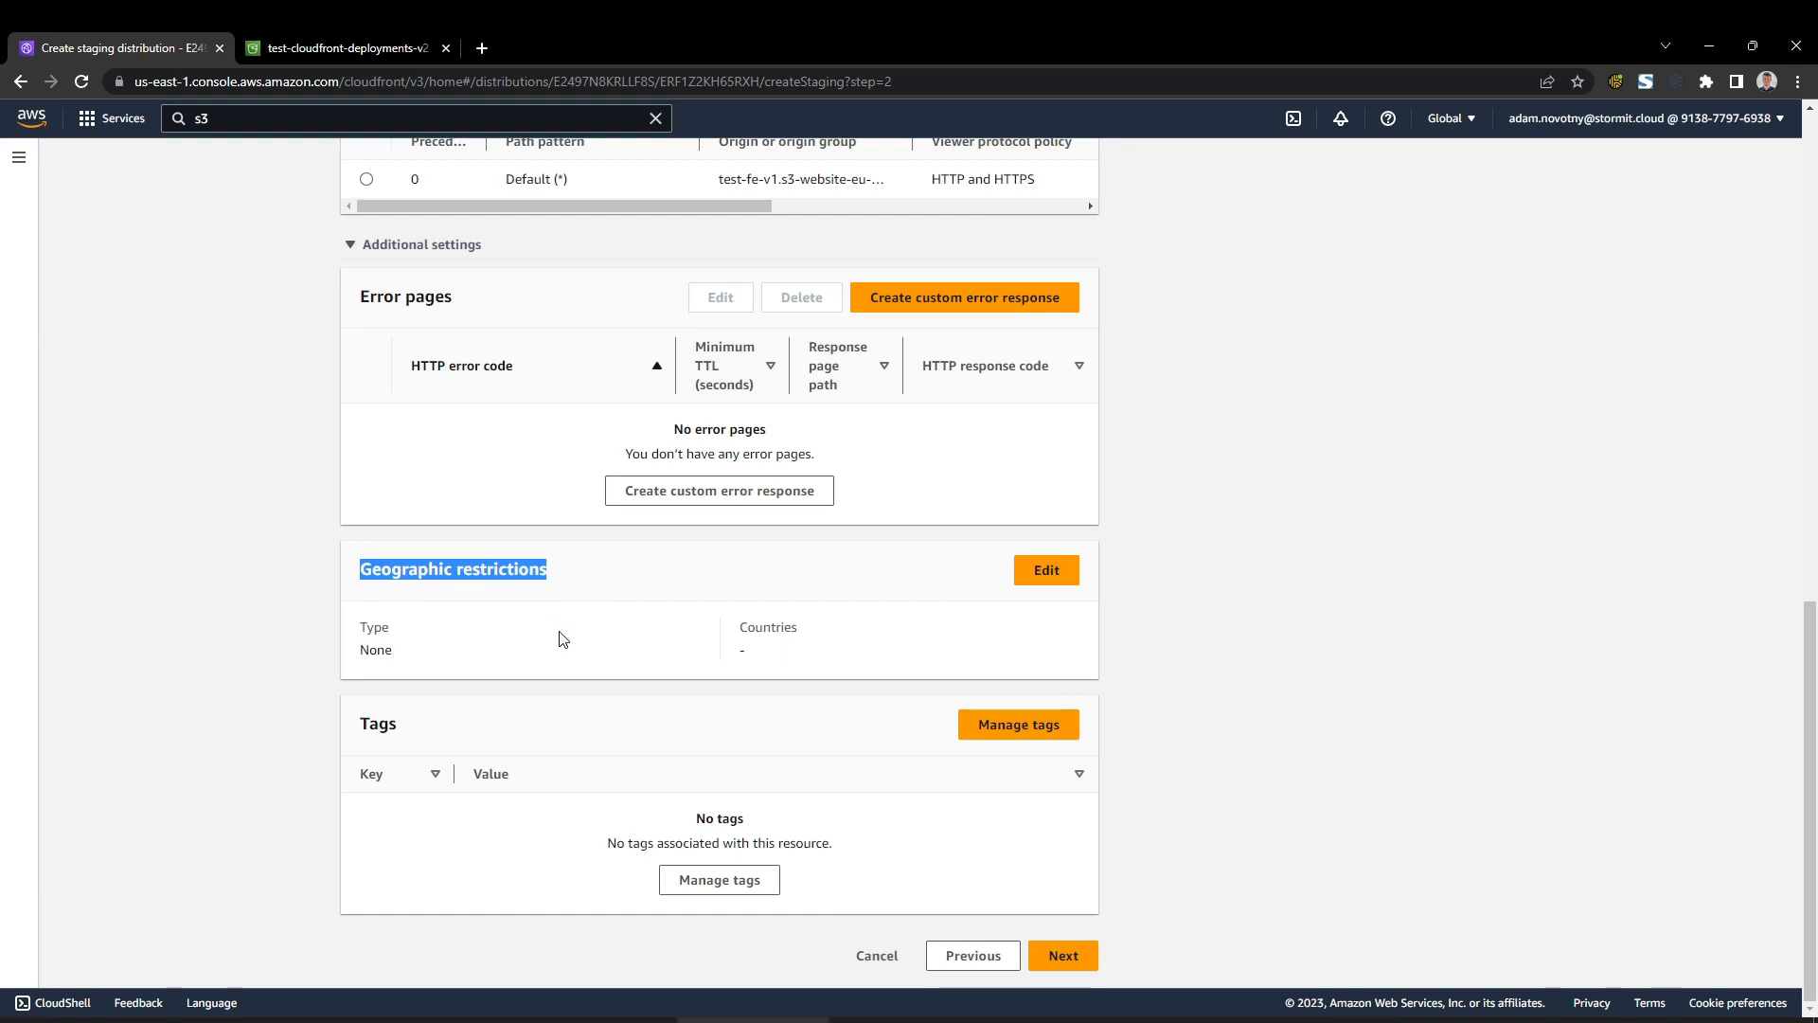
scroll(520, 629, "up", 9)
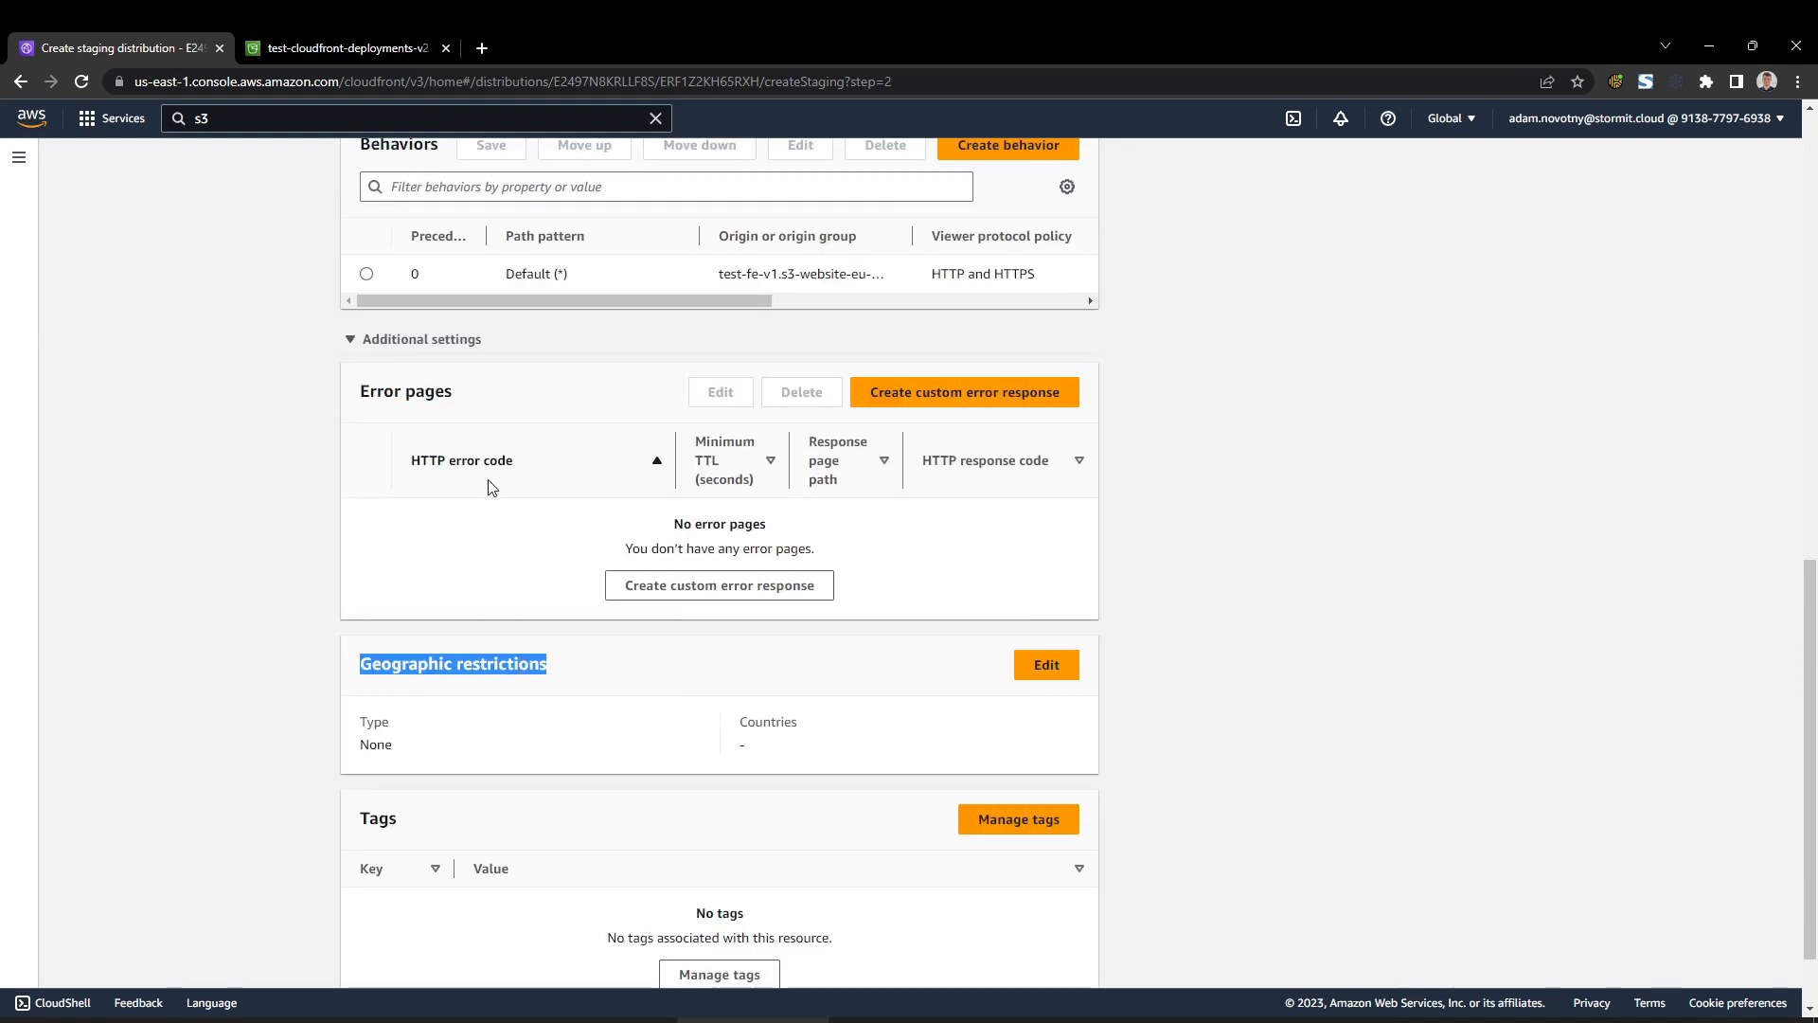
scroll(569, 662, "up", 2)
scroll(577, 650, "down", 10)
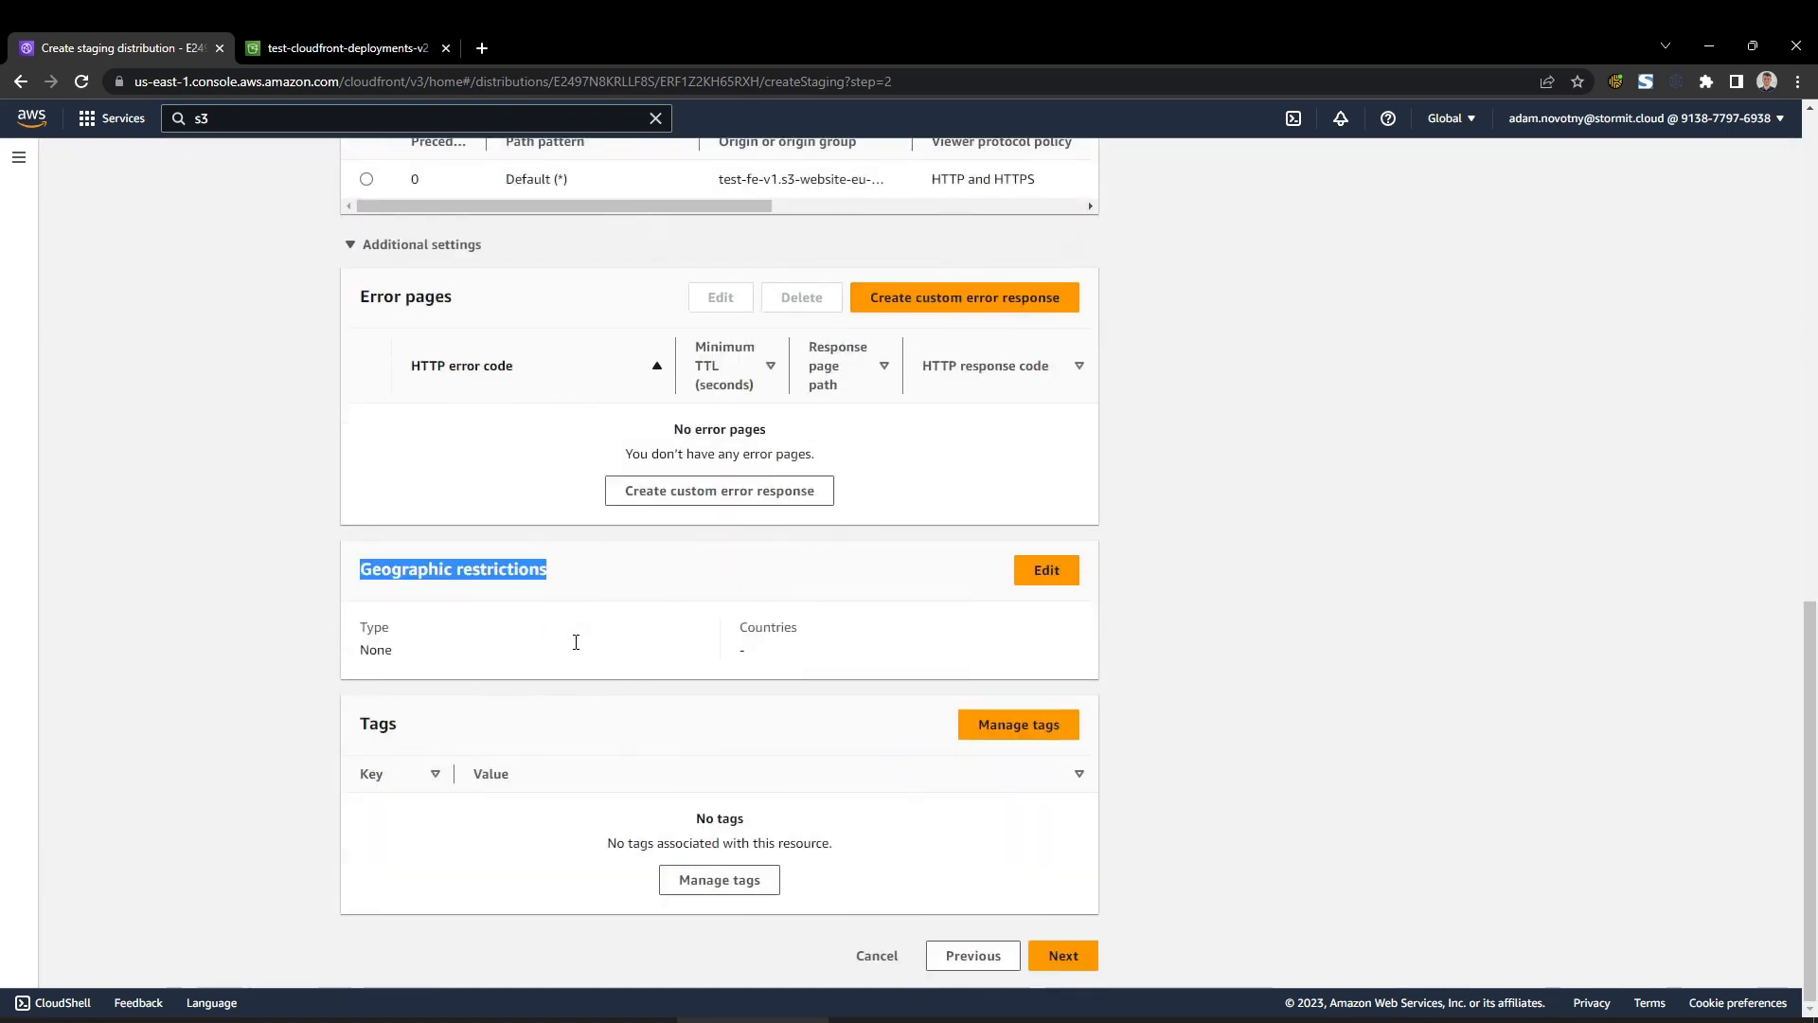
left_click(569, 585)
scroll(569, 653, "up", 10)
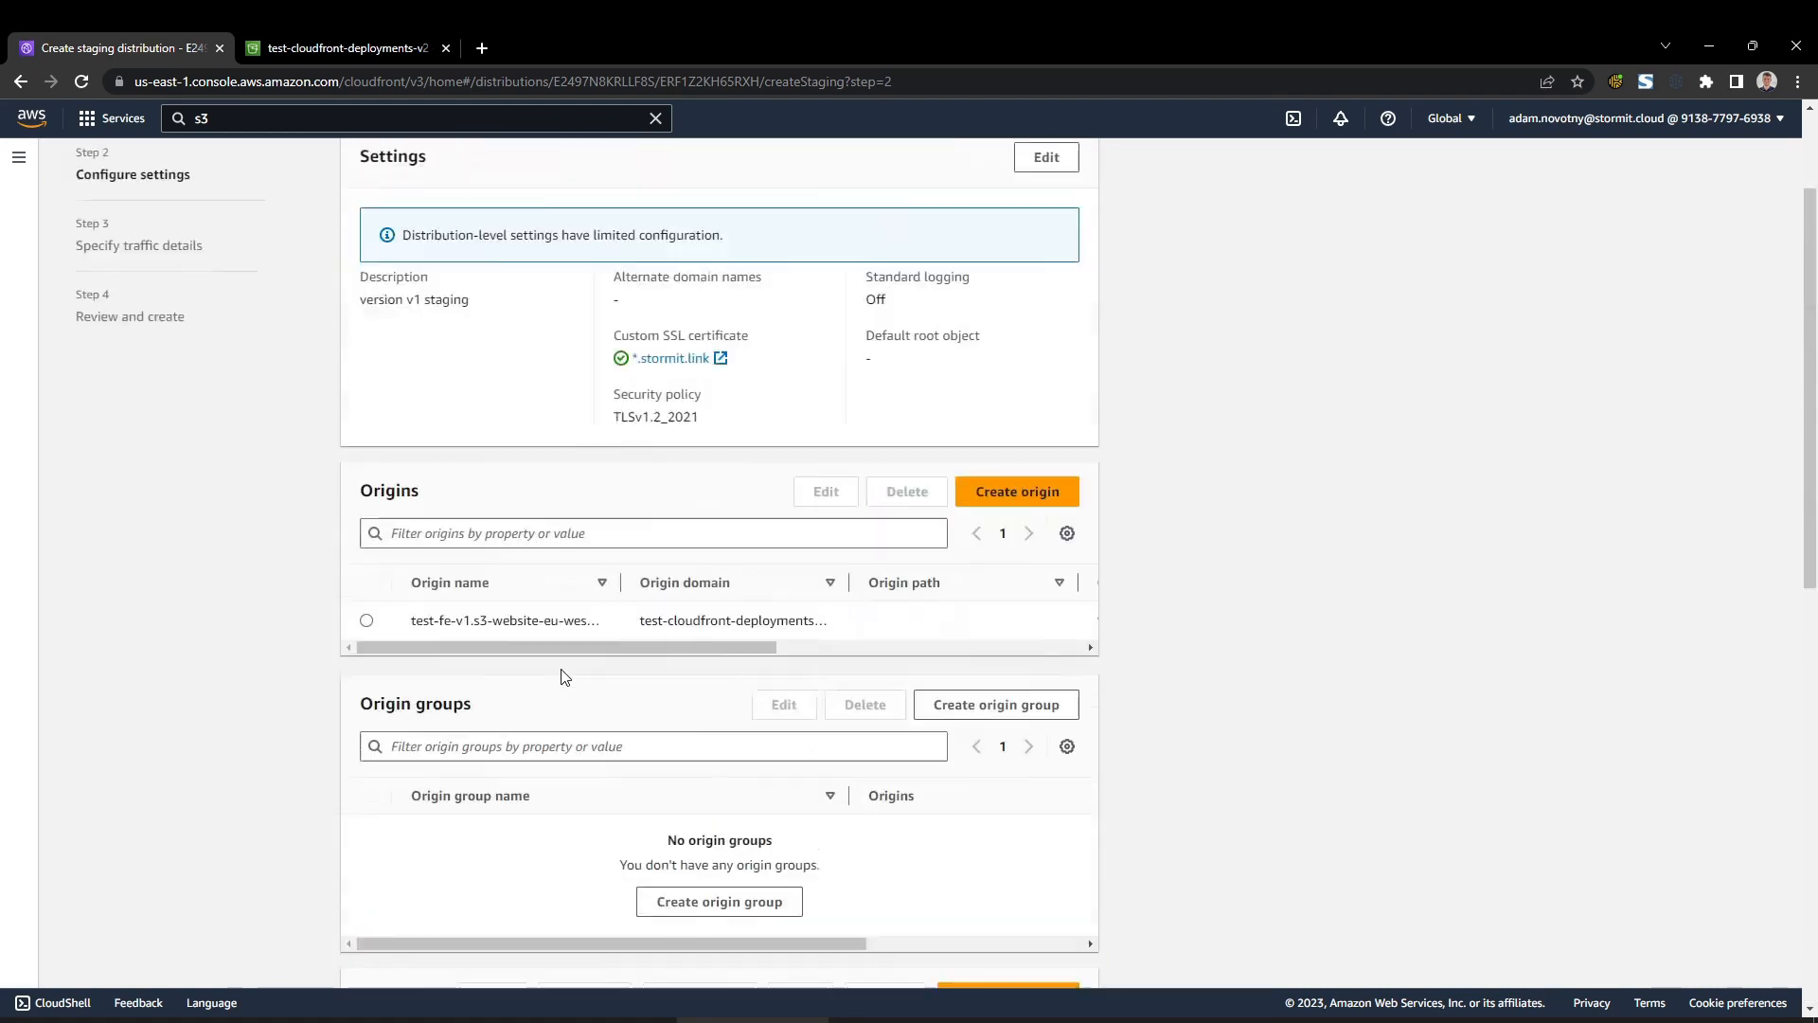
scroll(635, 582, "down", 10)
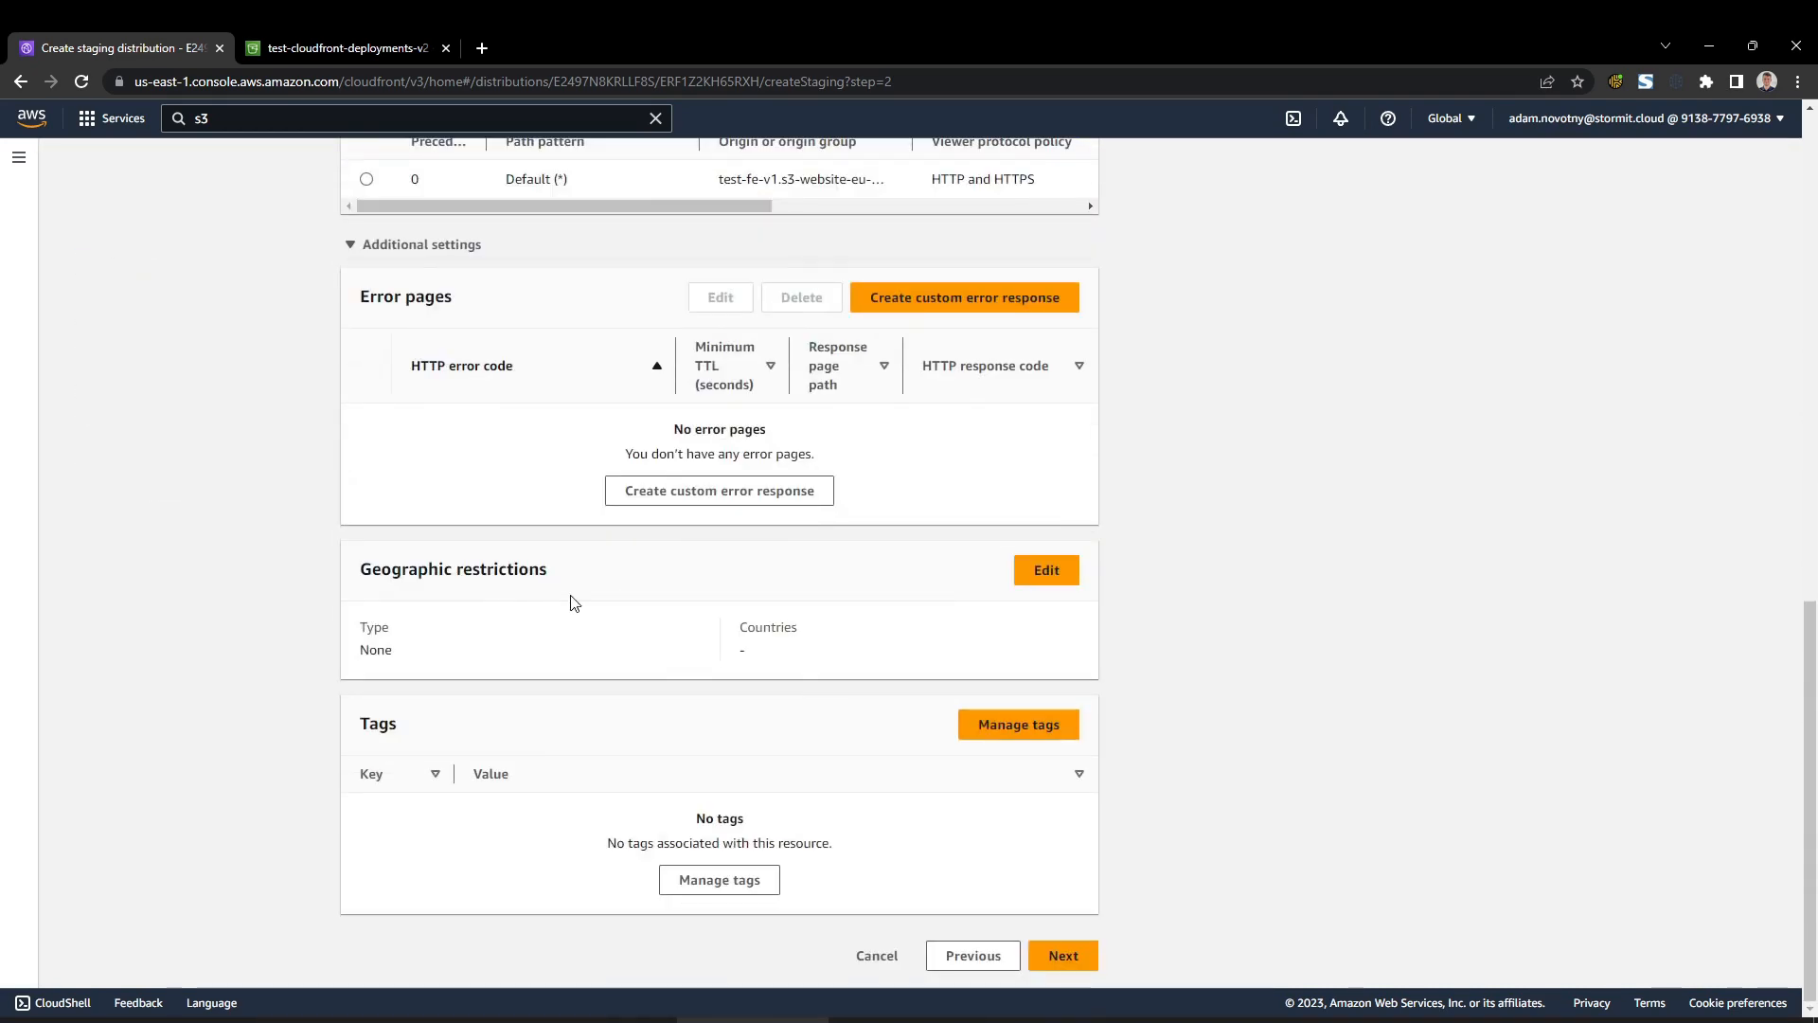
scroll(573, 616, "up", 3)
scroll(521, 673, "up", 1)
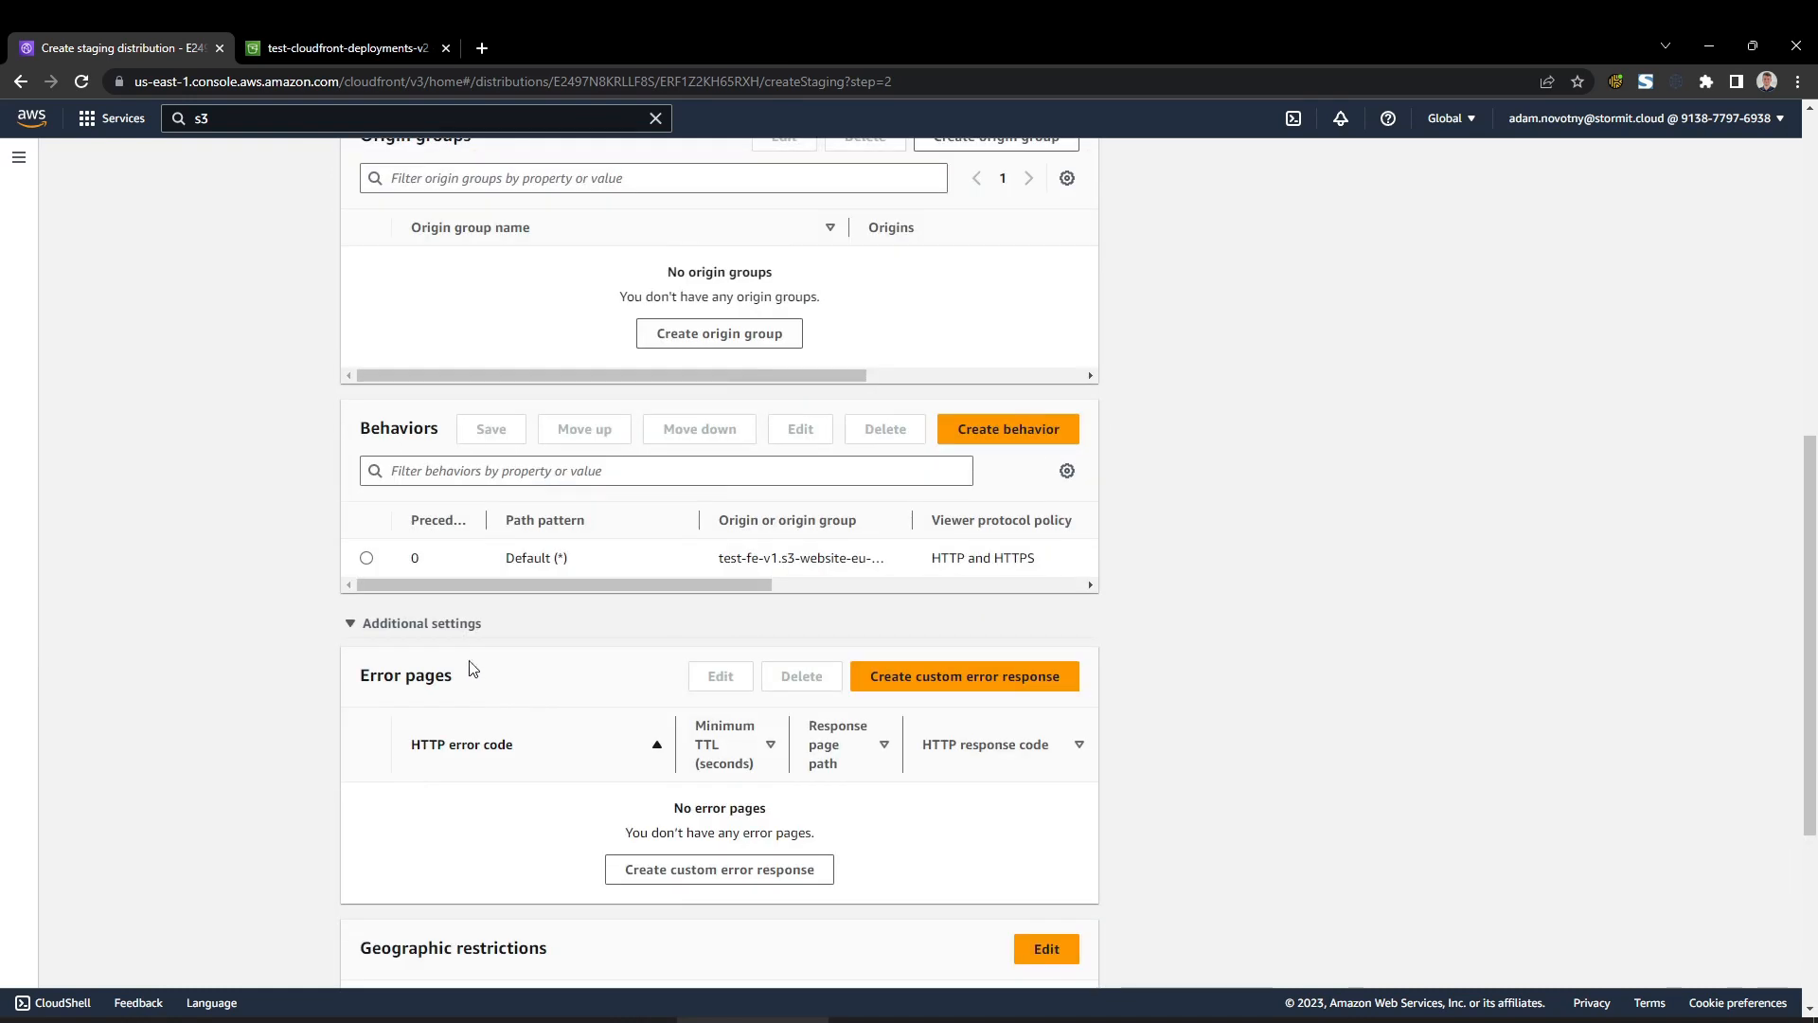
left_click(358, 625)
scroll(566, 615, "up", 4)
scroll(660, 606, "down", 4)
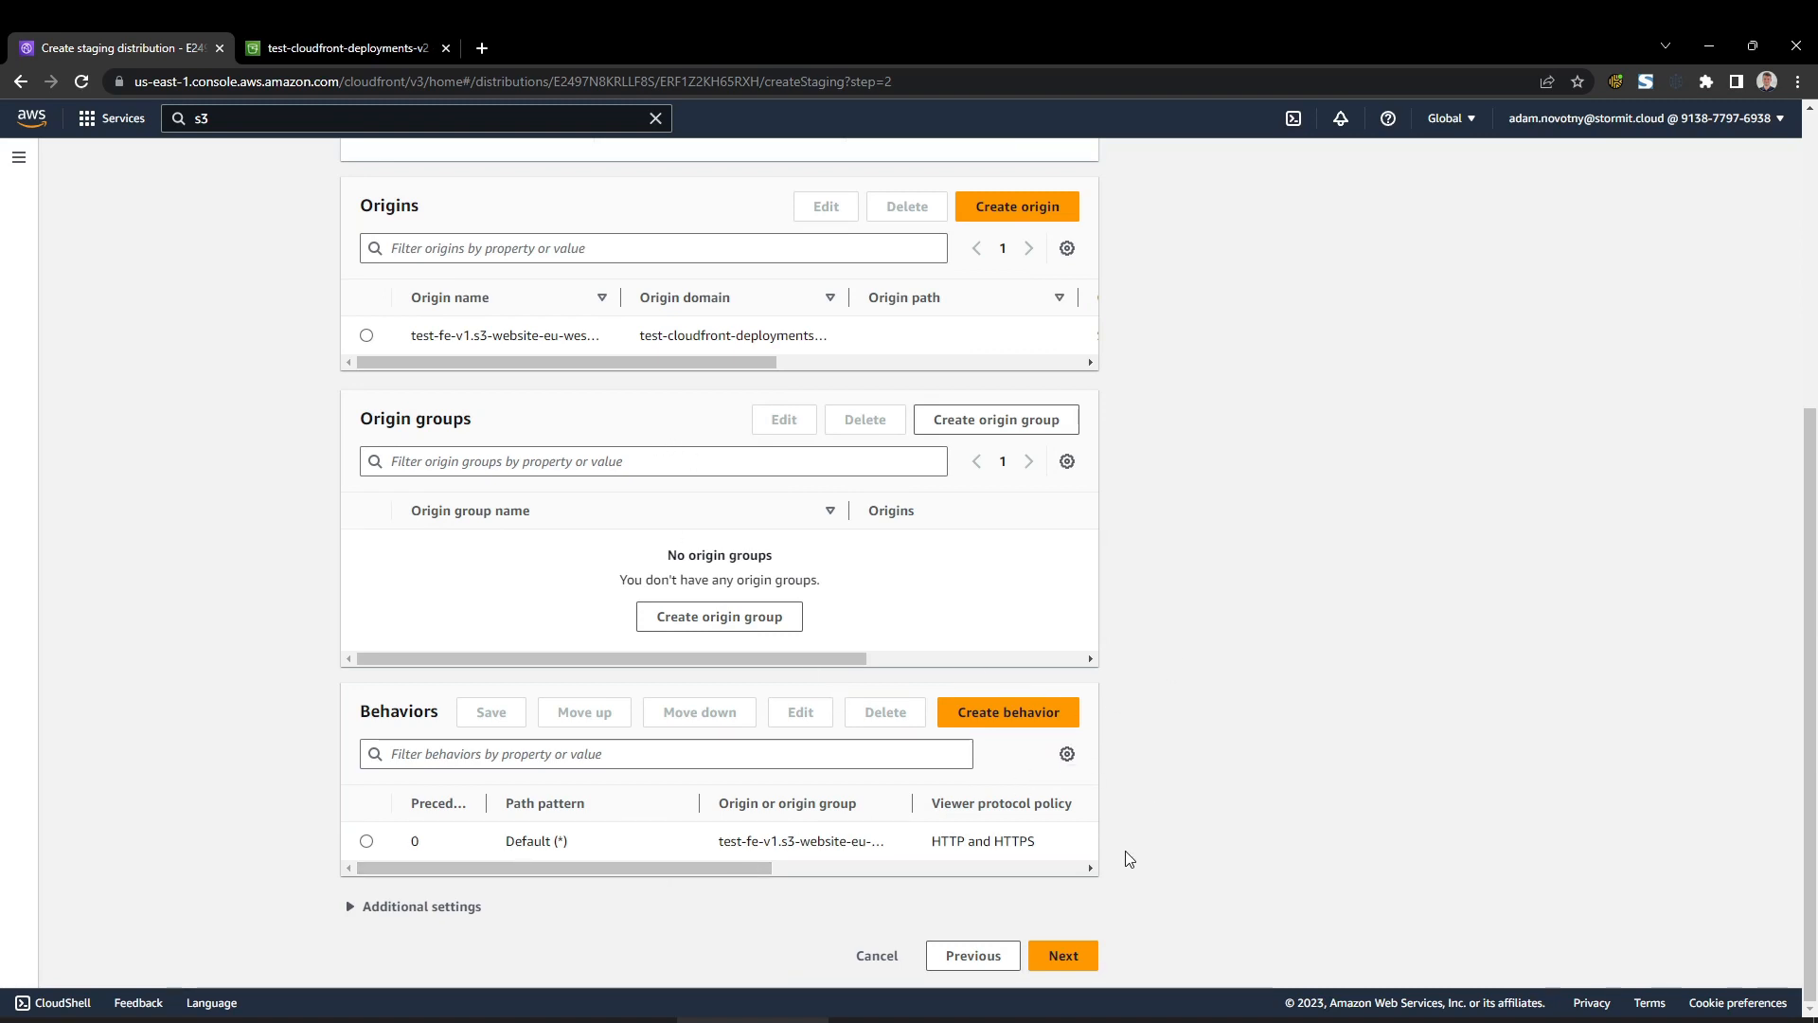
scroll(1142, 900, "up", 4)
scroll(1141, 899, "down", 4)
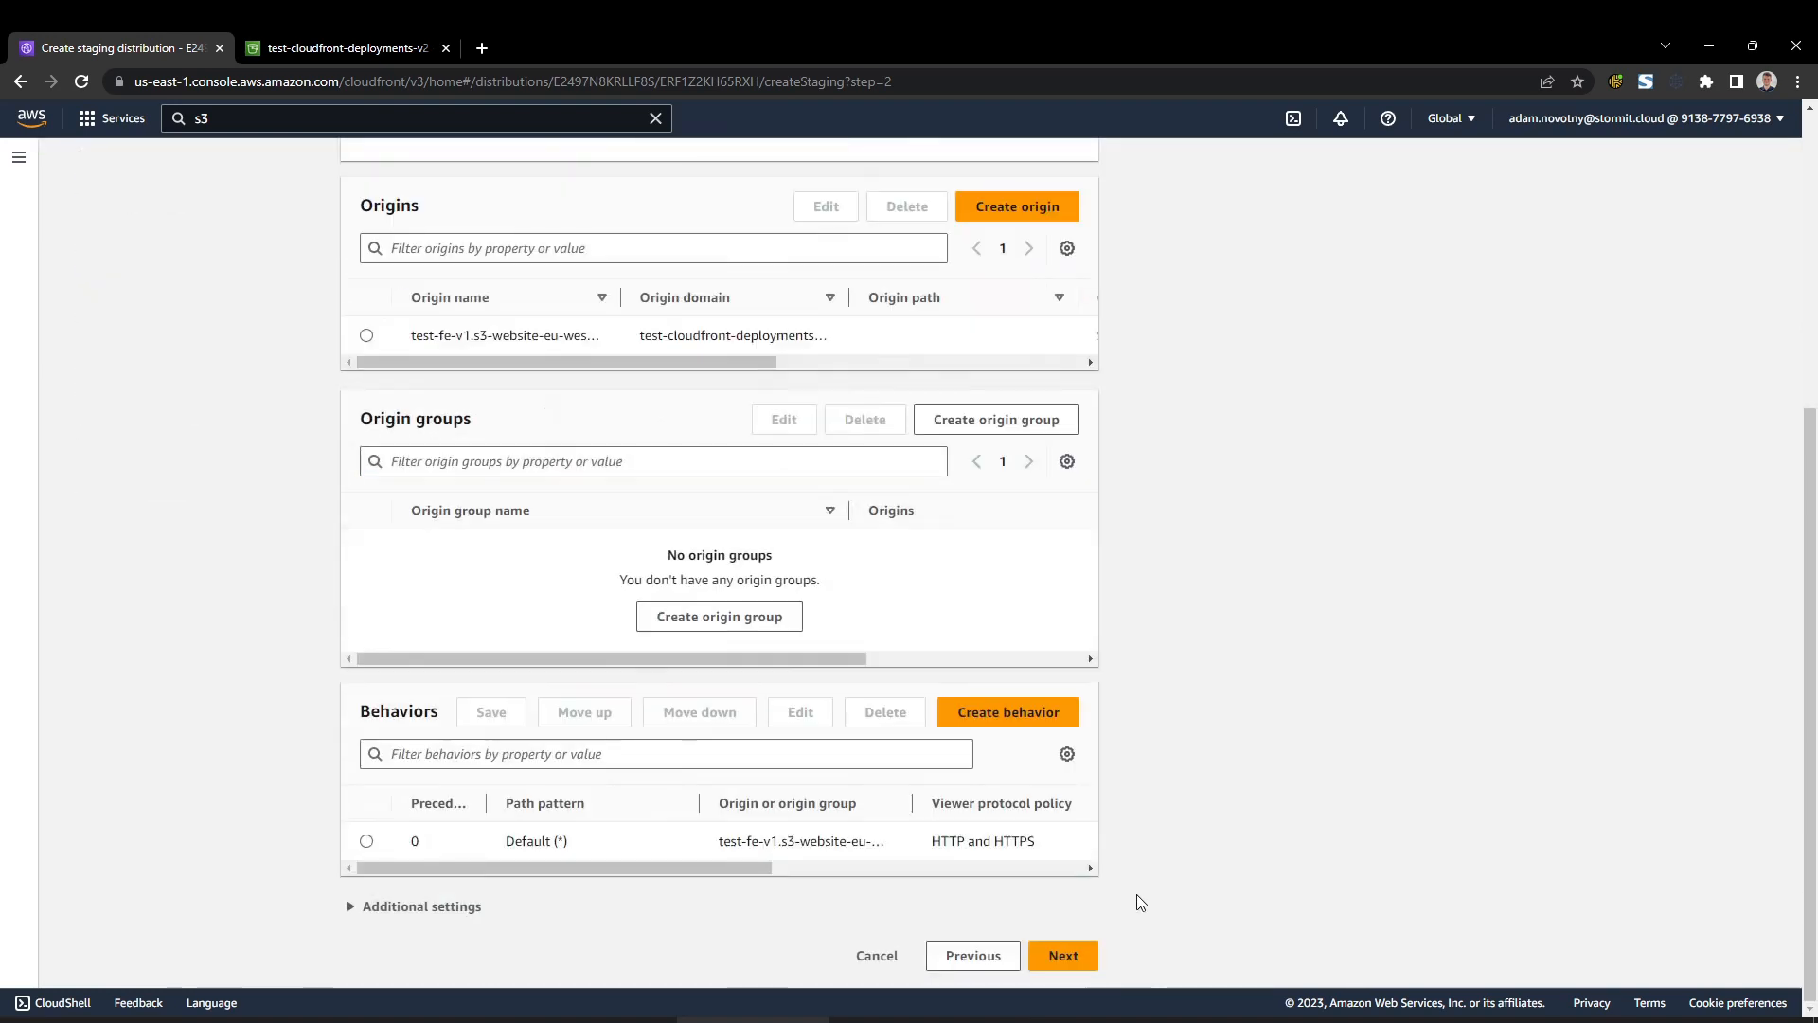
Proceed to the traffic details and examine the available traffic configuration types and the weight setting.
left_click(1063, 955)
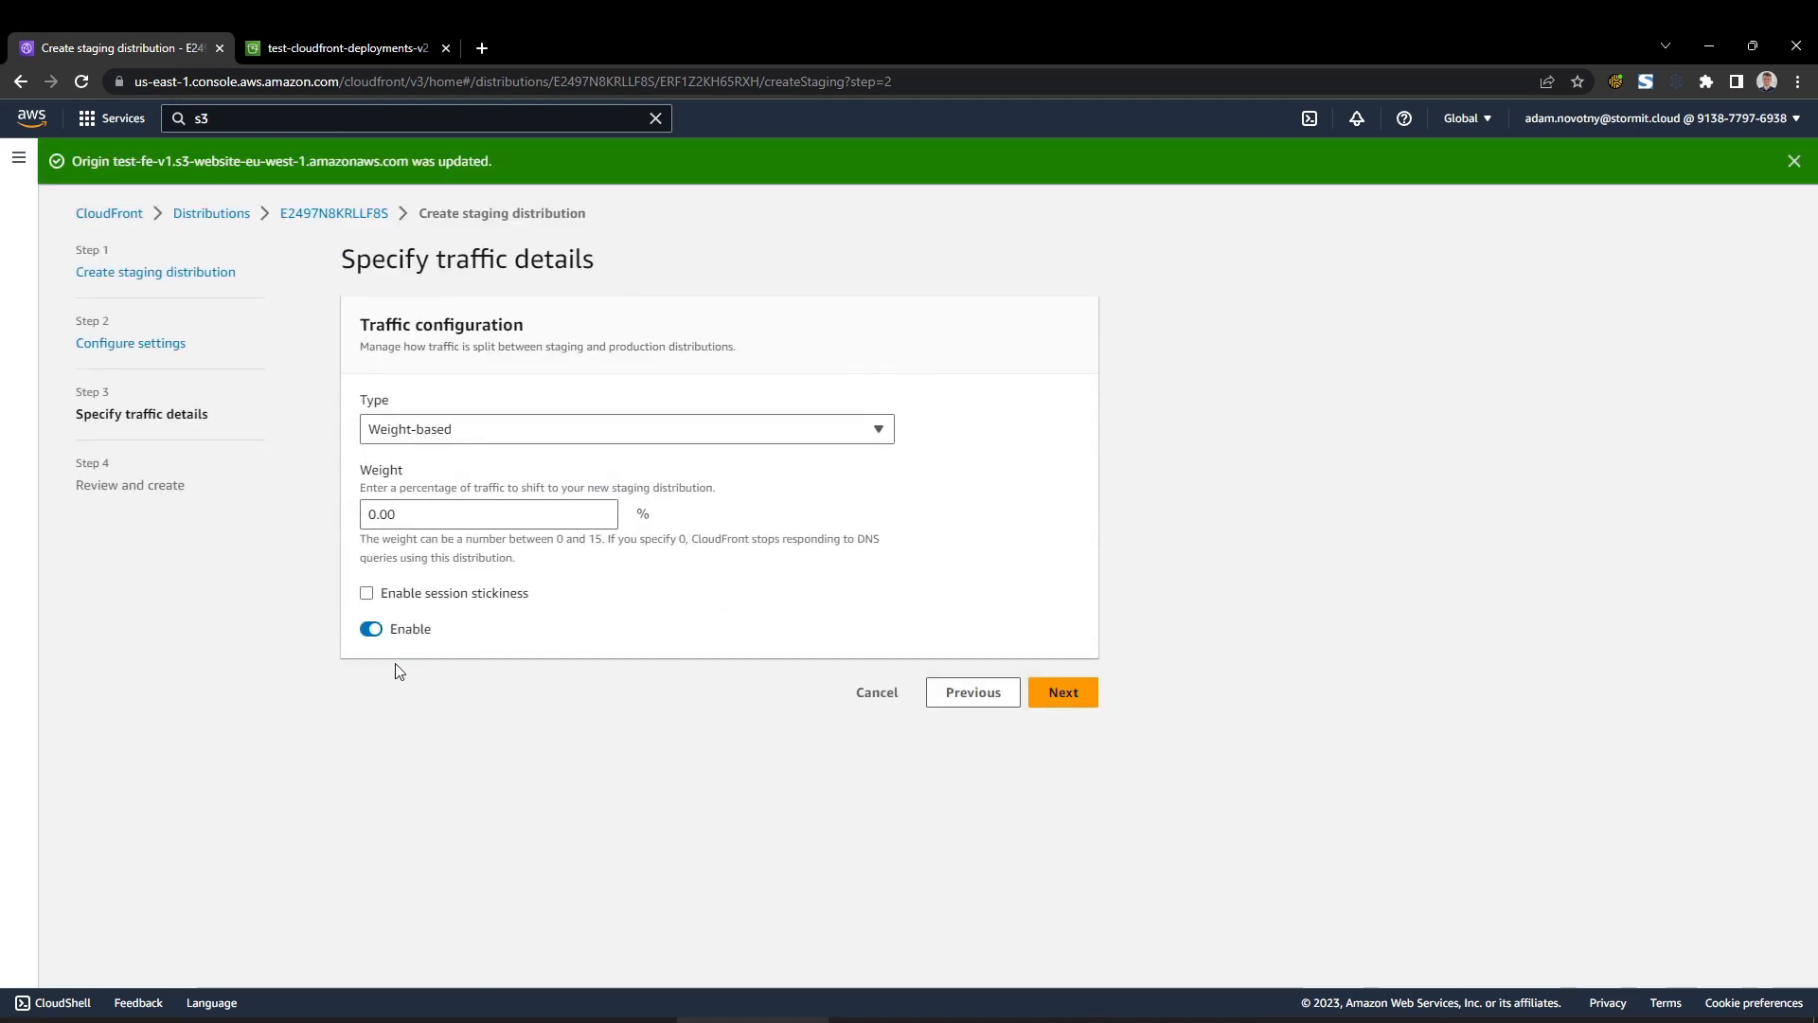
left_click(408, 425)
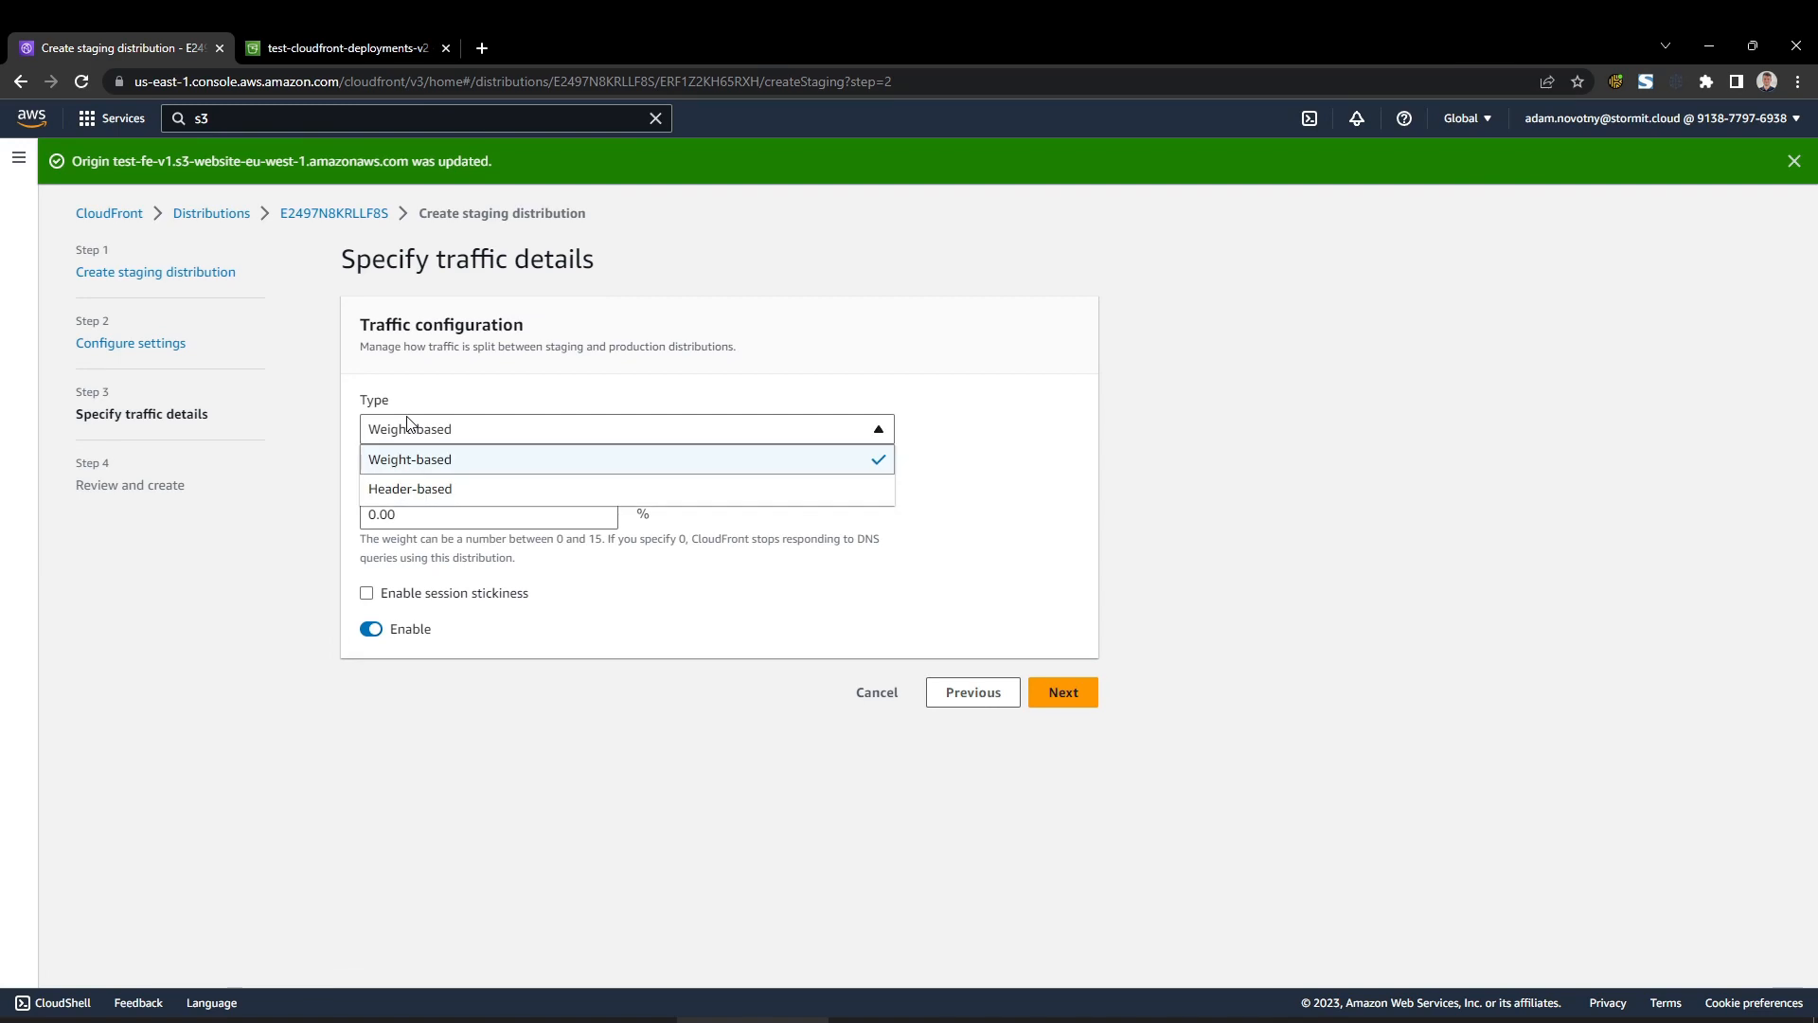
left_click(363, 265)
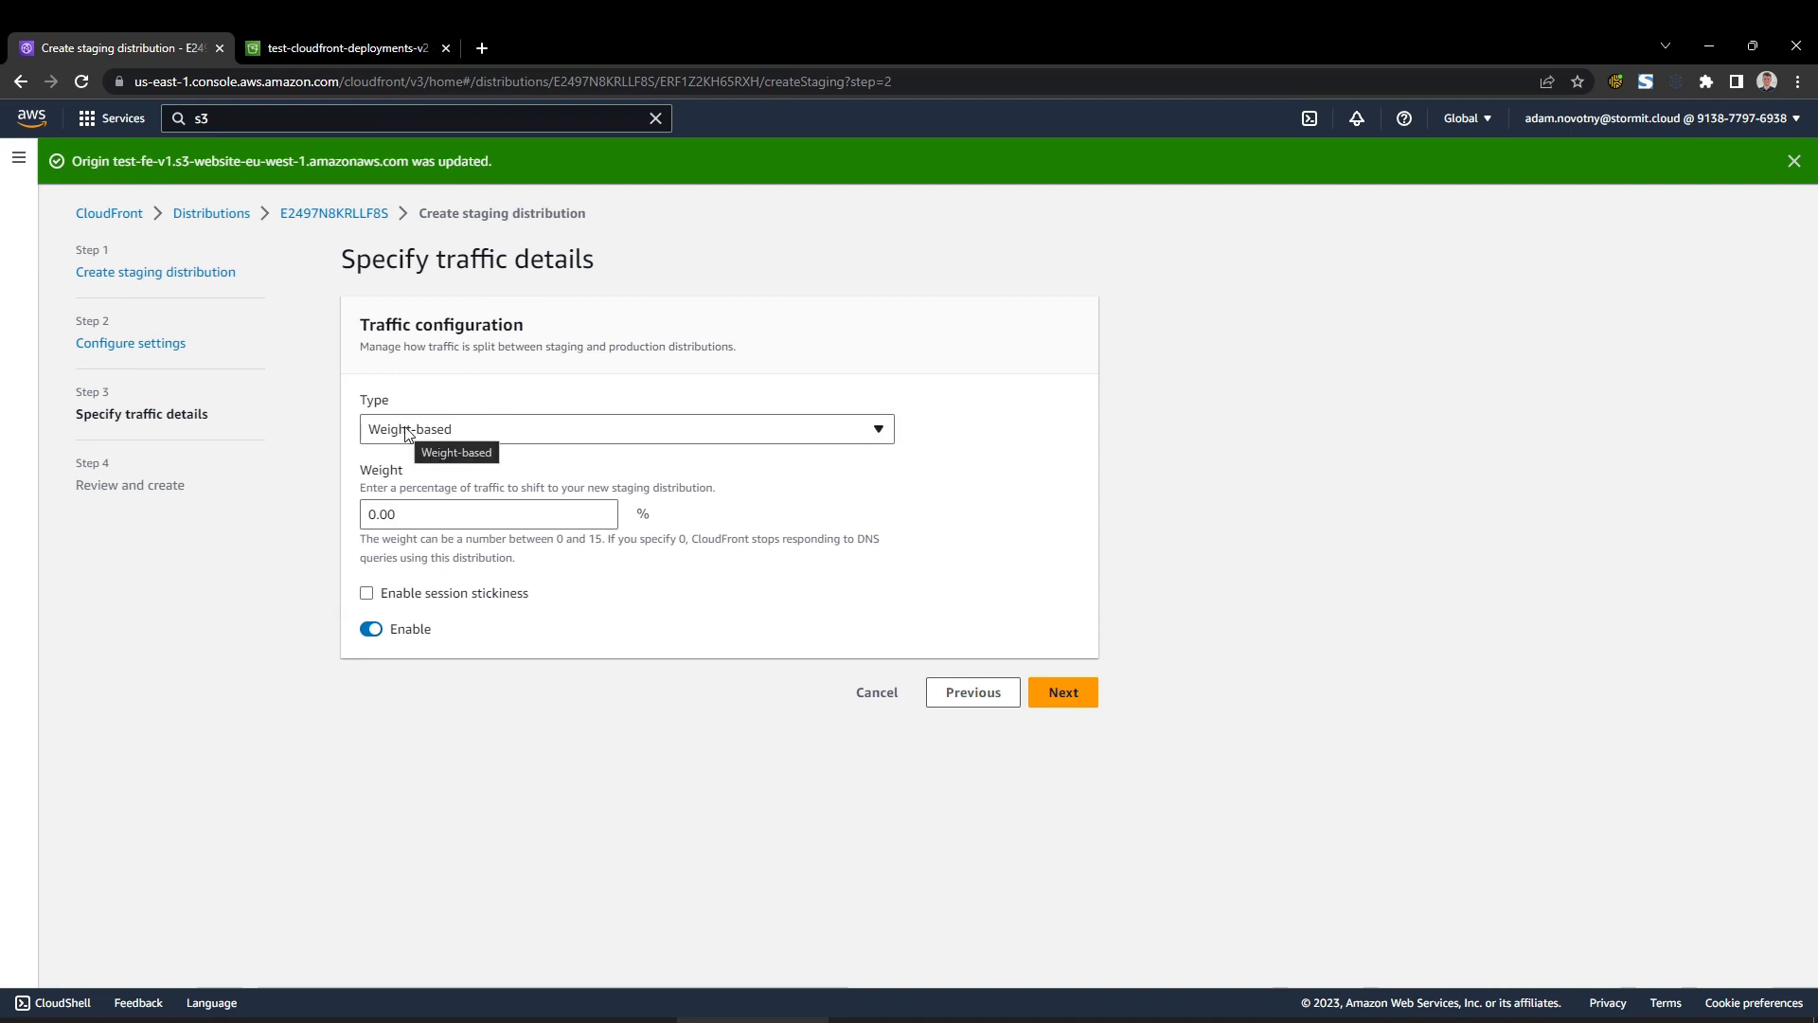
left_click(480, 435)
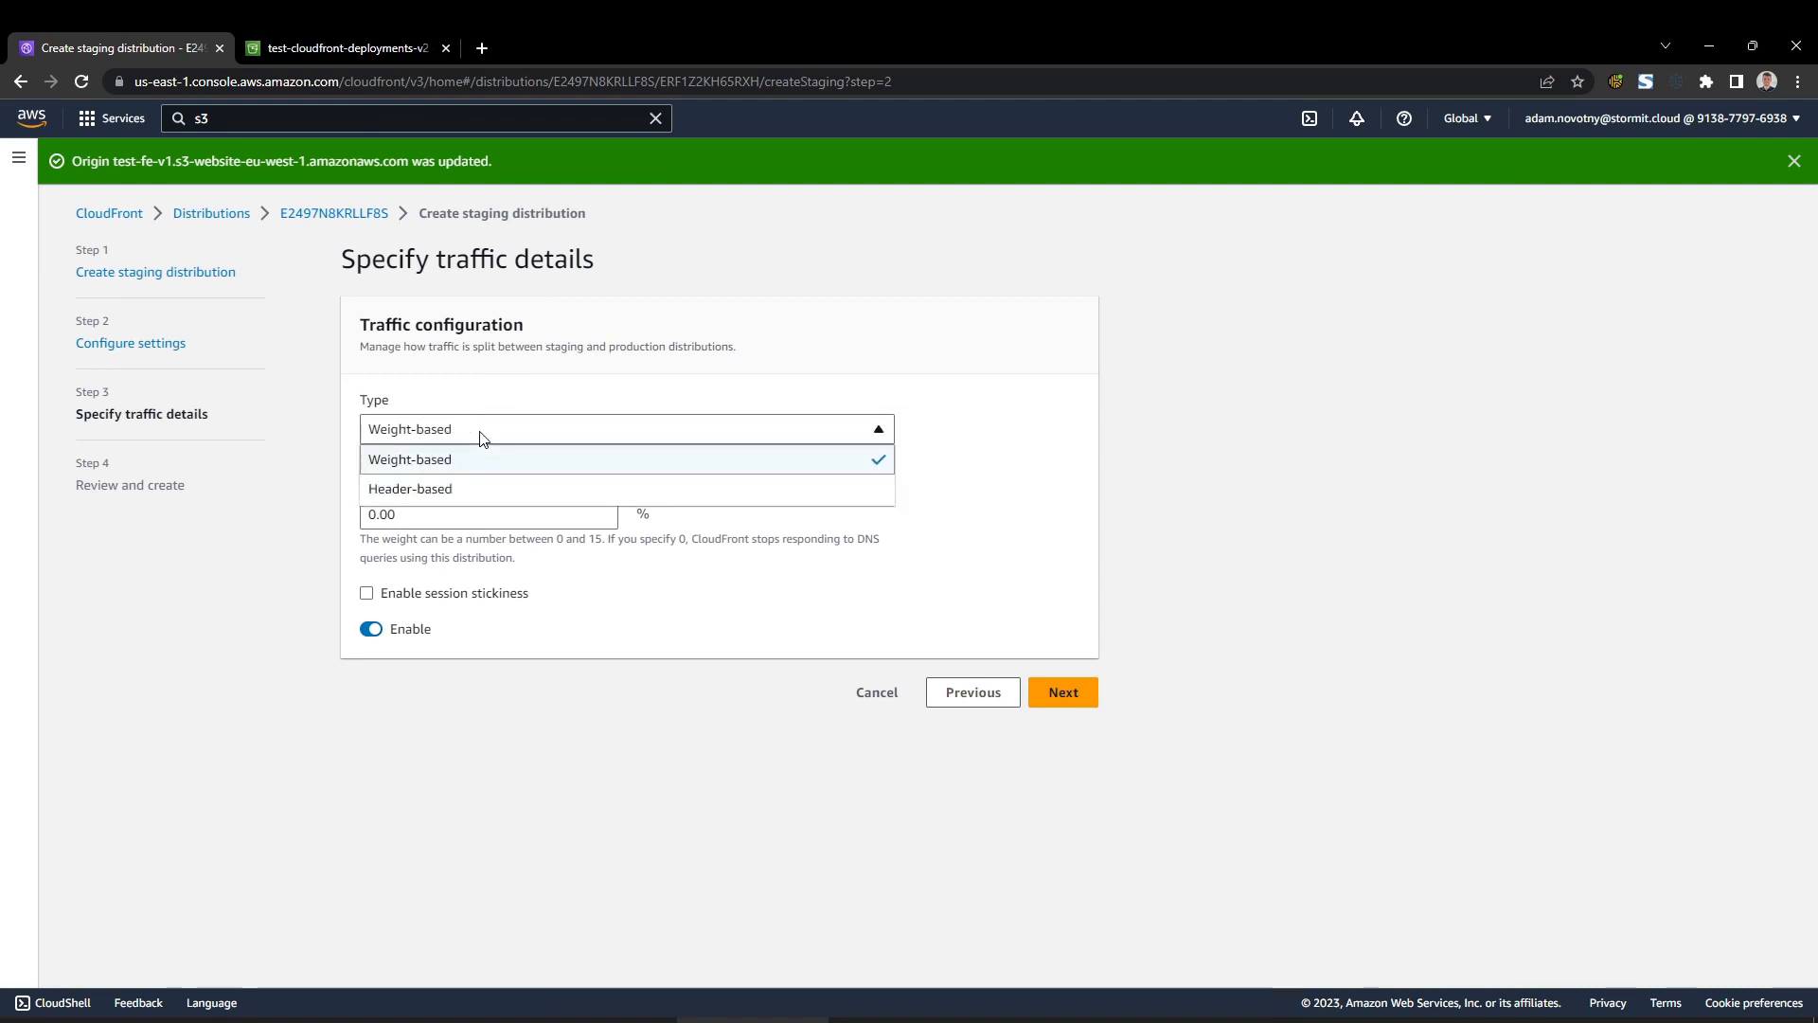
left_click(480, 436)
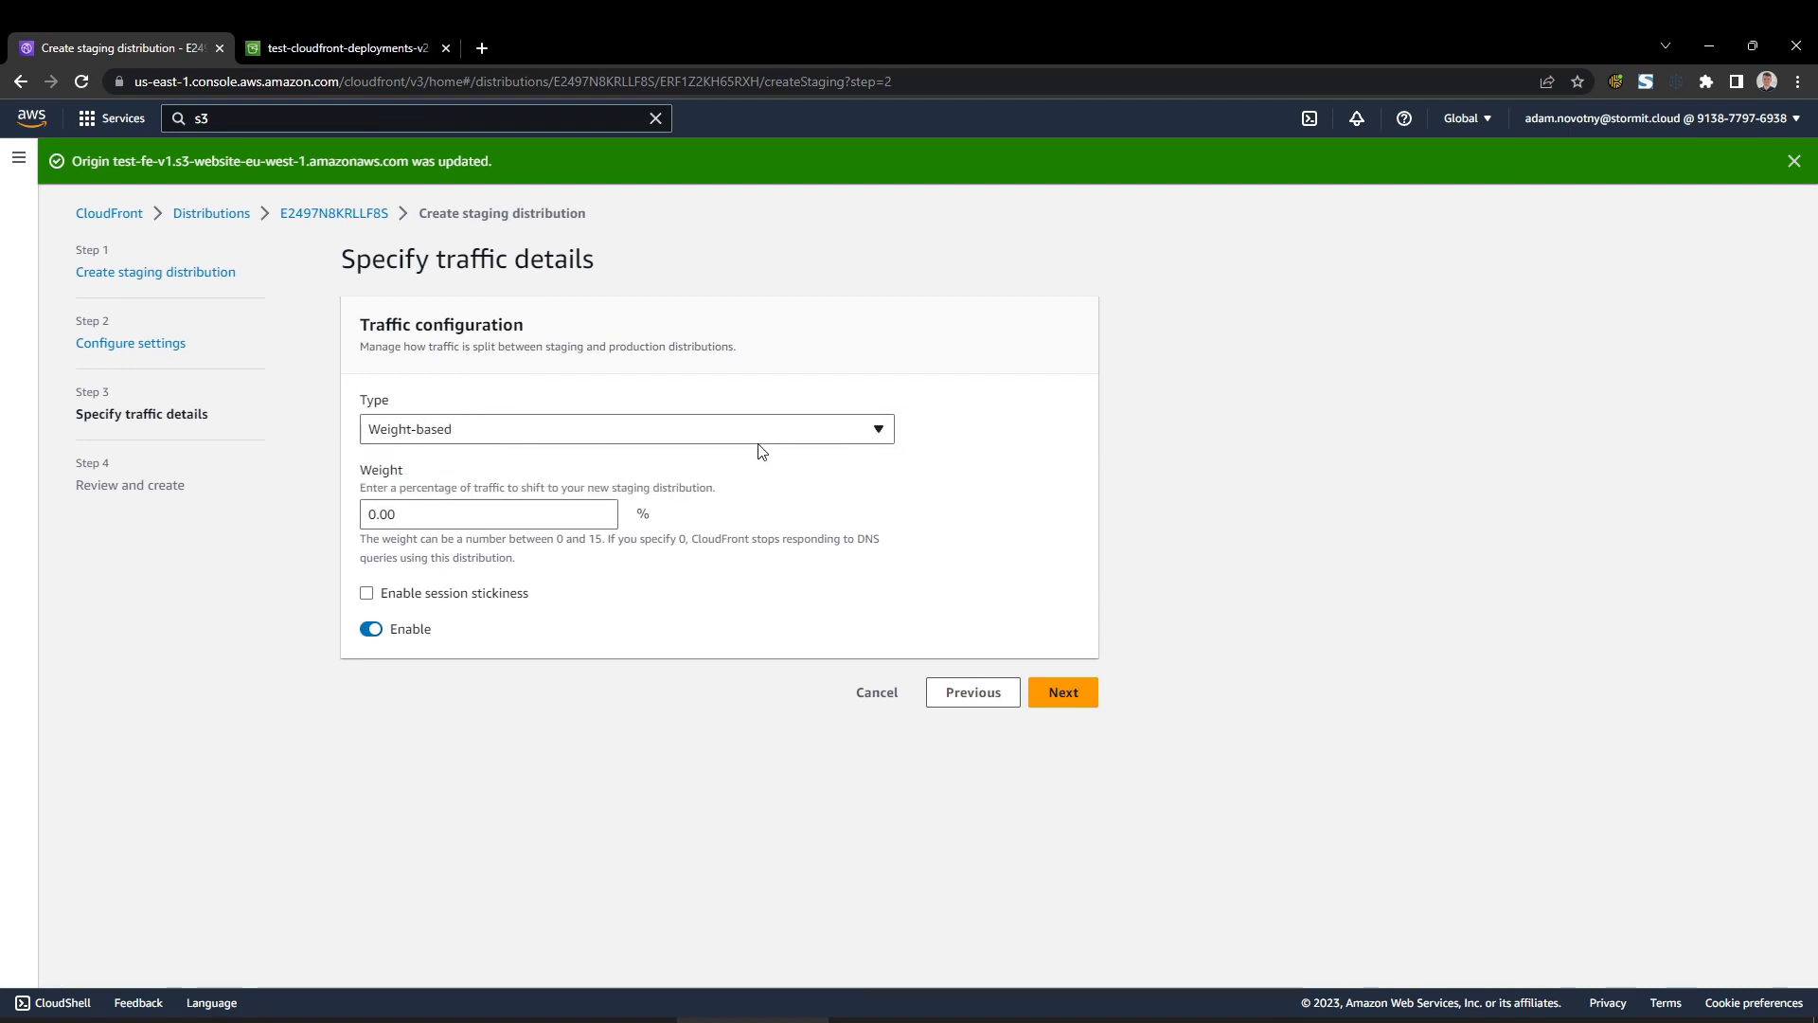
left_click(476, 440)
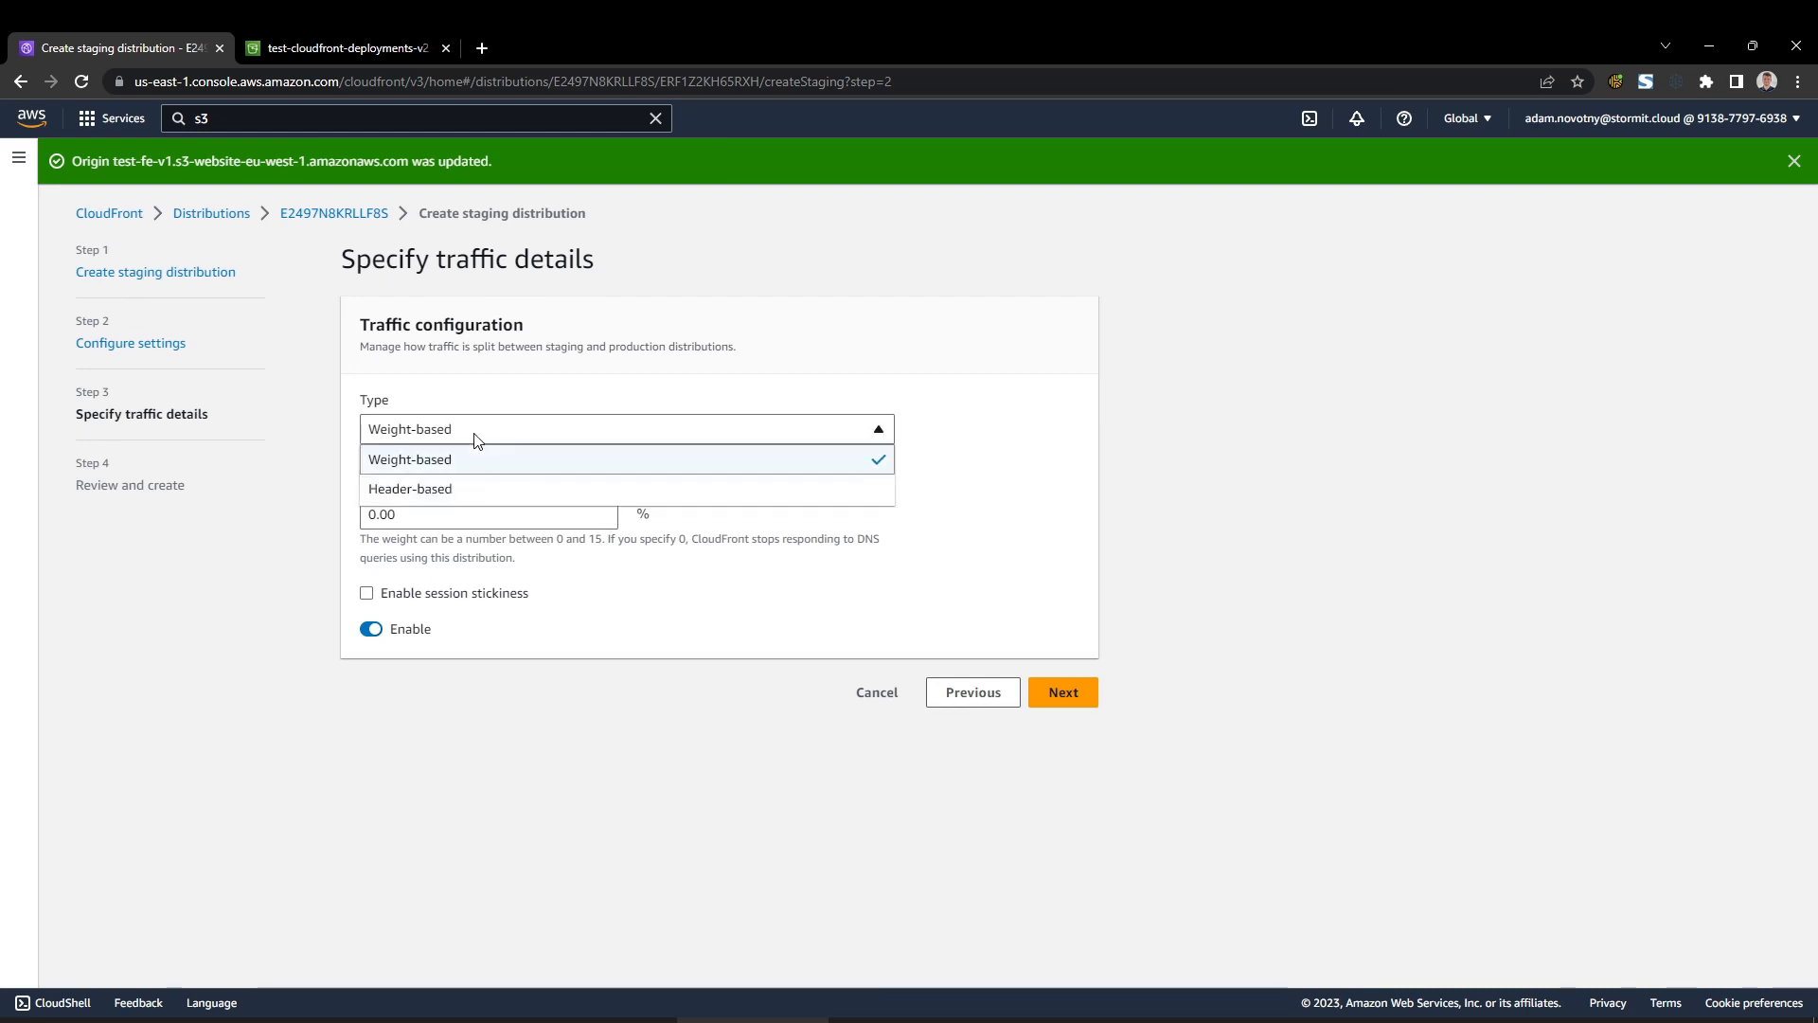
left_click(724, 413)
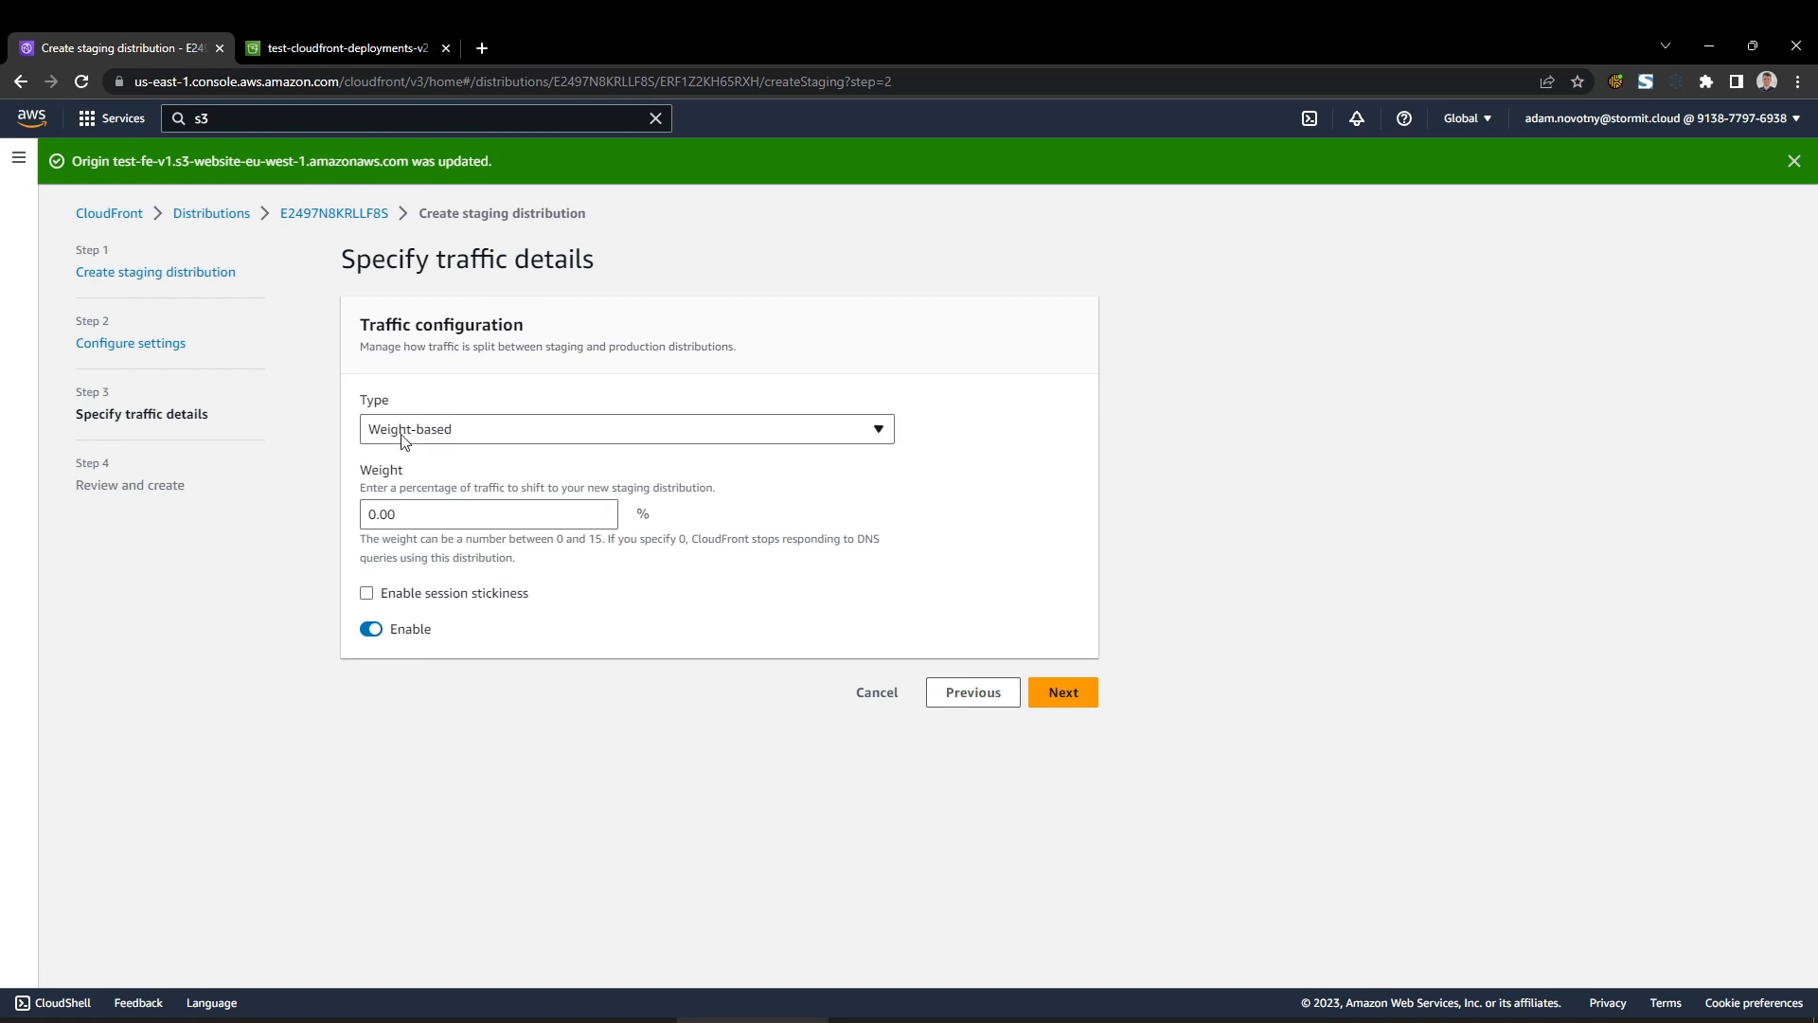
left_click(425, 518)
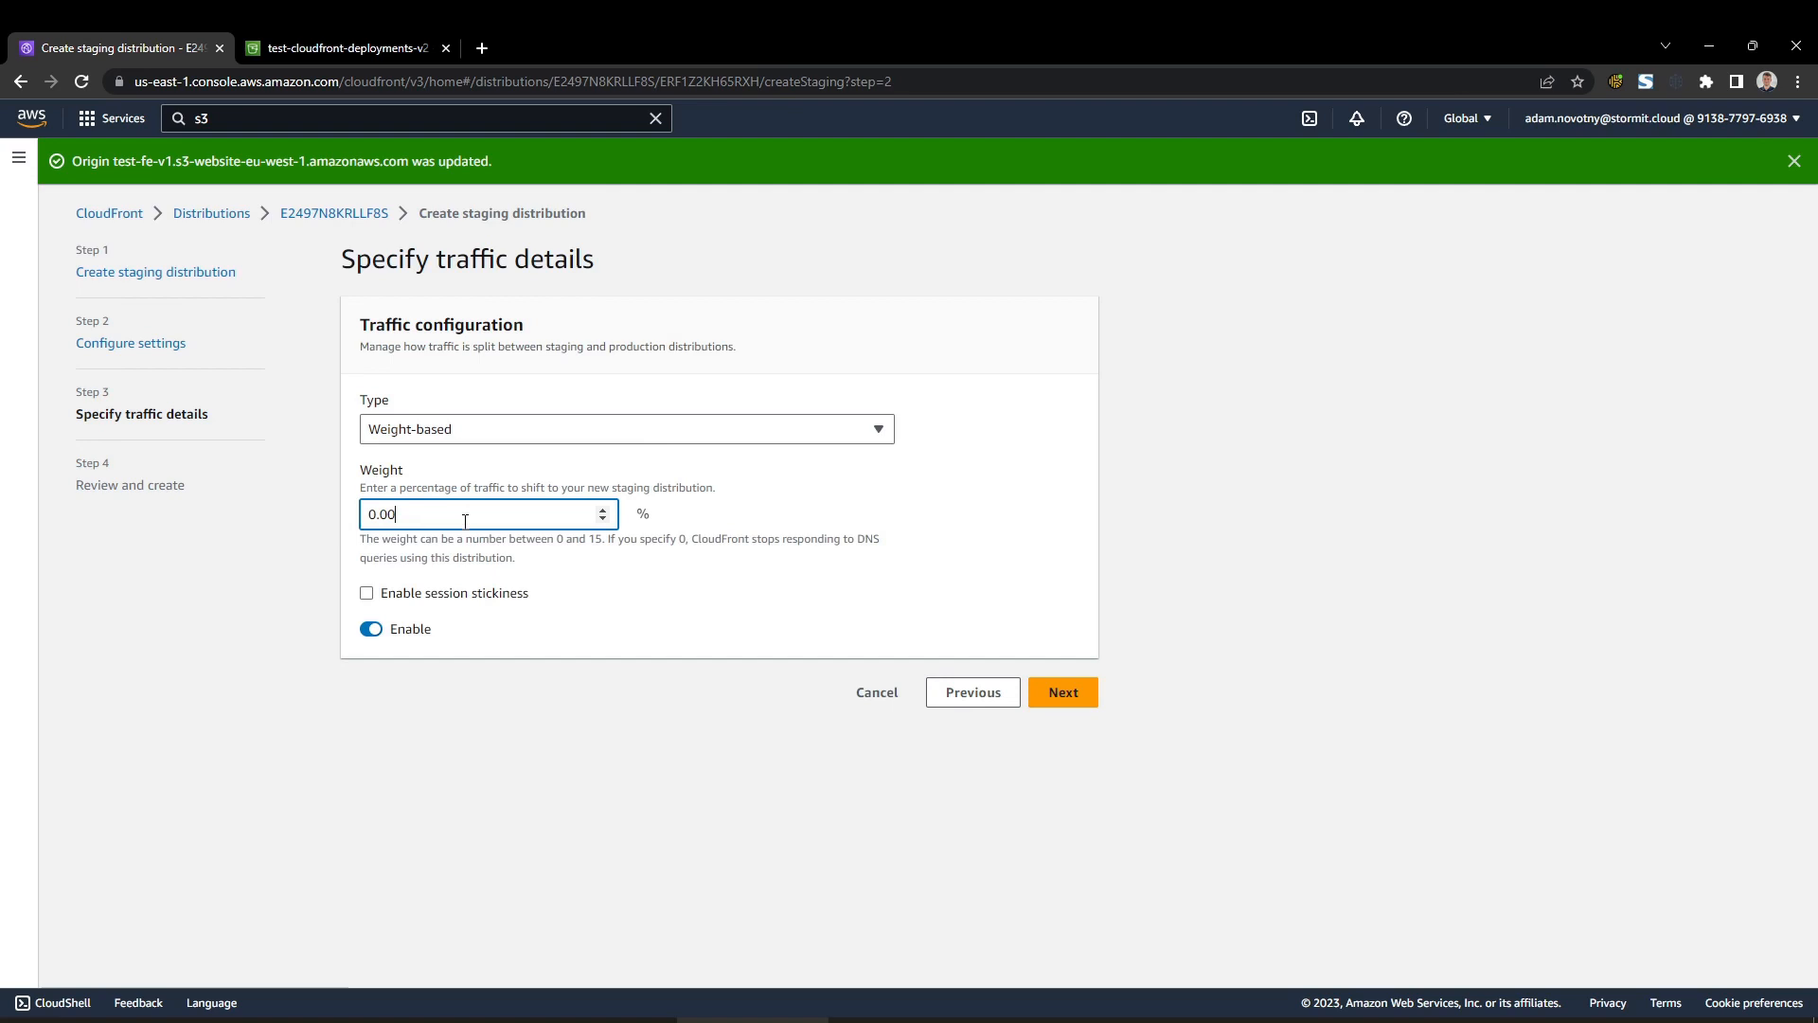
double_click(560, 537)
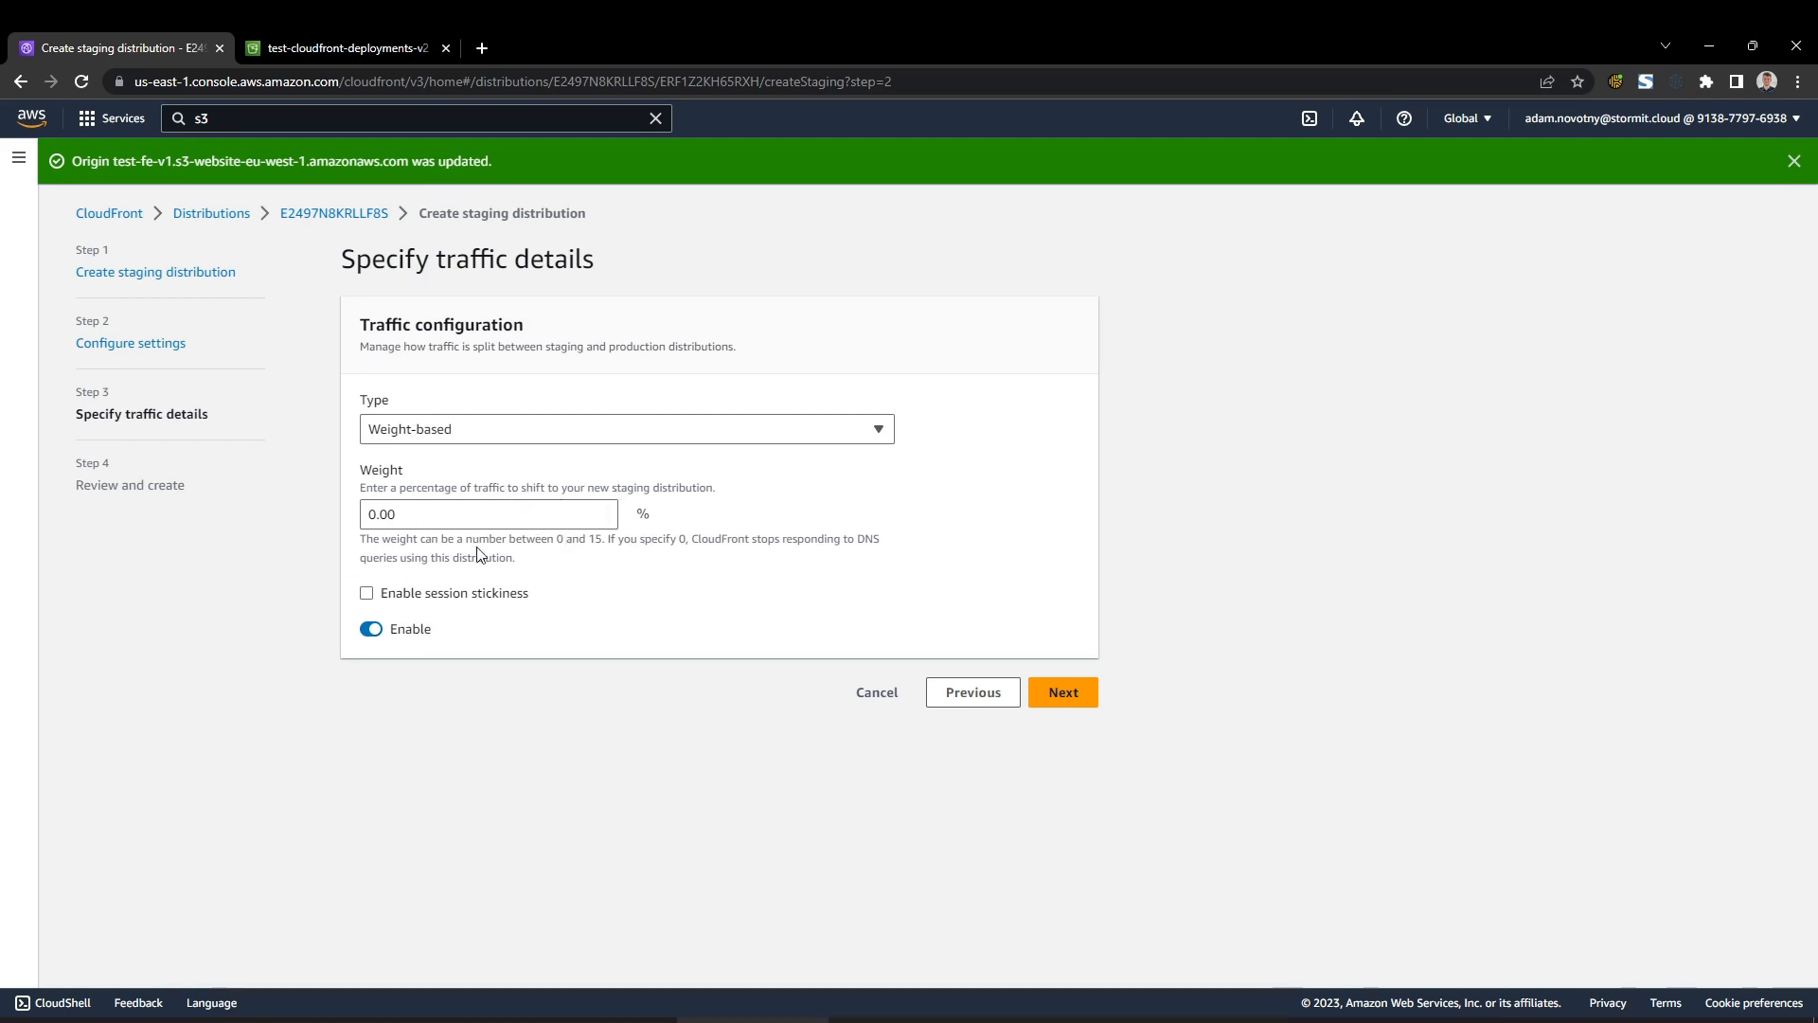
Switch the traffic configuration to header-based and set the header name to aws-cf-cd-test1.
left_click(485, 431)
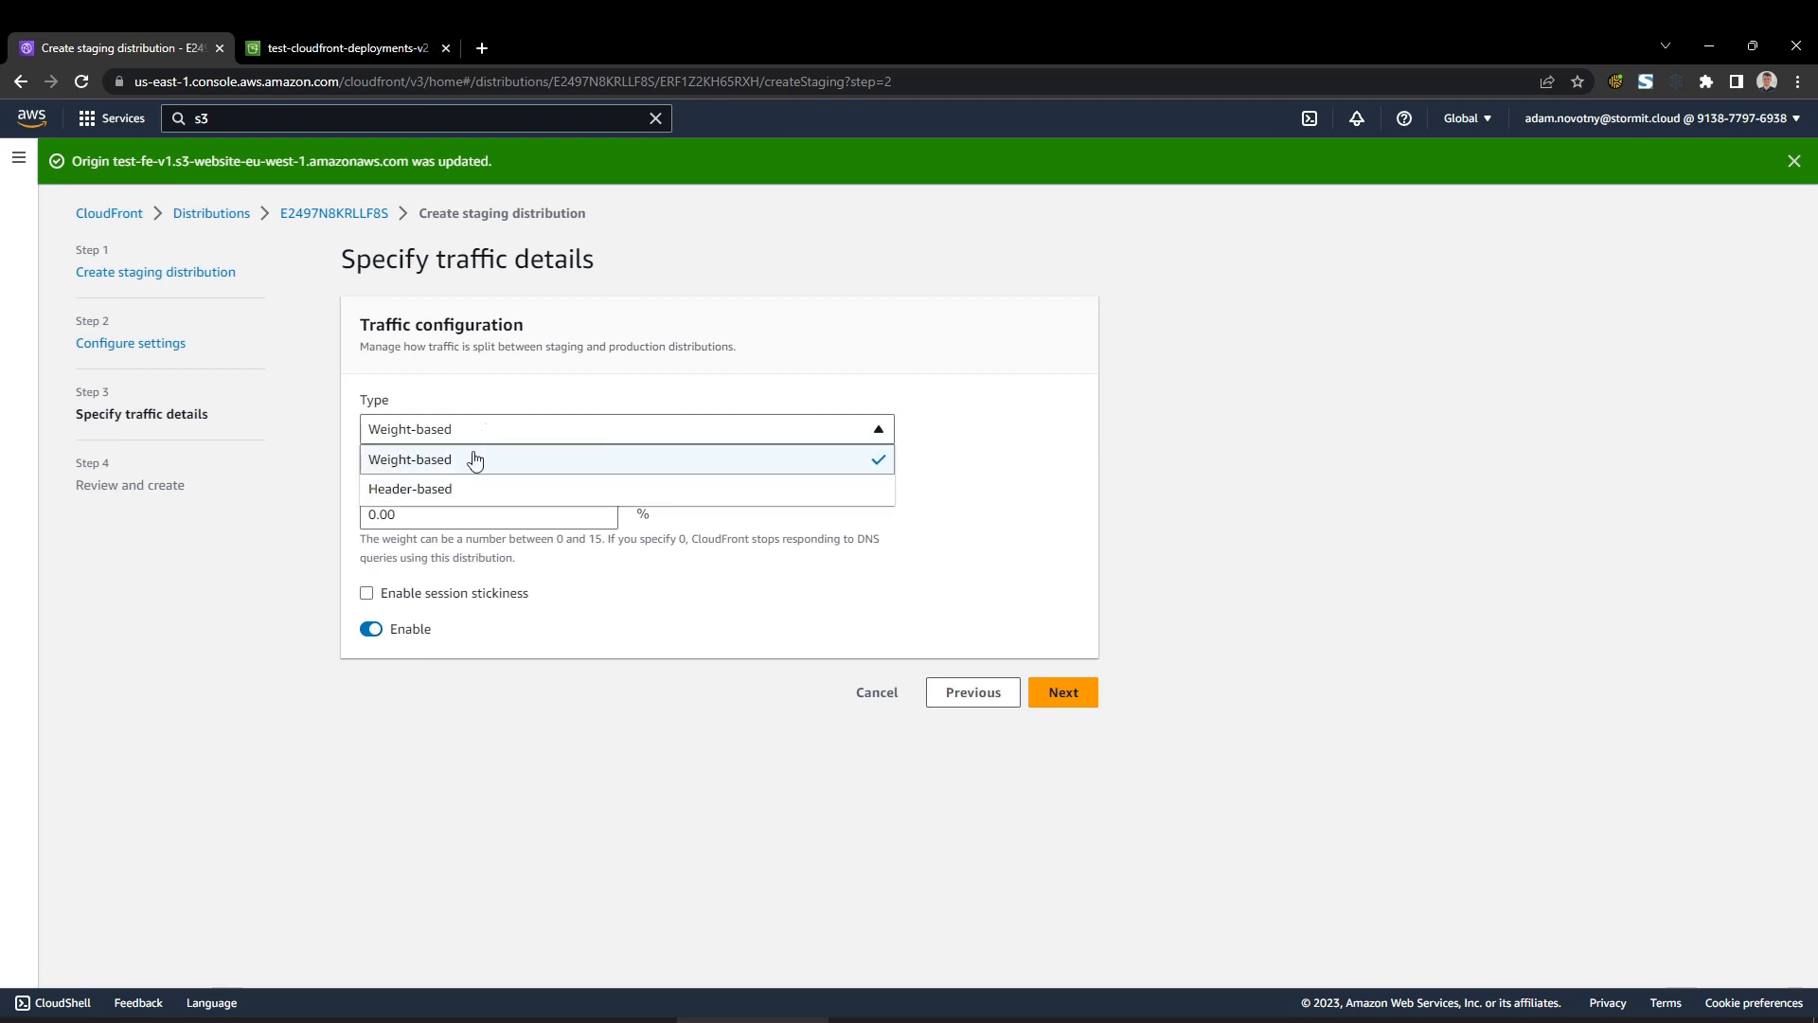
left_click(463, 489)
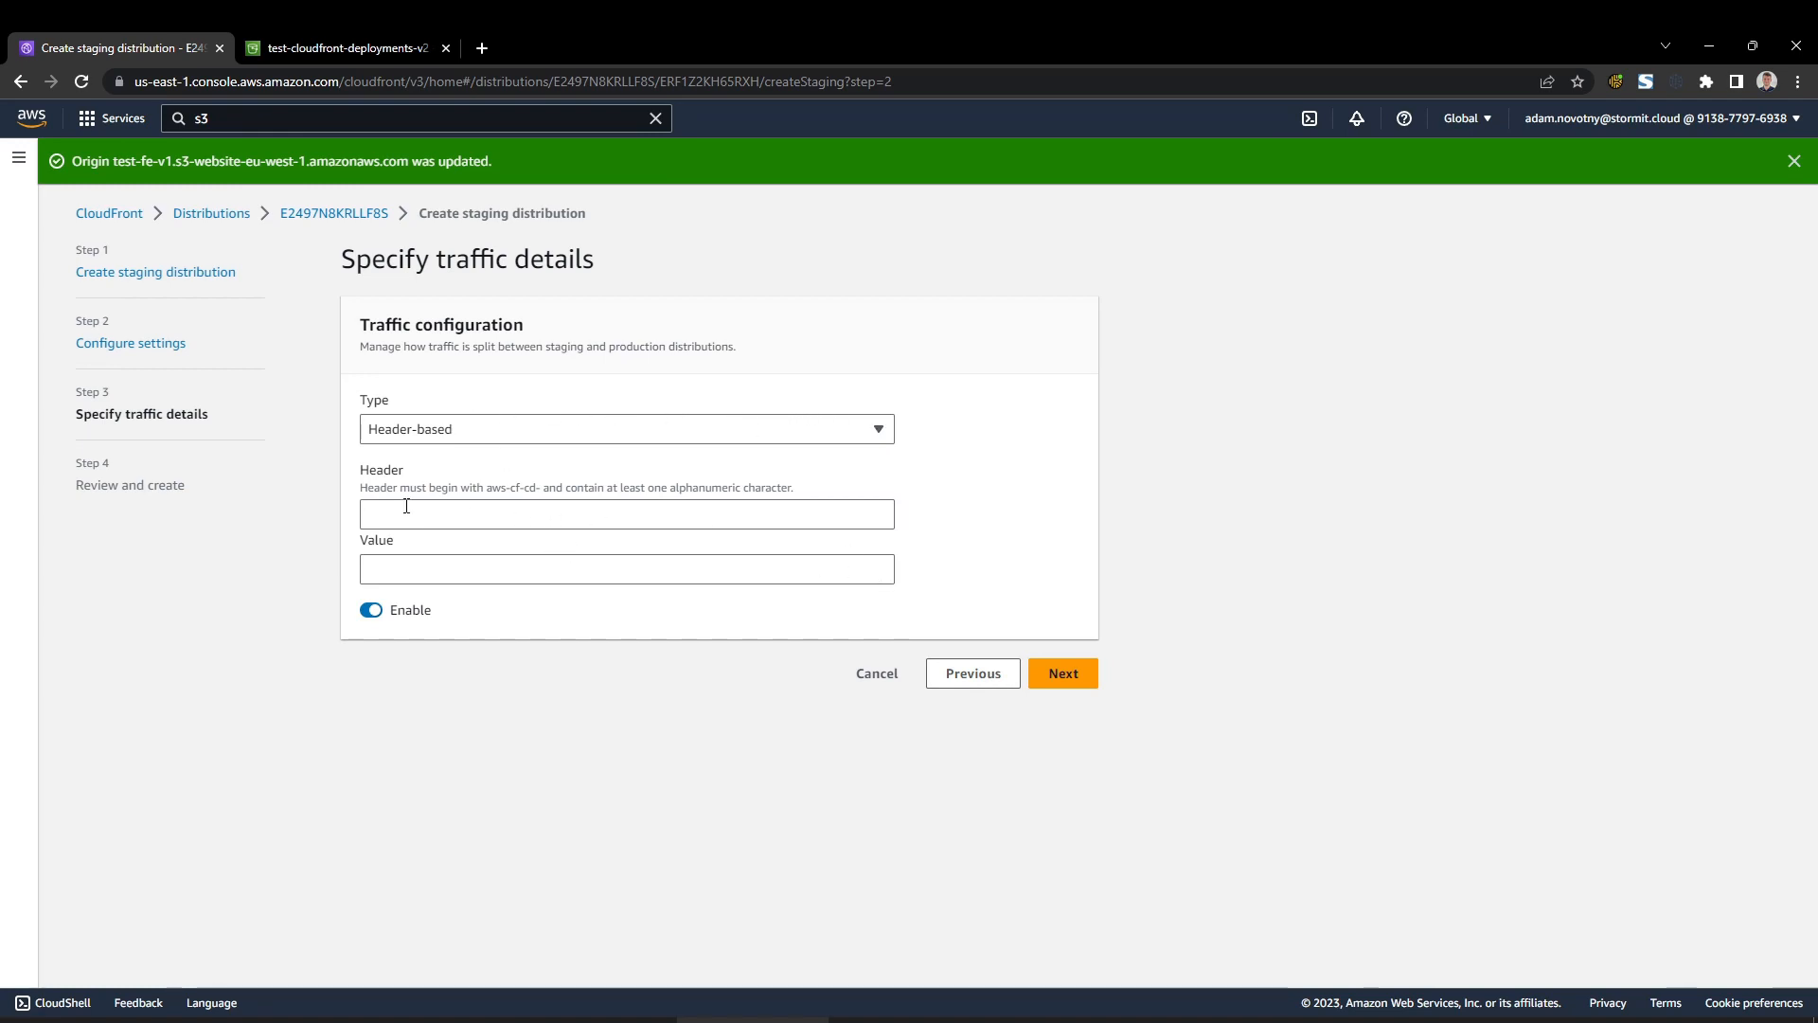
left_click(479, 517)
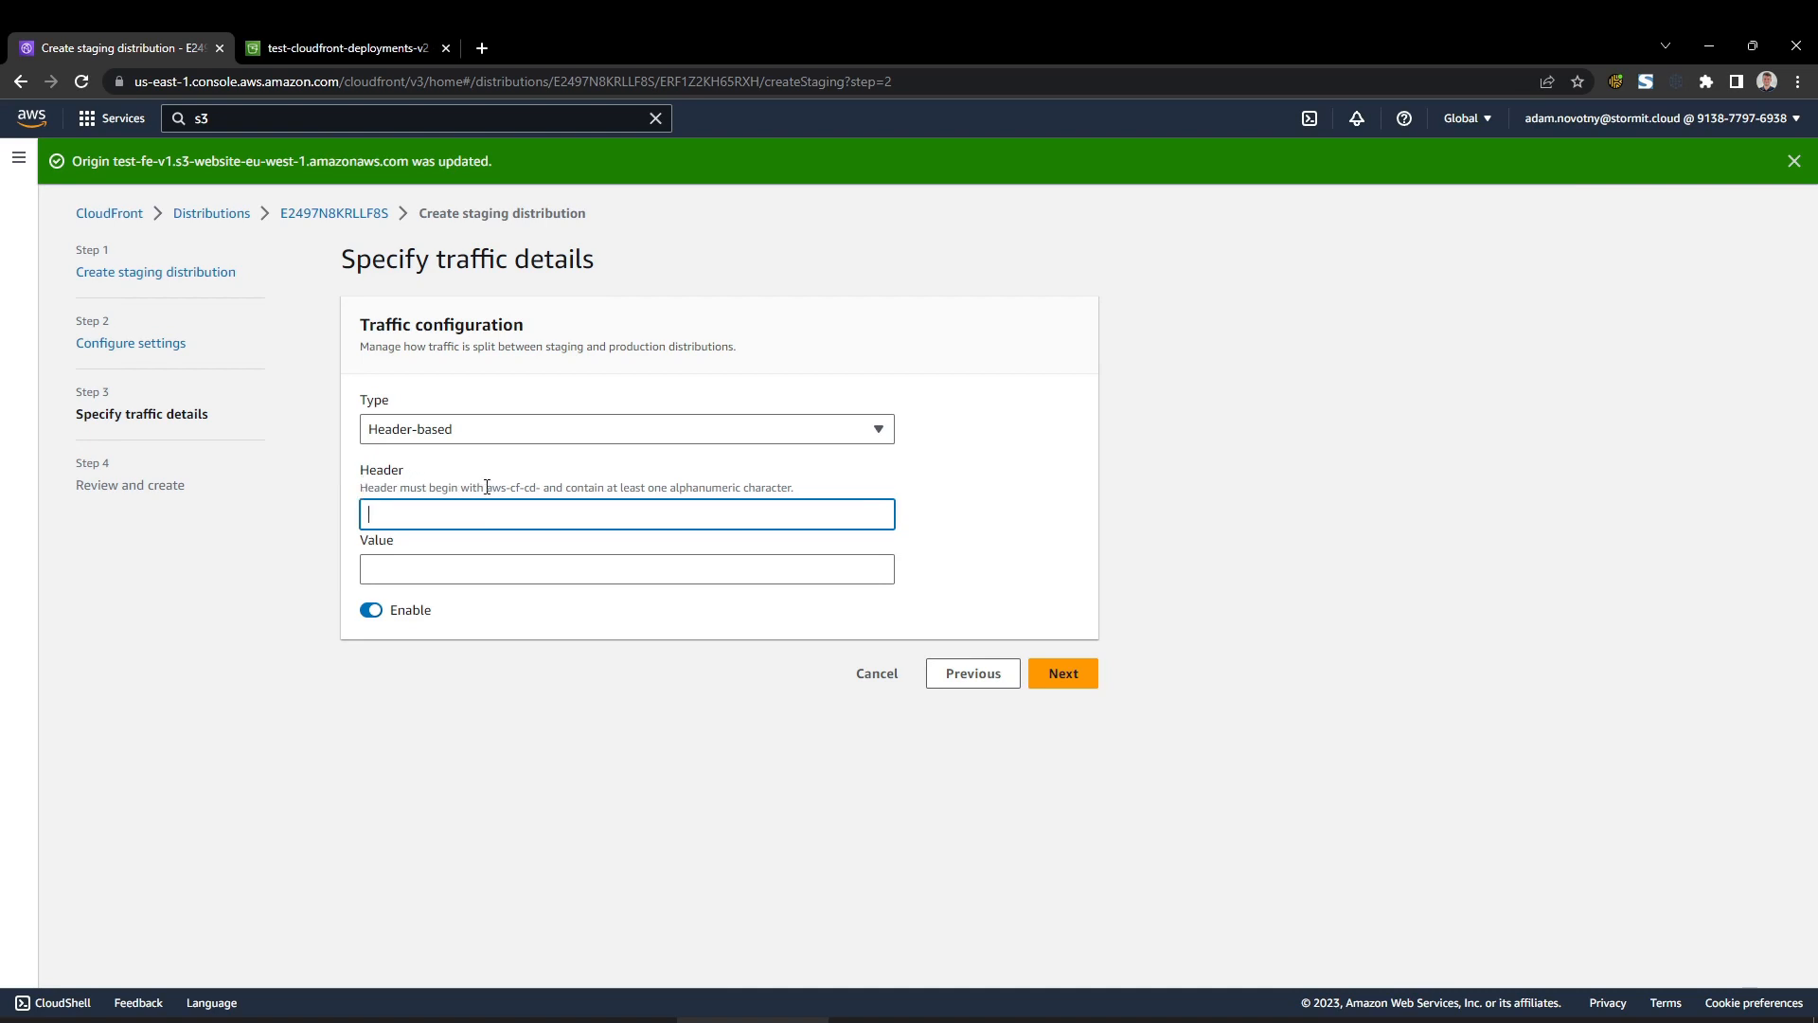
mouse_move(486, 486)
left_mouse_down()
mouse_move(538, 488)
mouse_move(489, 486)
left_mouse_up()
key("ctrl+c")
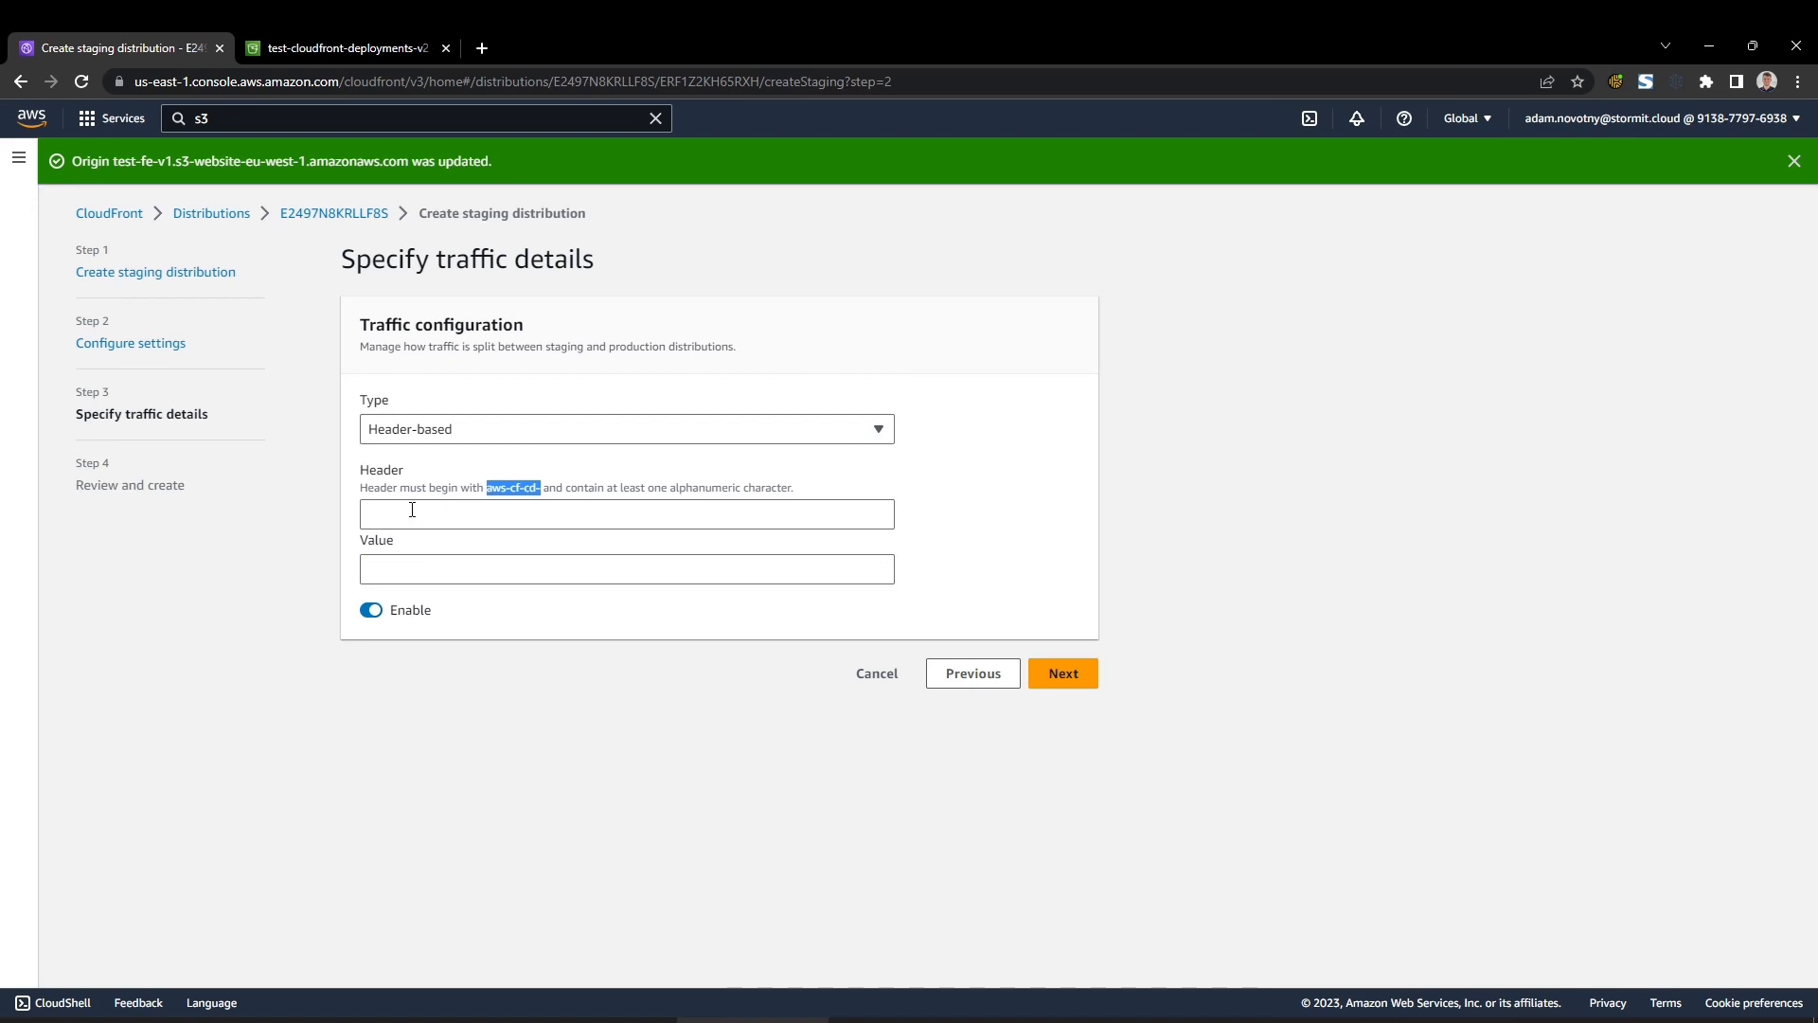
left_click(412, 510)
key("ctrl+v")
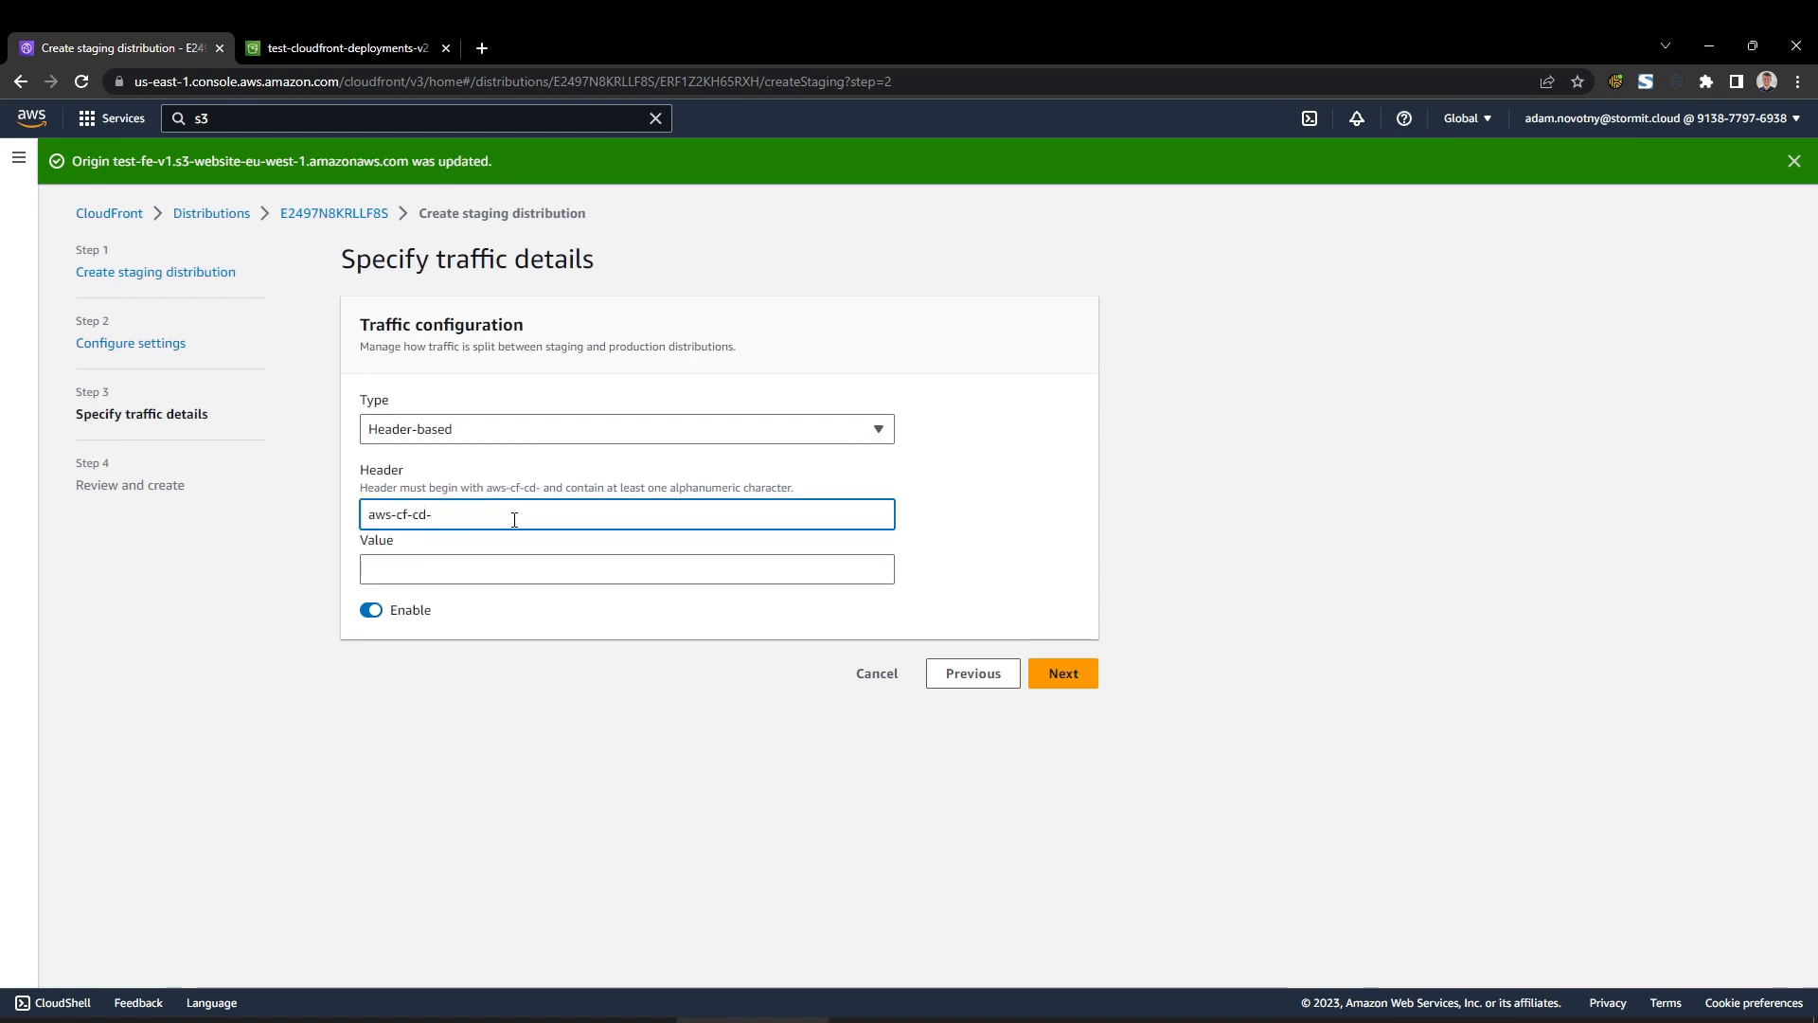
type("test1")
Set the routing header's value to test1 and proceed to the review of the staging distribution.
left_click(410, 575)
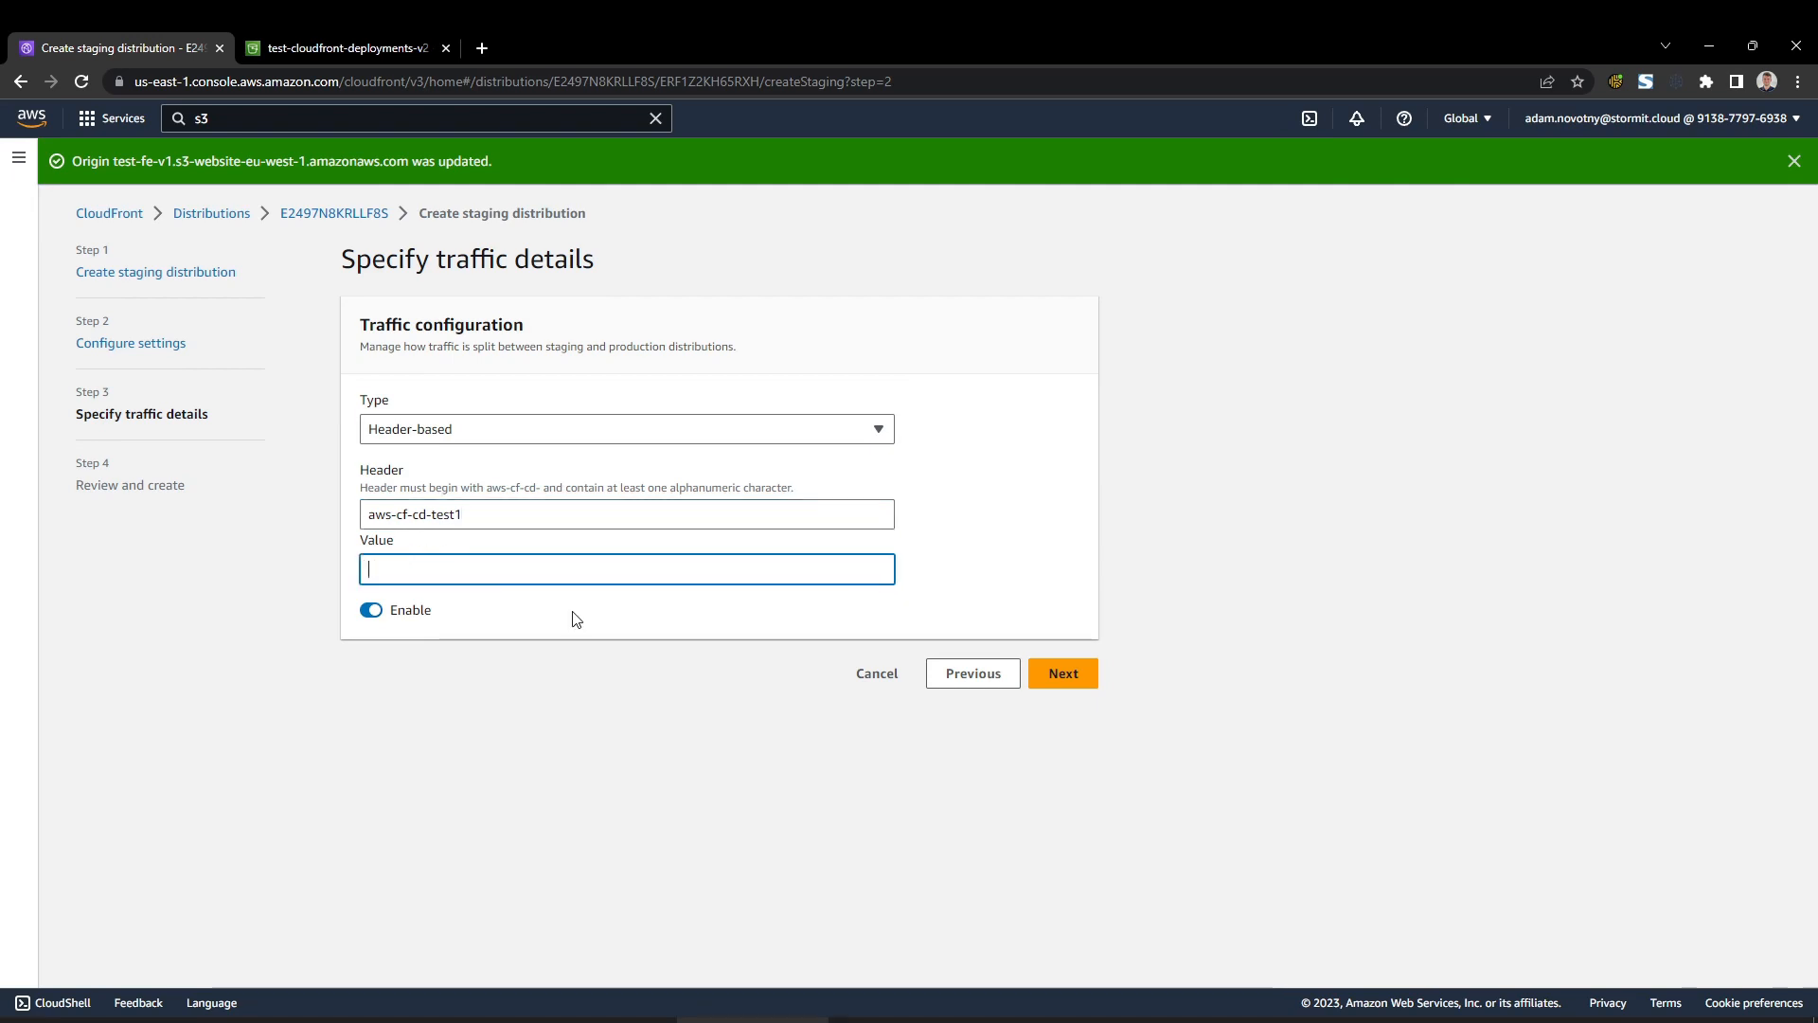
type("test1")
left_click(584, 655)
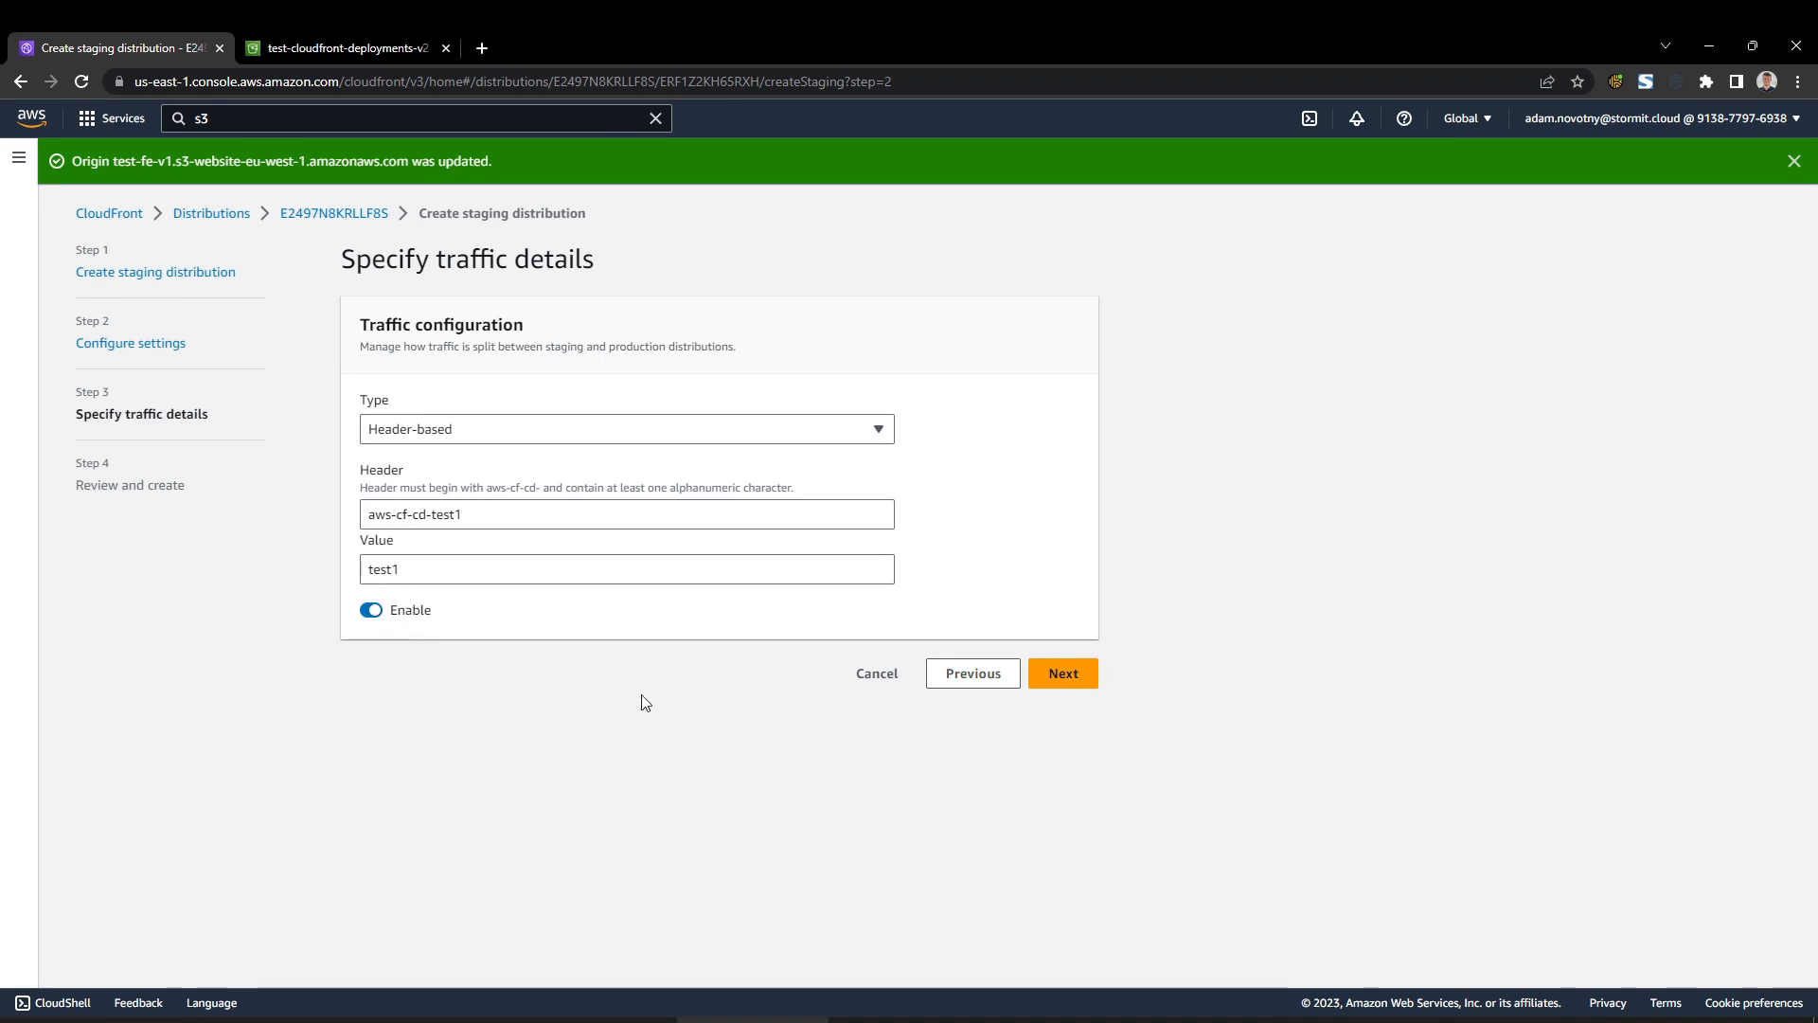
left_click(1063, 677)
scroll(719, 426, "down", 8)
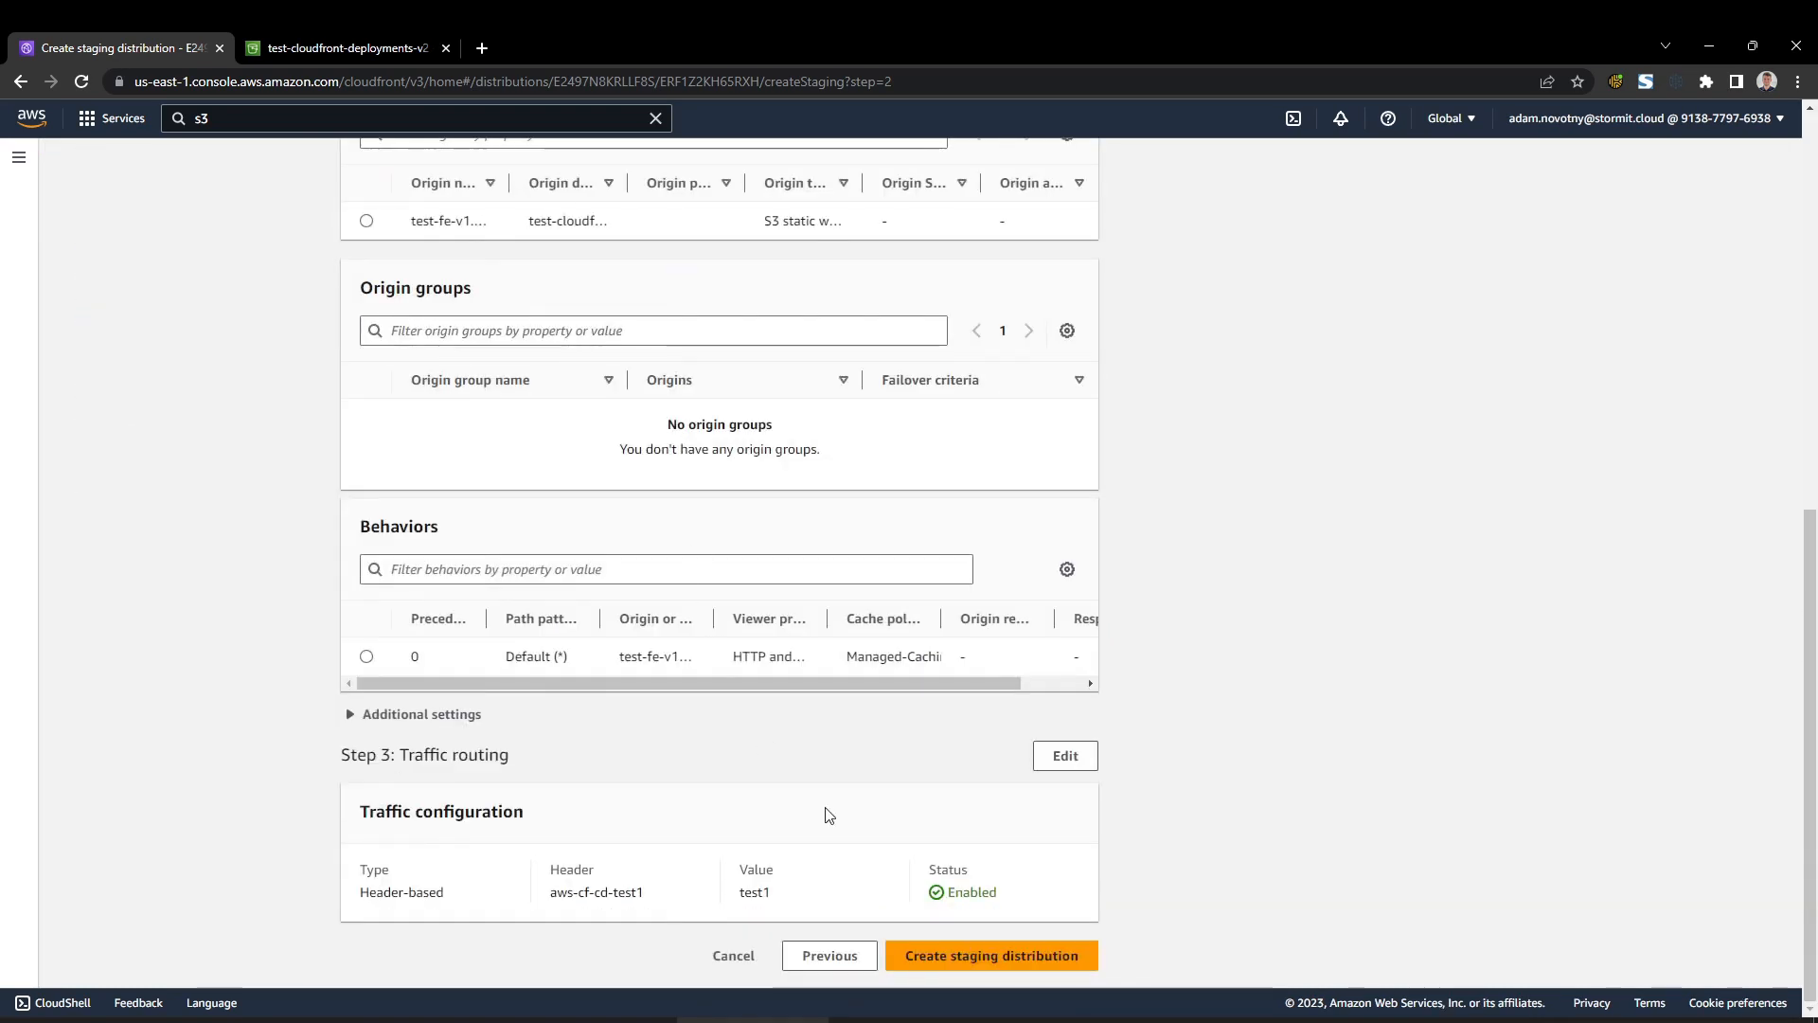
Create the staging distribution and check its description and type in the distributions list.
left_click(1011, 968)
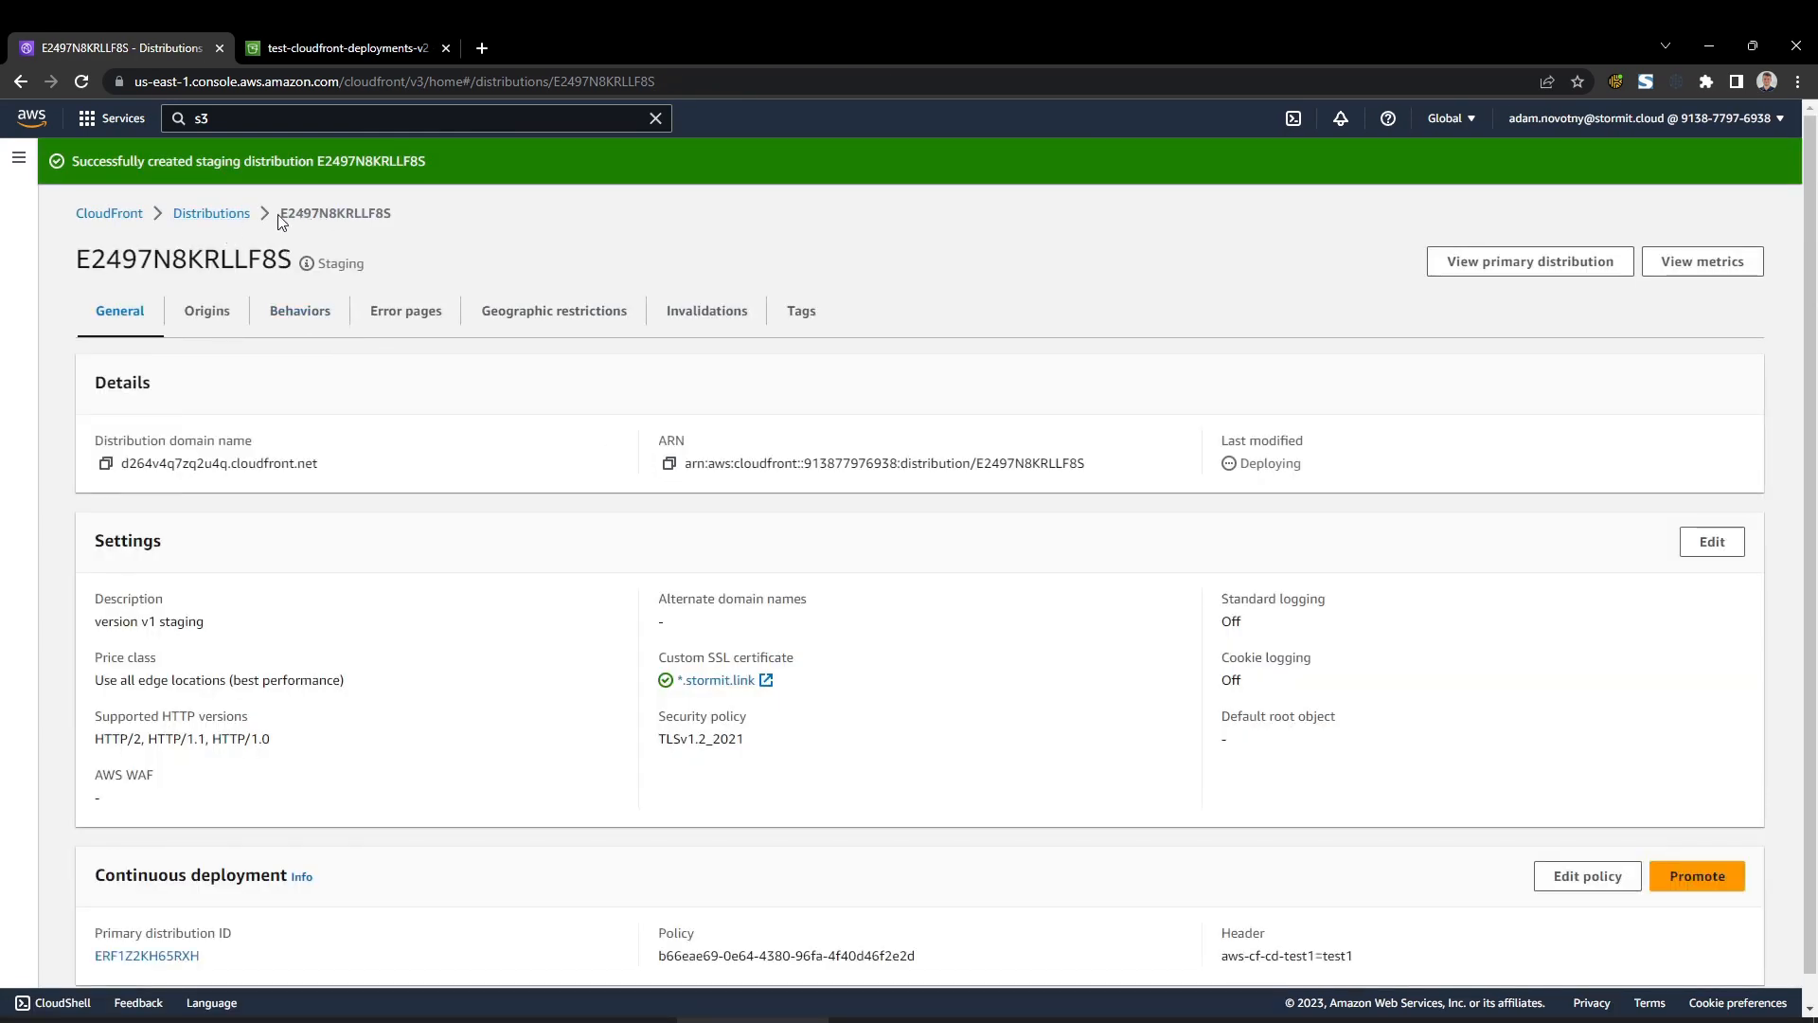
left_click(212, 213)
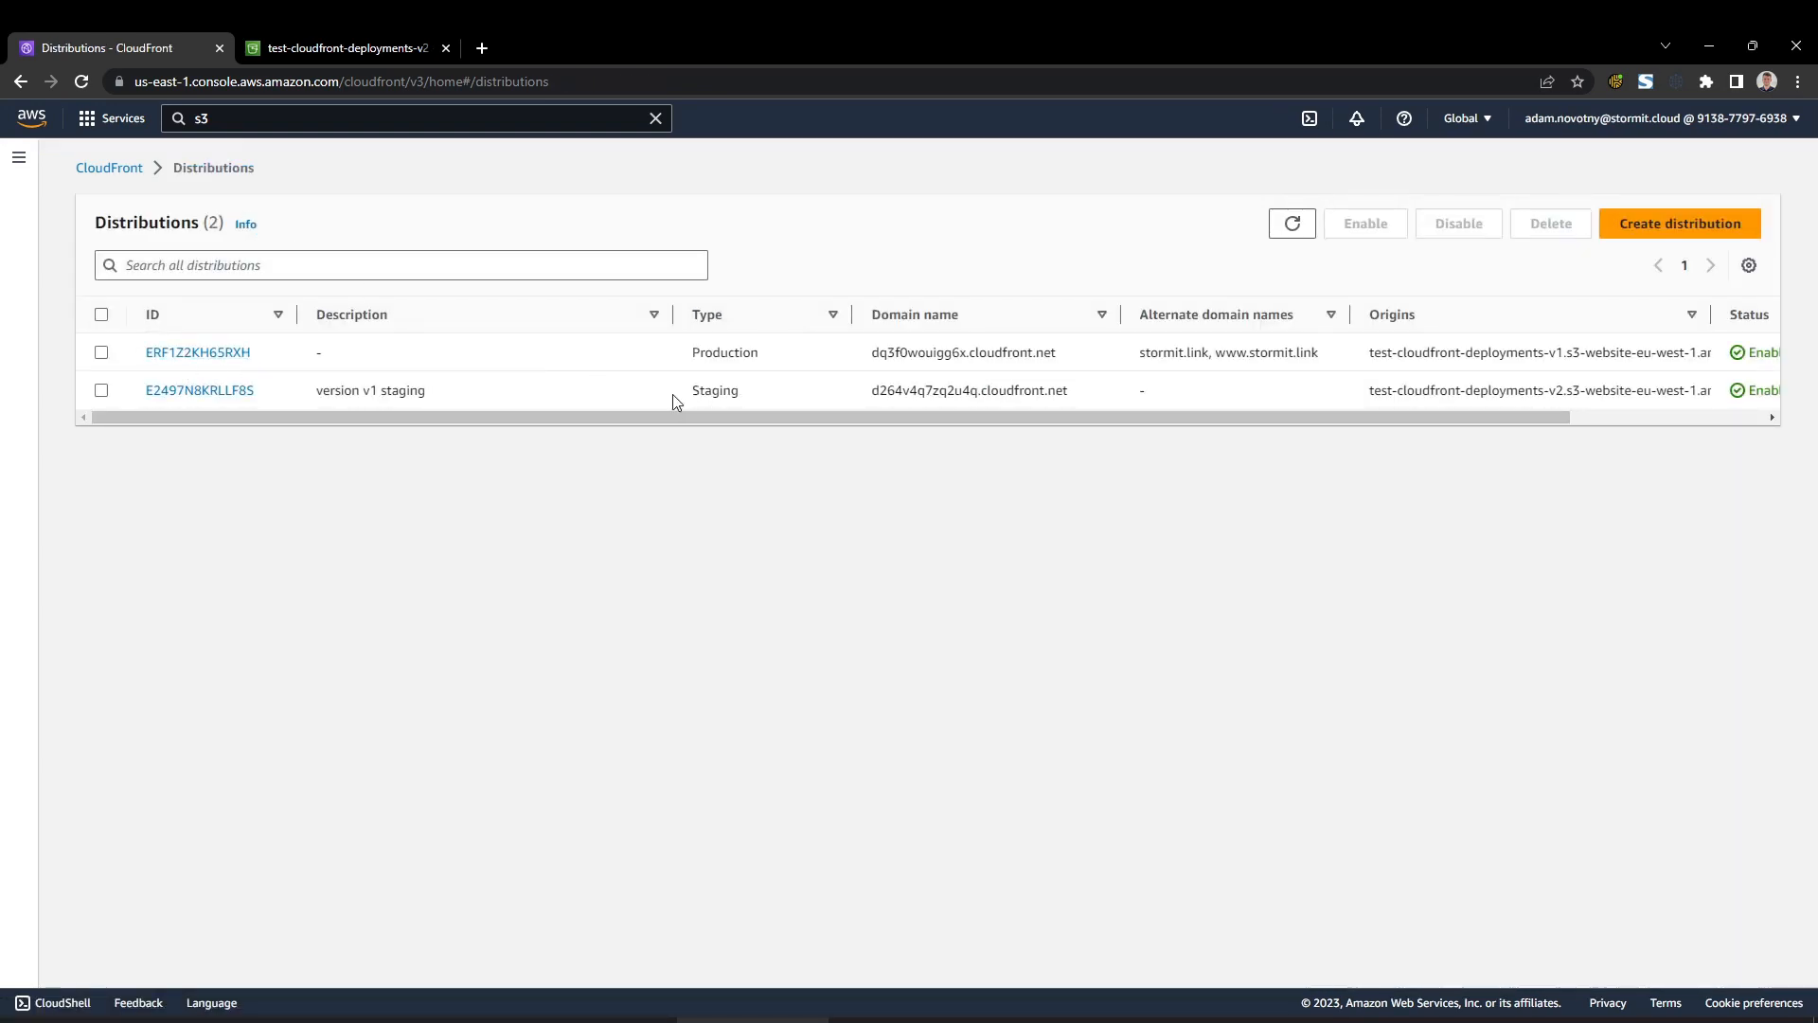
left_click_drag(672, 394, 736, 398)
left_click_drag(462, 405, 312, 396)
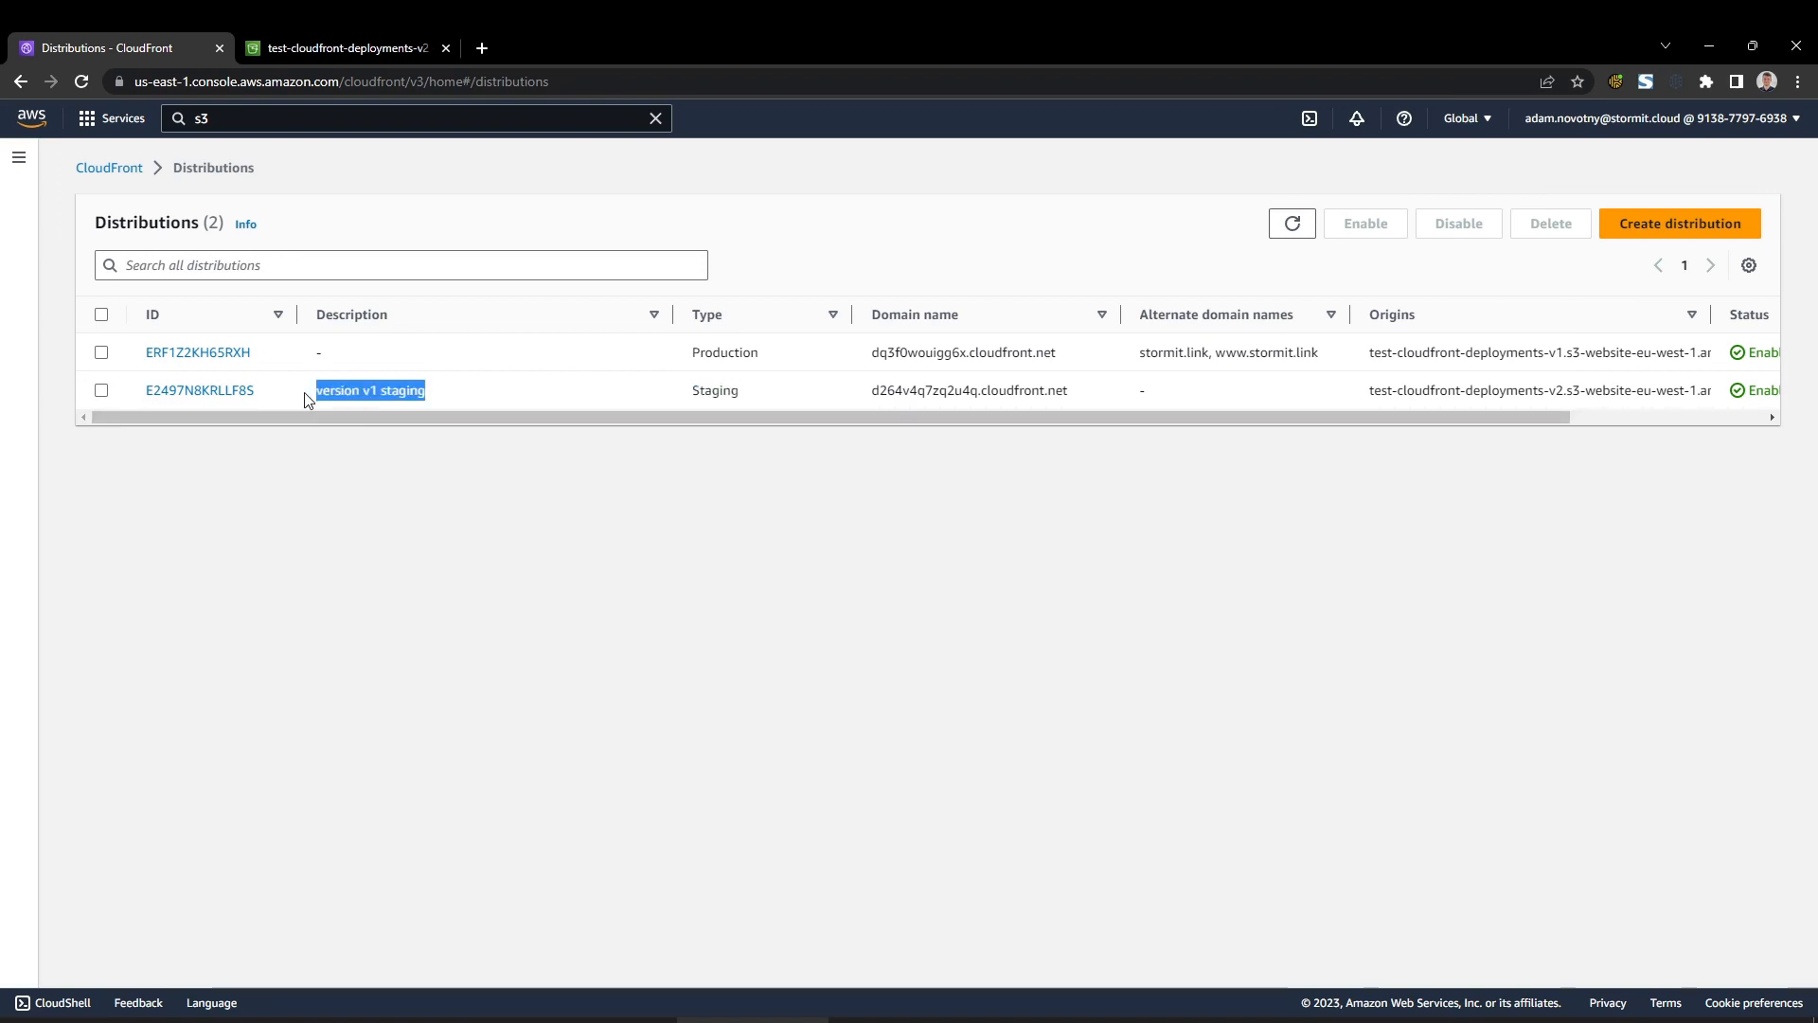
Narrow the Status column and widen the Origins column of the distributions list to show the full origin addresses.
left_click_drag(542, 417, 783, 430)
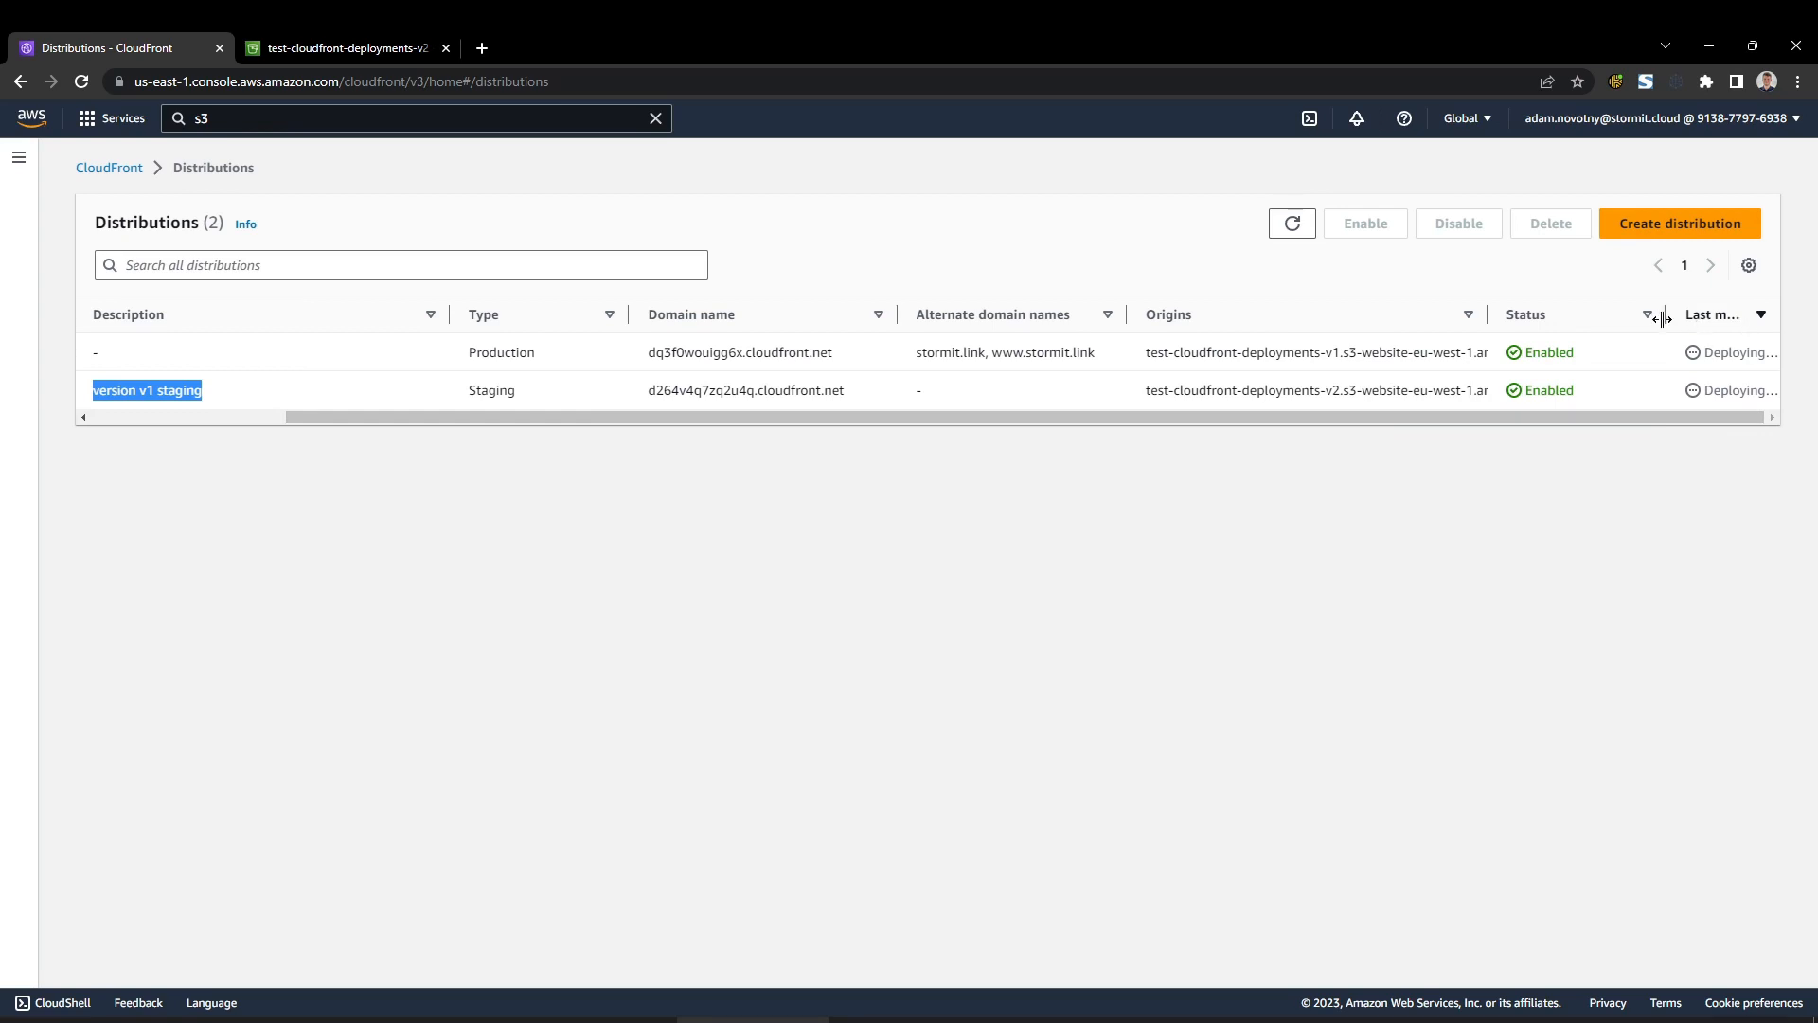
left_click_drag(1664, 315, 1600, 318)
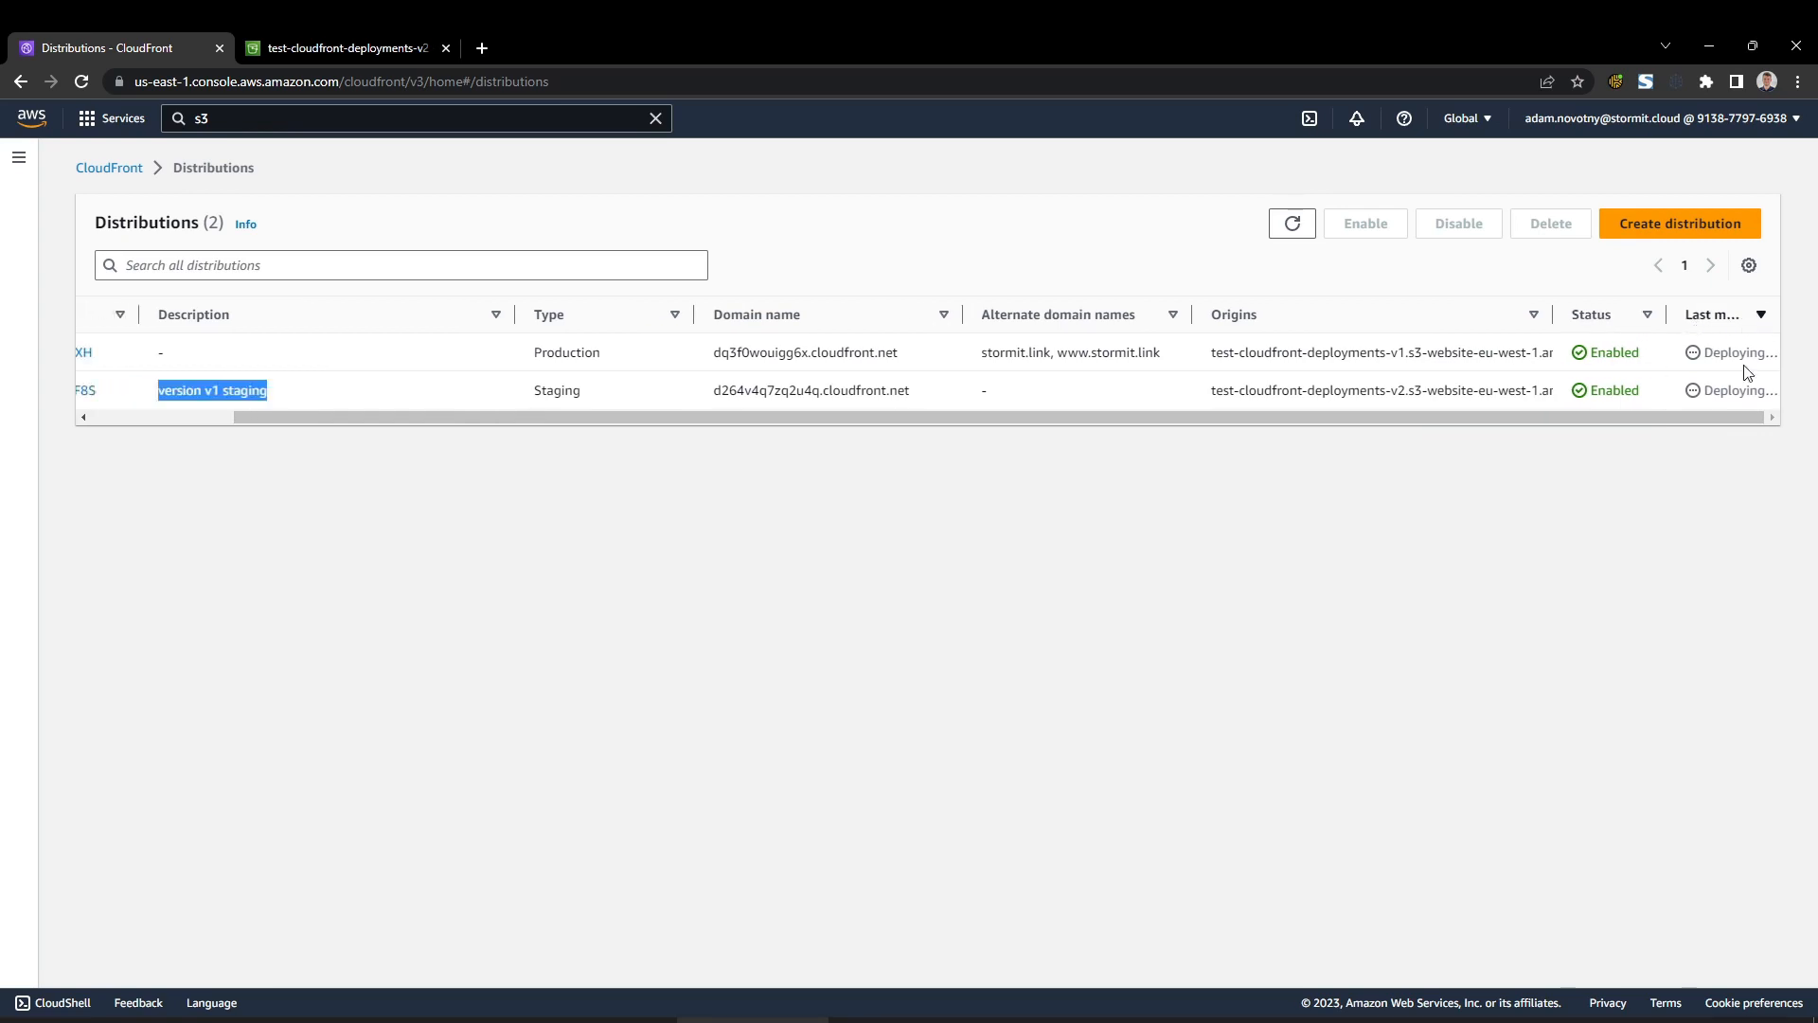
left_click(1524, 506)
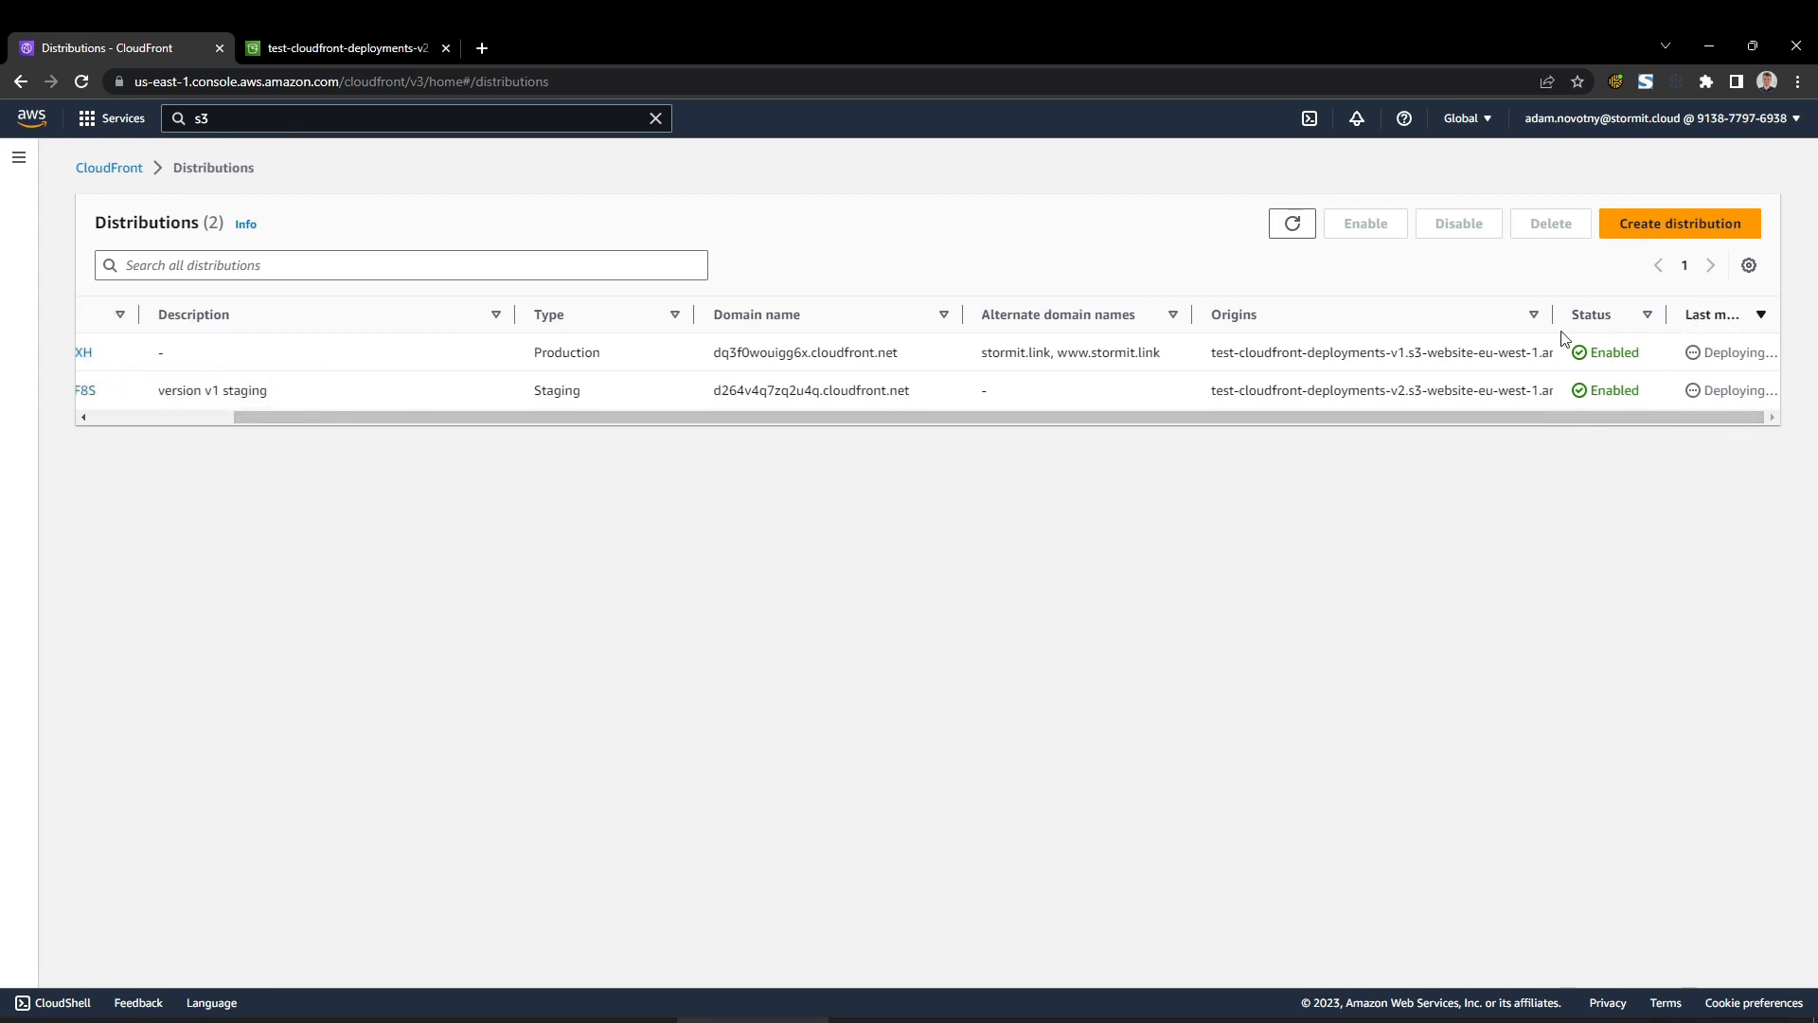
left_click_drag(1554, 315, 1676, 316)
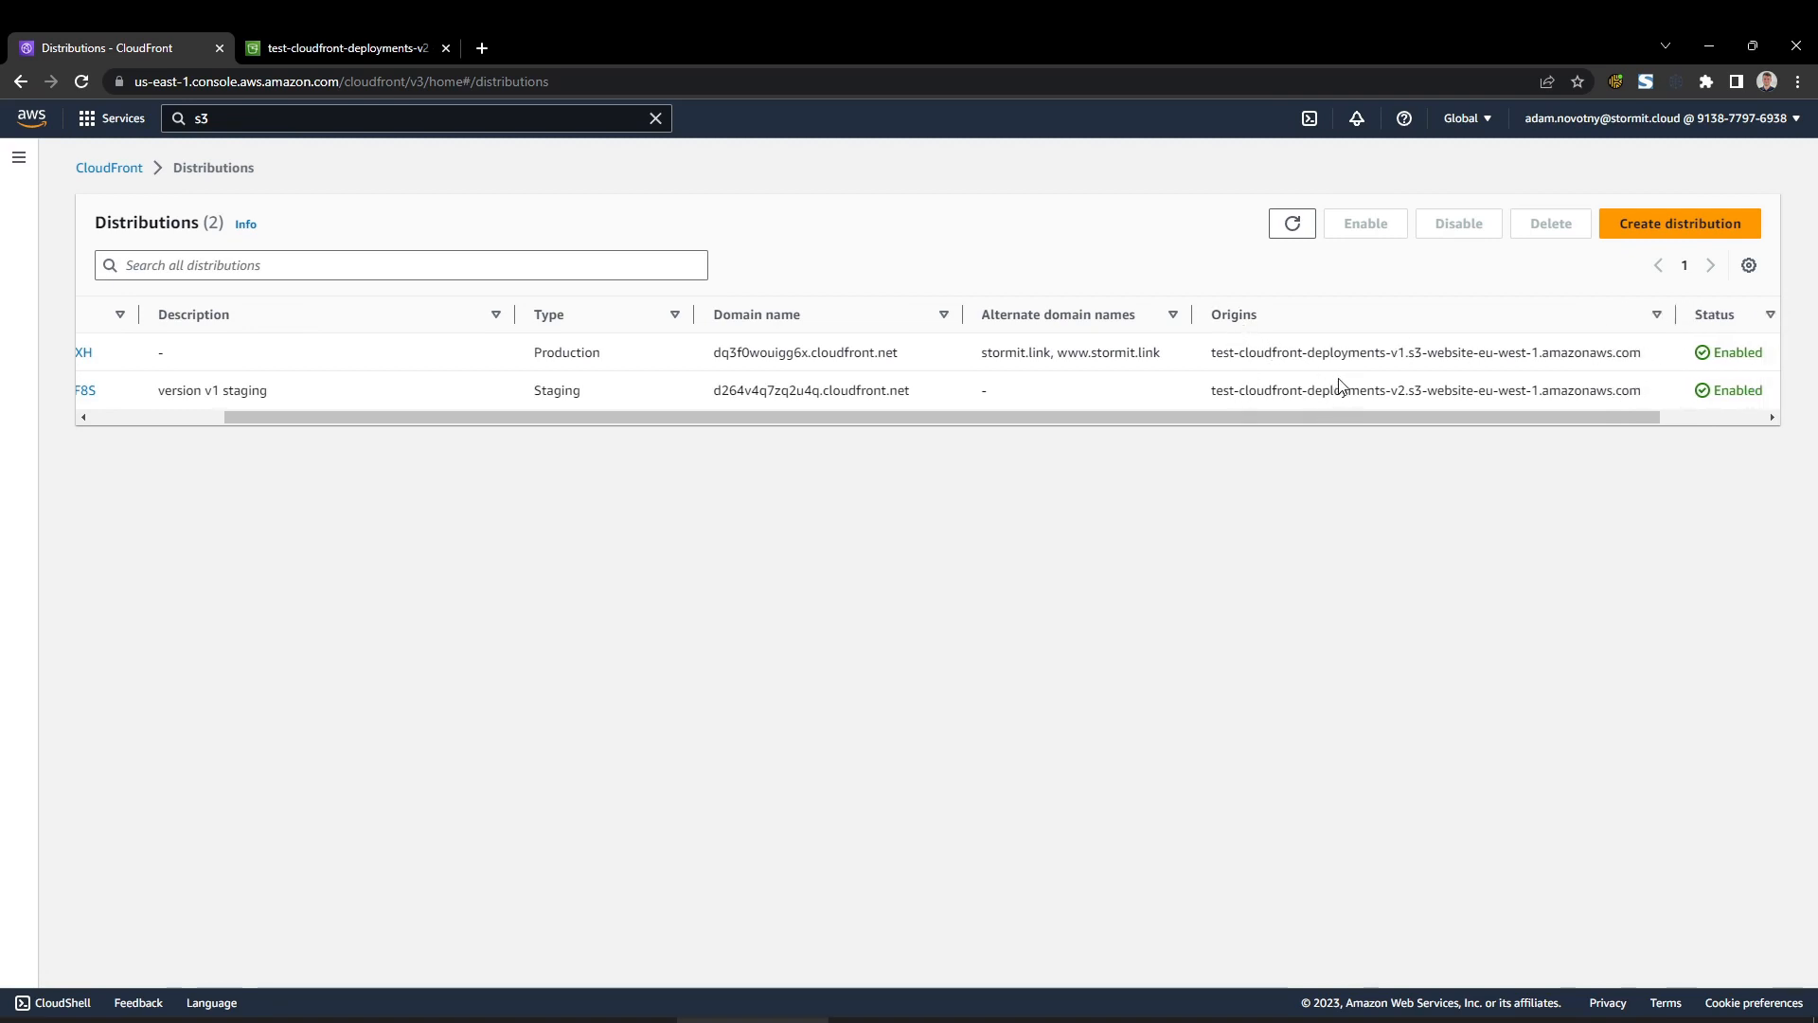
Copy the staging distribution's origin address, test-cloudfront-deployments-v2.s3-website-eu-west-1.amazonaws.com, and open it in the other browser tab.
left_click_drag(1390, 393, 1407, 393)
left_click(1410, 393)
left_click_drag(1641, 388, 1202, 406)
key("ctrl+c")
left_click(331, 47)
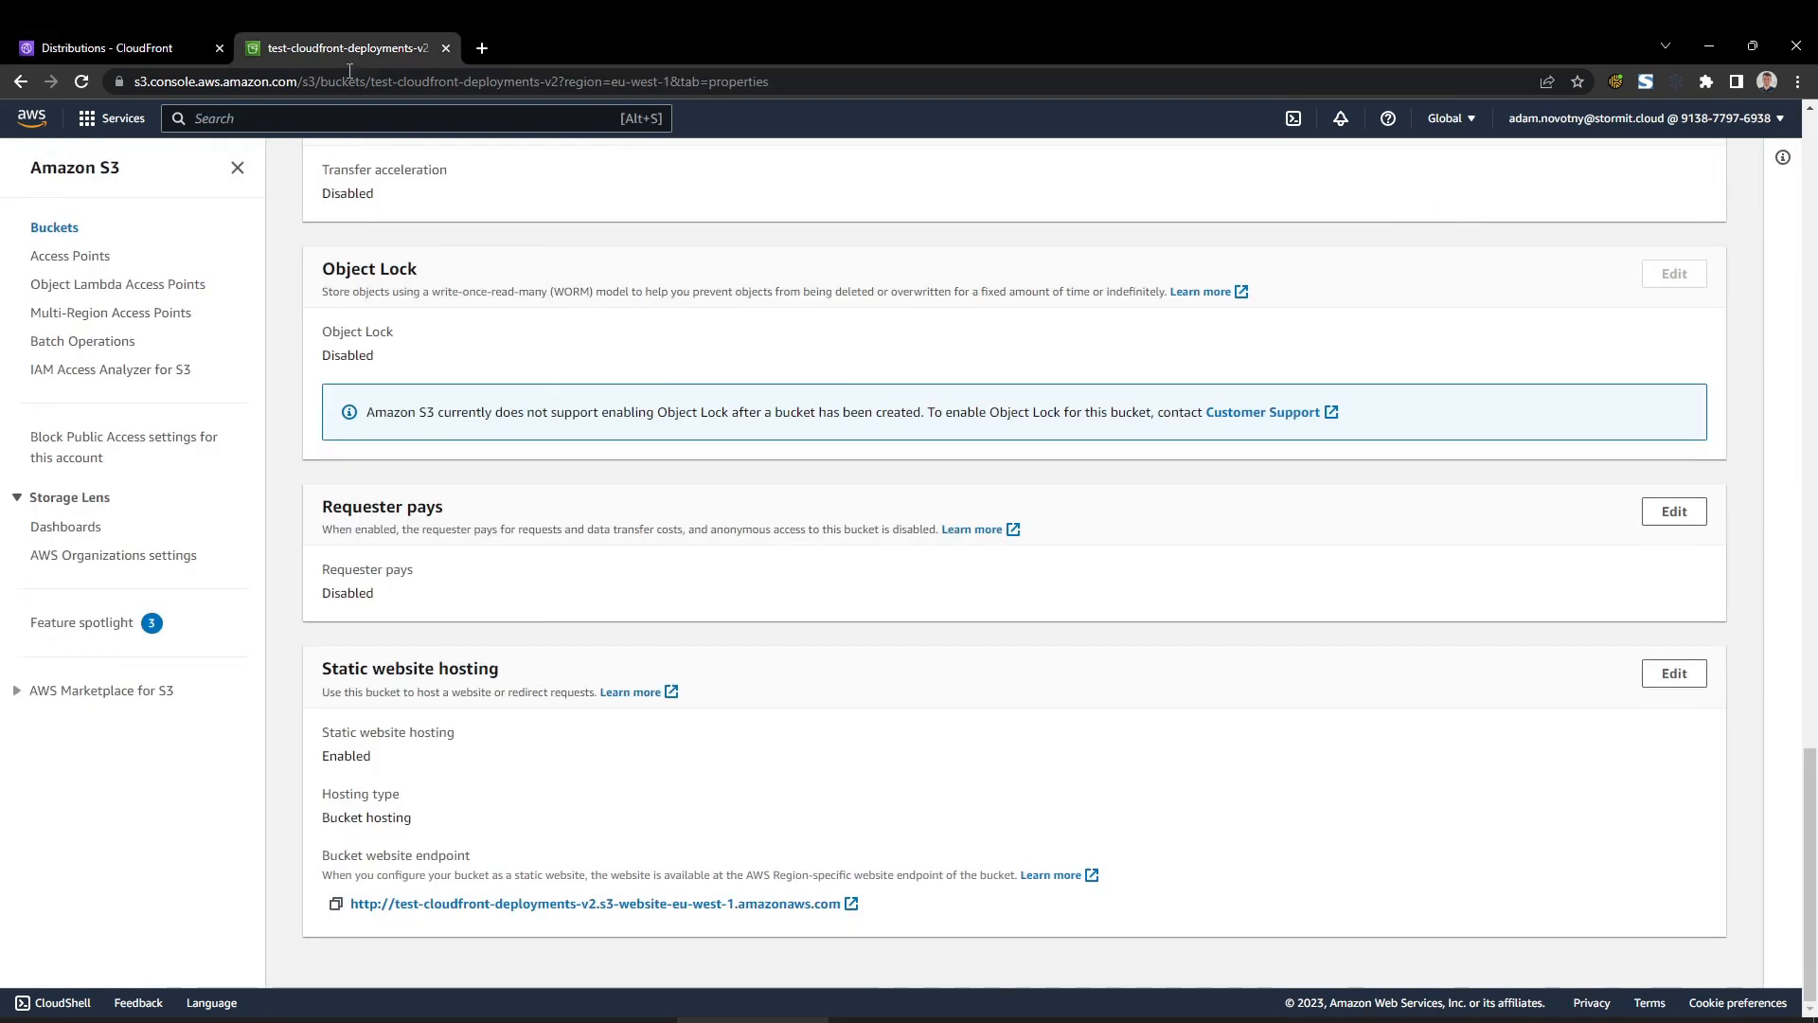
left_click(354, 79)
key("ctrl+v")
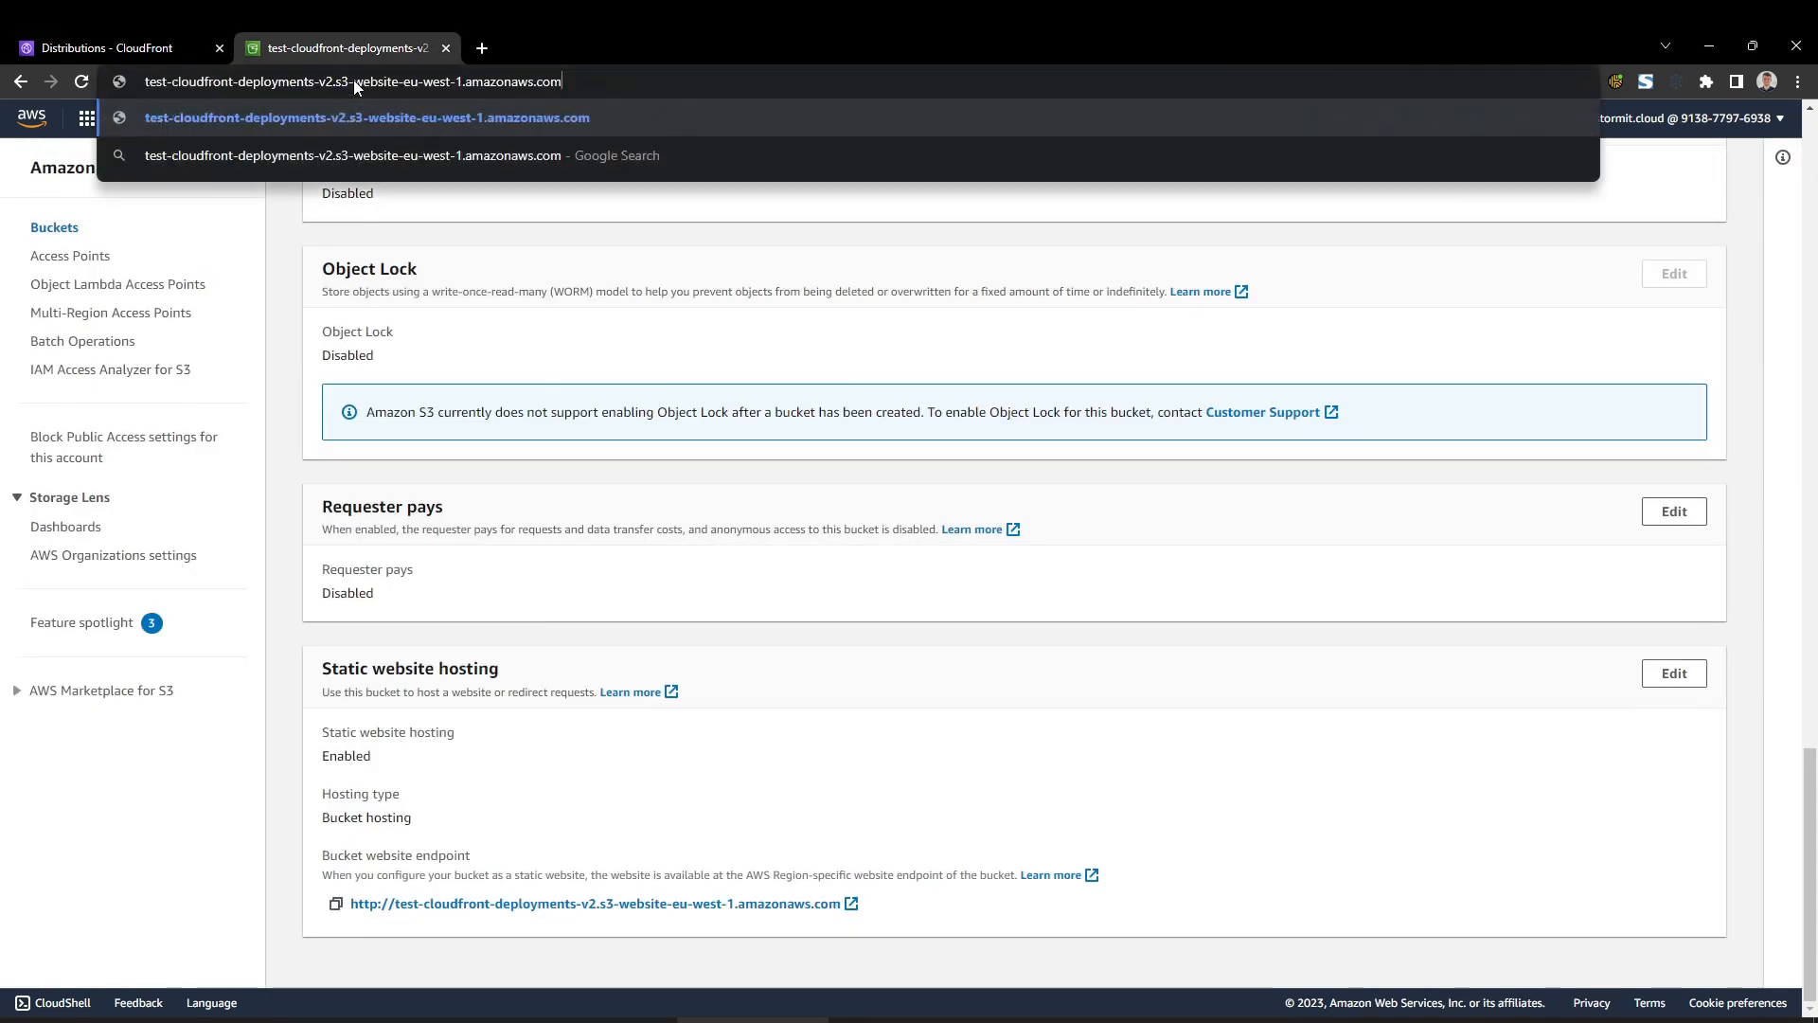
key("Return")
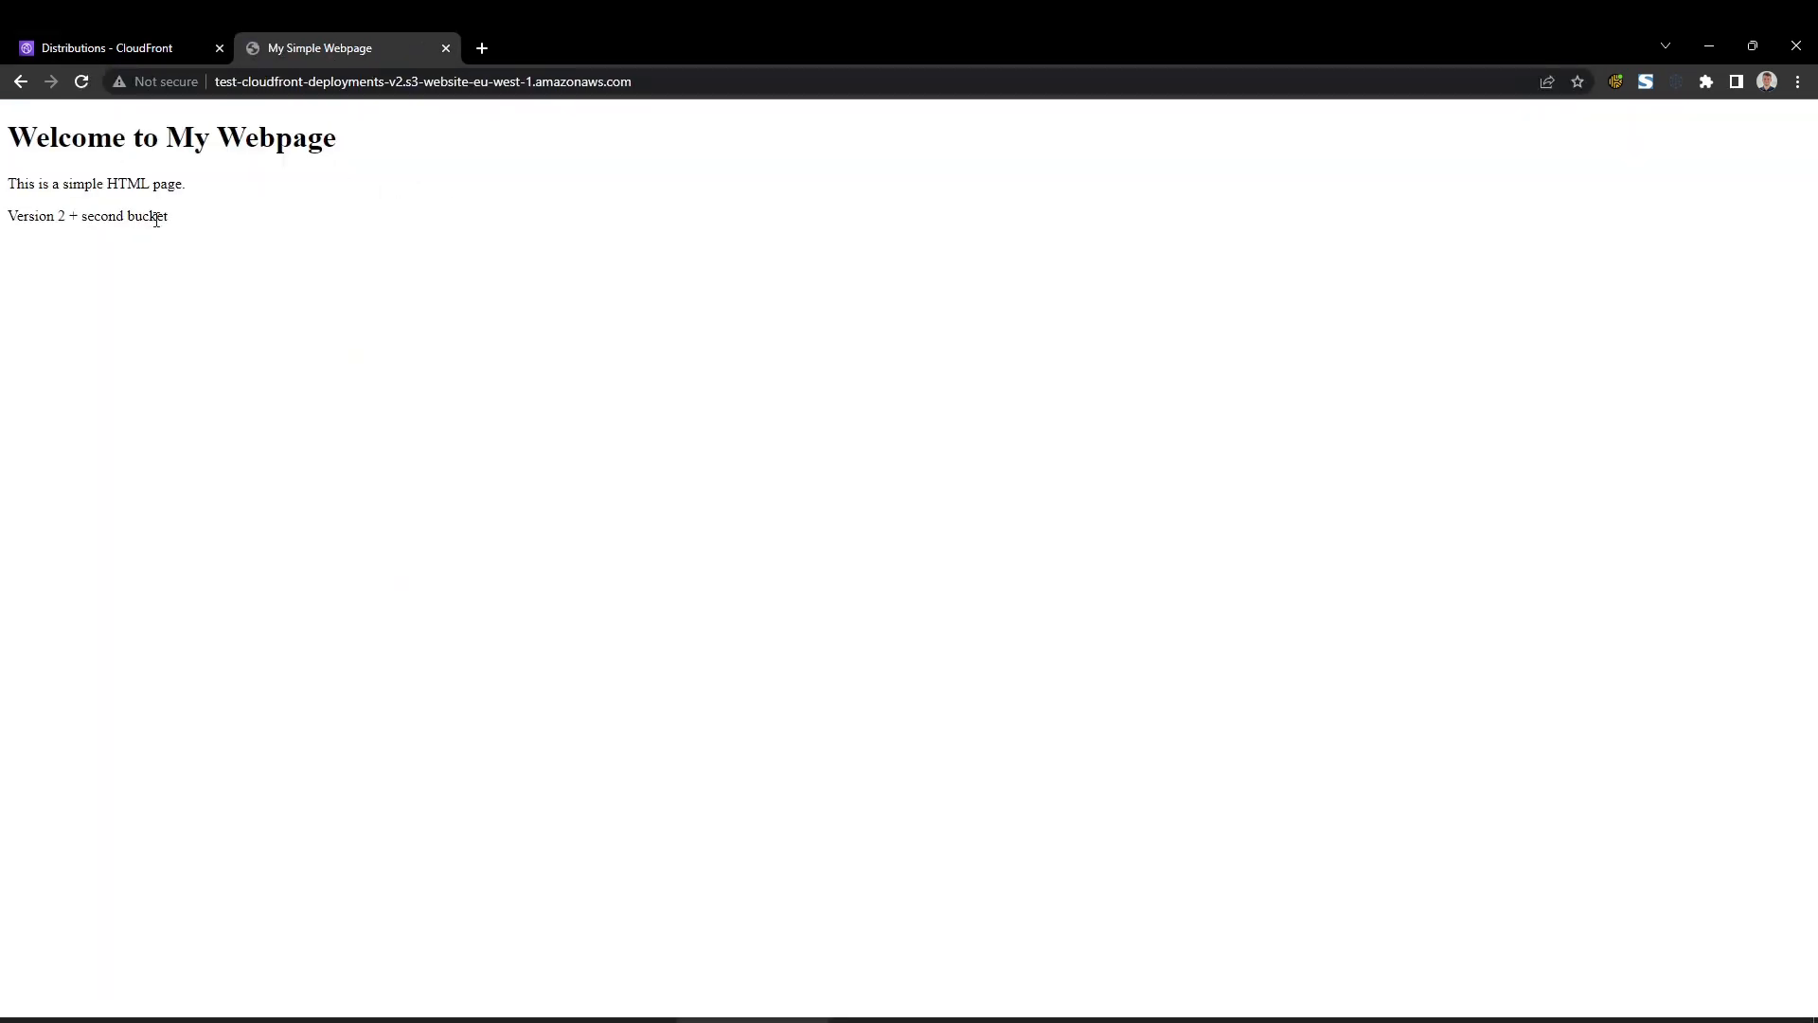
Check the version text on the v2 bucket's webpage, close that page and return to the distributions list.
mouse_move(176, 225)
left_mouse_down()
mouse_move(4, 214)
mouse_move(193, 225)
left_mouse_up()
left_click(10, 213)
left_click(447, 50)
left_click(426, 392)
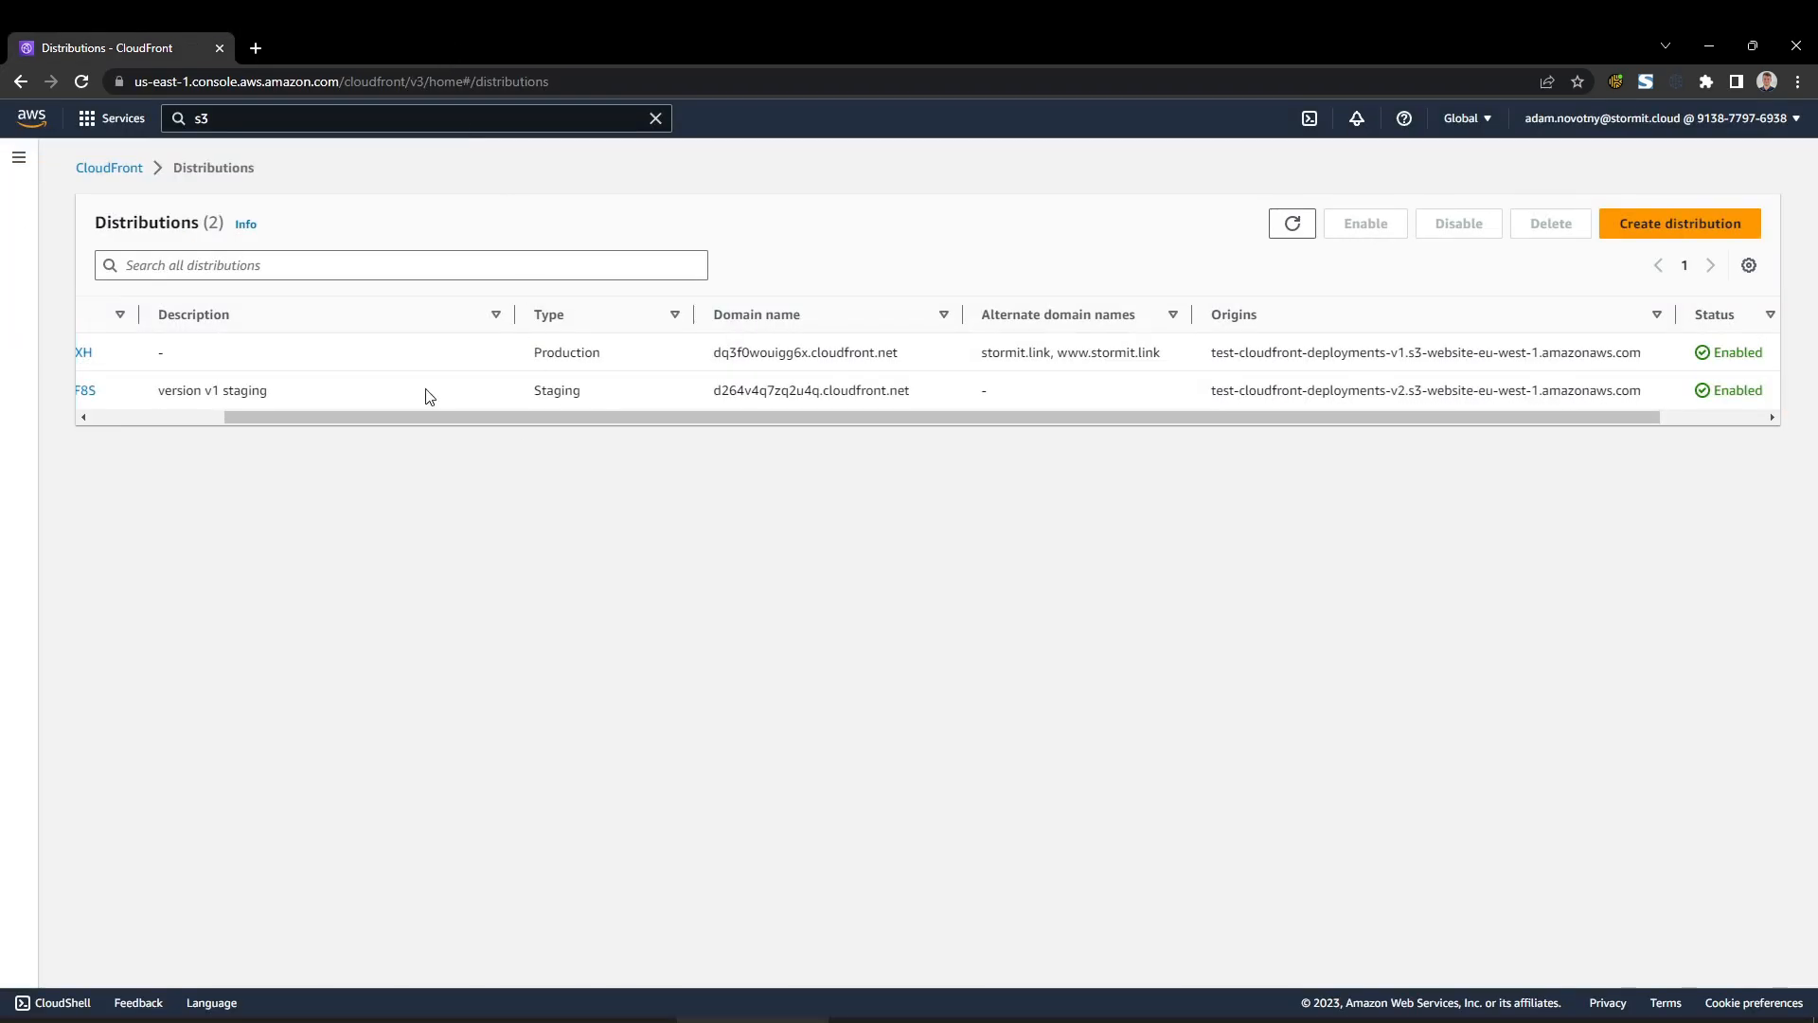
Open the staging distribution's details, check its type label beside the ID and return to the distributions list.
left_click_drag(422, 418, 258, 414)
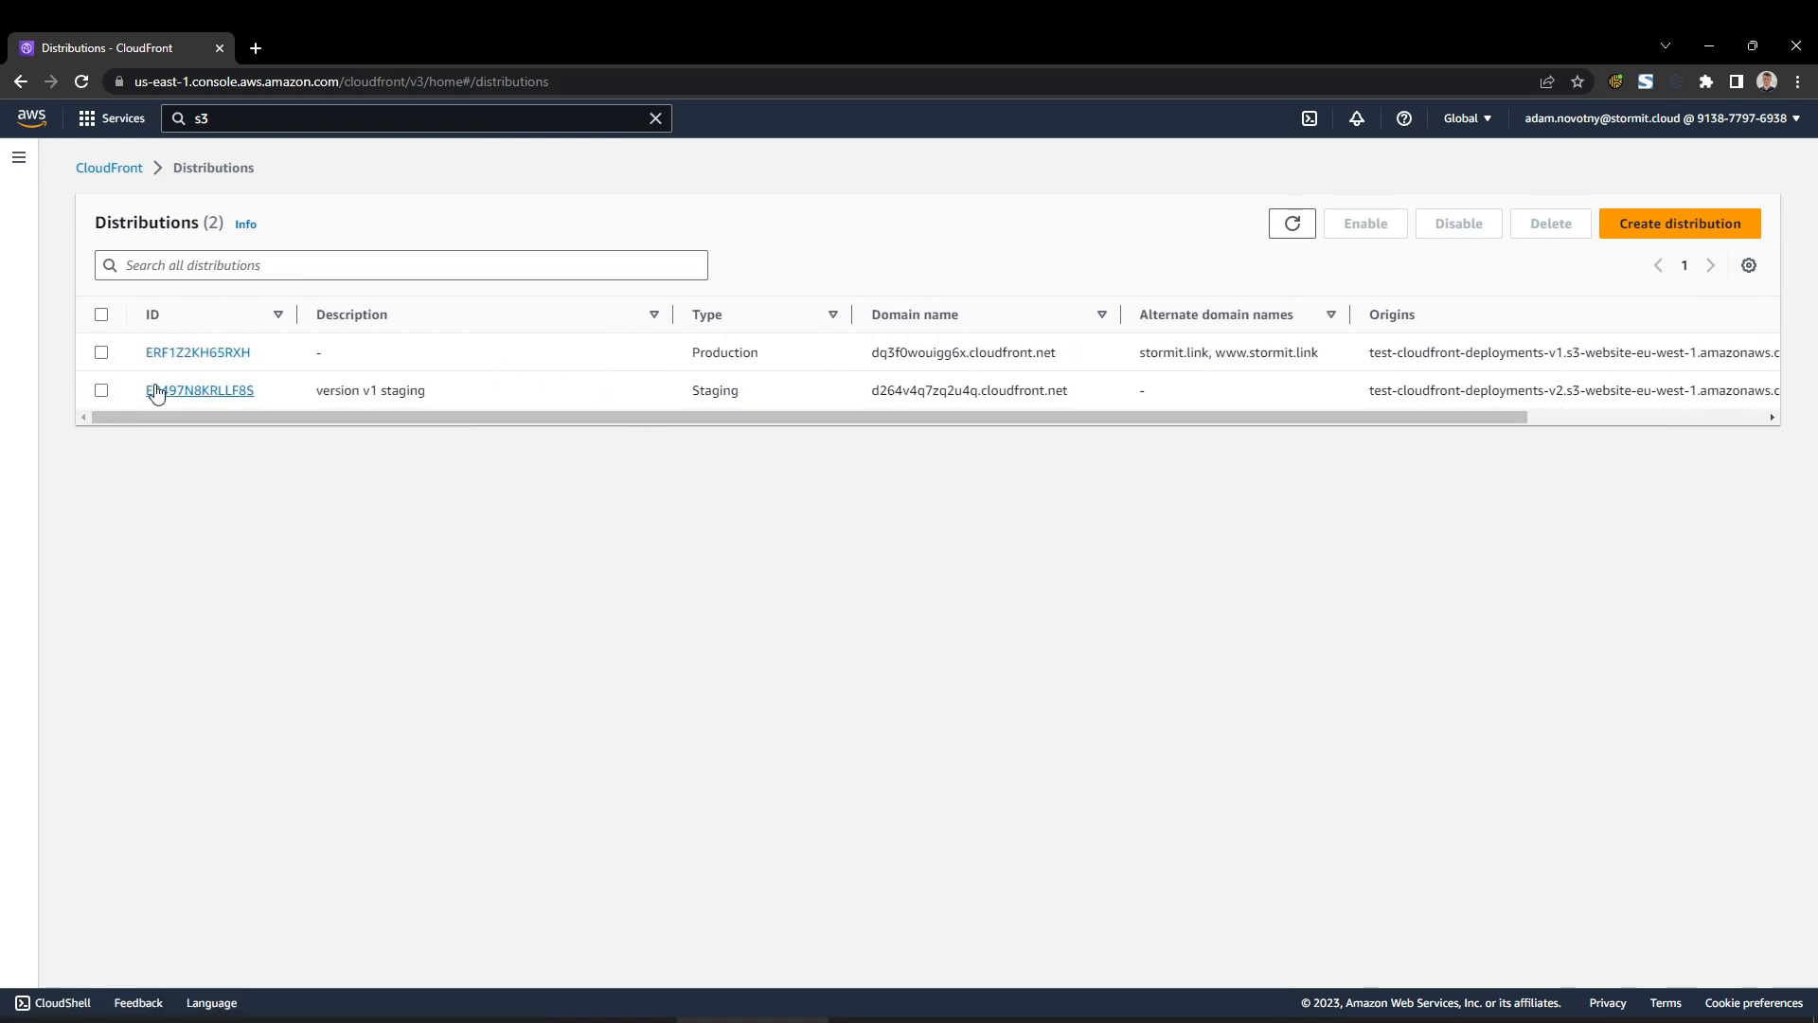
left_click(212, 398)
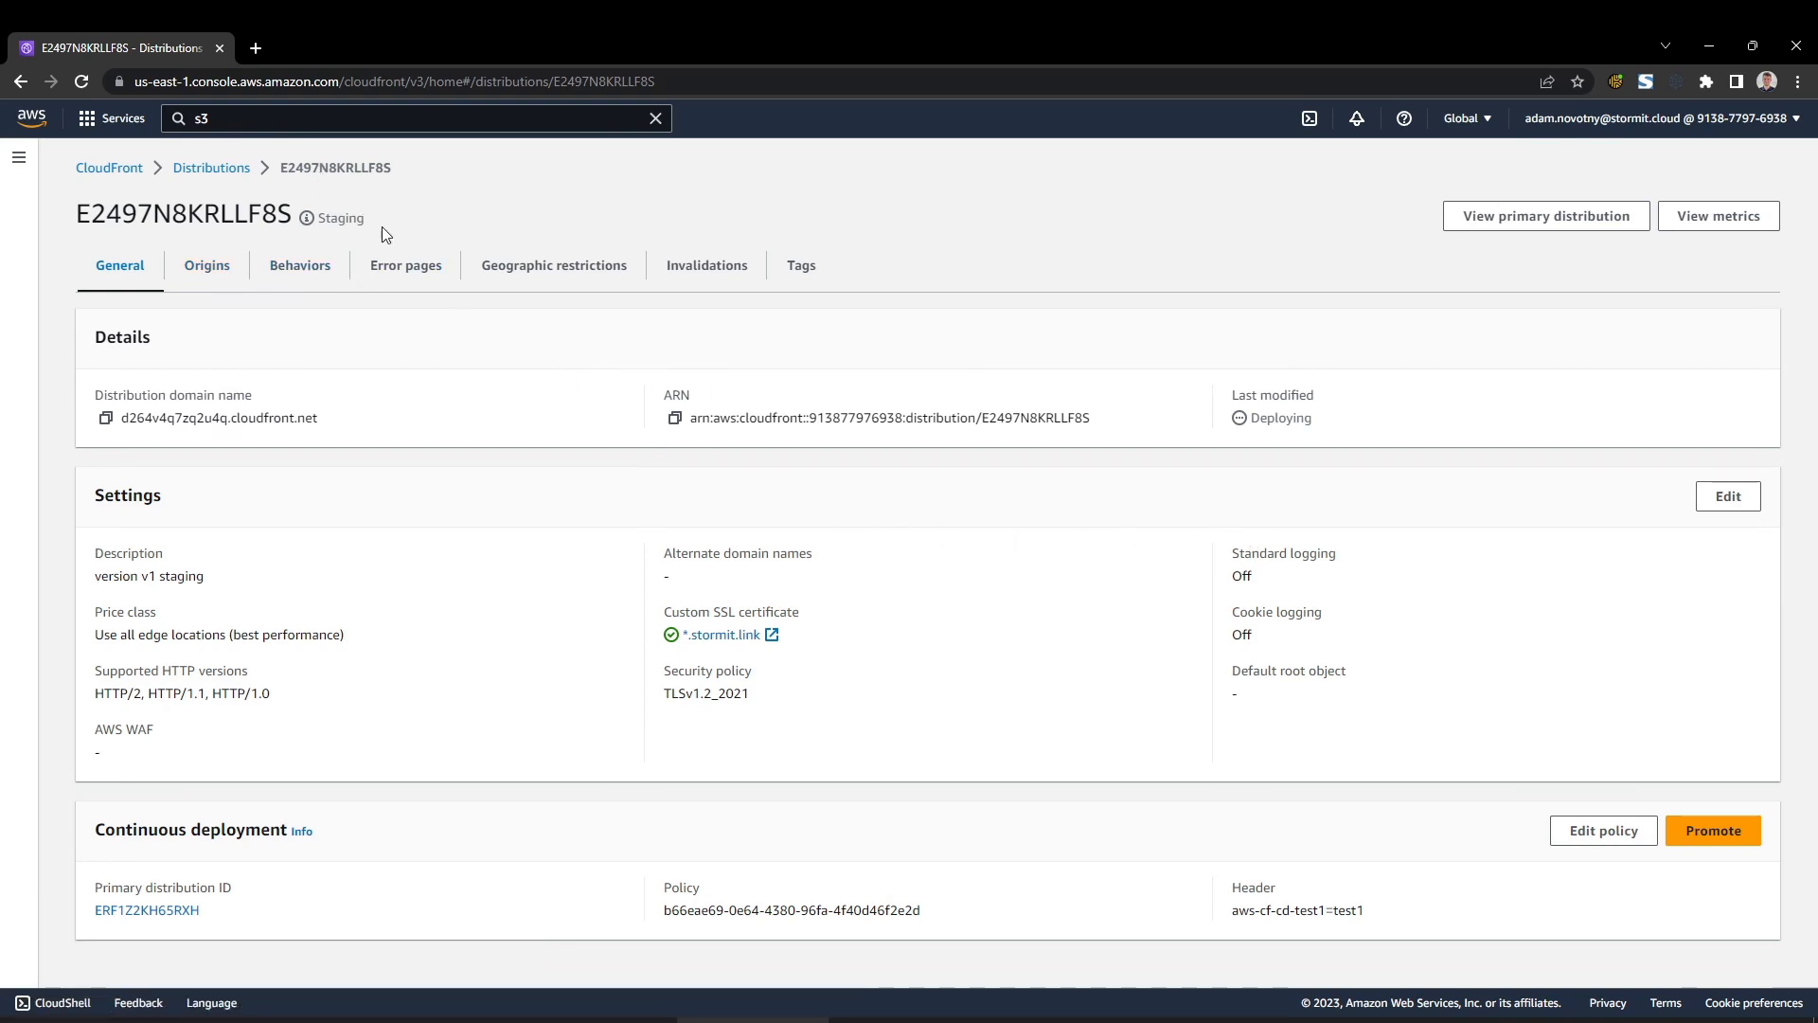
left_click_drag(367, 220, 315, 220)
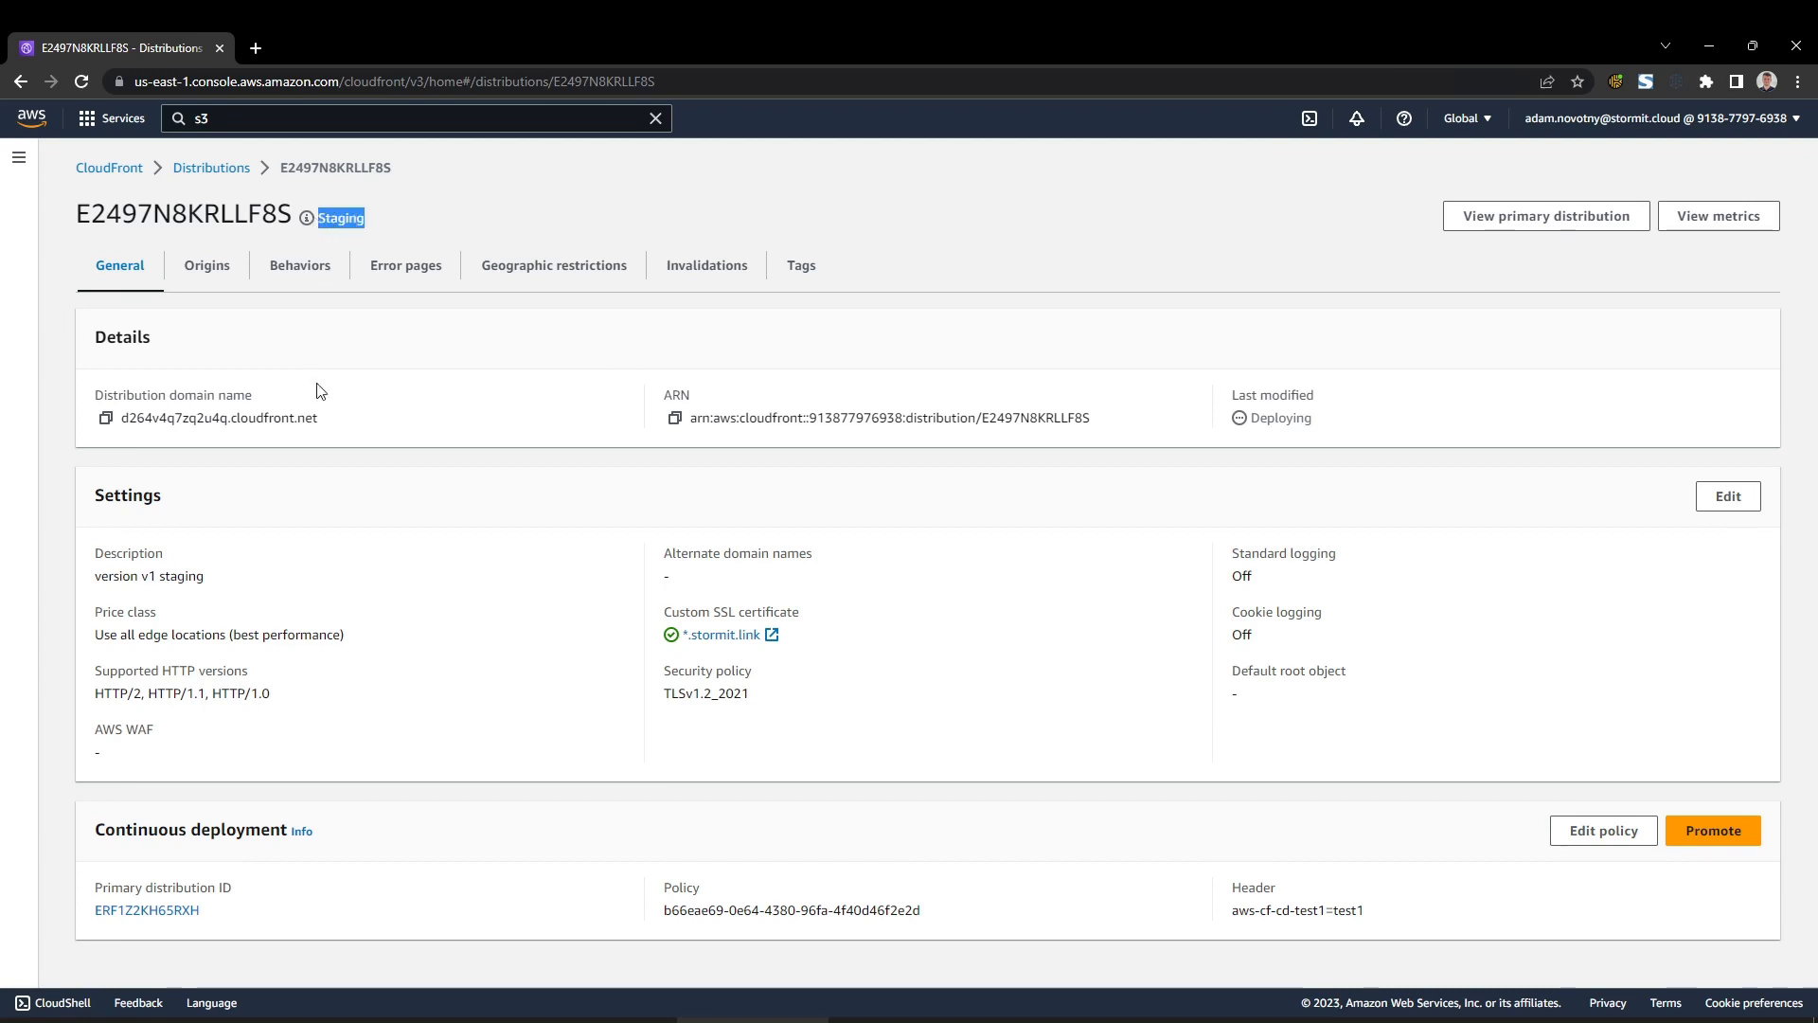
left_click(390, 343)
left_click(219, 171)
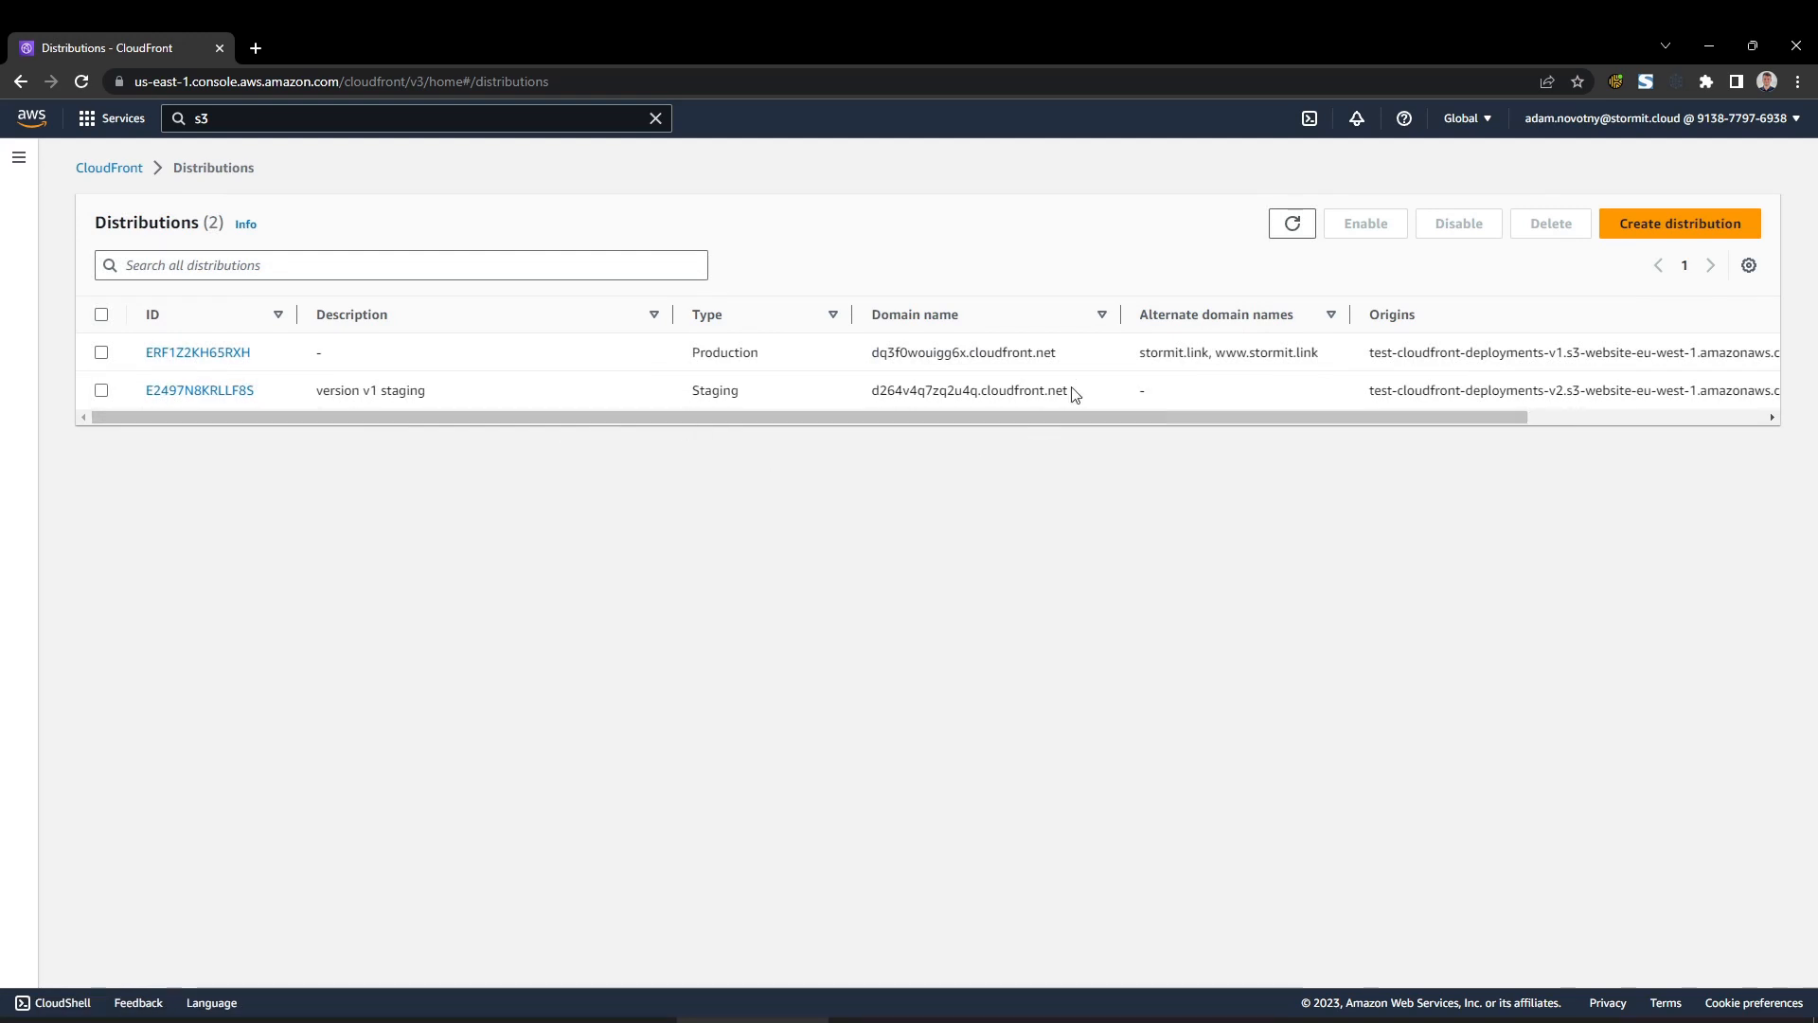
Compare the domain names of the production and staging distributions in the distributions list.
left_click_drag(1073, 393, 873, 357)
left_click(943, 471)
left_click(1071, 360)
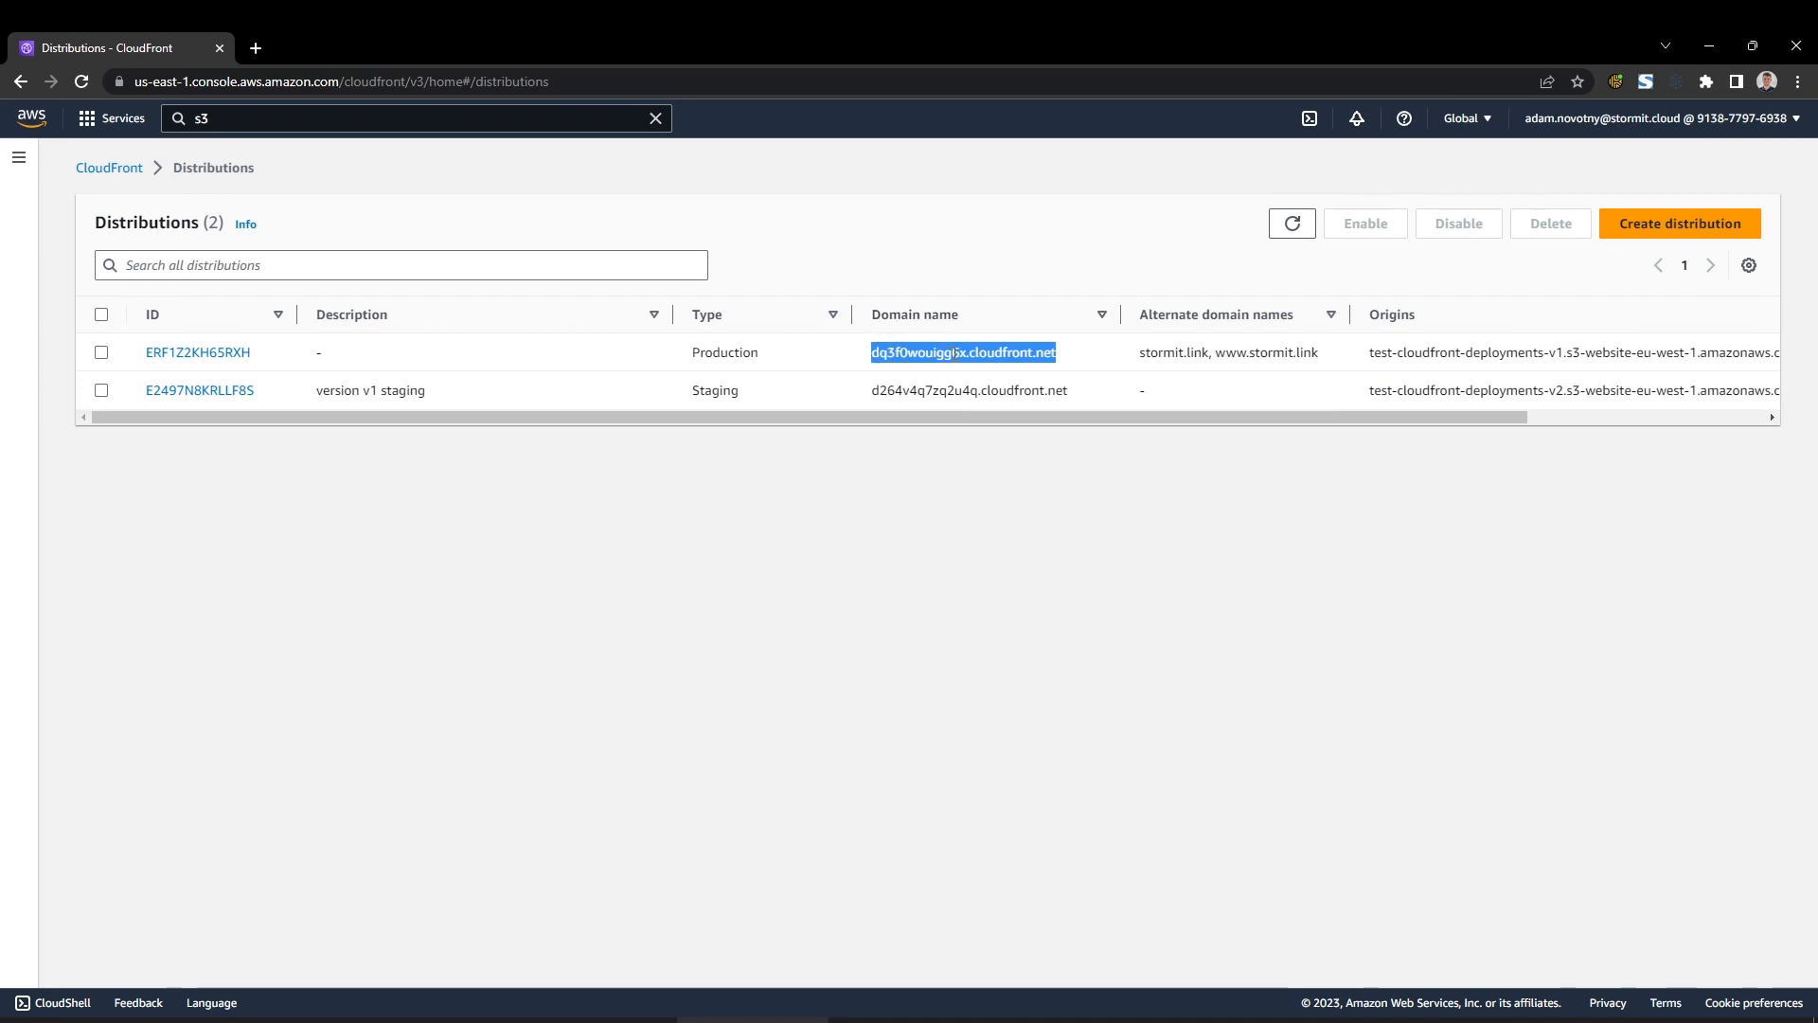
left_click_drag(871, 391, 1069, 391)
left_click(1077, 357)
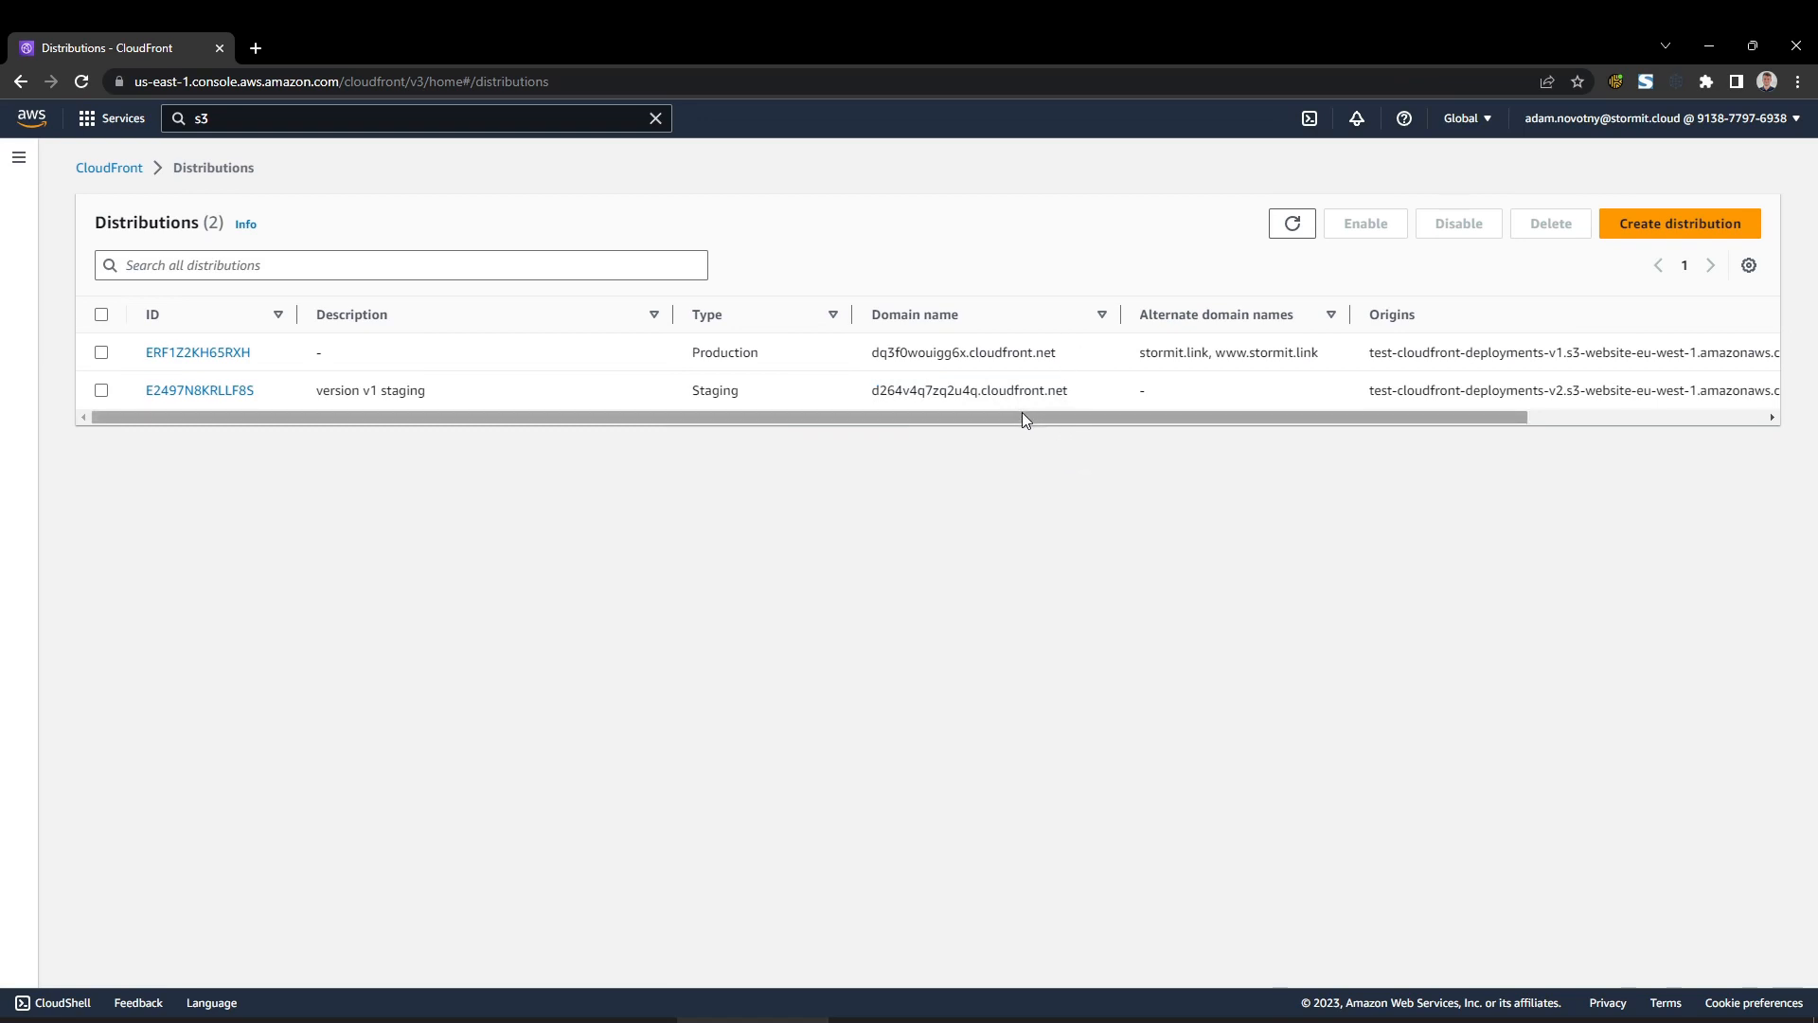
left_click_drag(1085, 396, 856, 396)
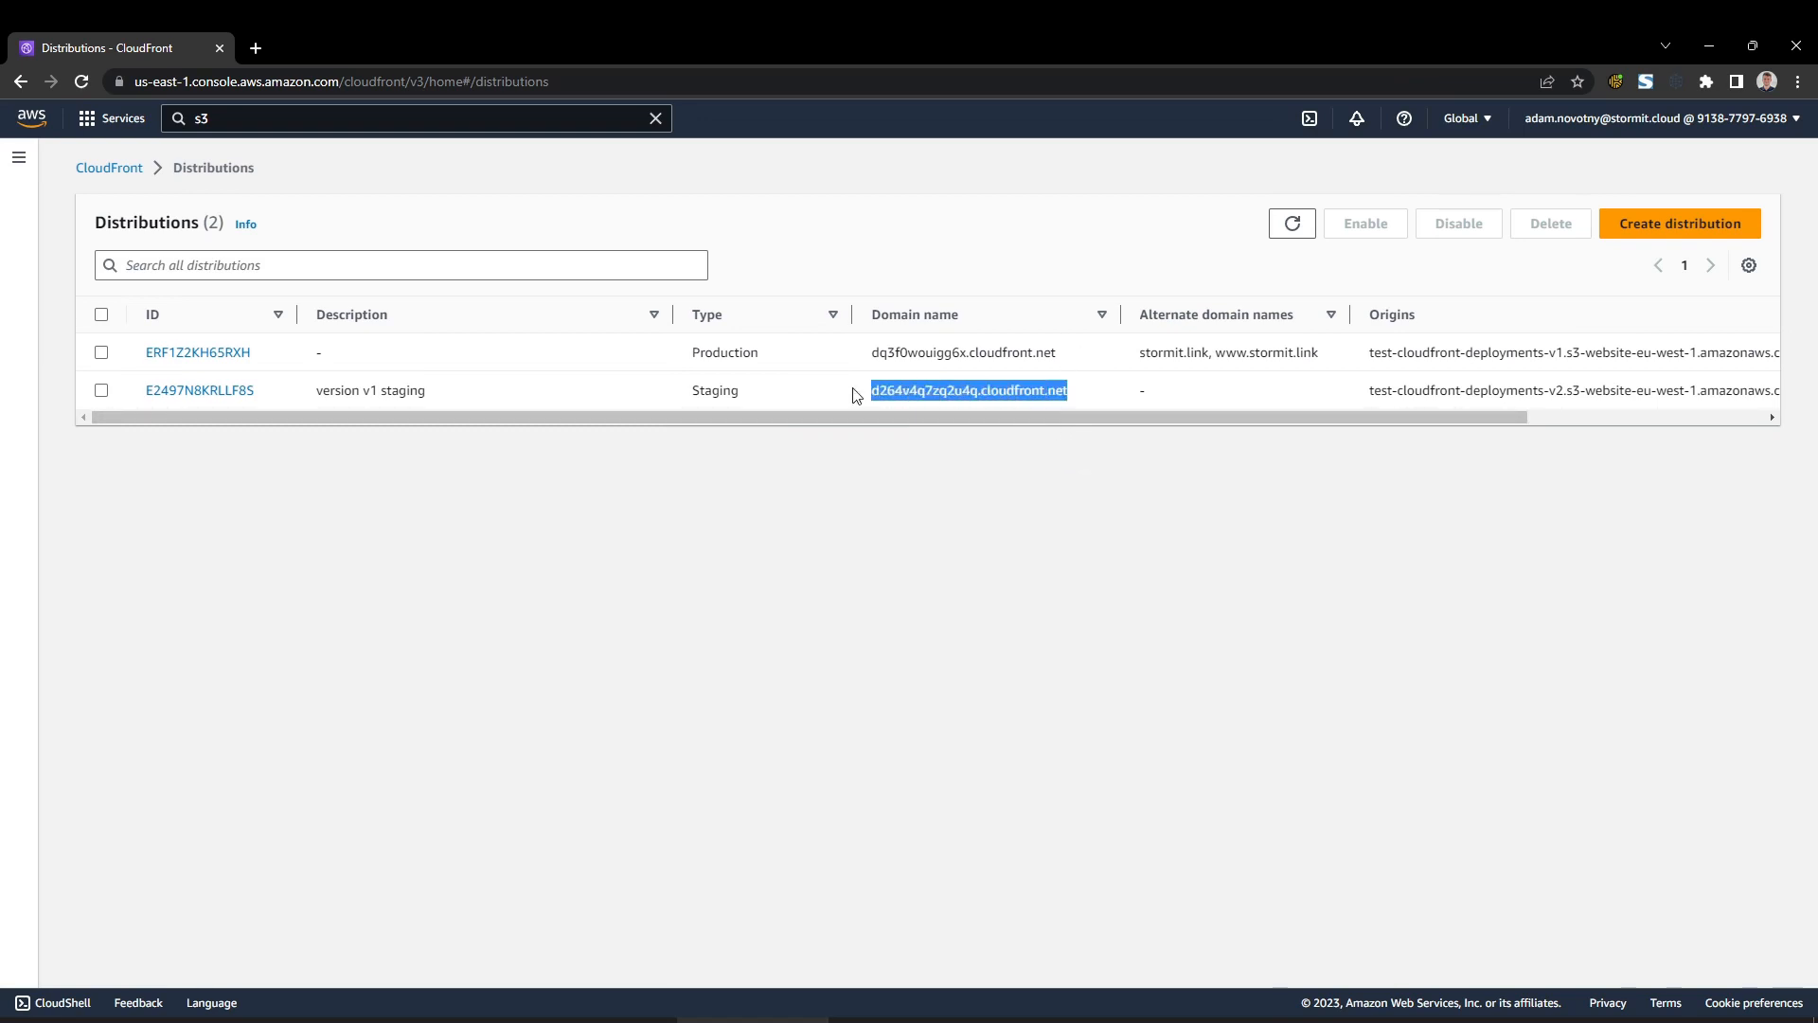
left_click(1053, 440)
left_click_drag(1059, 417, 759, 435)
left_click_drag(860, 393, 1089, 396)
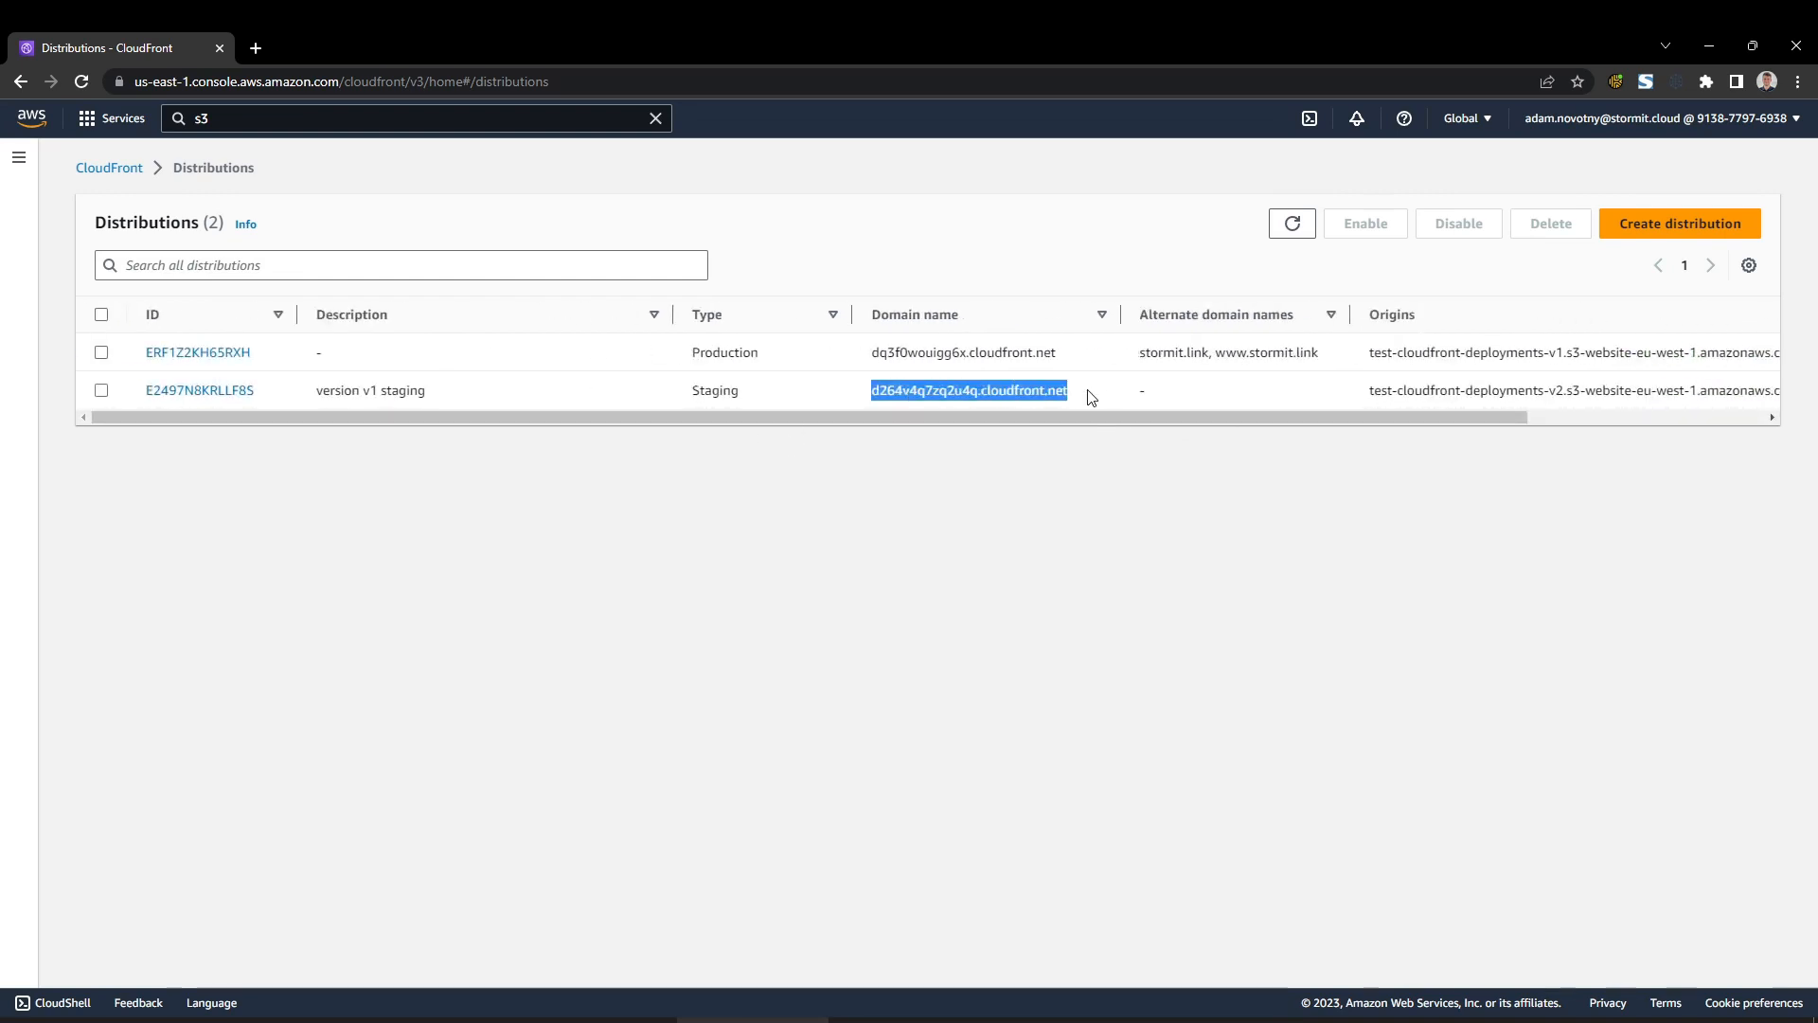
left_click(1304, 494)
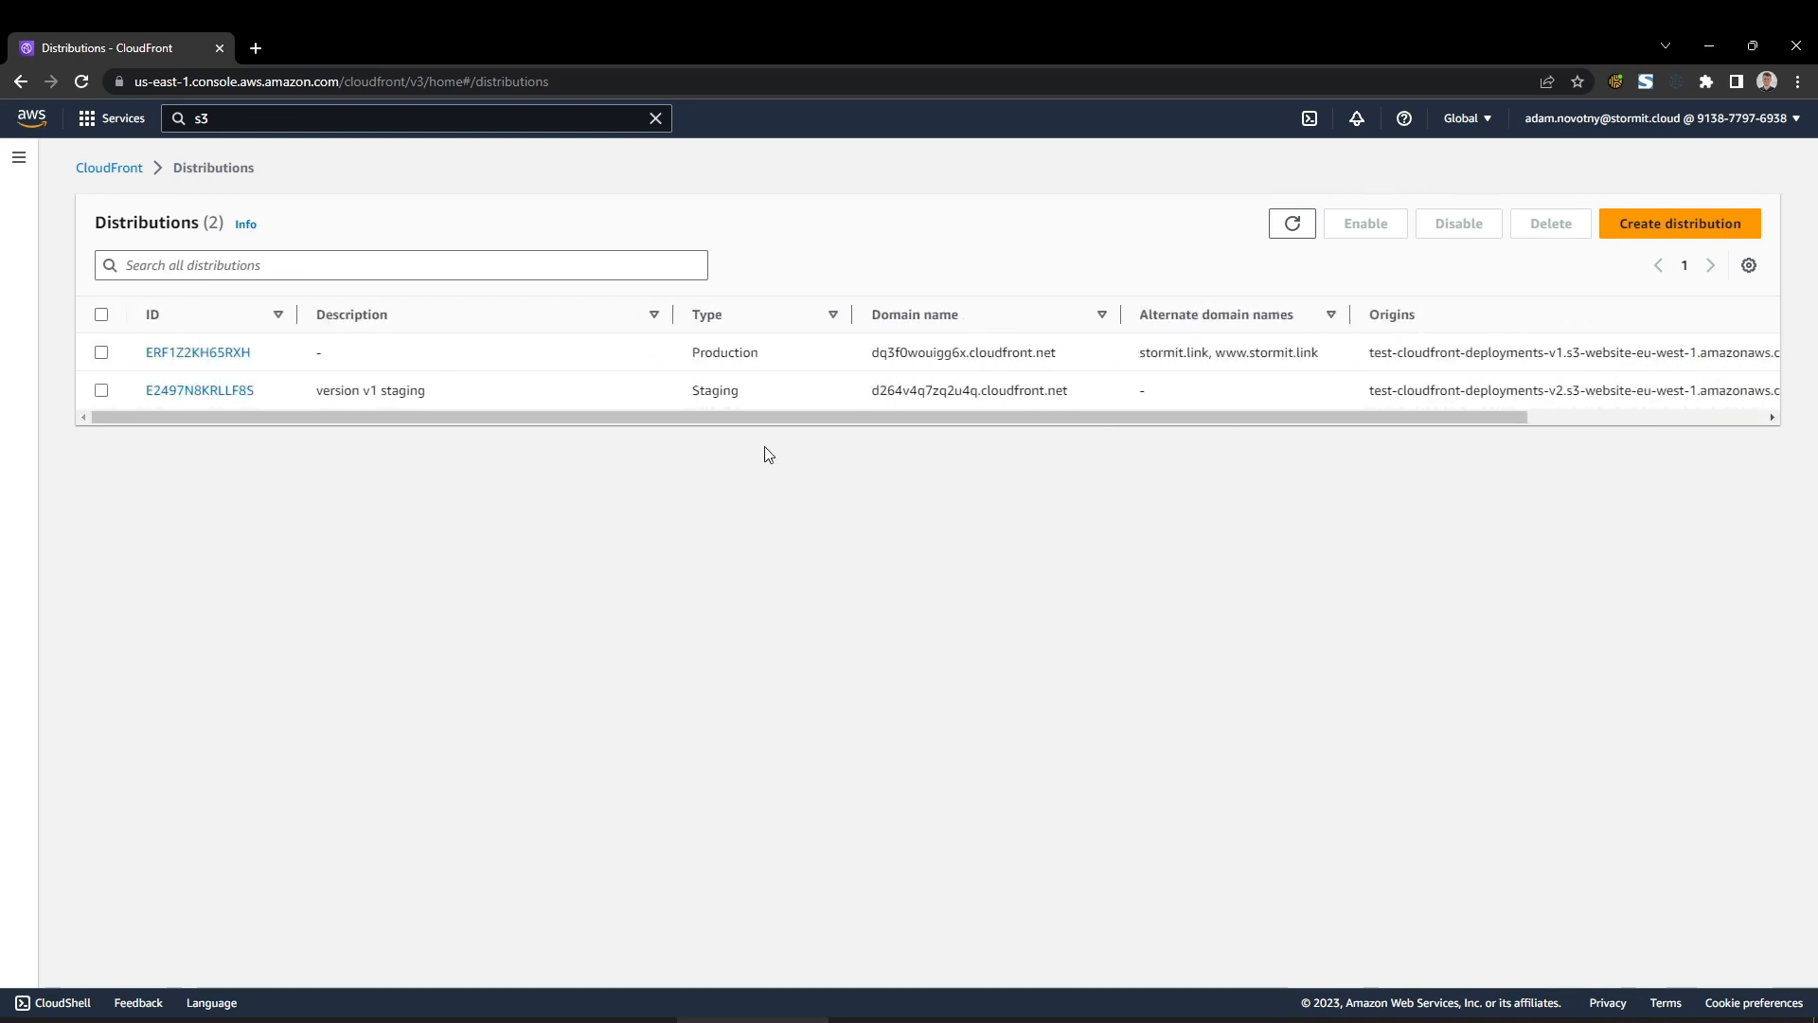
left_click_drag(861, 356, 1104, 358)
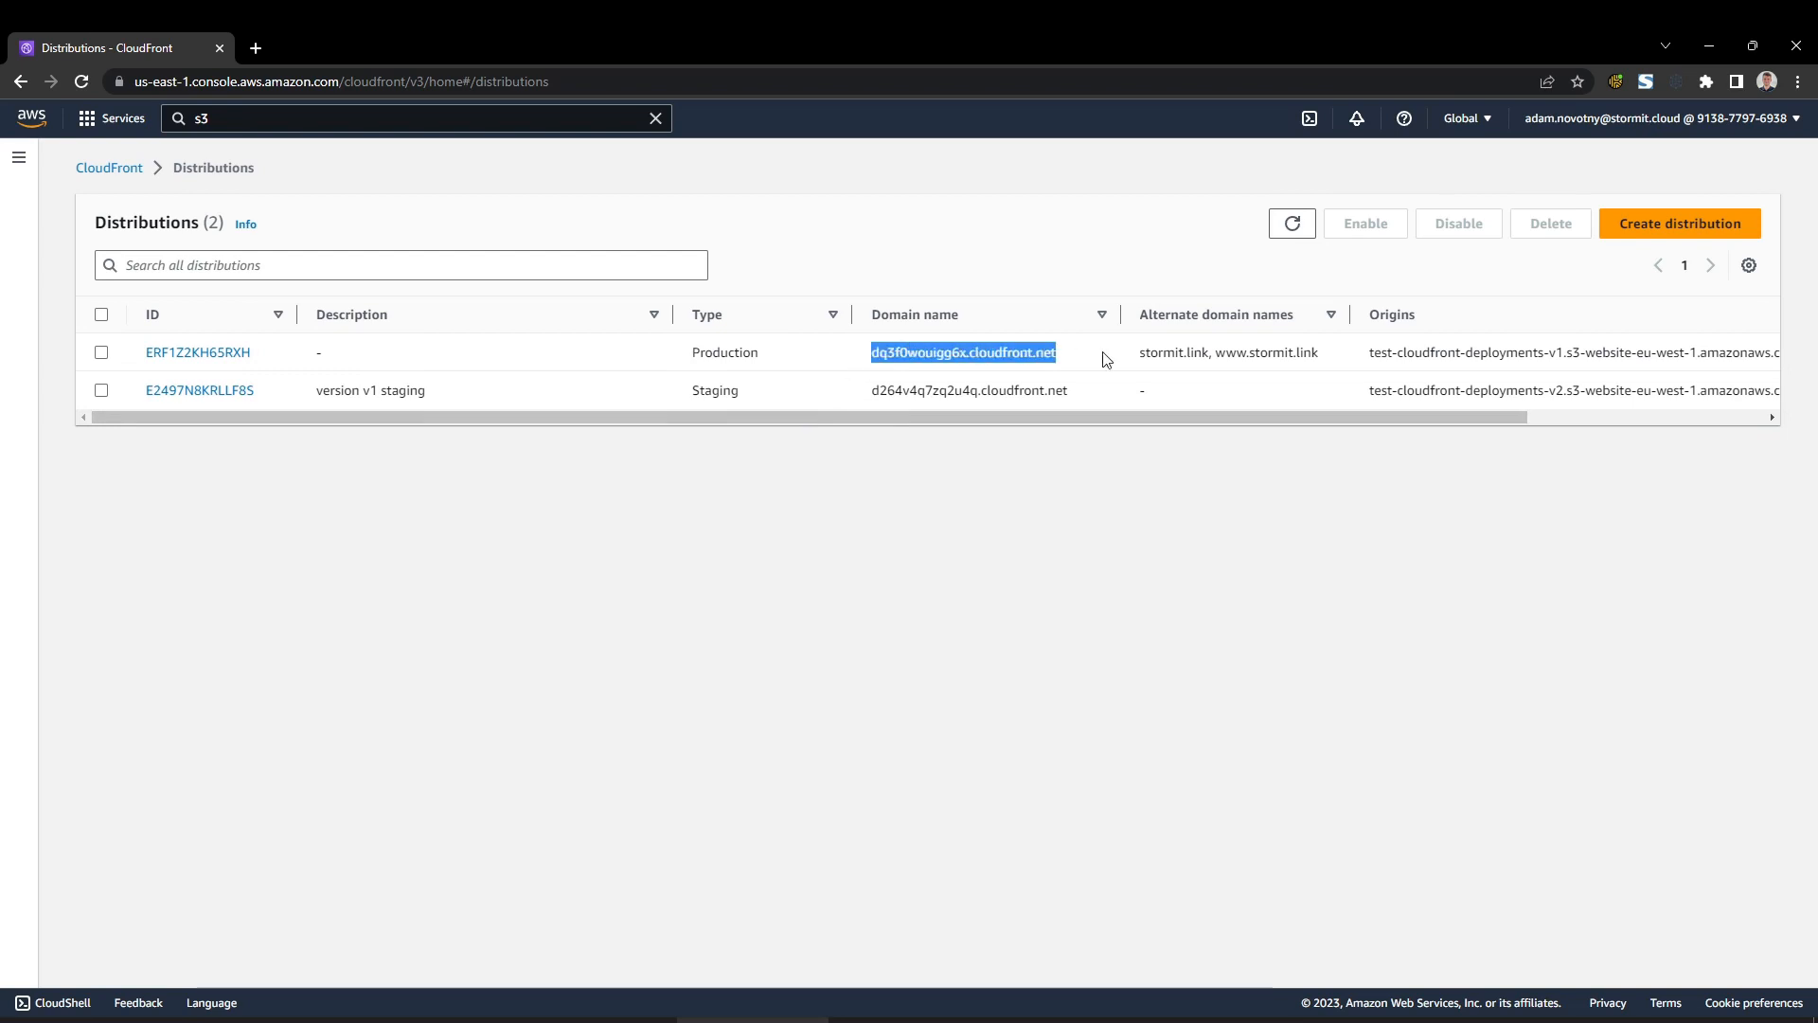
left_click(1091, 510)
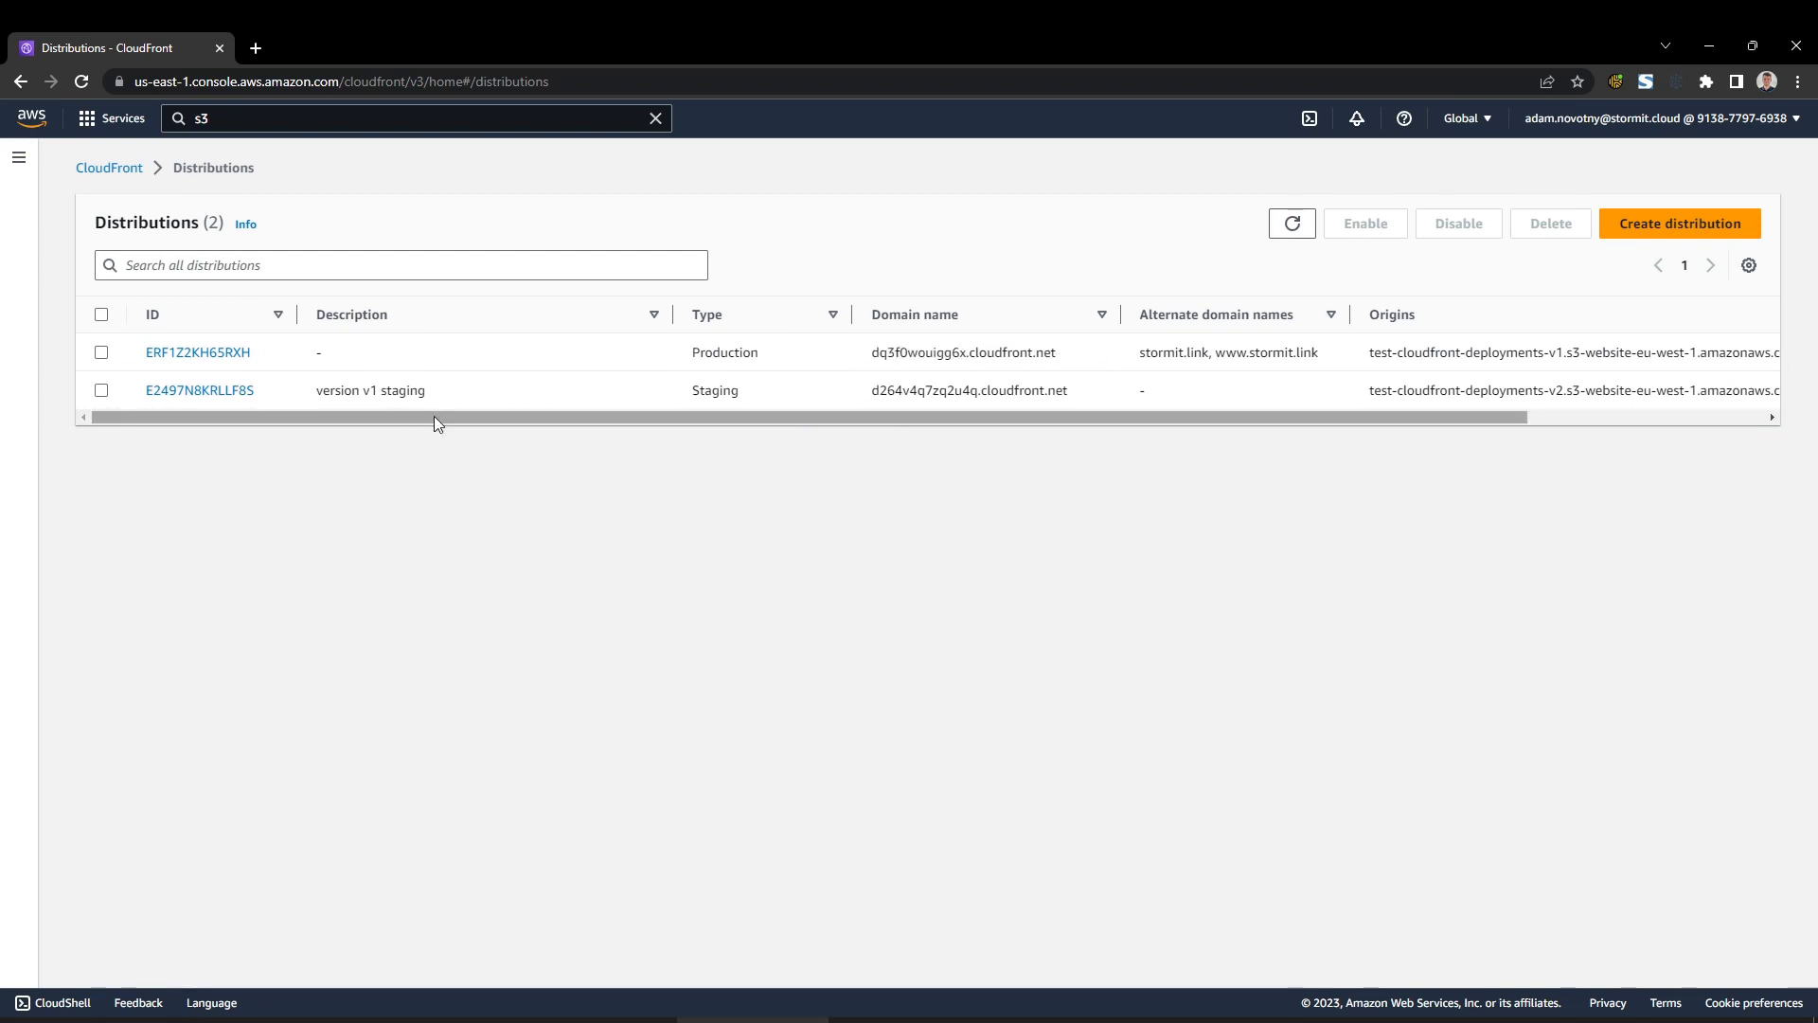
left_click_drag(955, 416, 1392, 437)
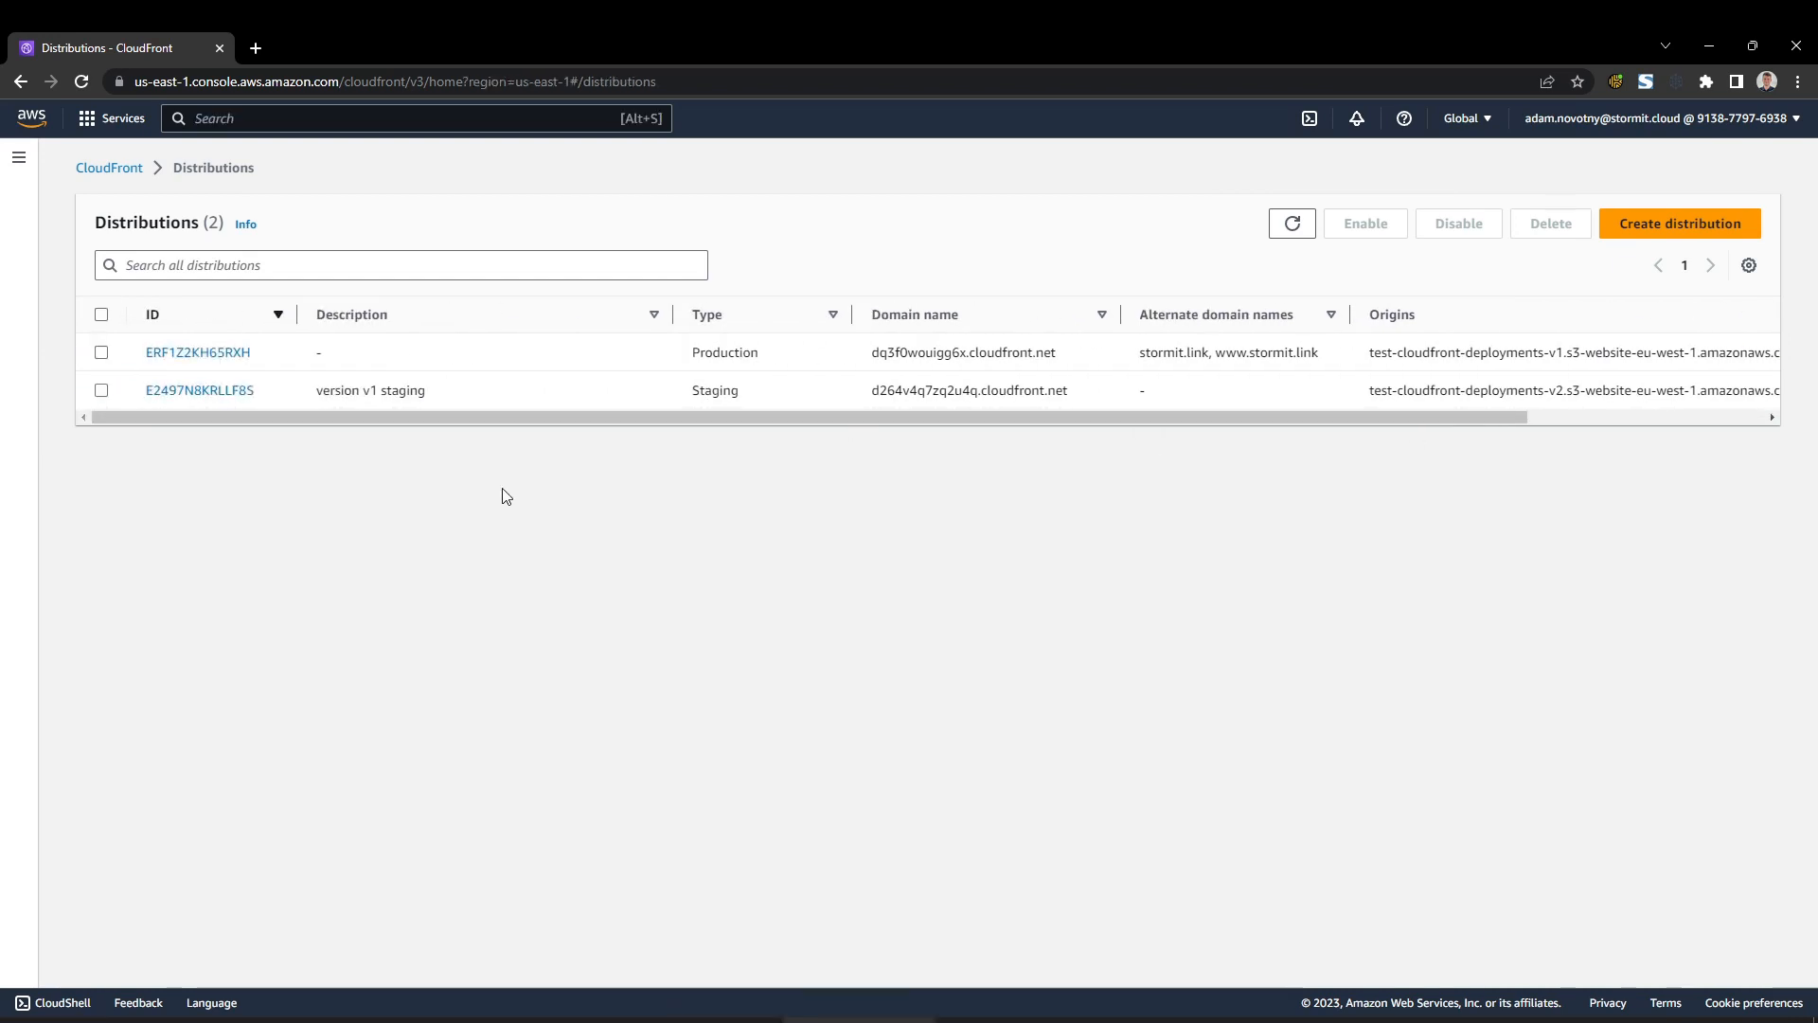
left_click_drag(629, 419, 521, 421)
Search the web for "modify header value chrome", view the Modify Header Value (HTTP Headers) extension's store page and close it.
left_click(252, 53)
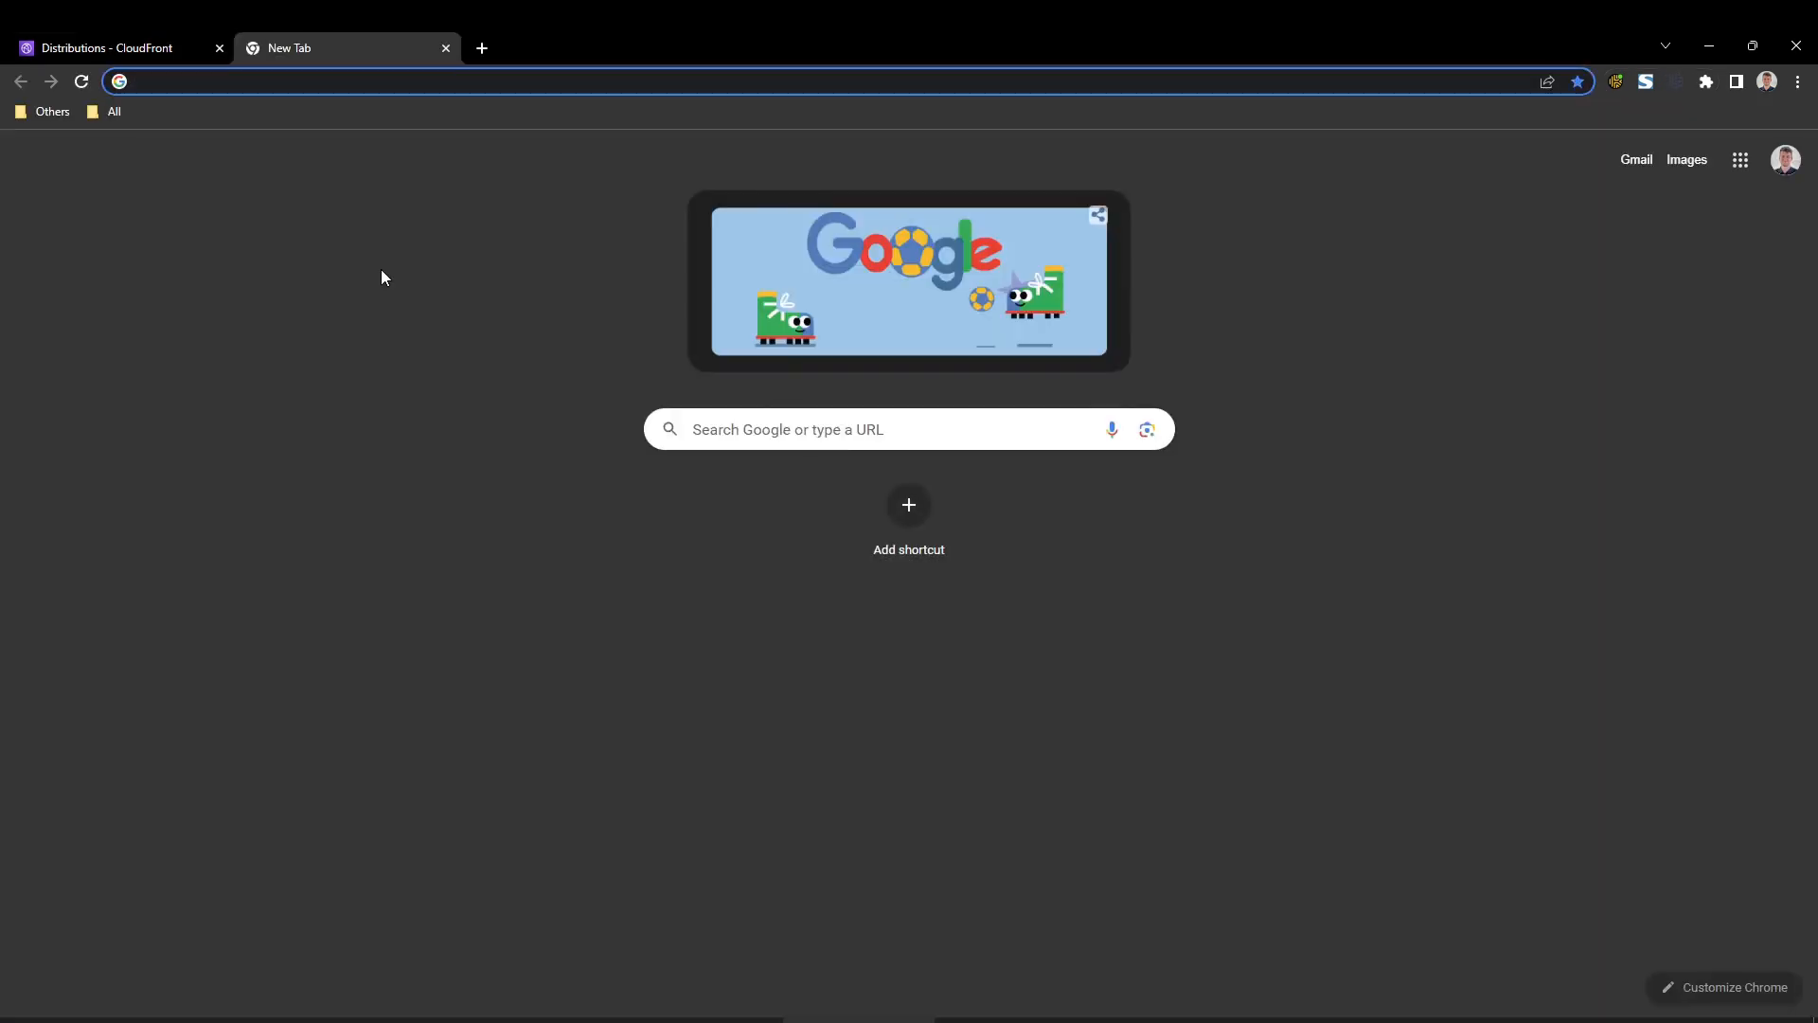
type("modi")
key("Return")
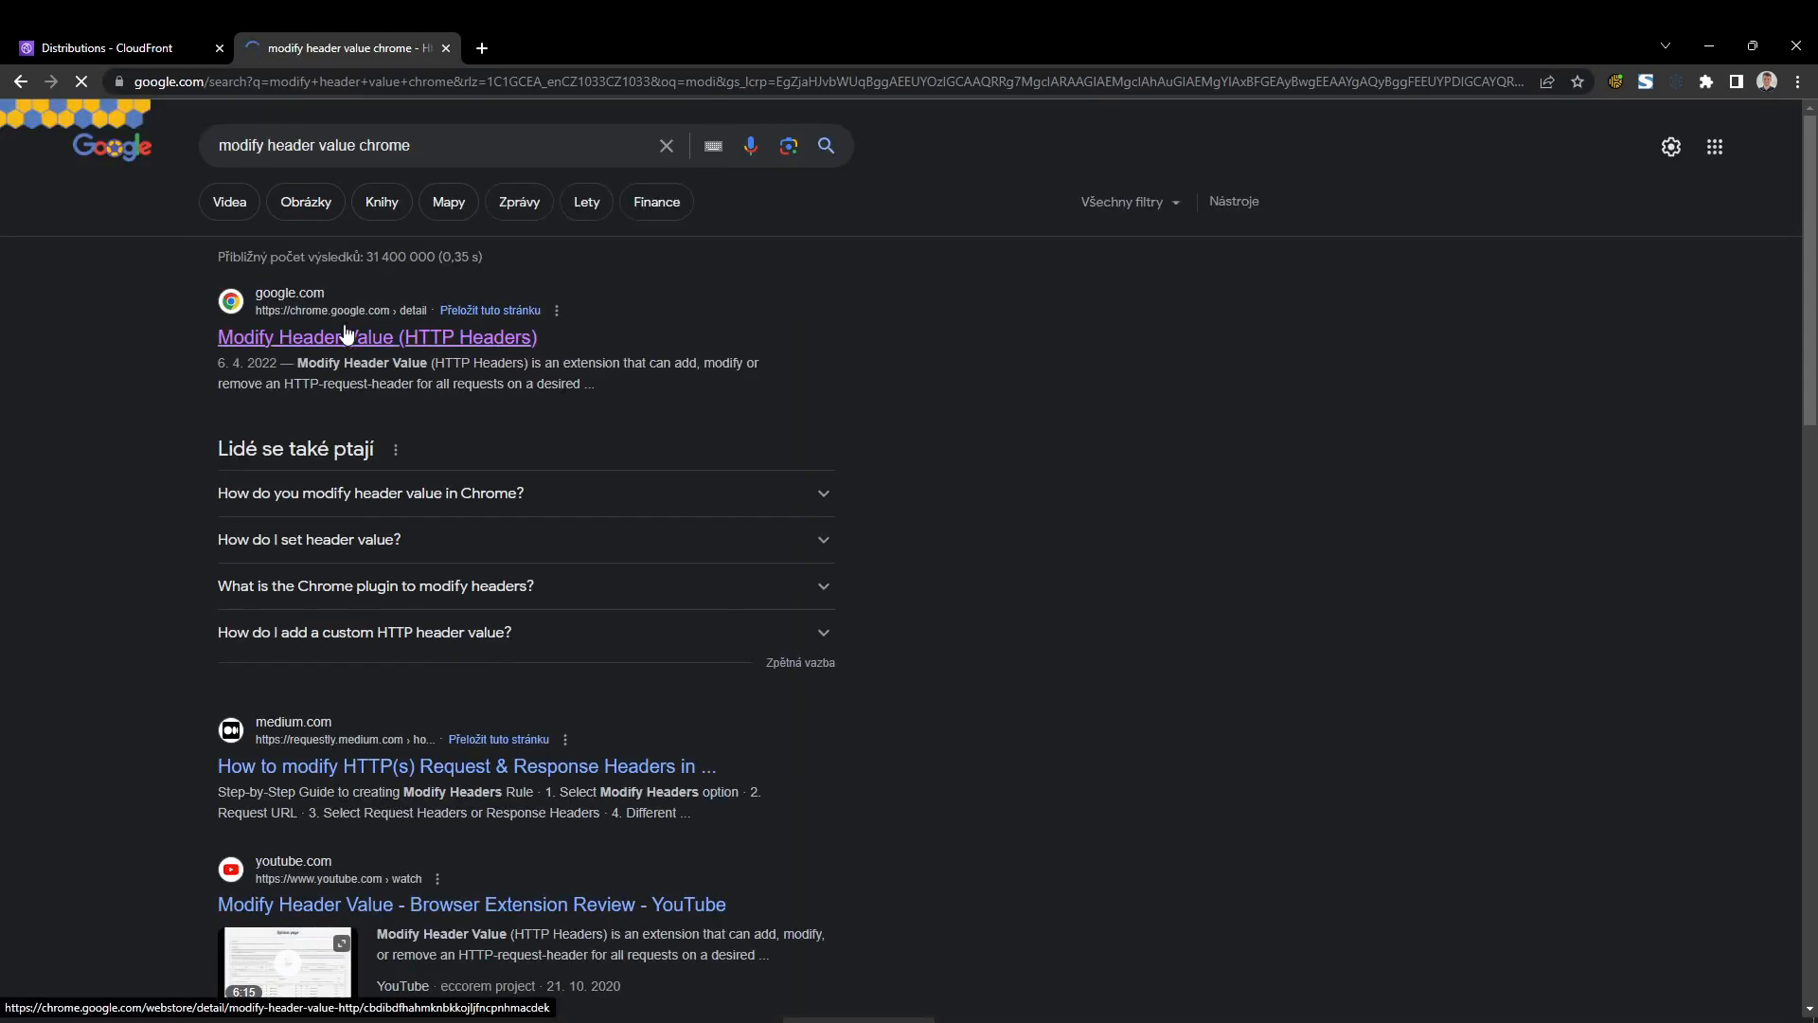
left_click(318, 338)
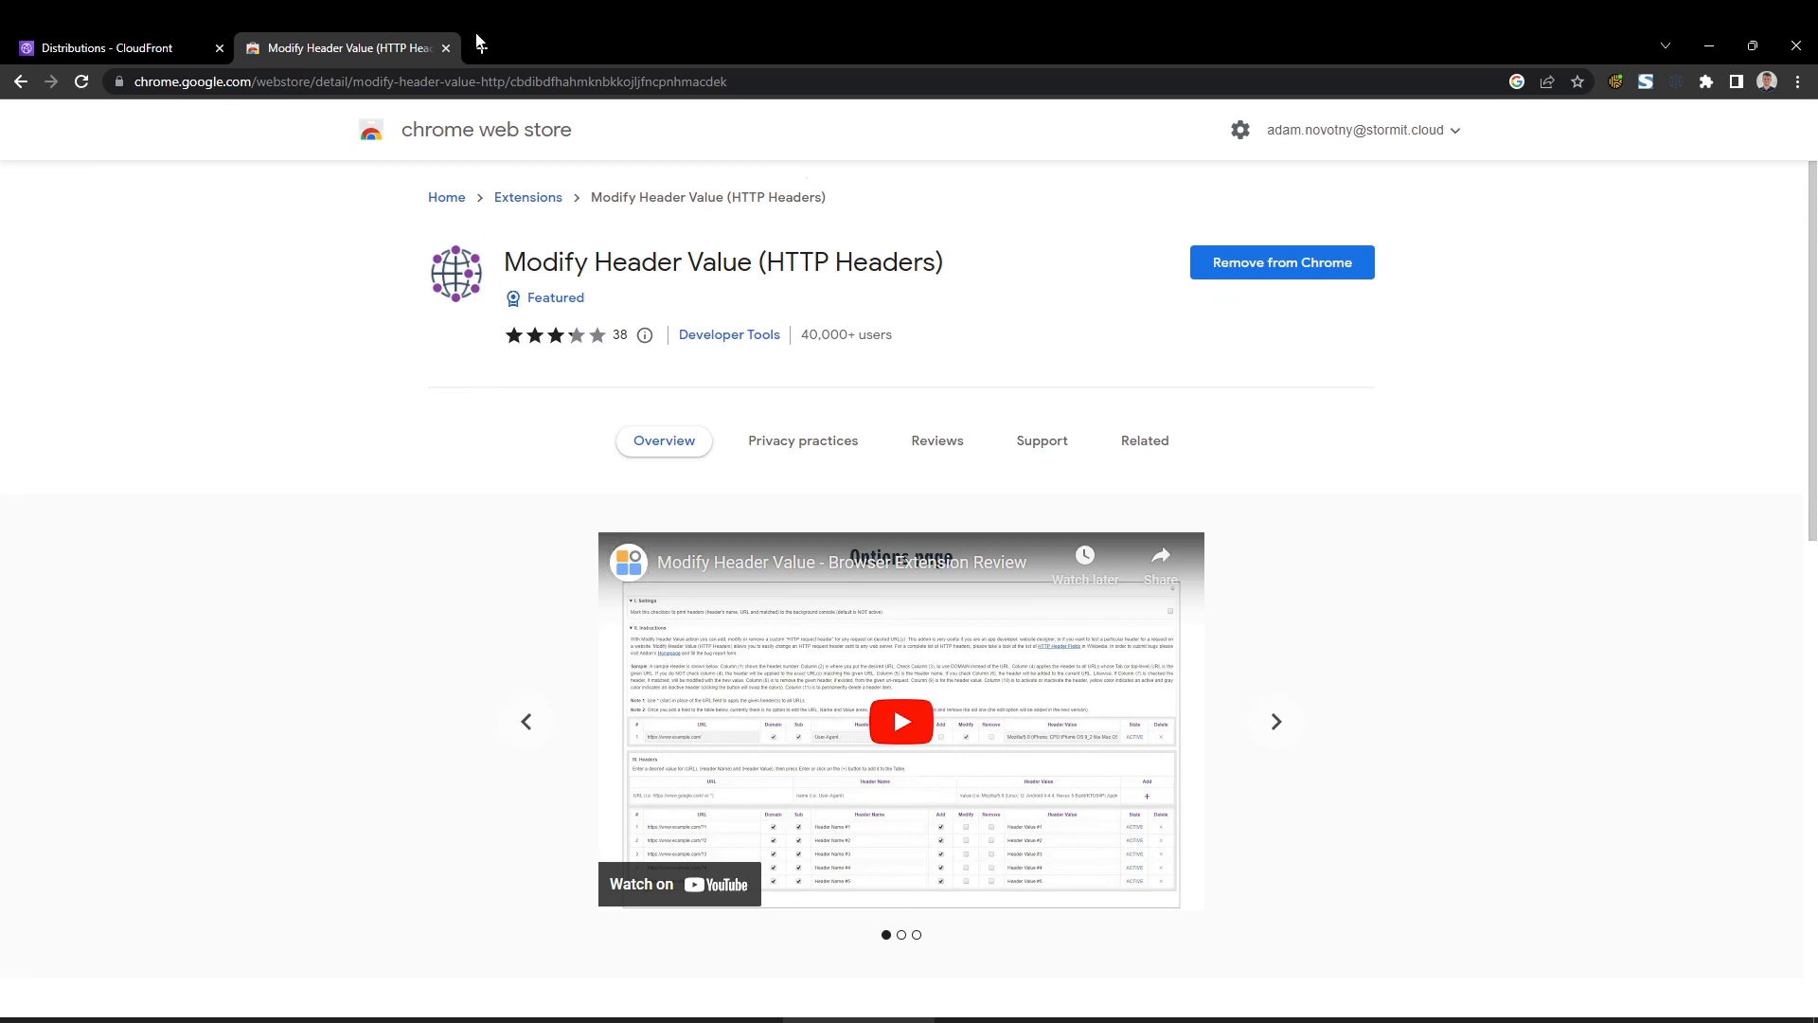
mouse_move(516, 306)
left_click(445, 49)
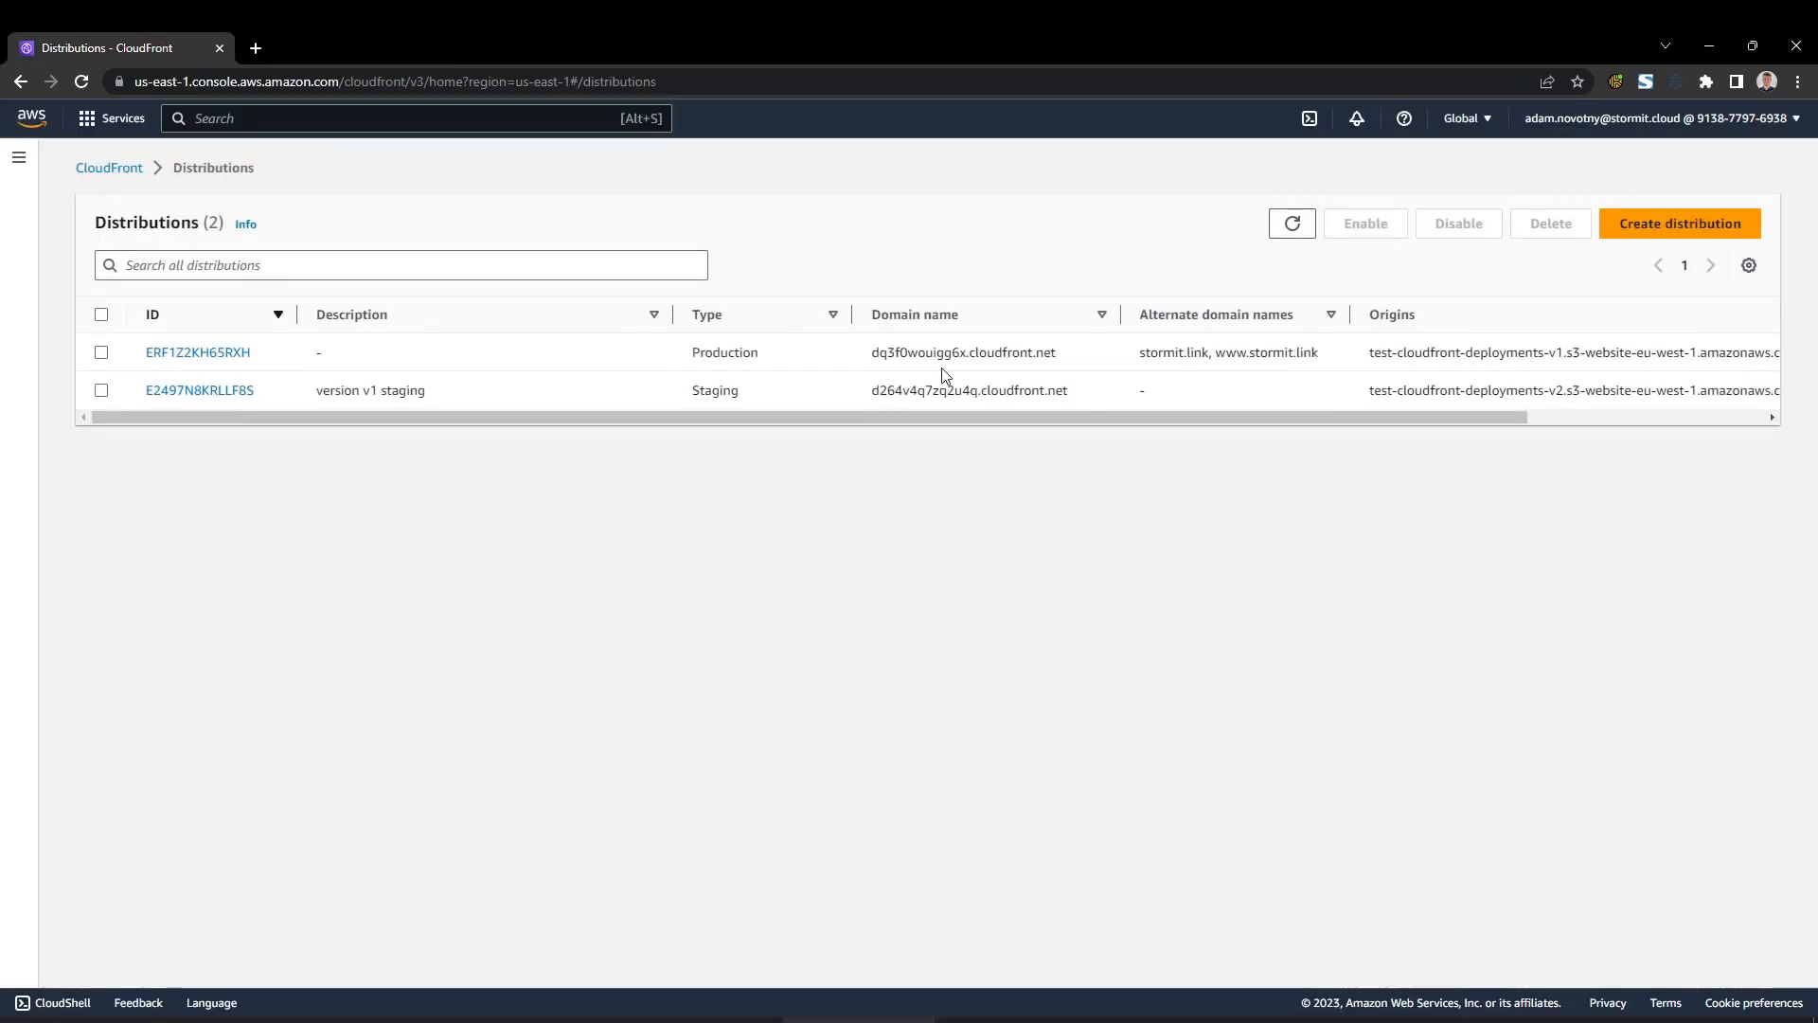
Open the options page of the Modify Header Value (HTTP Headers) browser extension.
right_click(1674, 83)
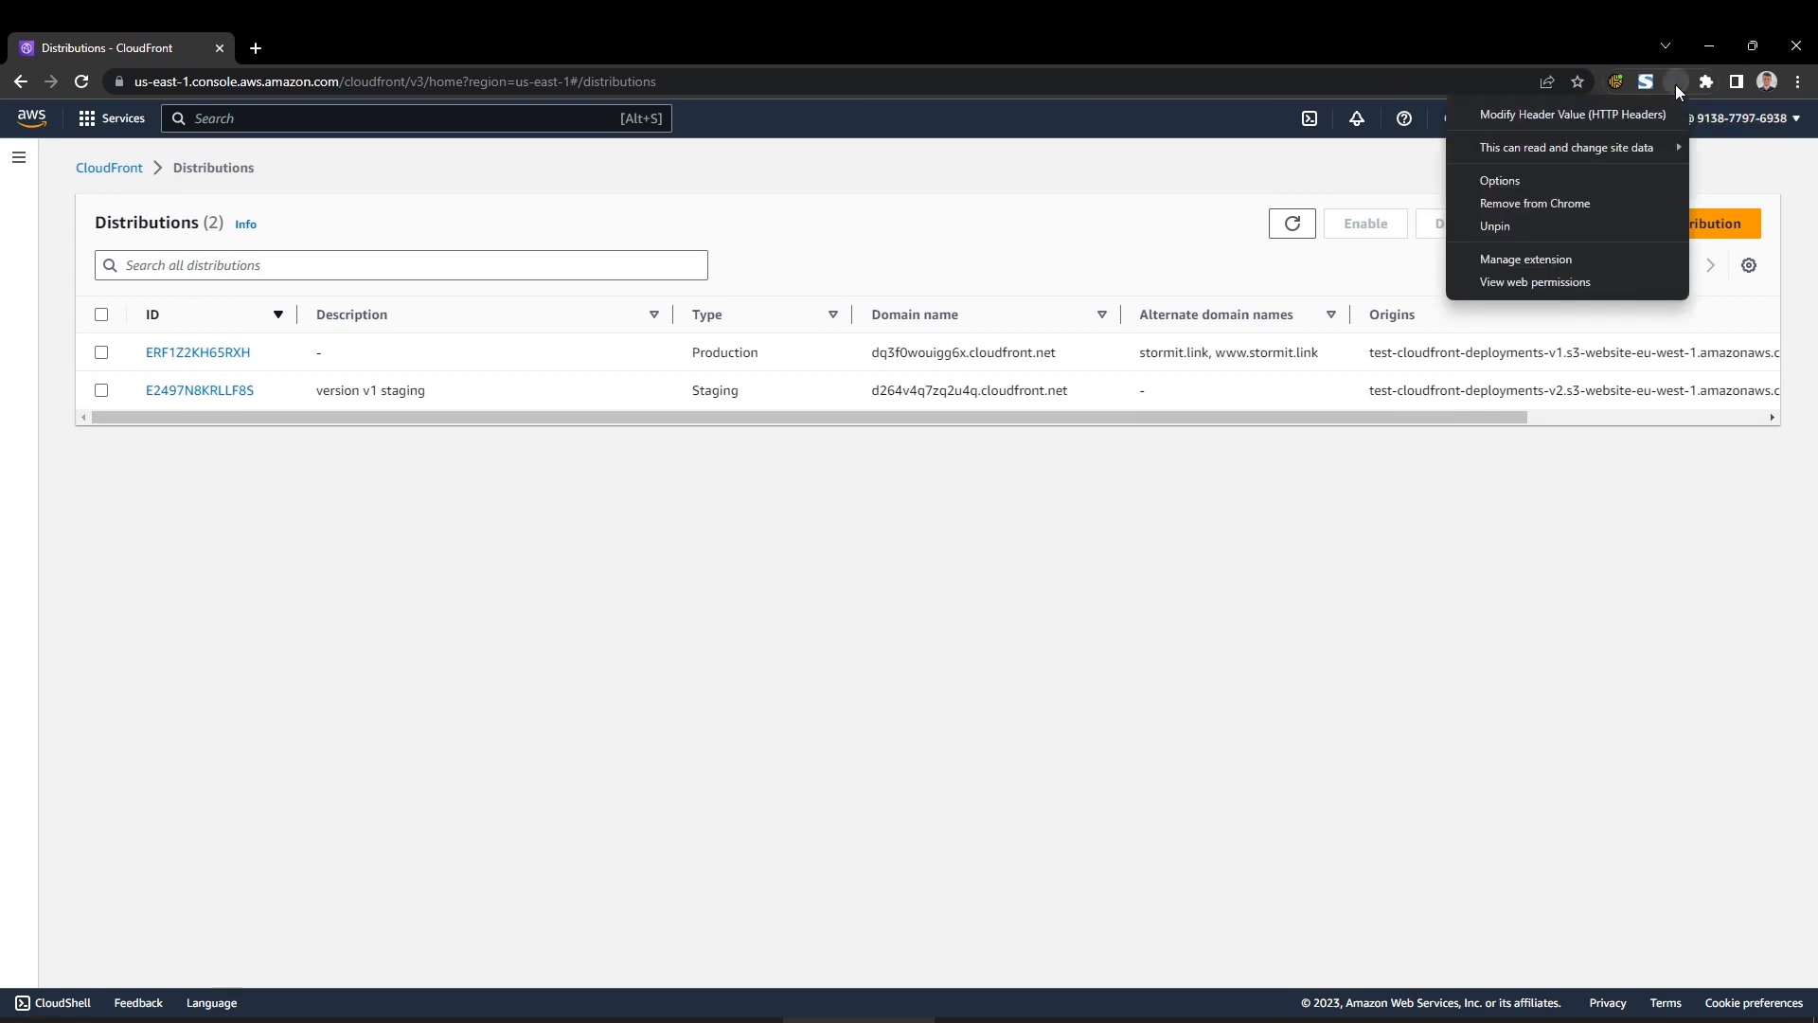
left_click(1674, 83)
left_click(1446, 161)
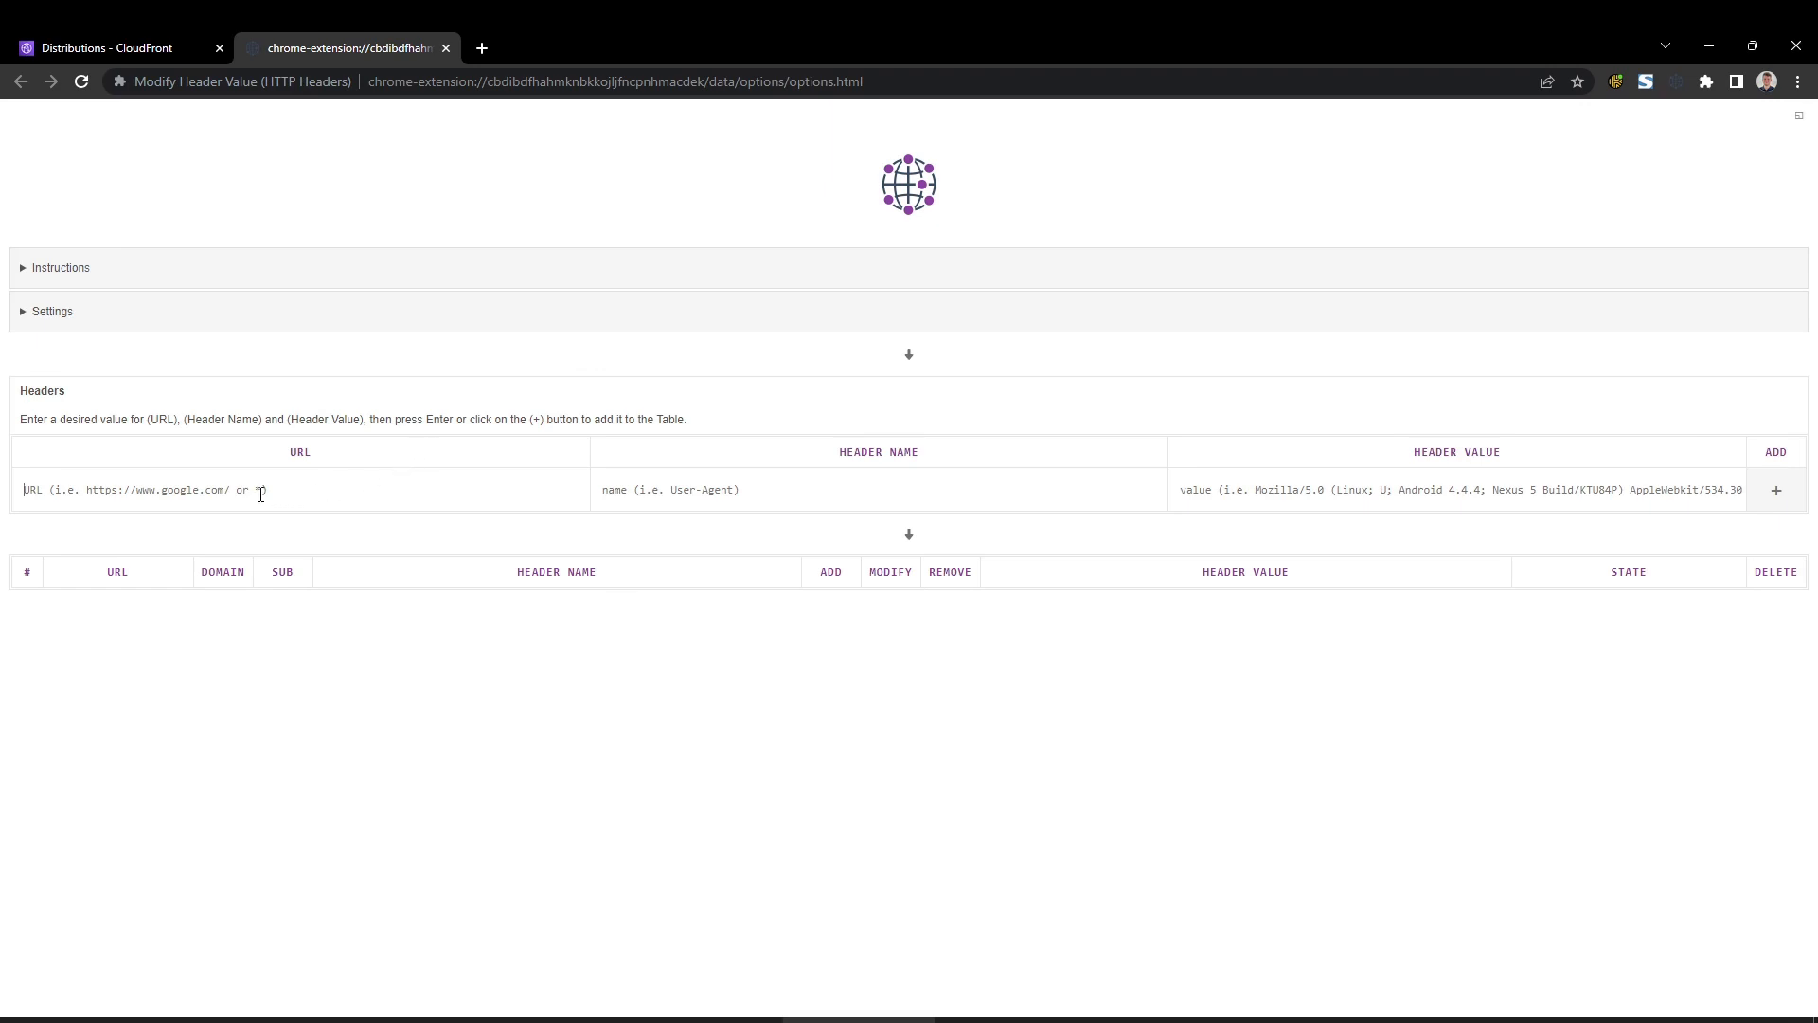
Open stormit.link in a new tab and paste its address as the URL of a new header rule in the extension.
left_click(476, 47)
type("storm")
key("Return")
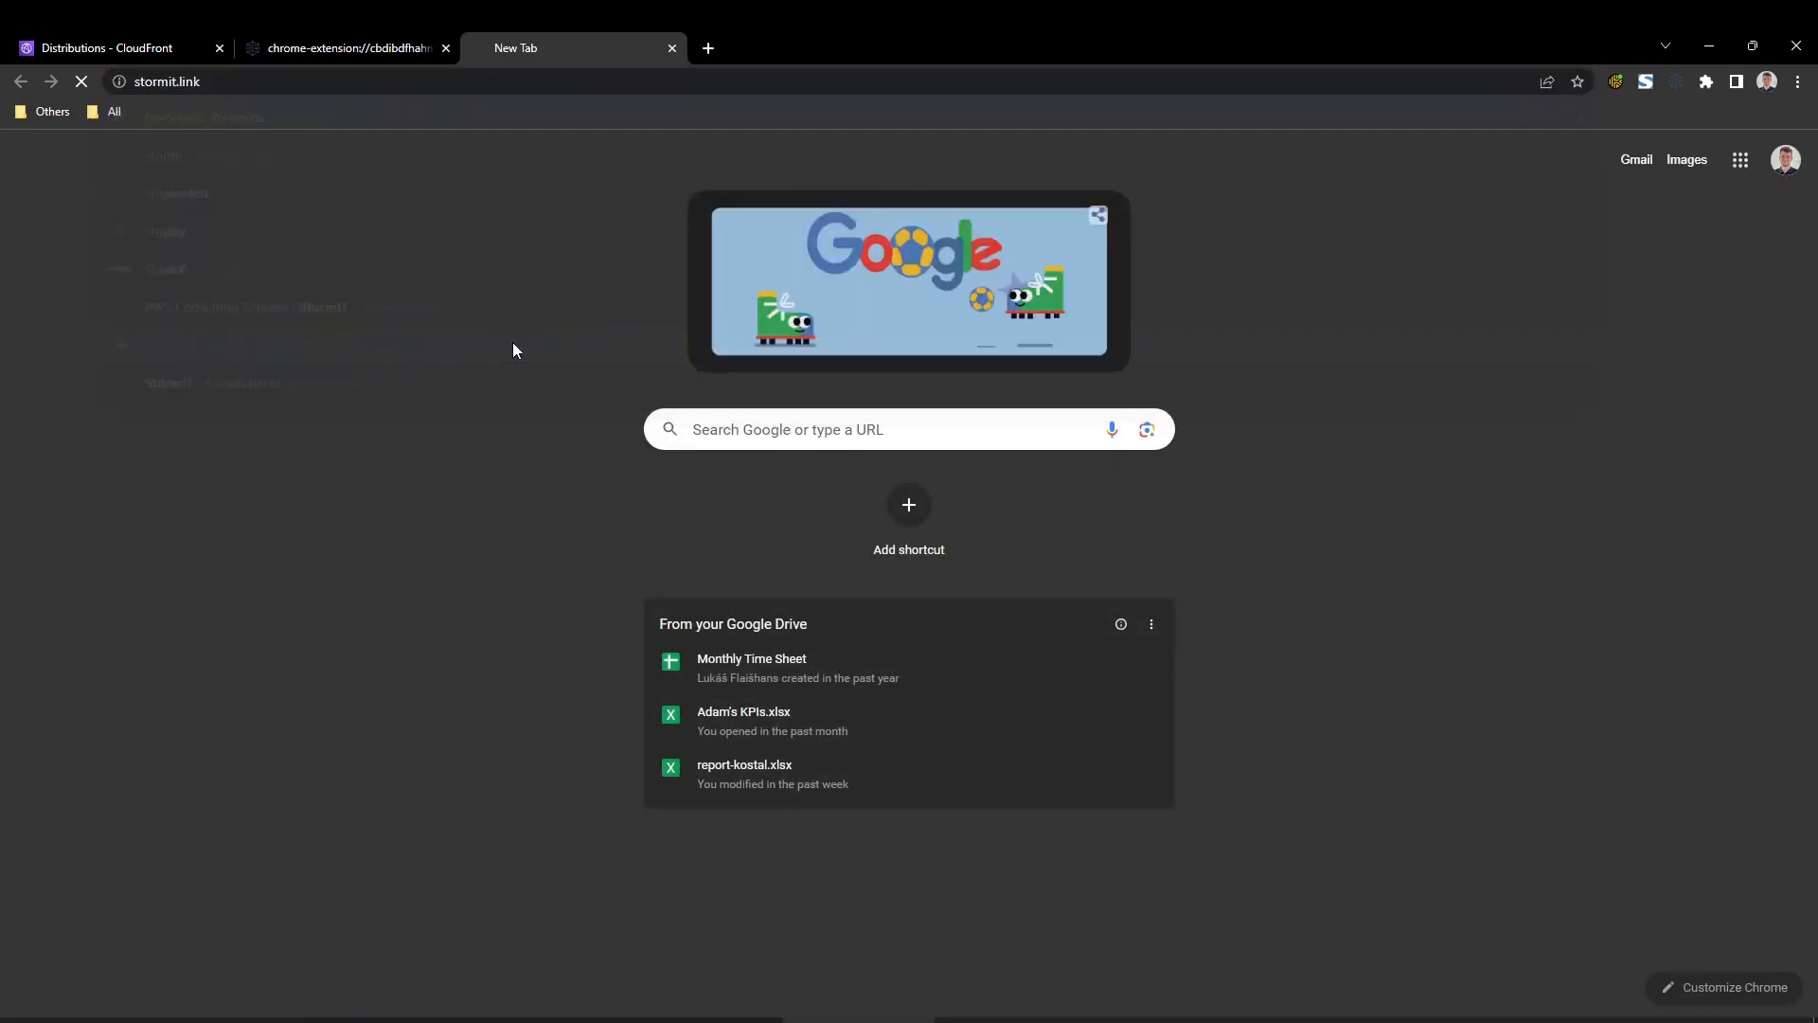
left_click(250, 90)
key("ctrl+c")
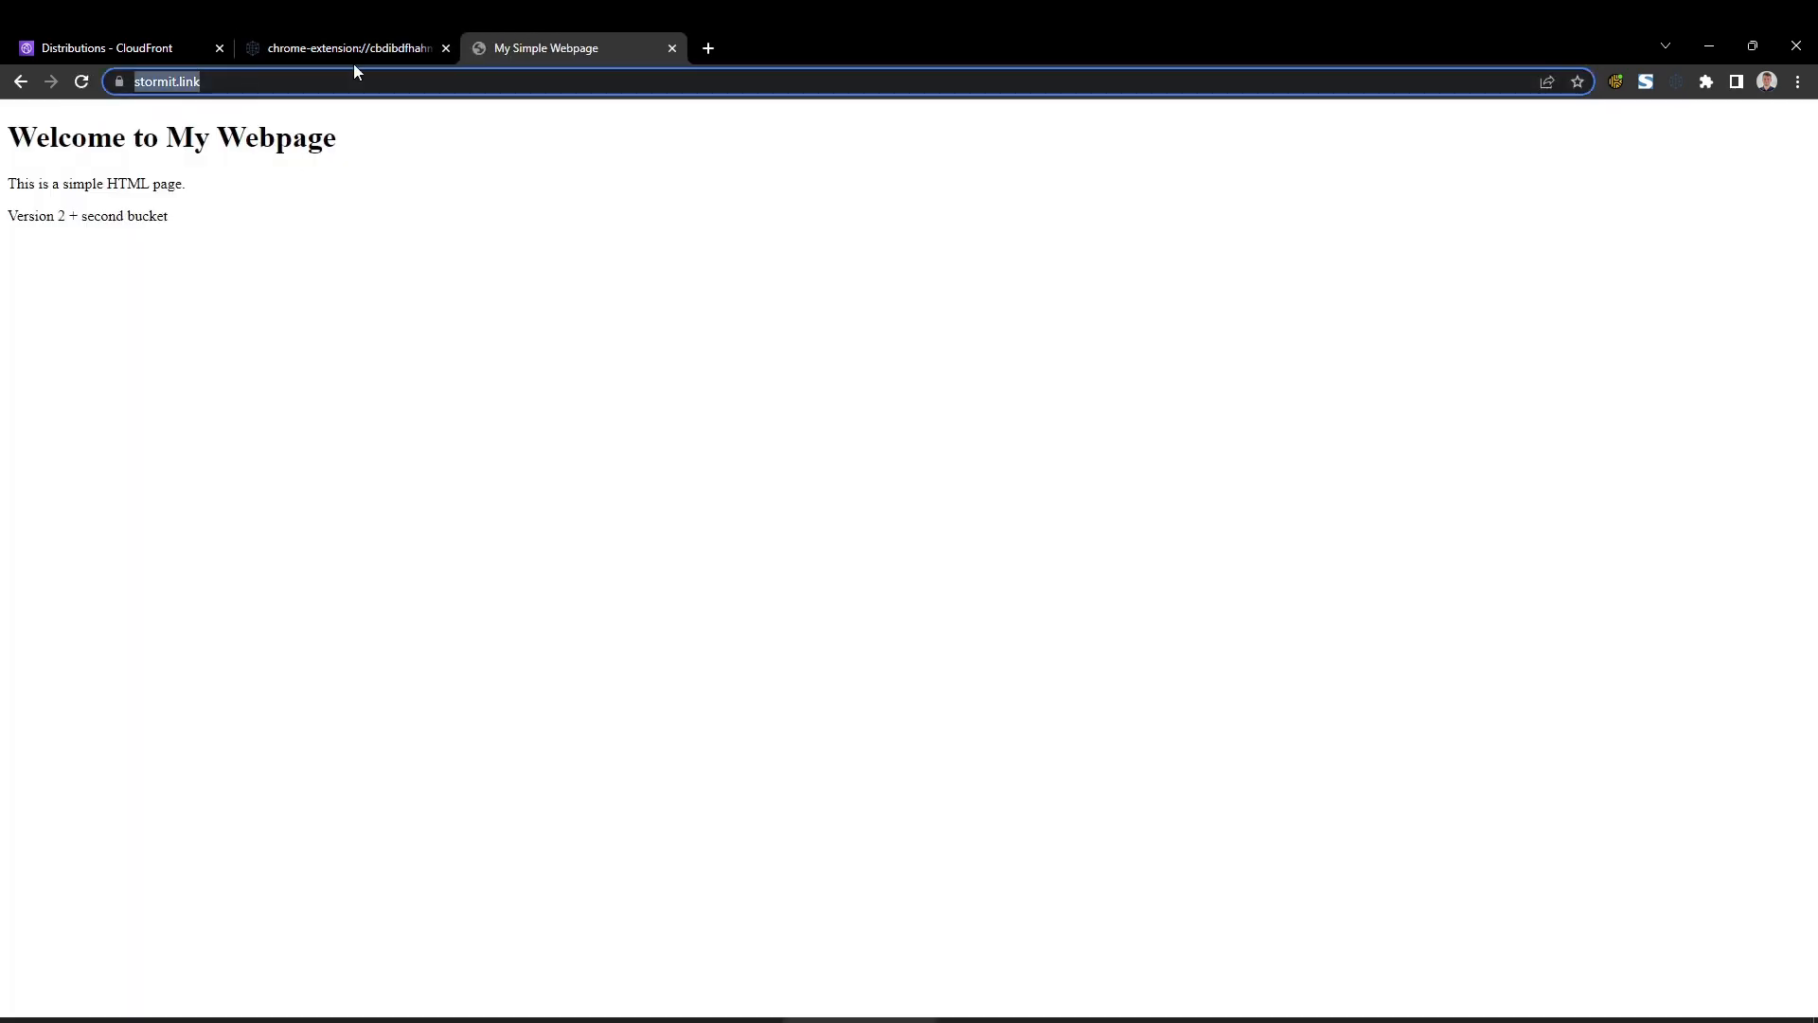
left_click(334, 53)
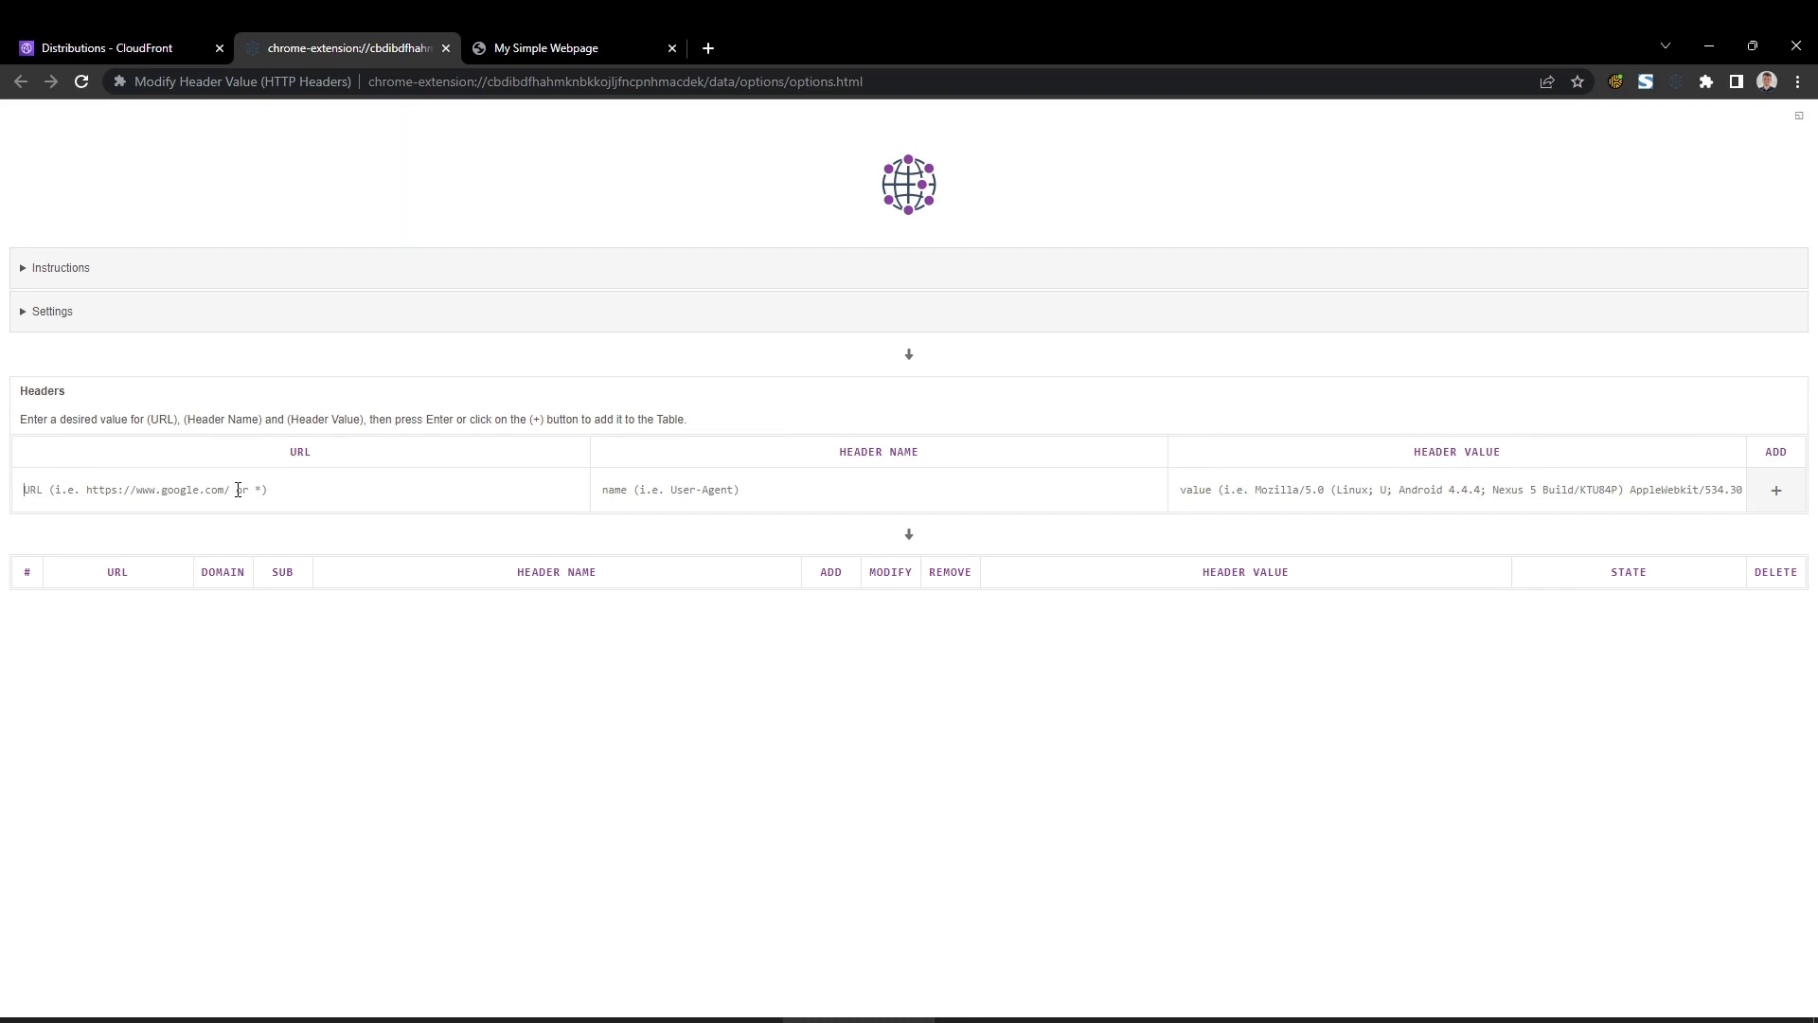
key("ctrl+v")
Copy the header name aws-cf-cd-test1 from the staging distribution's continuous deployment settings into the new rule's header name in the extension.
left_click(76, 54)
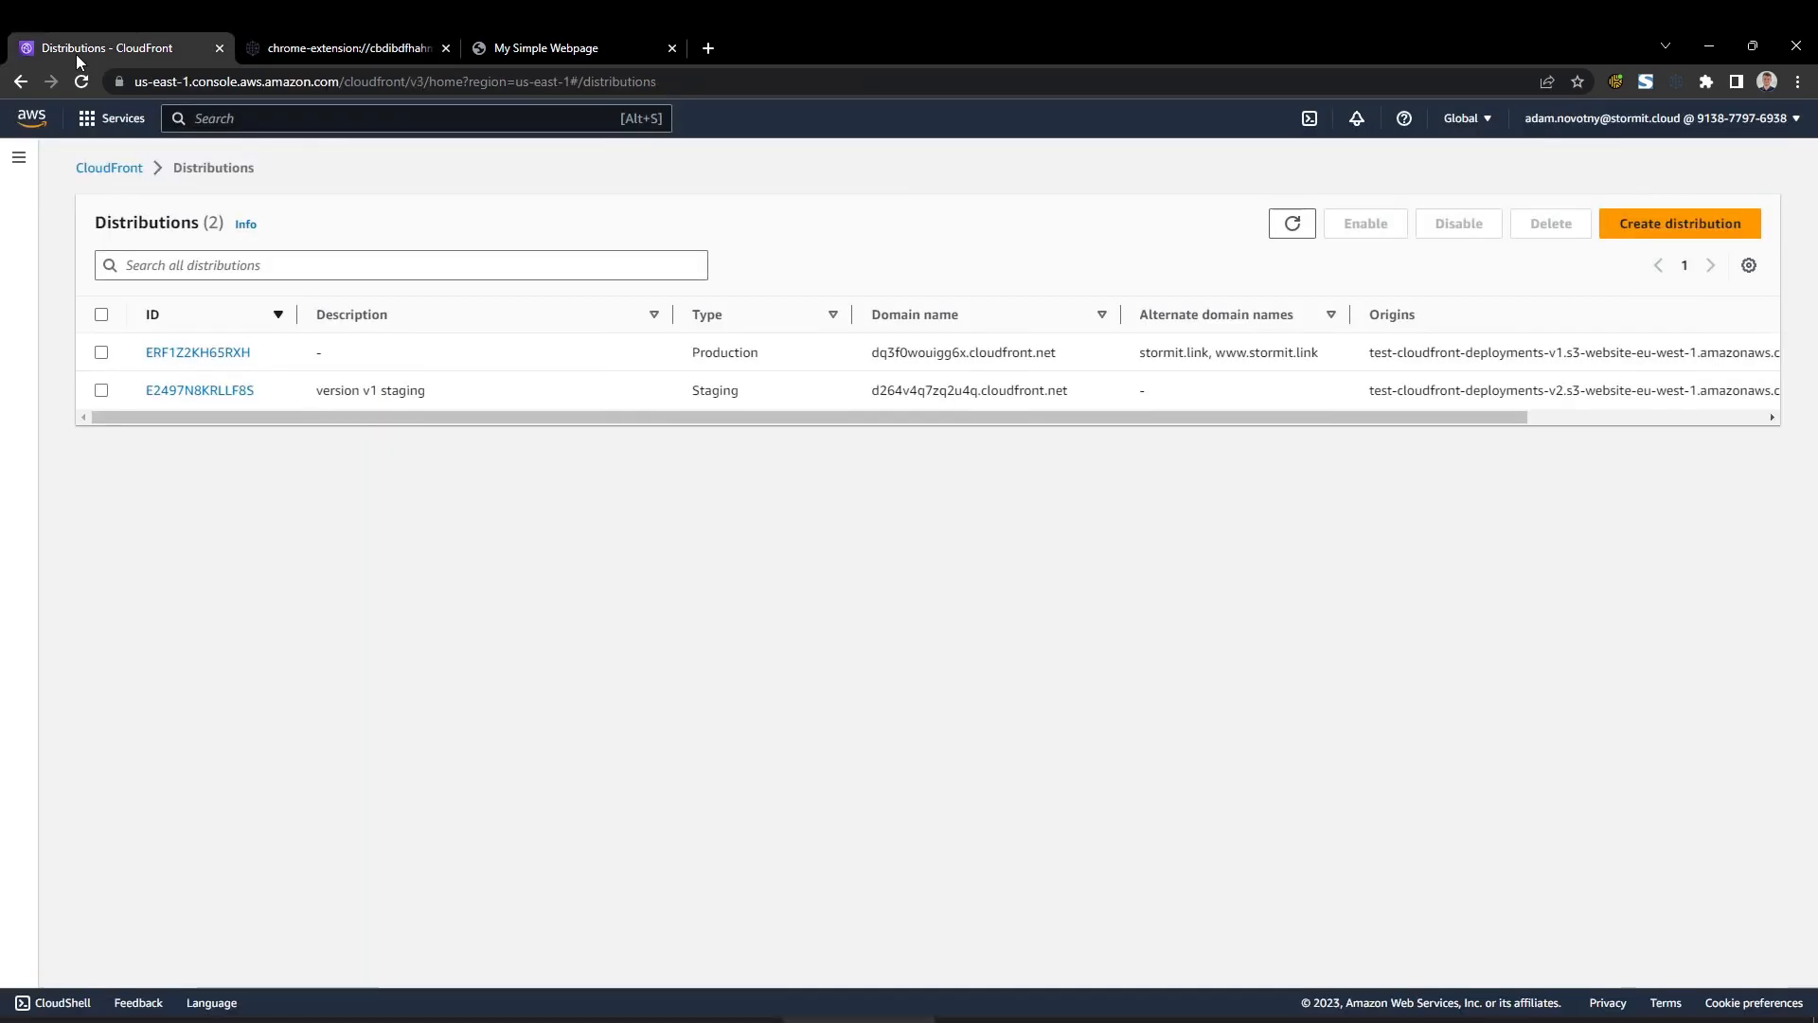
left_click(228, 390)
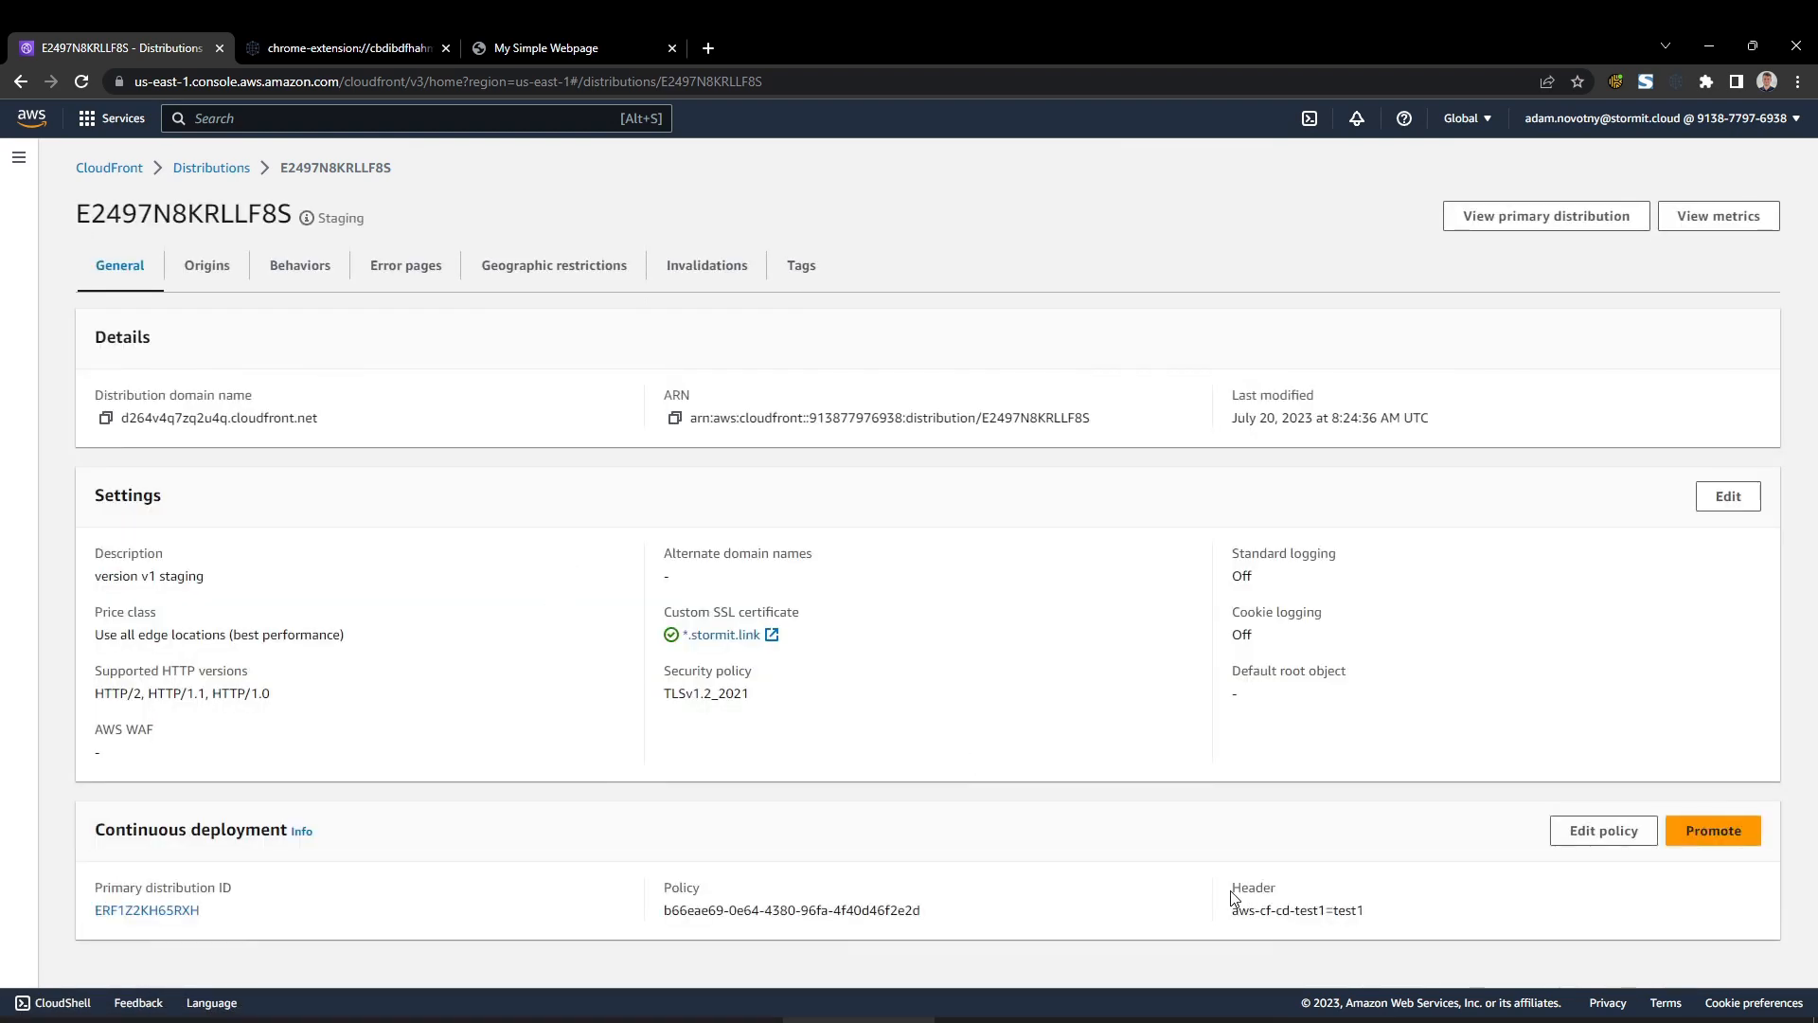
left_click_drag(1234, 898, 1352, 913)
left_click(1245, 901)
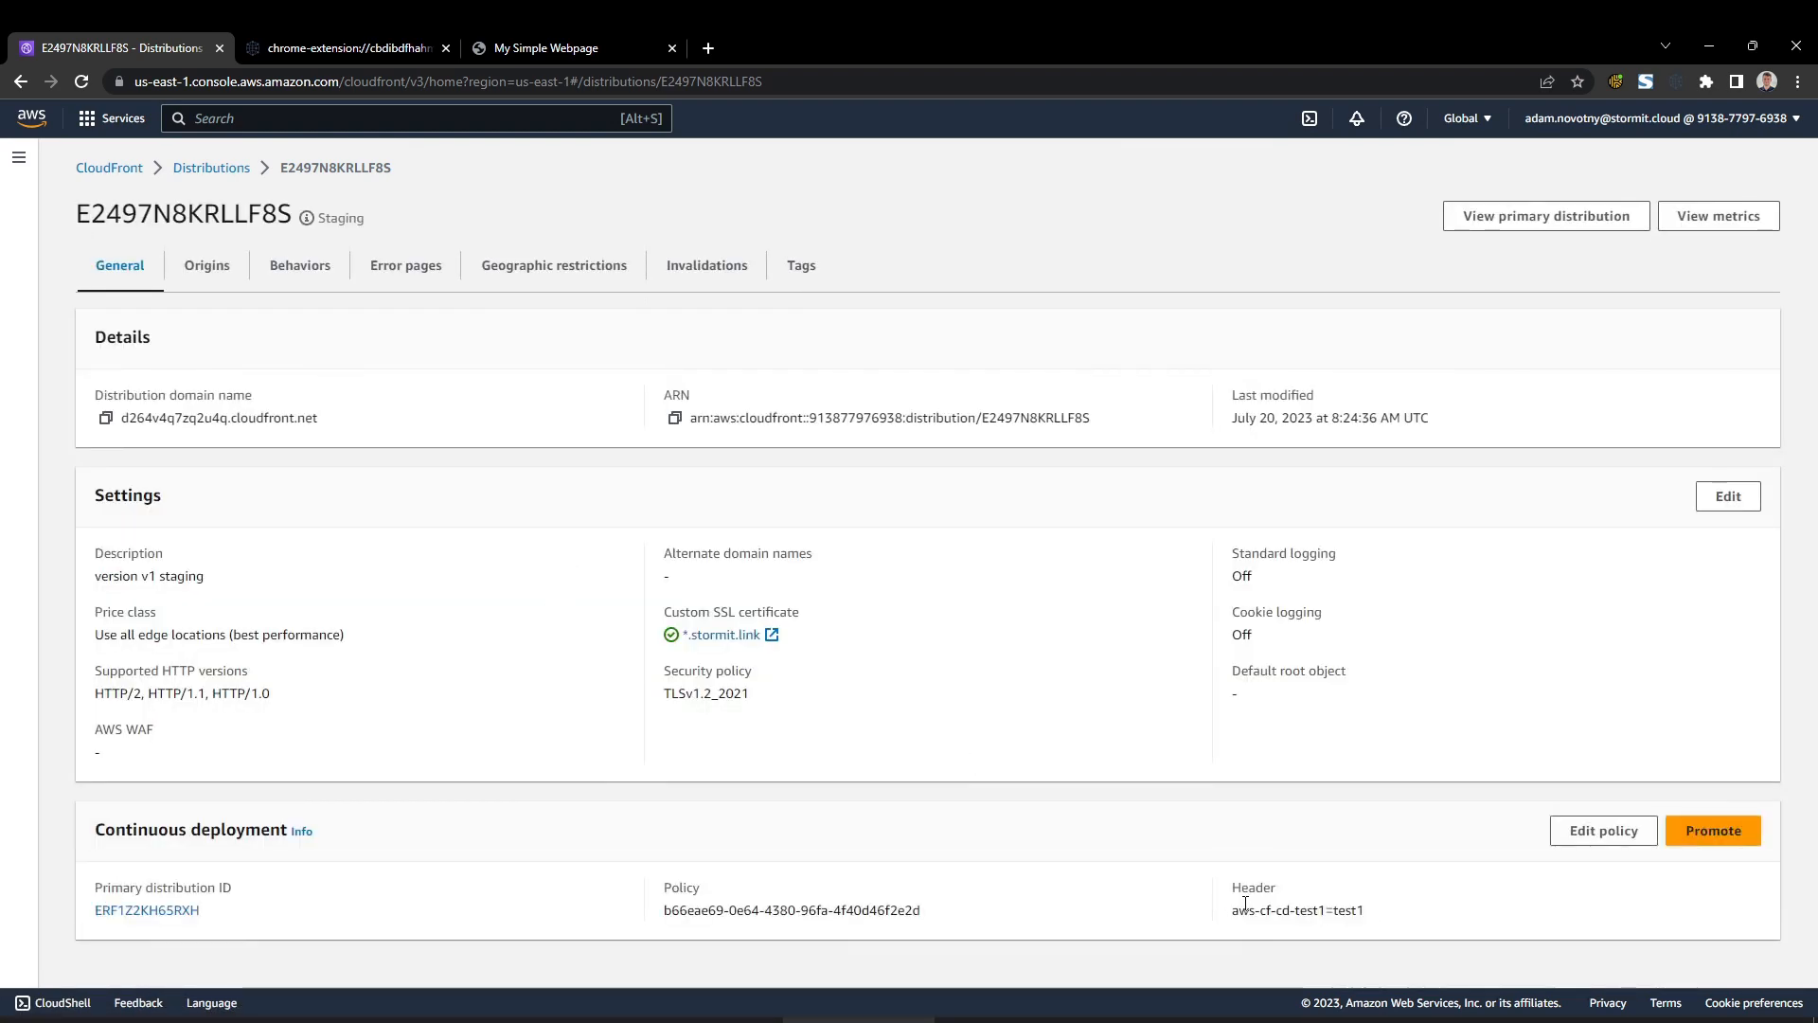
left_click_drag(1232, 909, 1327, 906)
key("ctrl+c")
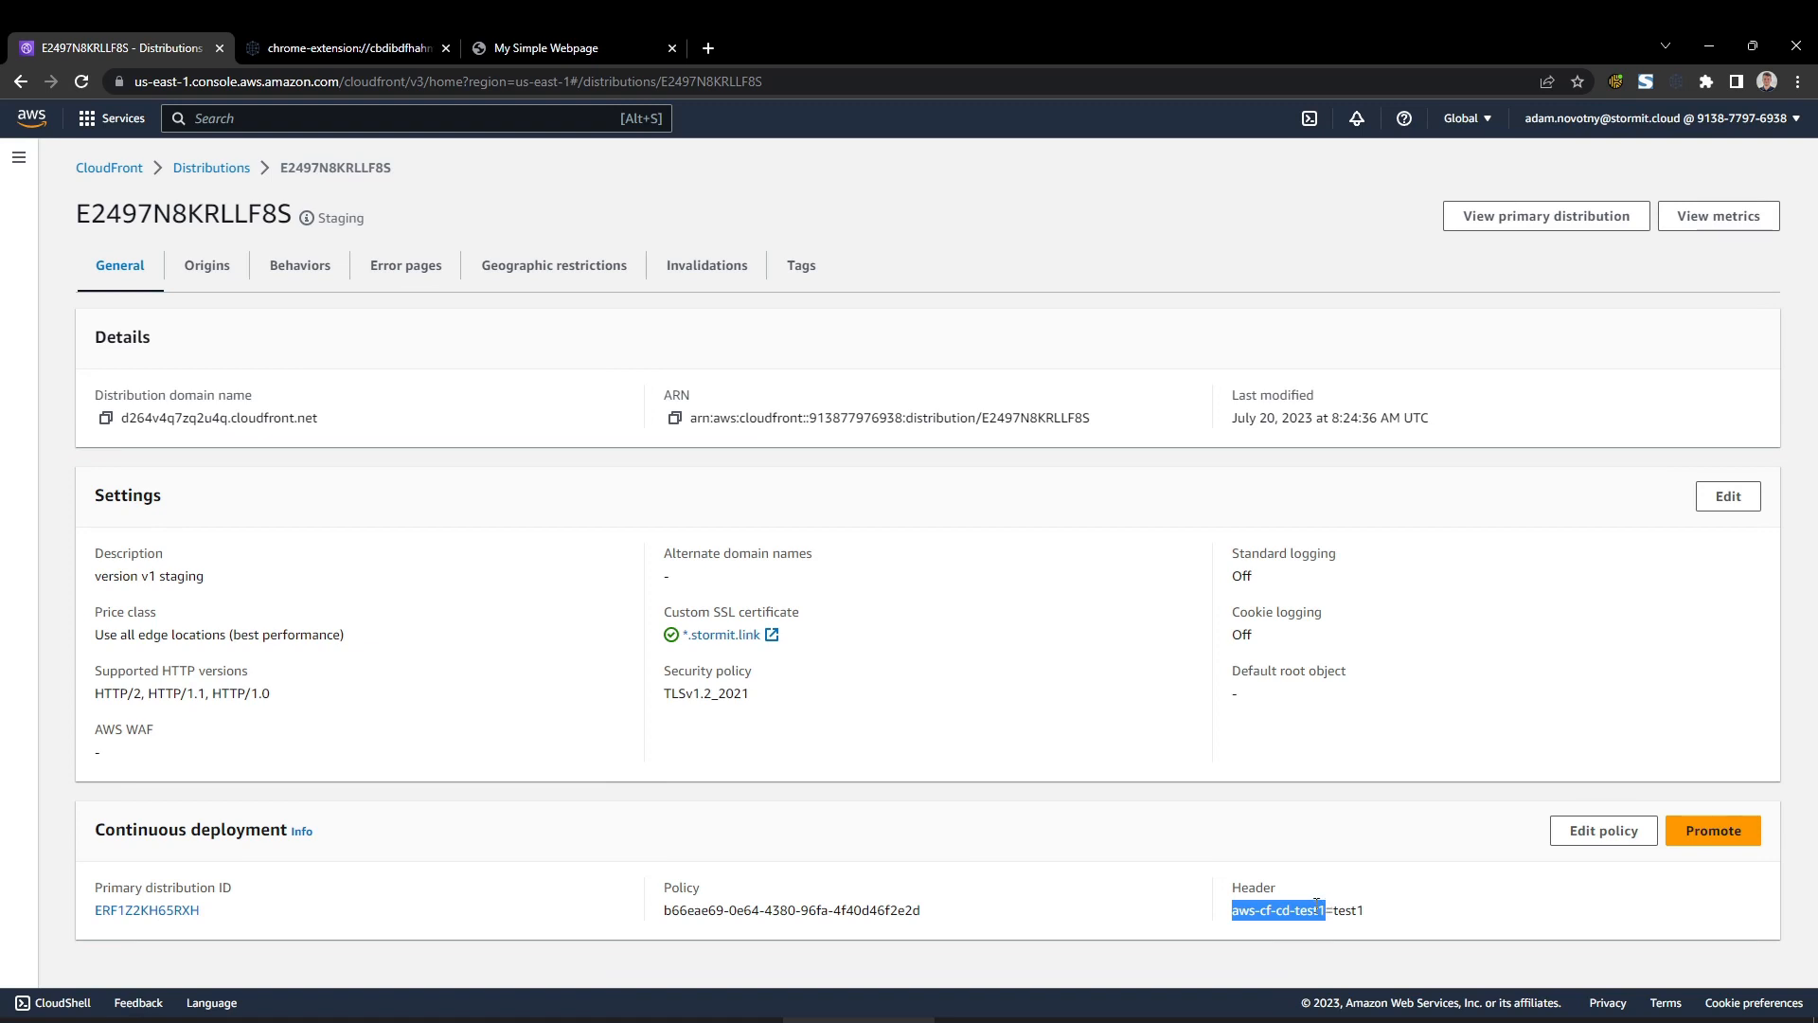
left_click(398, 47)
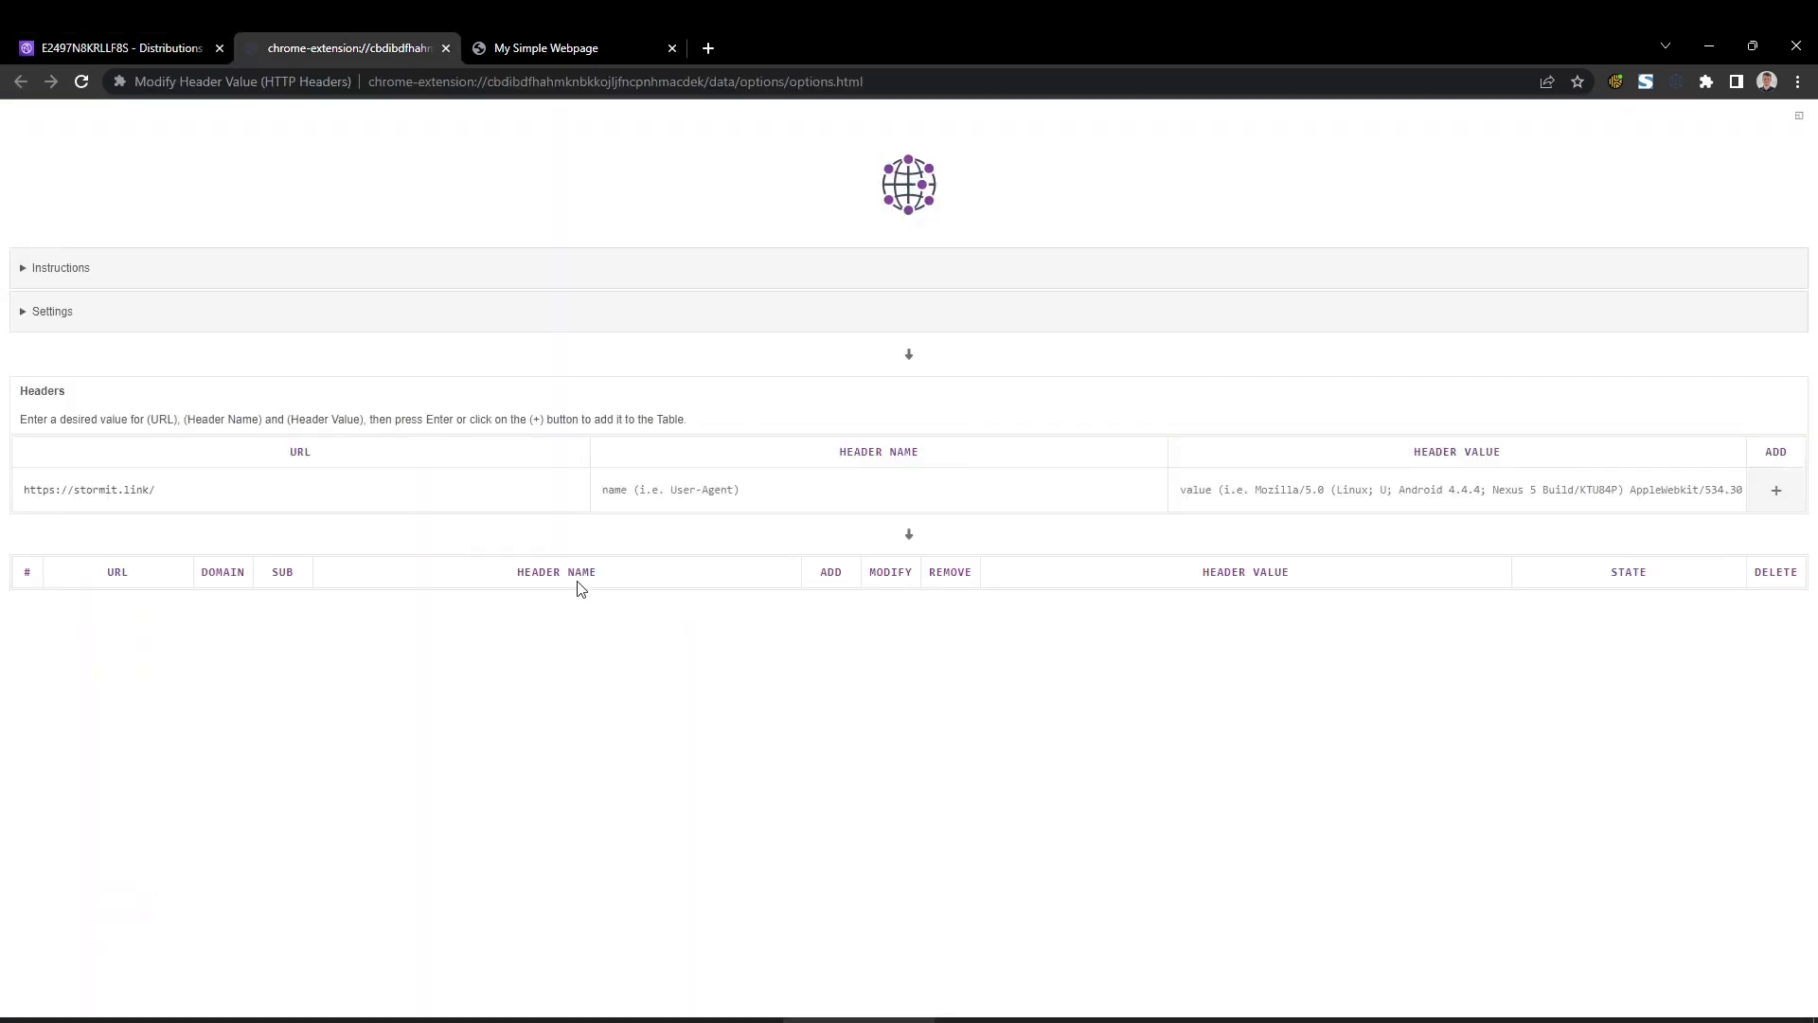
left_click(681, 492)
key("ctrl+v")
left_click(166, 50)
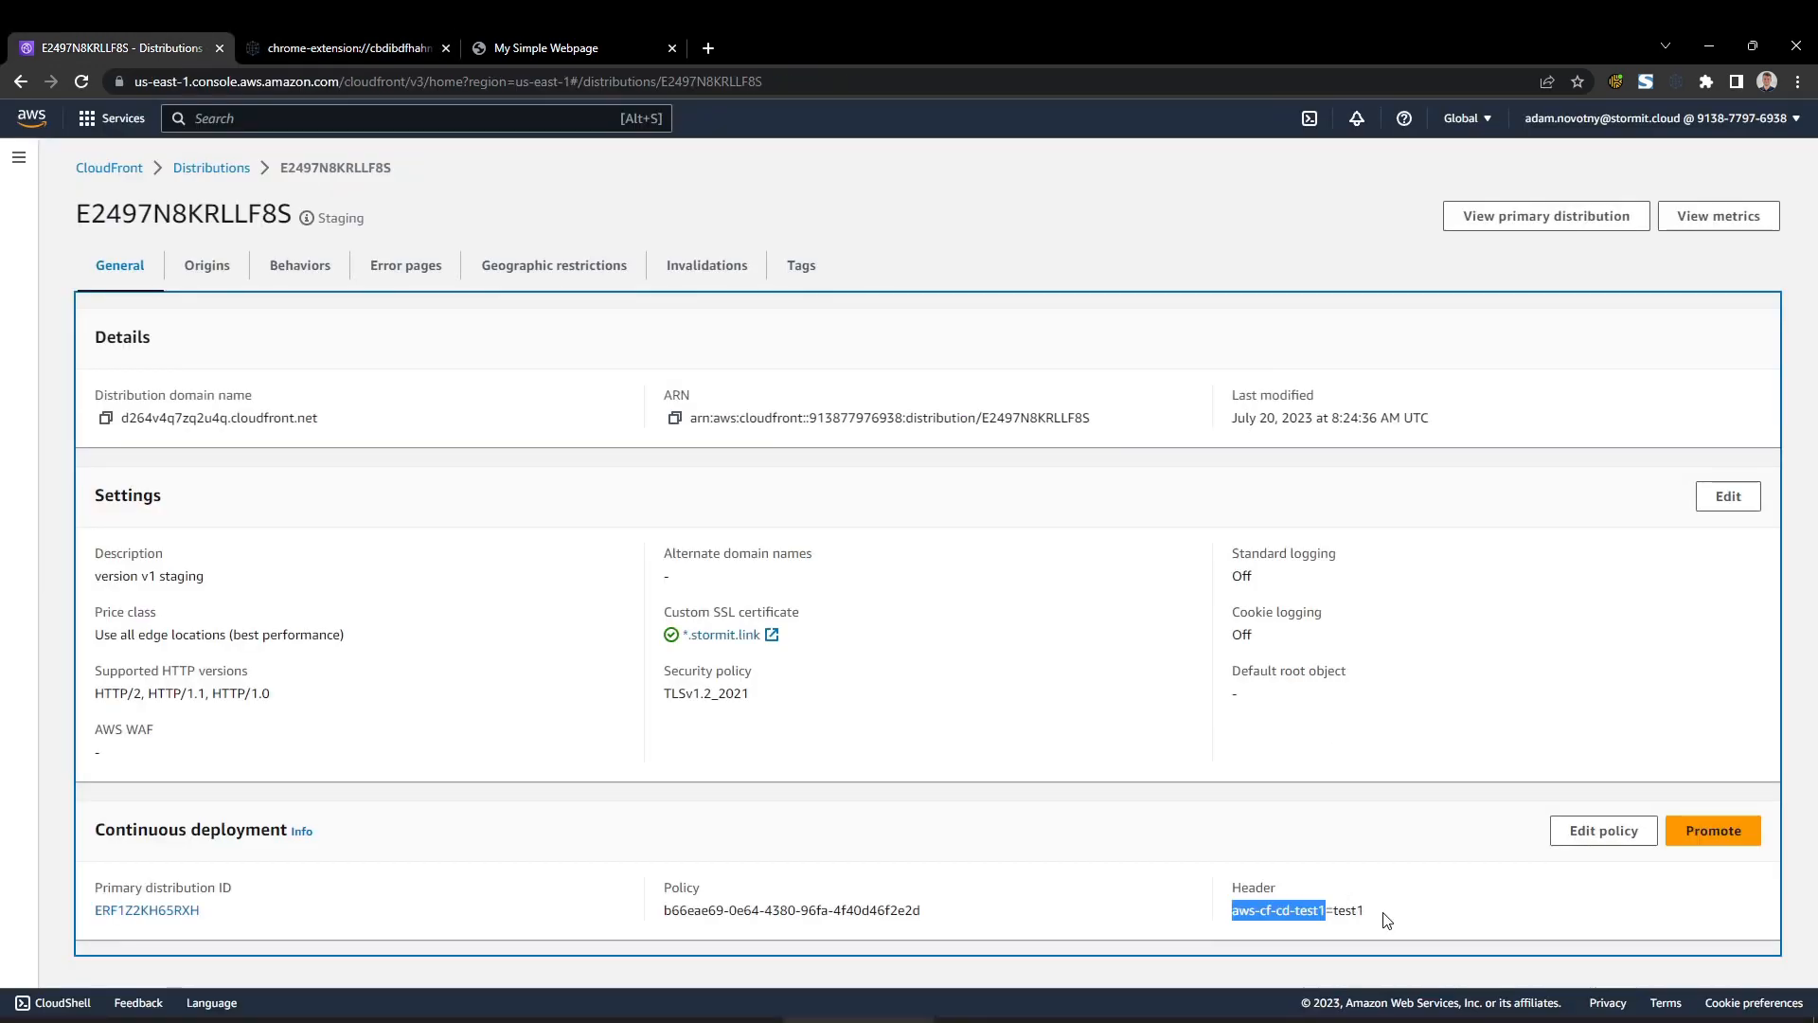
left_click_drag(1385, 915, 1346, 907)
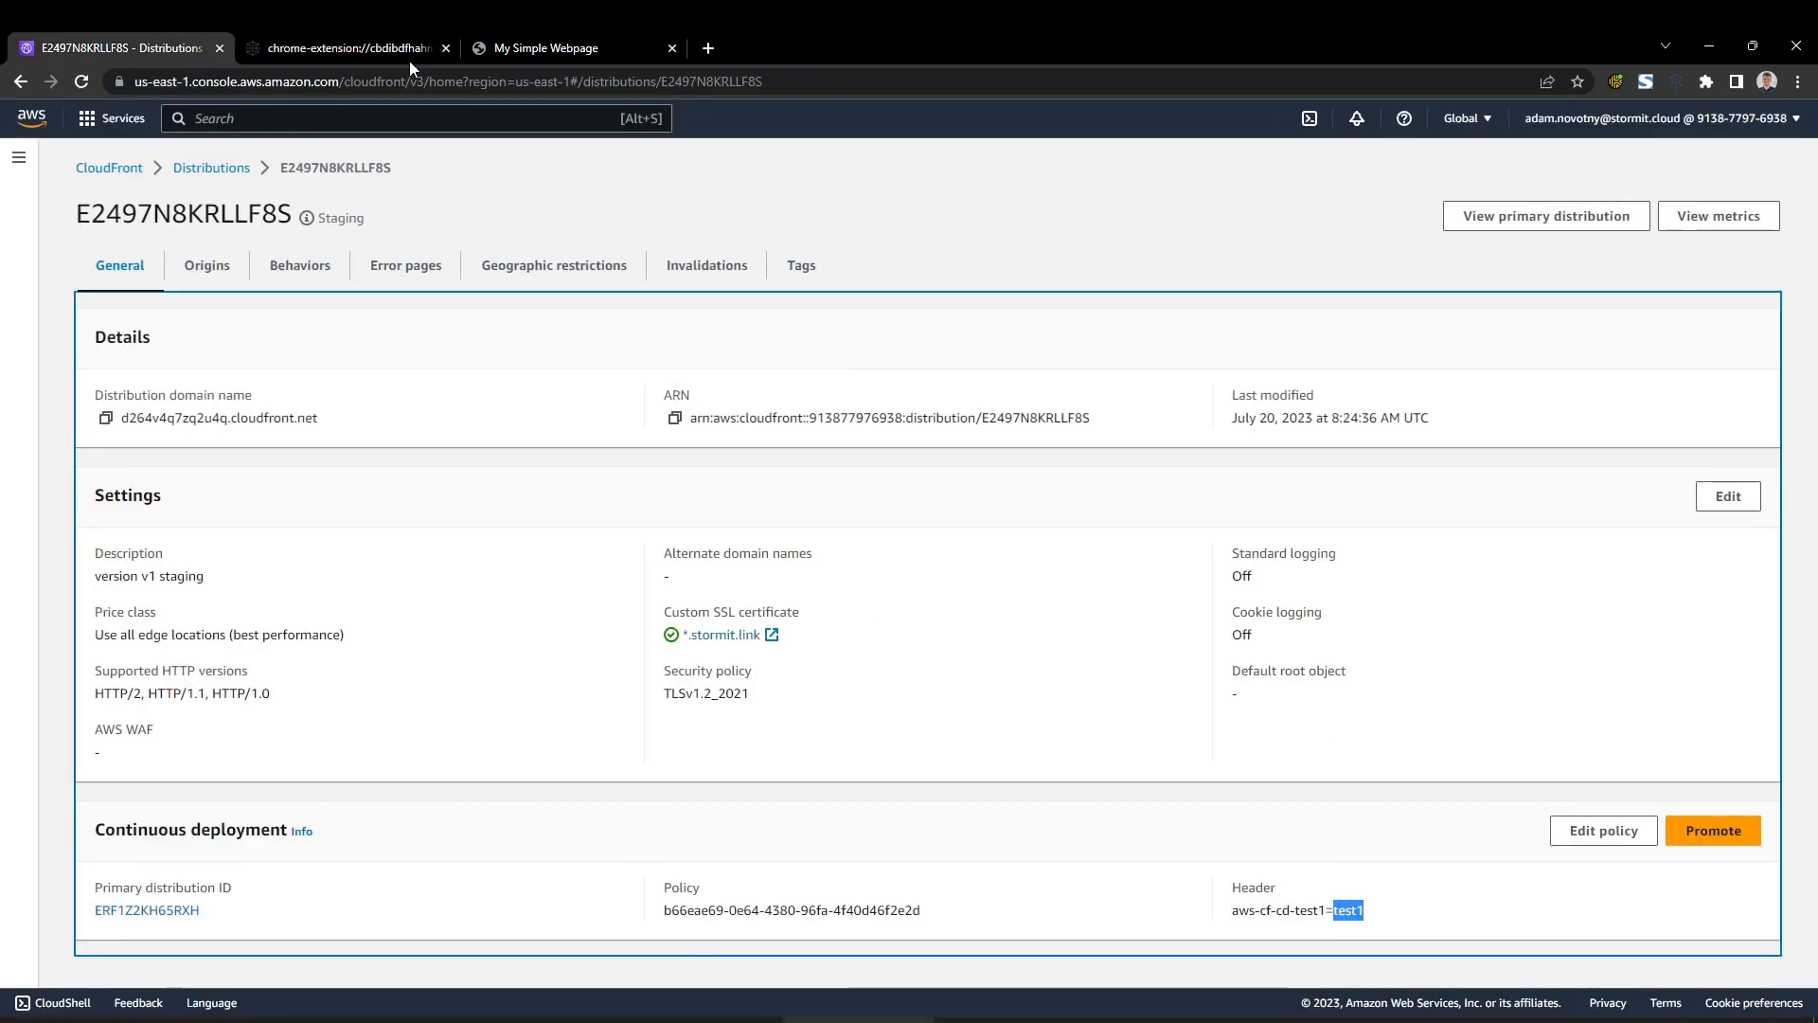
left_click(385, 49)
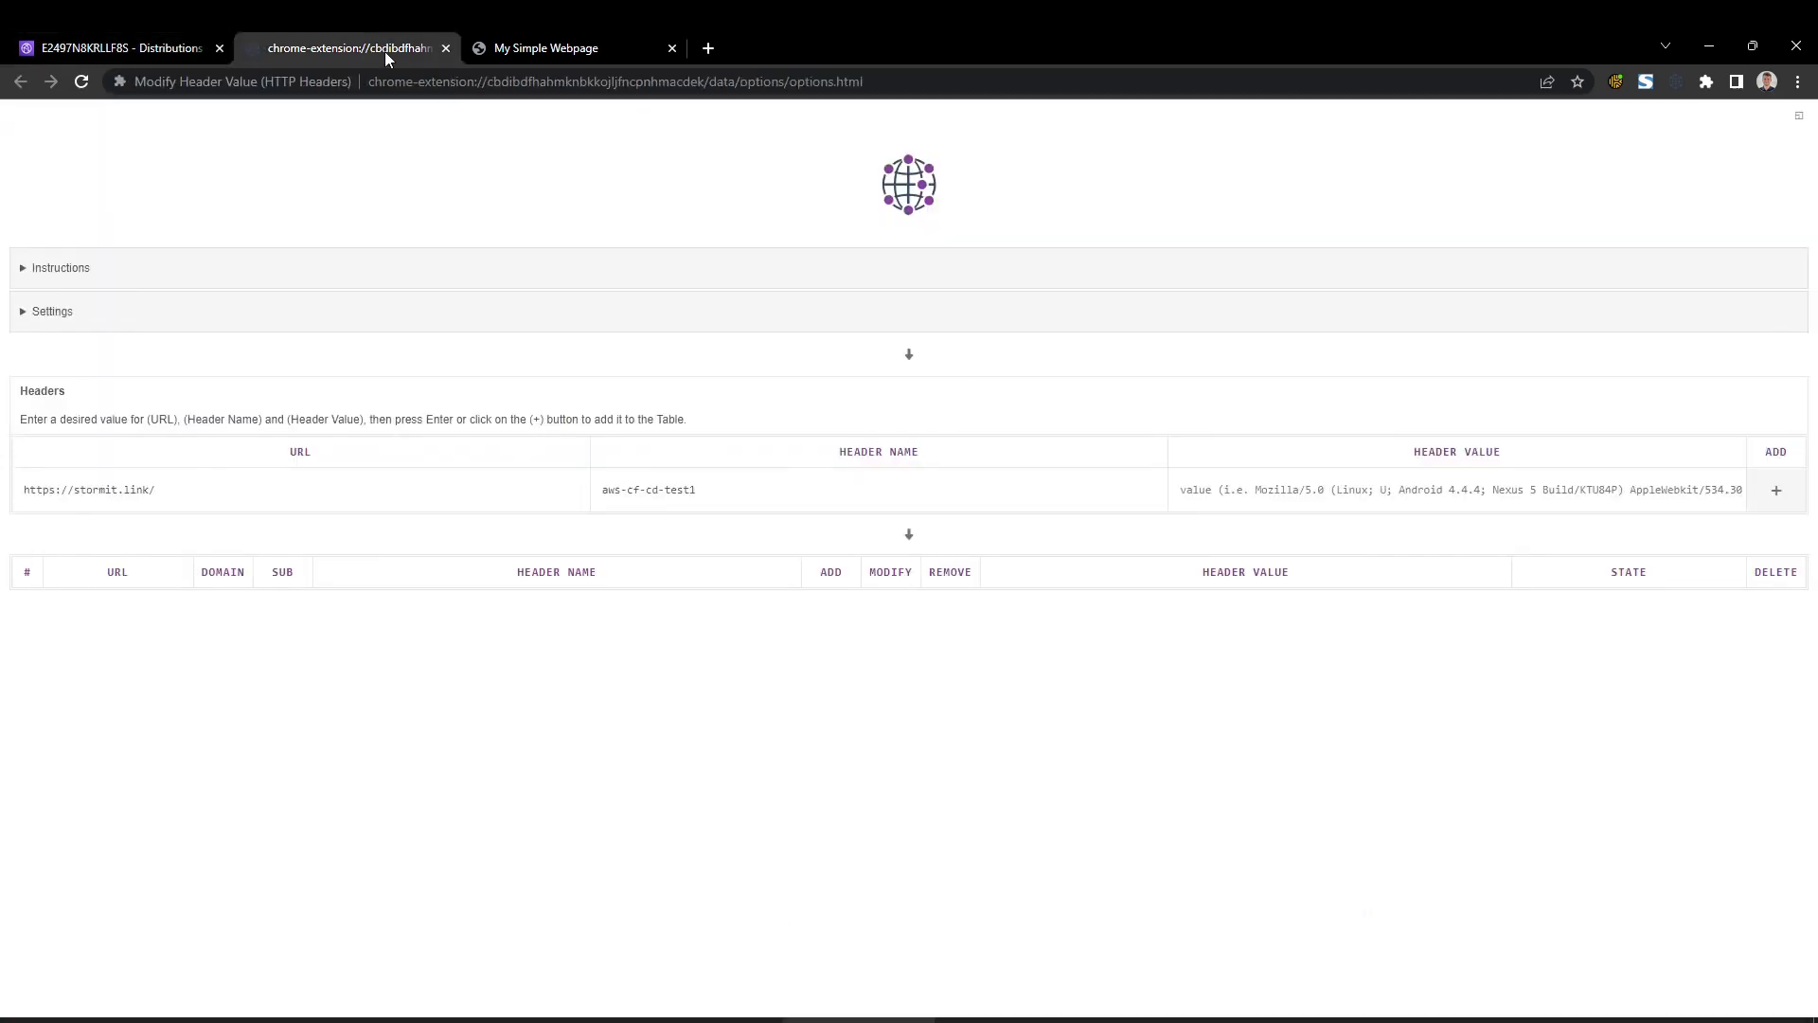
left_click(1315, 484)
type("test1")
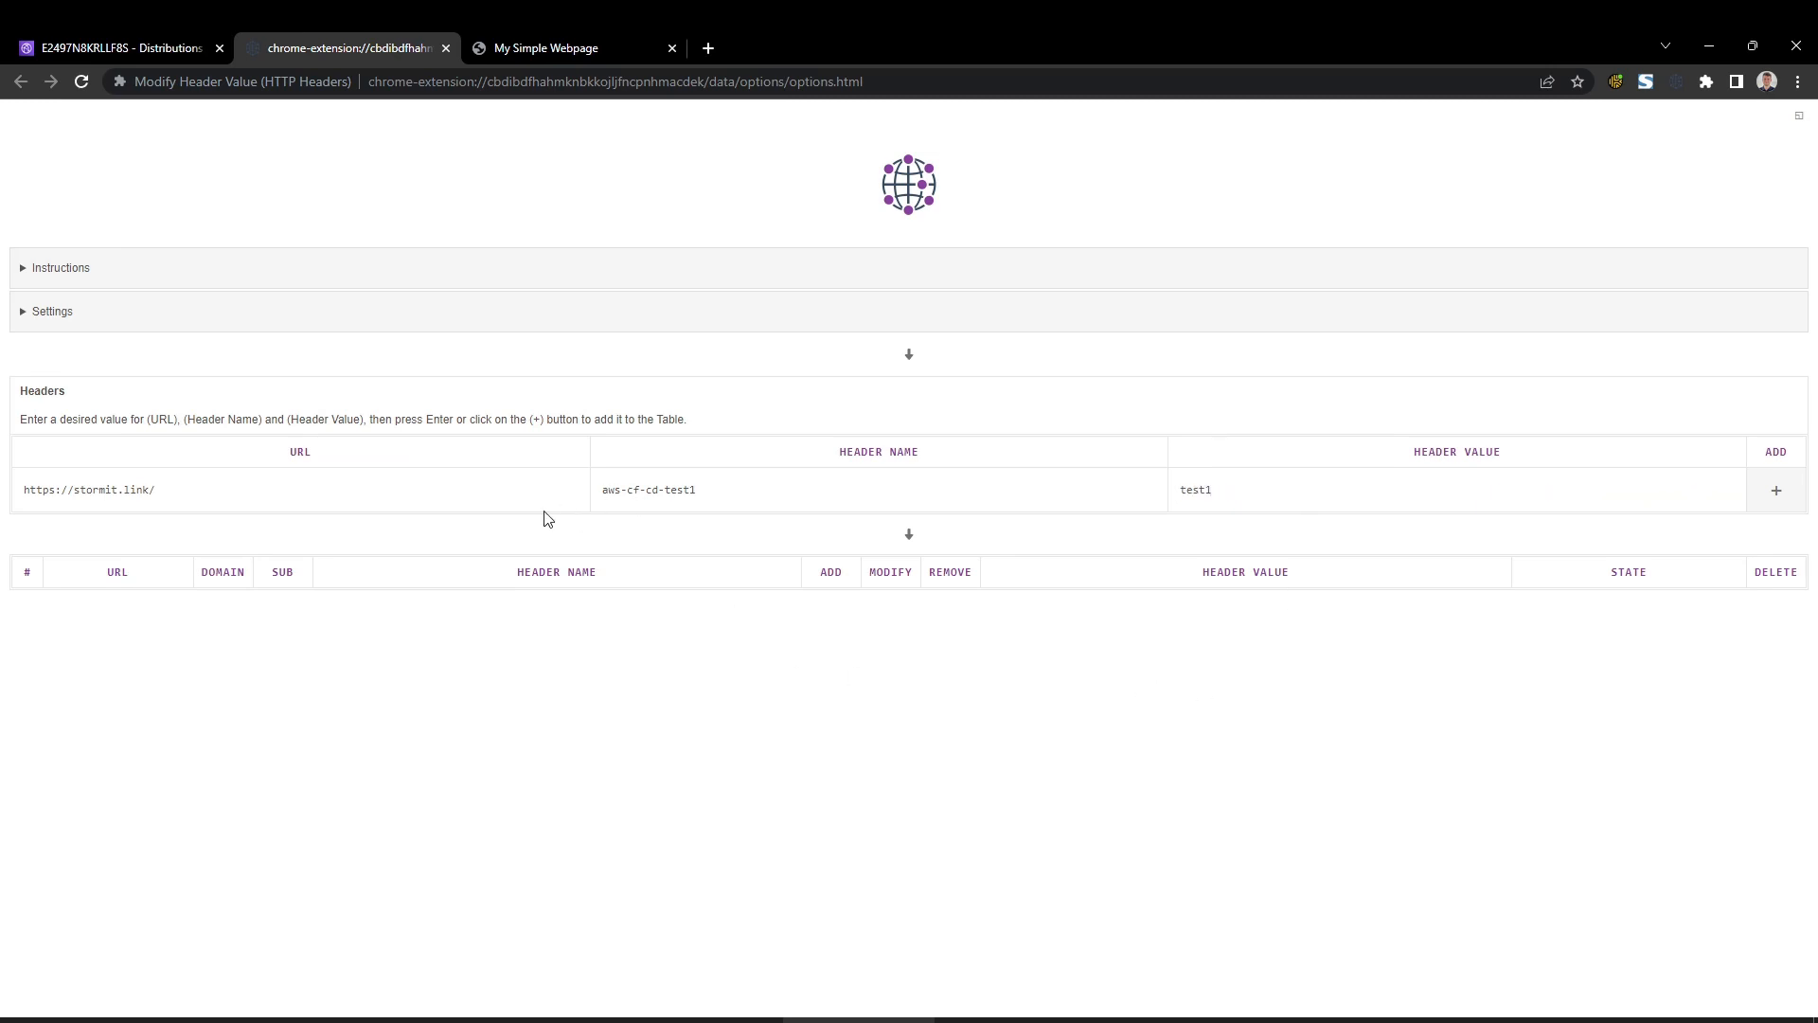
left_click(1776, 491)
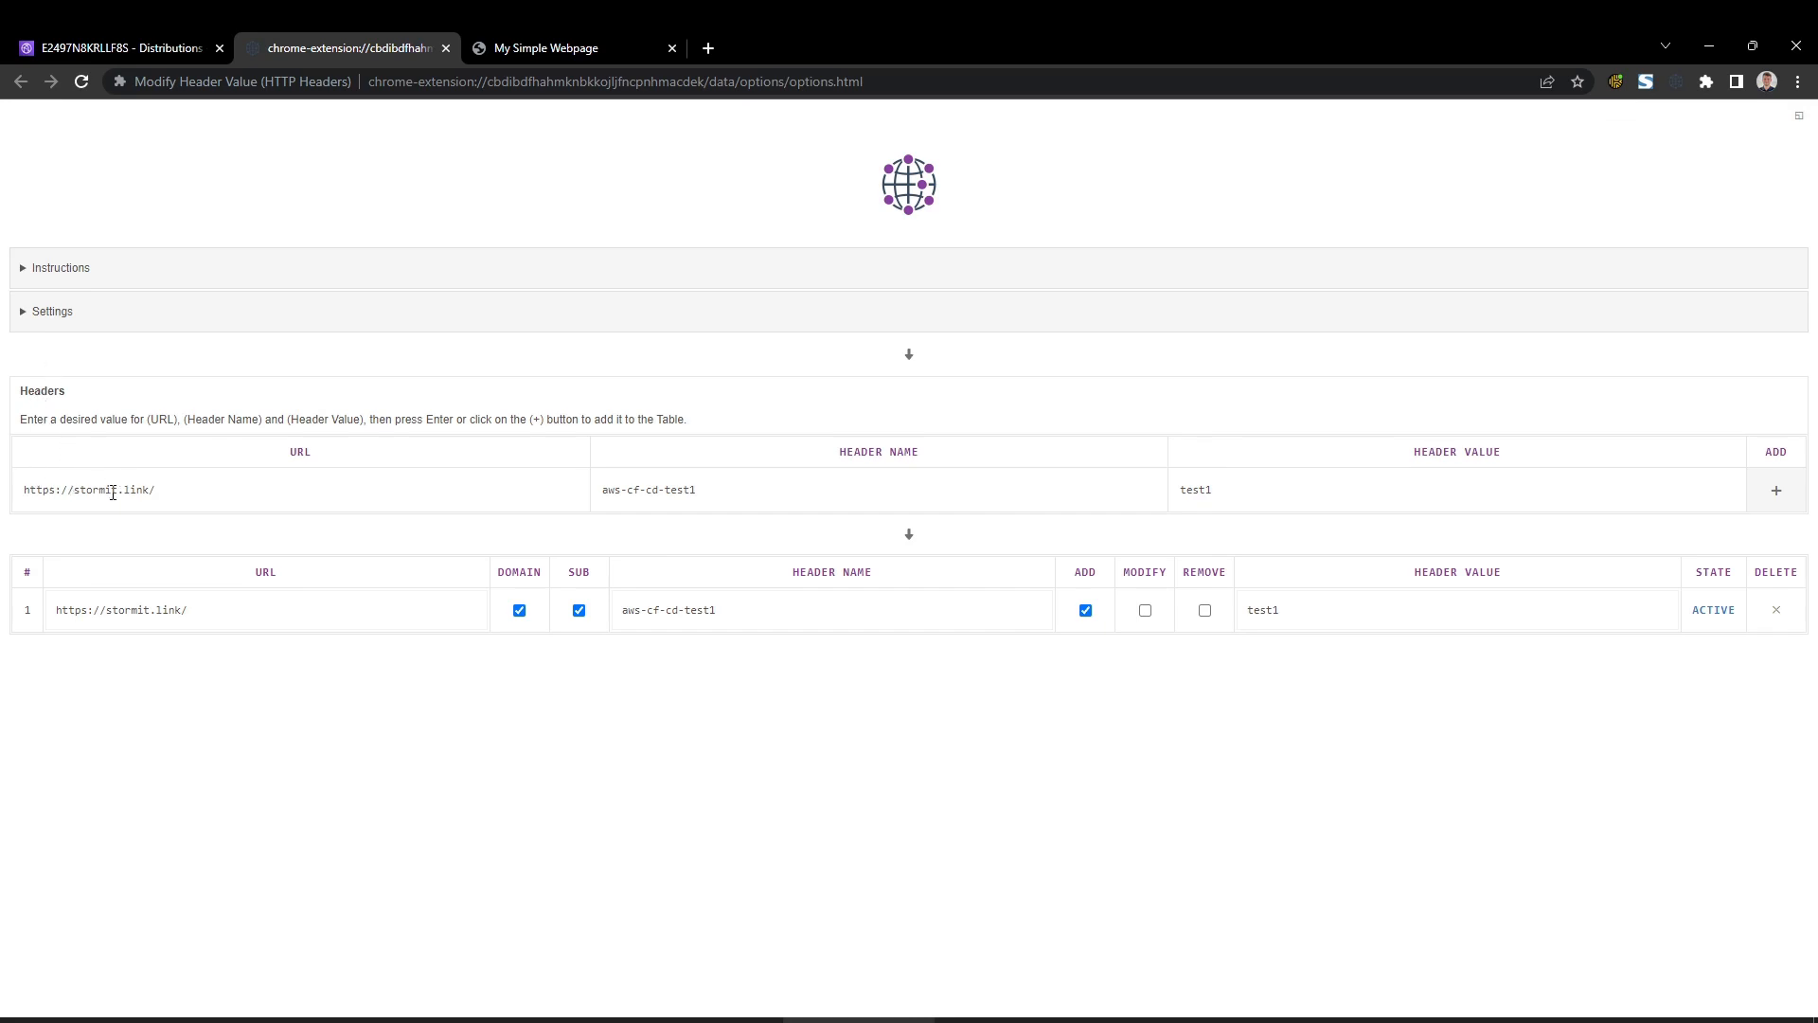
type("www.")
left_click_drag(74, 491, 98, 492)
left_click(69, 491)
left_click_drag(76, 491, 94, 489)
left_click(1776, 491)
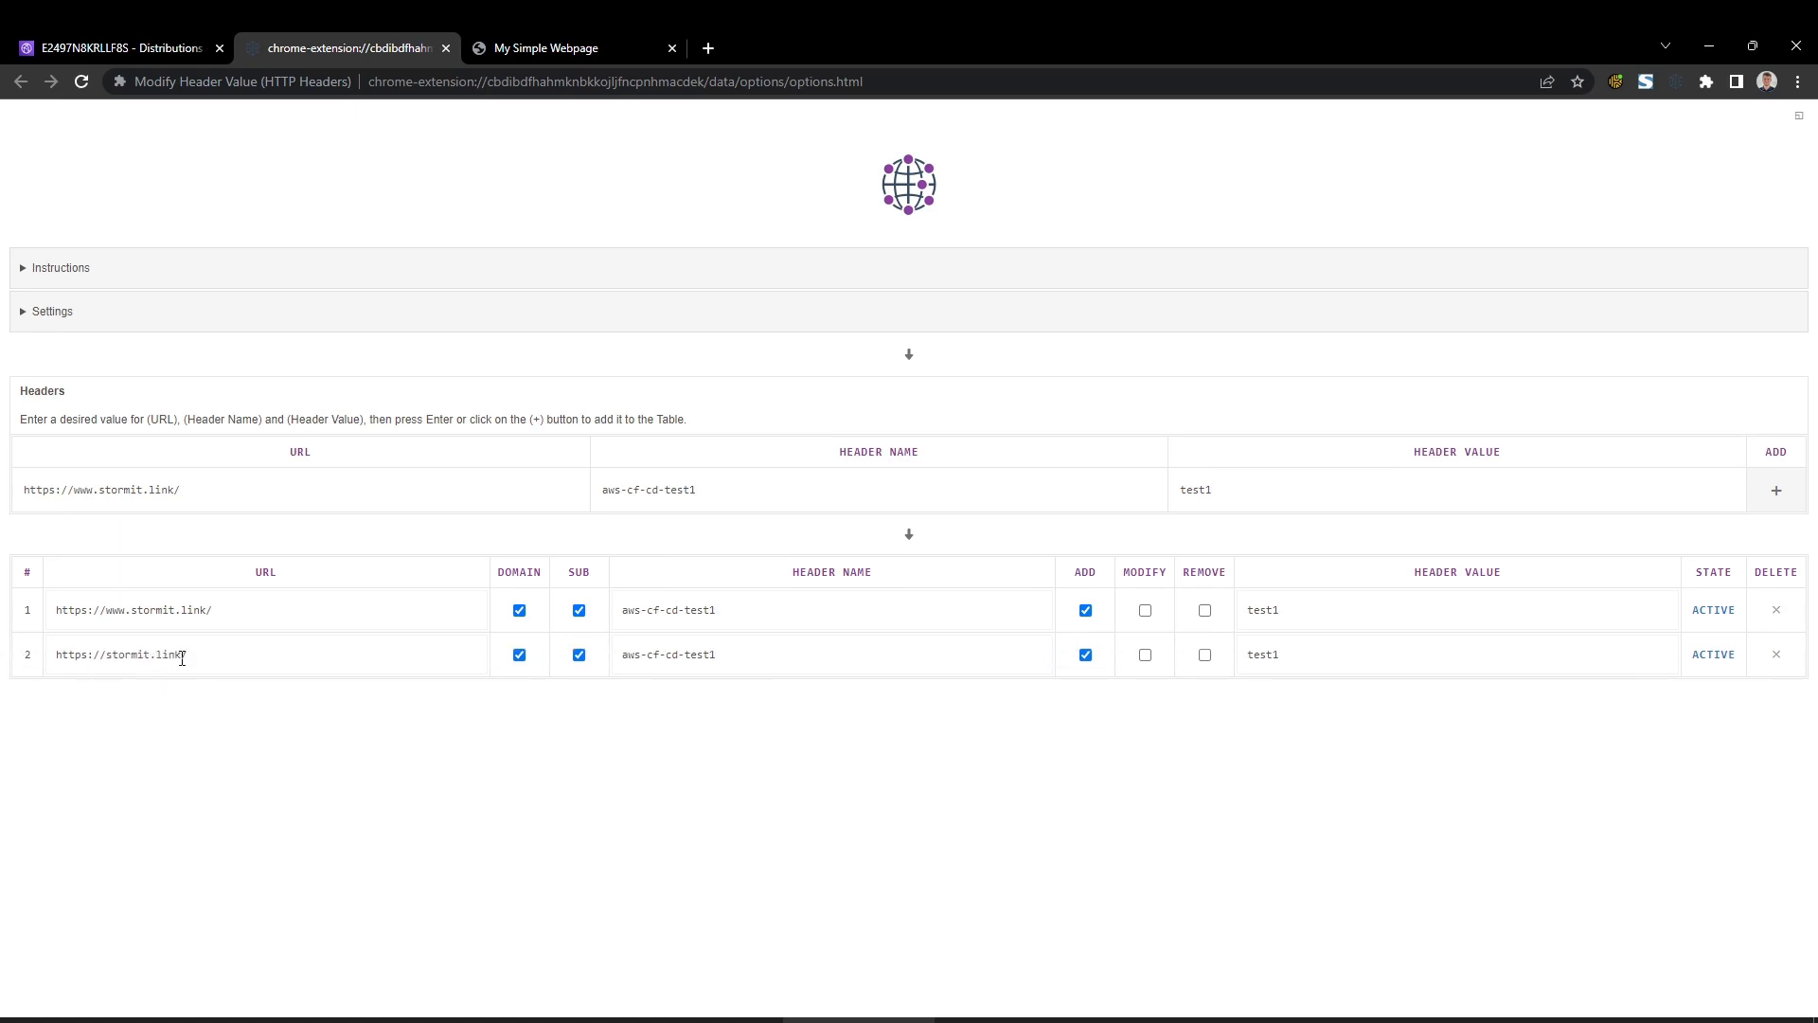
Reload the stormit.link page to check which version is served with the header rules active.
left_click(545, 47)
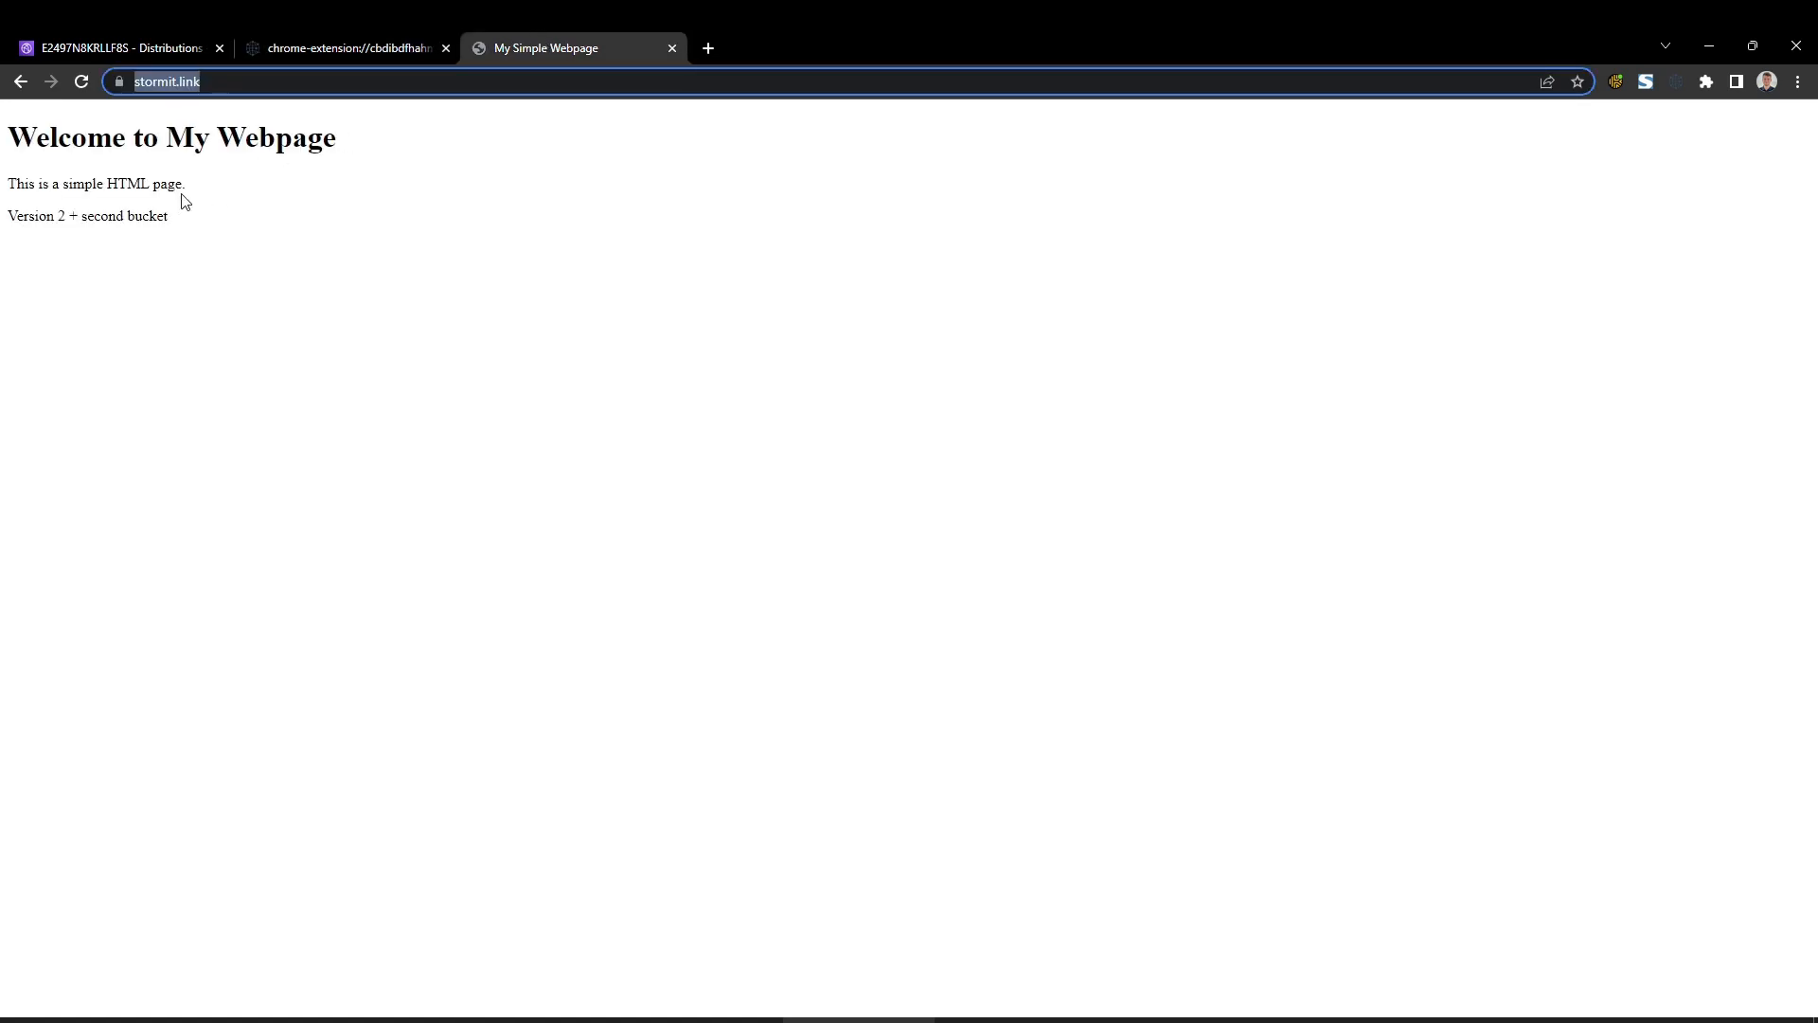
left_click(82, 83)
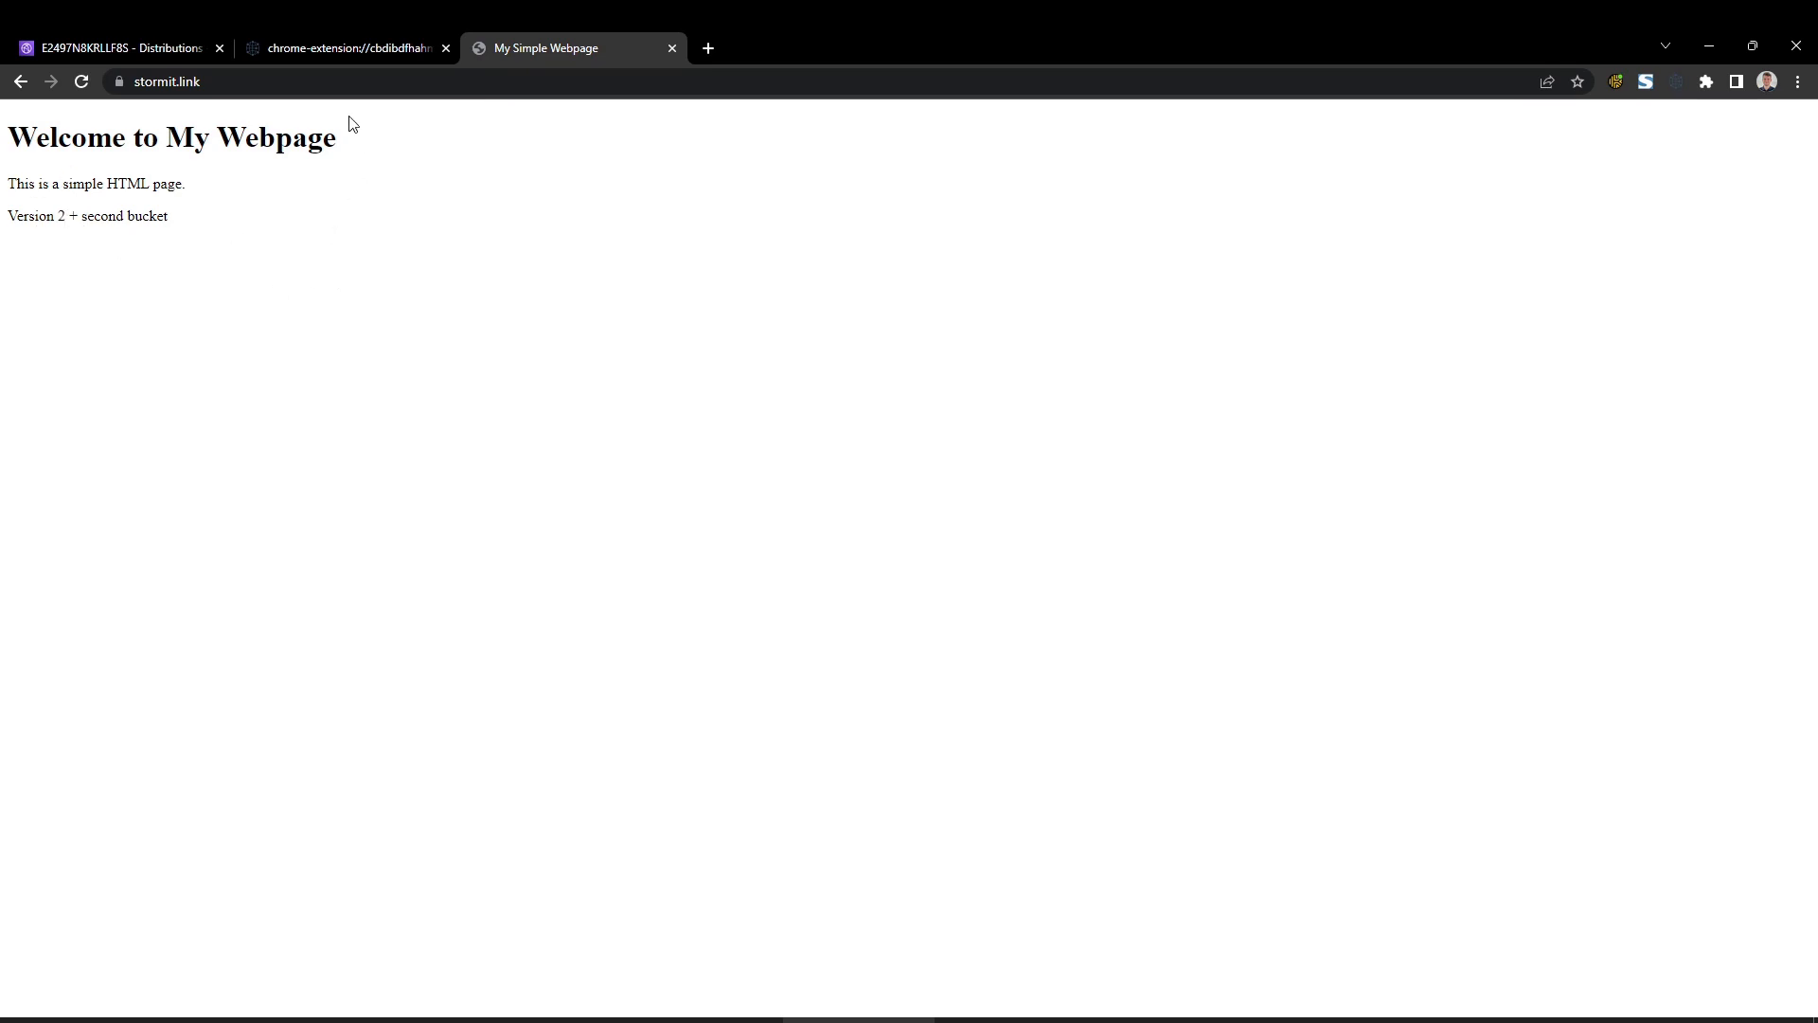
left_click(352, 52)
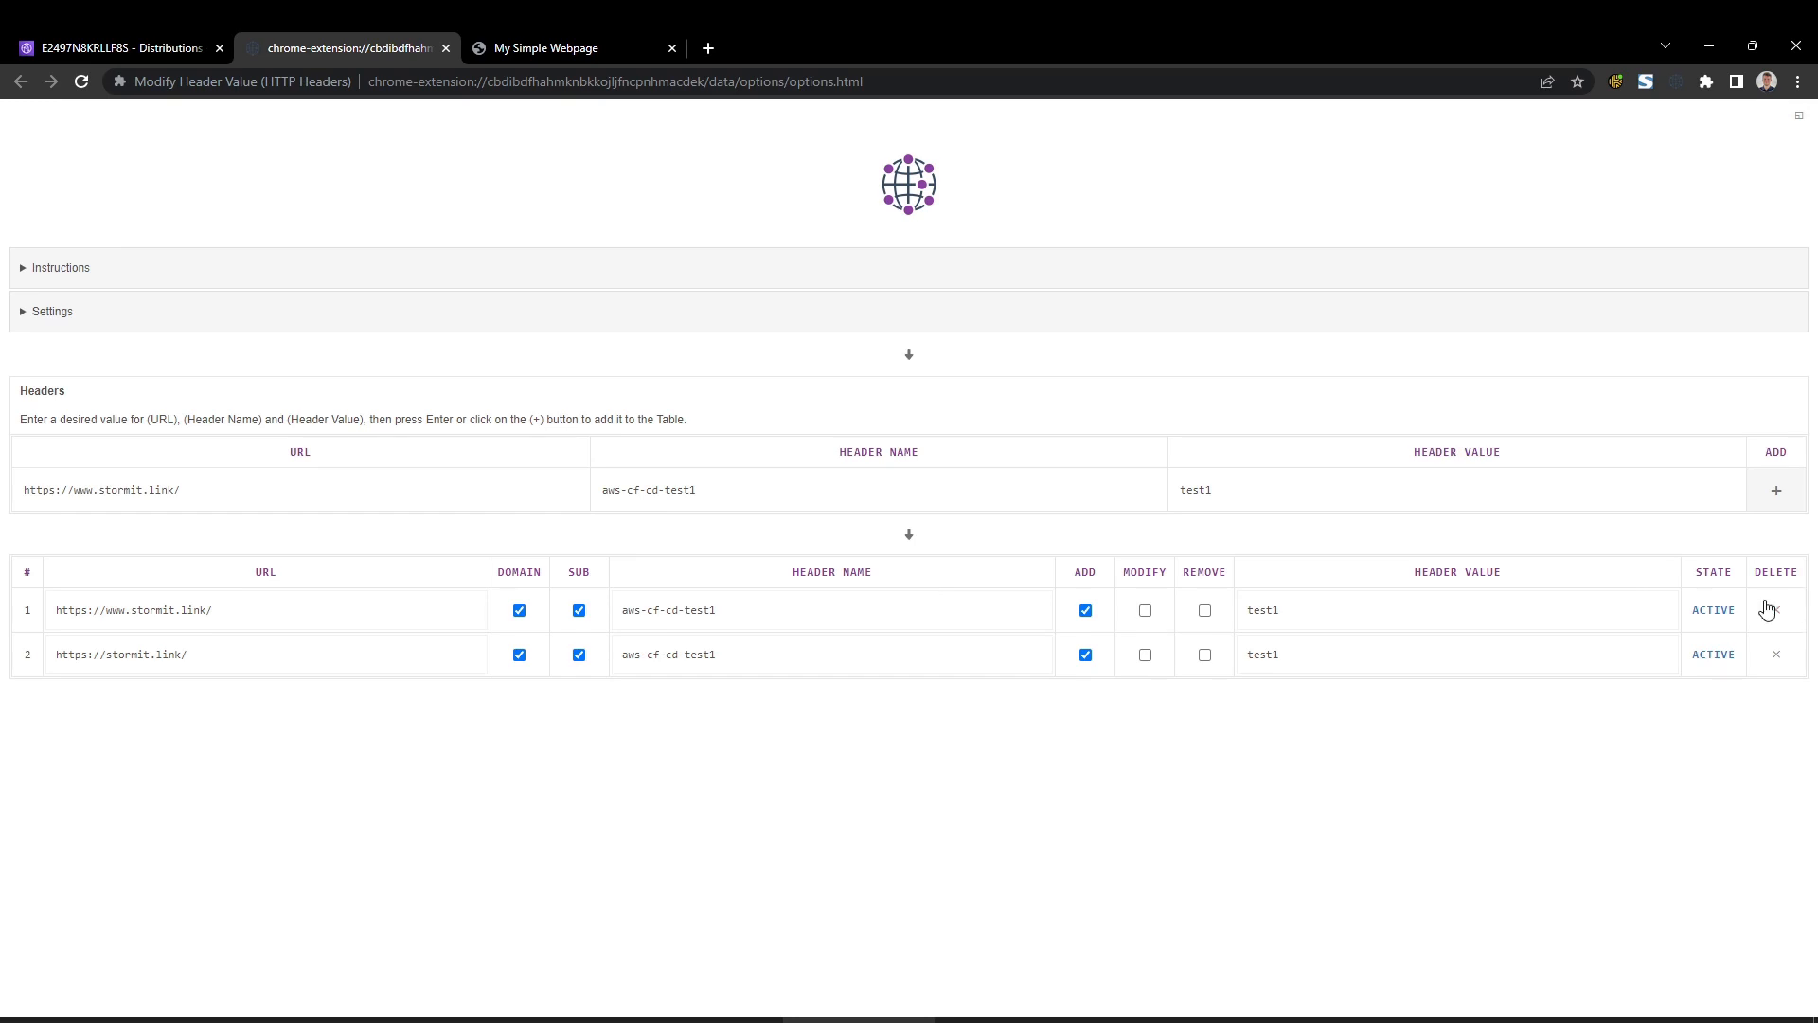
left_click(1777, 655)
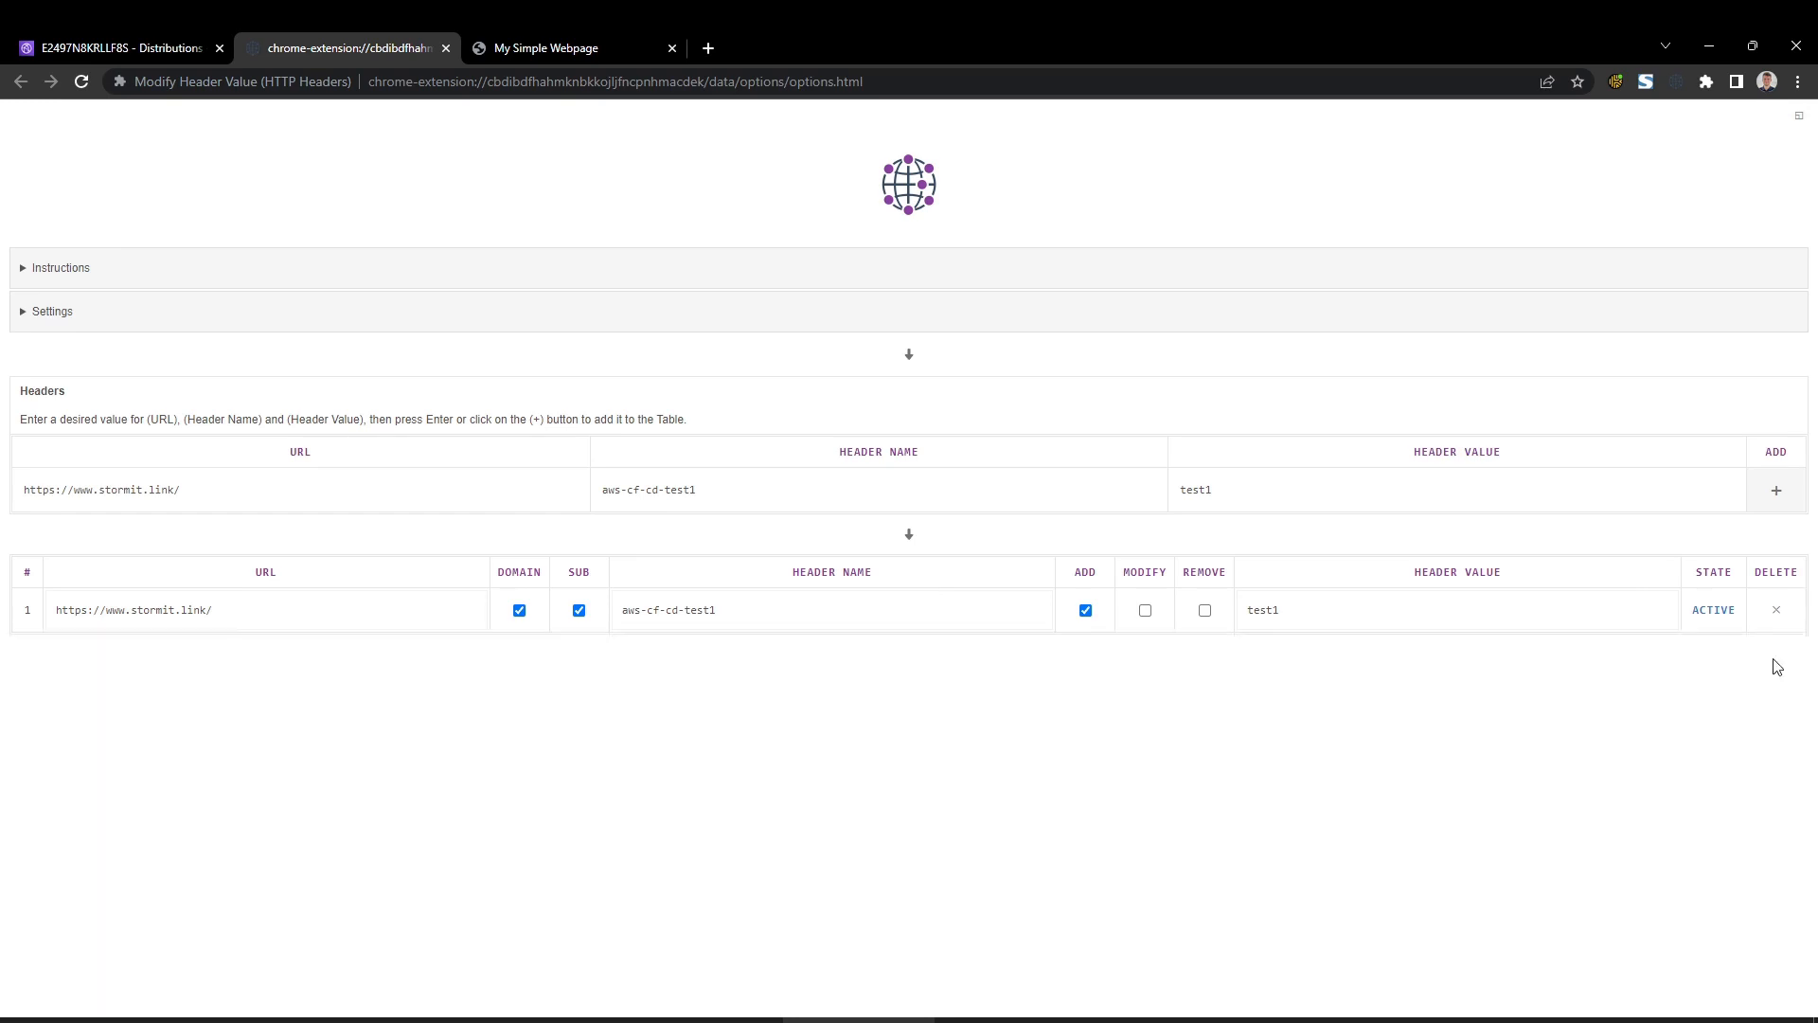
left_click(574, 58)
left_click(83, 82)
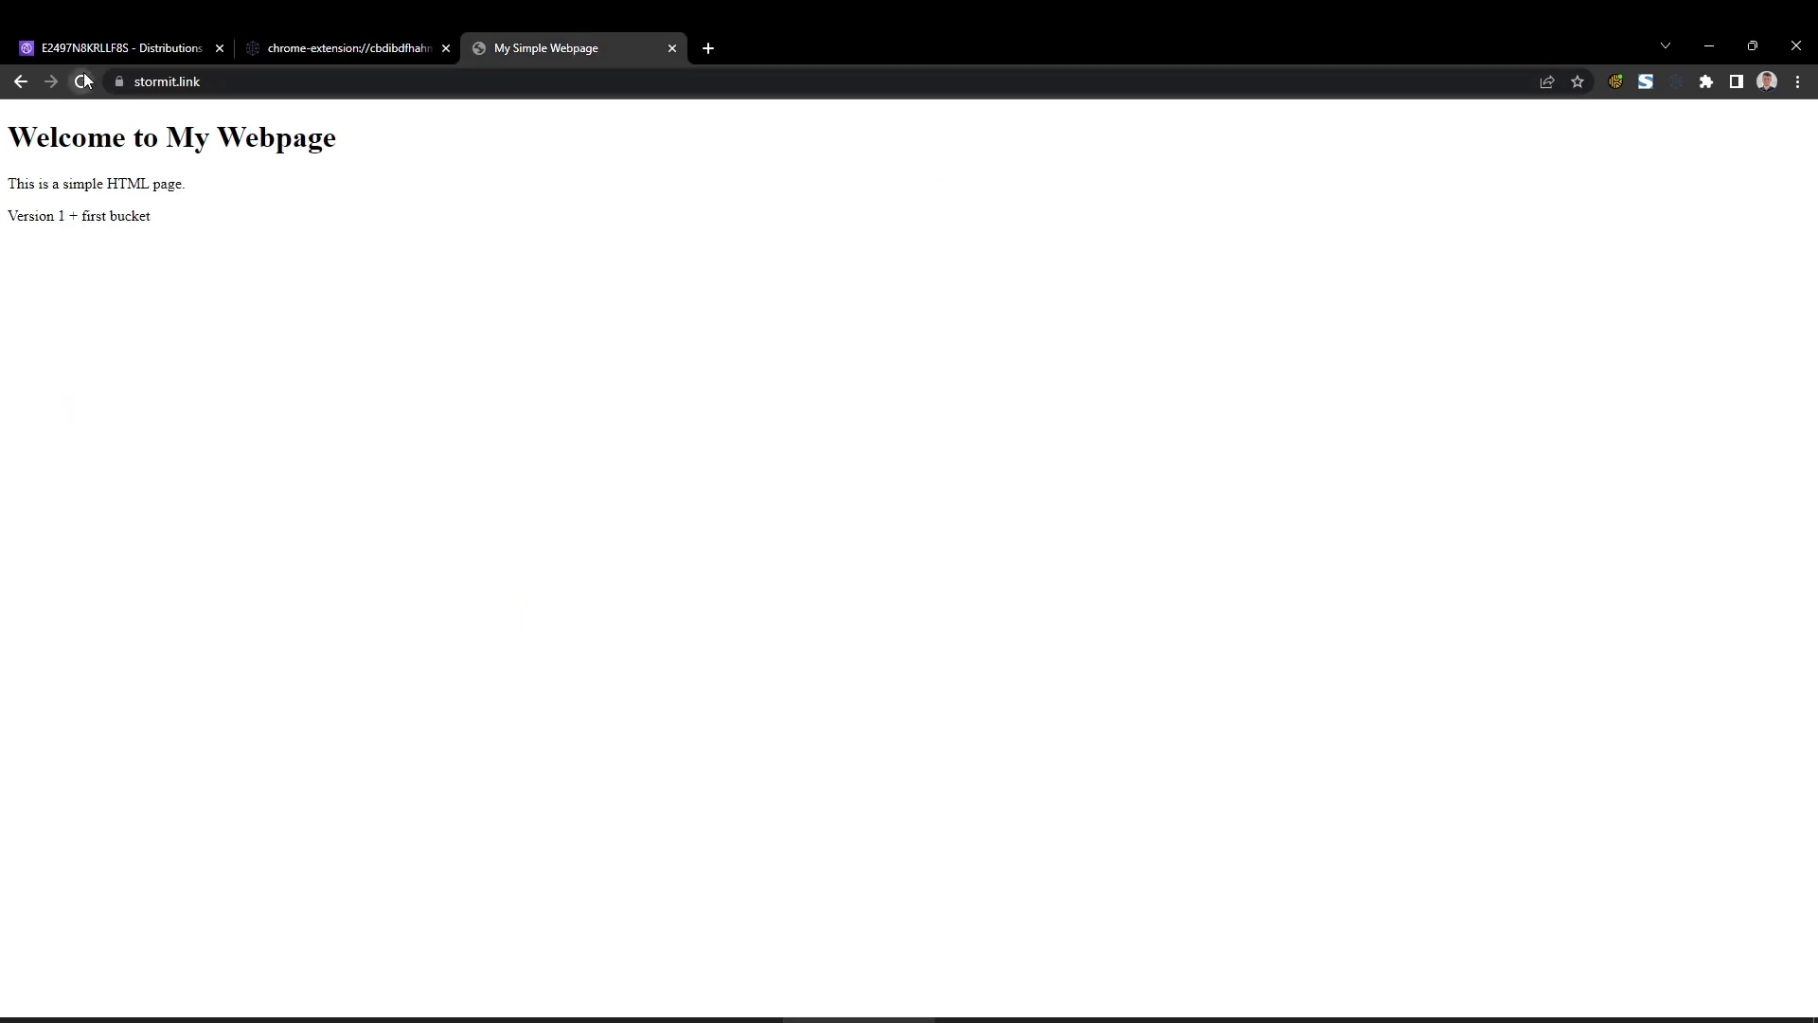
left_click_drag(159, 219, 2, 224)
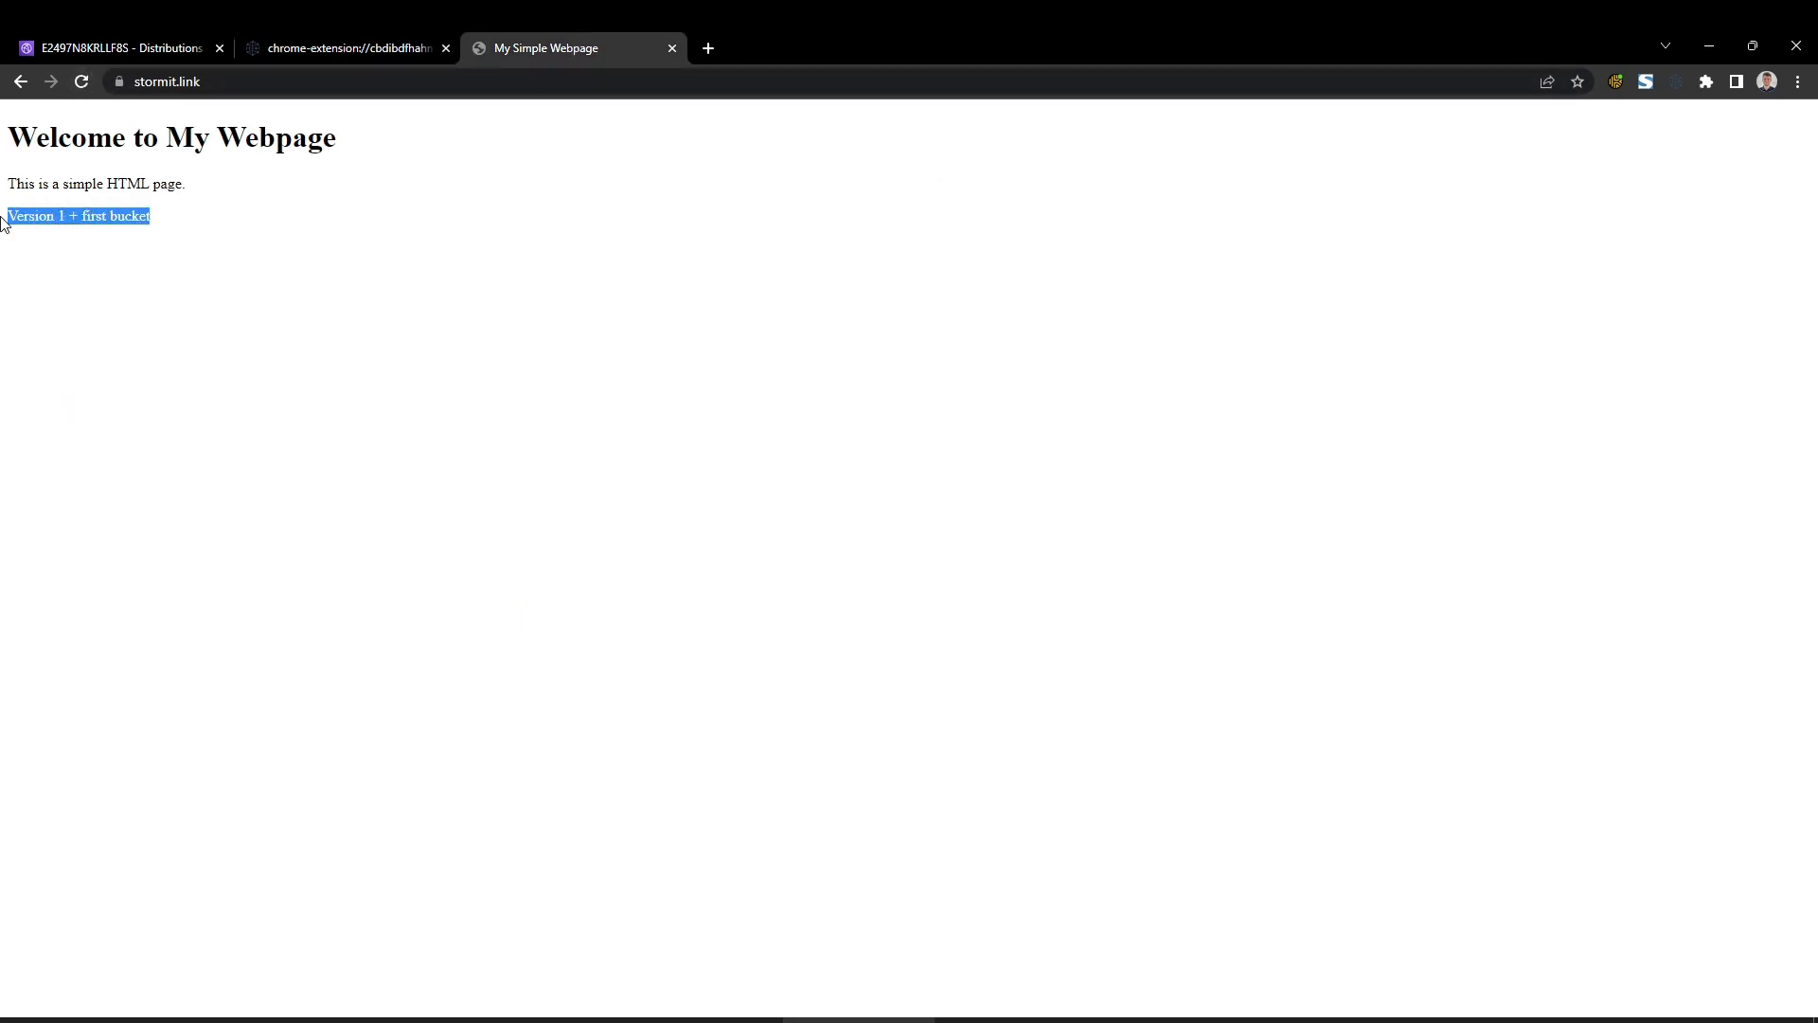
left_click(208, 222)
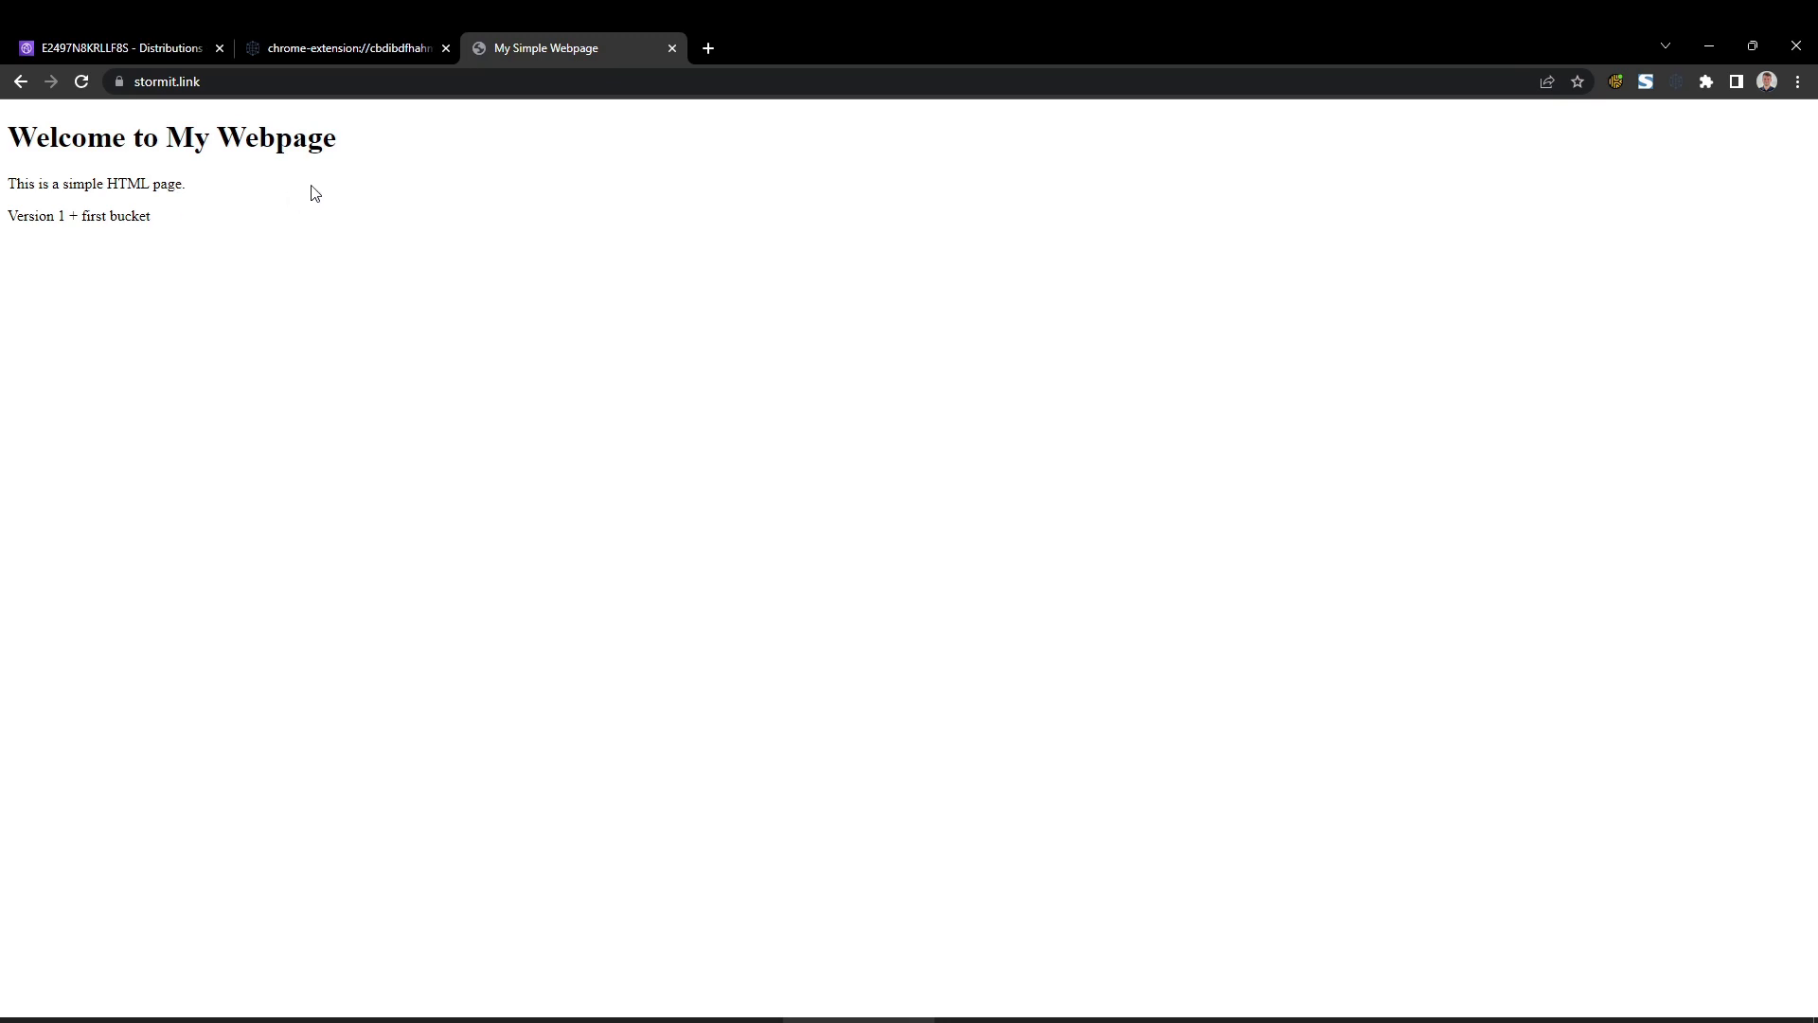
left_click(329, 49)
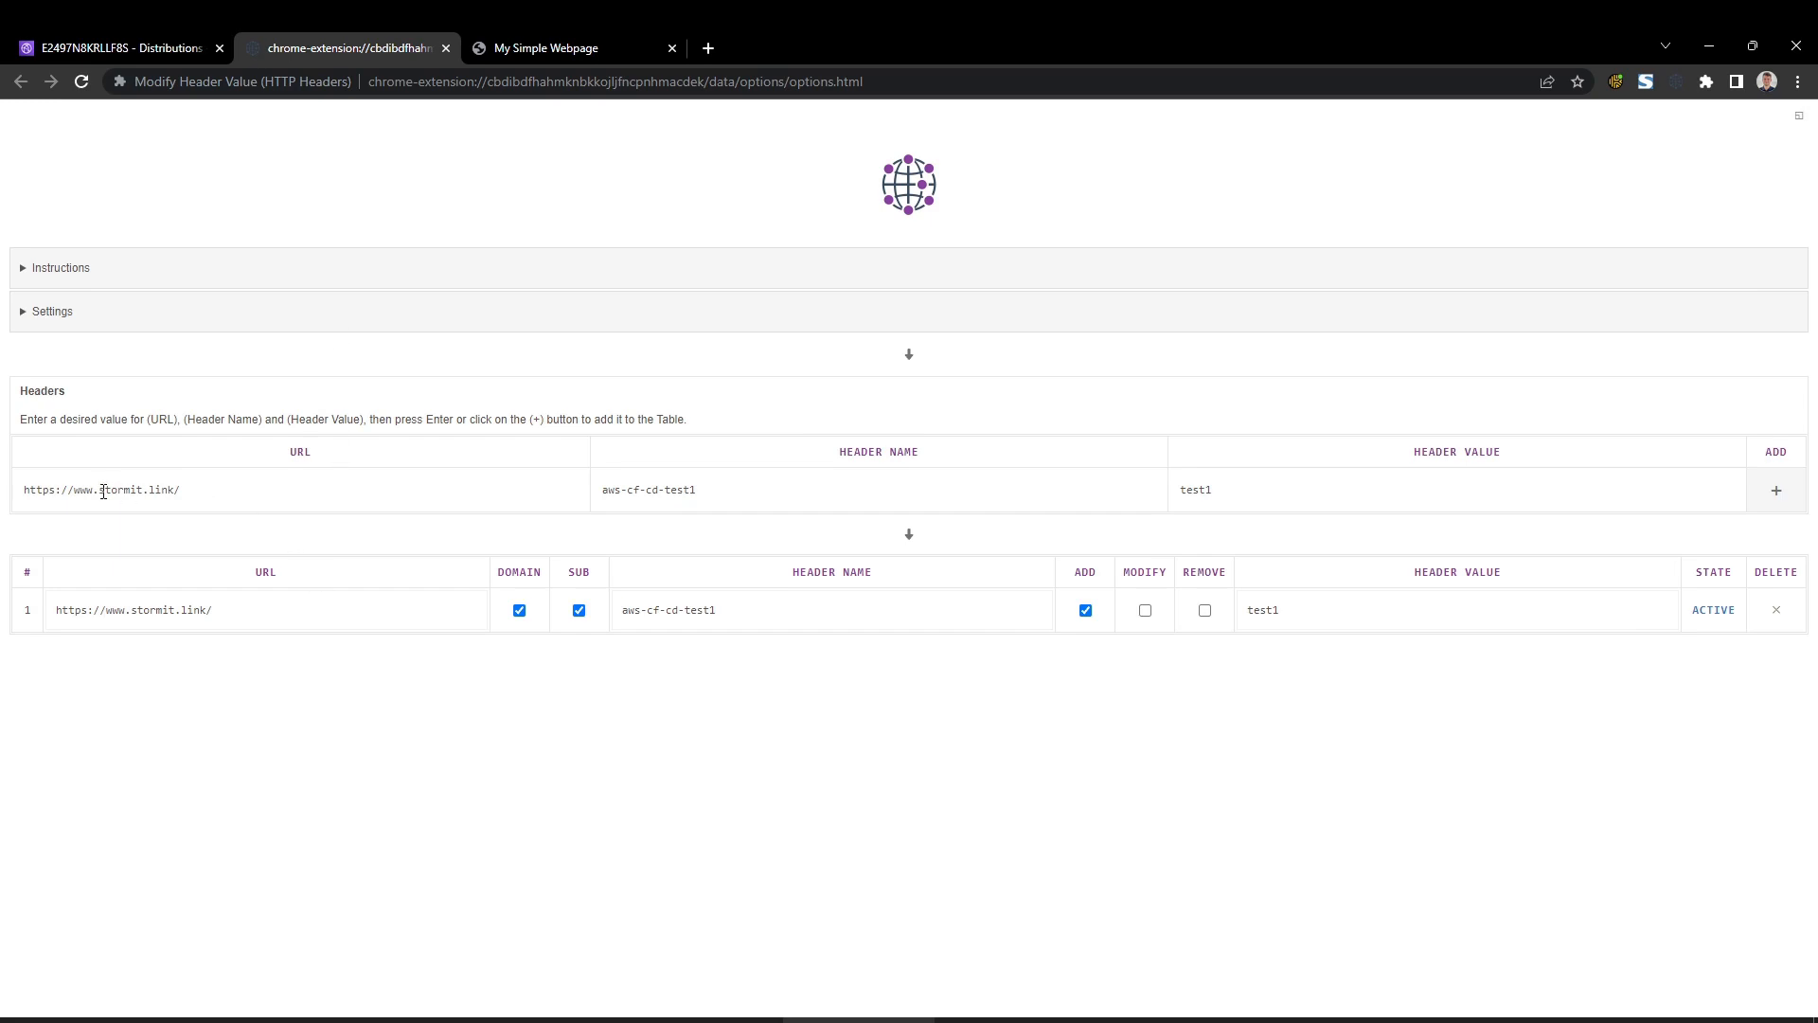
left_click_drag(100, 491, 88, 489)
key("BackSpace")
left_click(1775, 490)
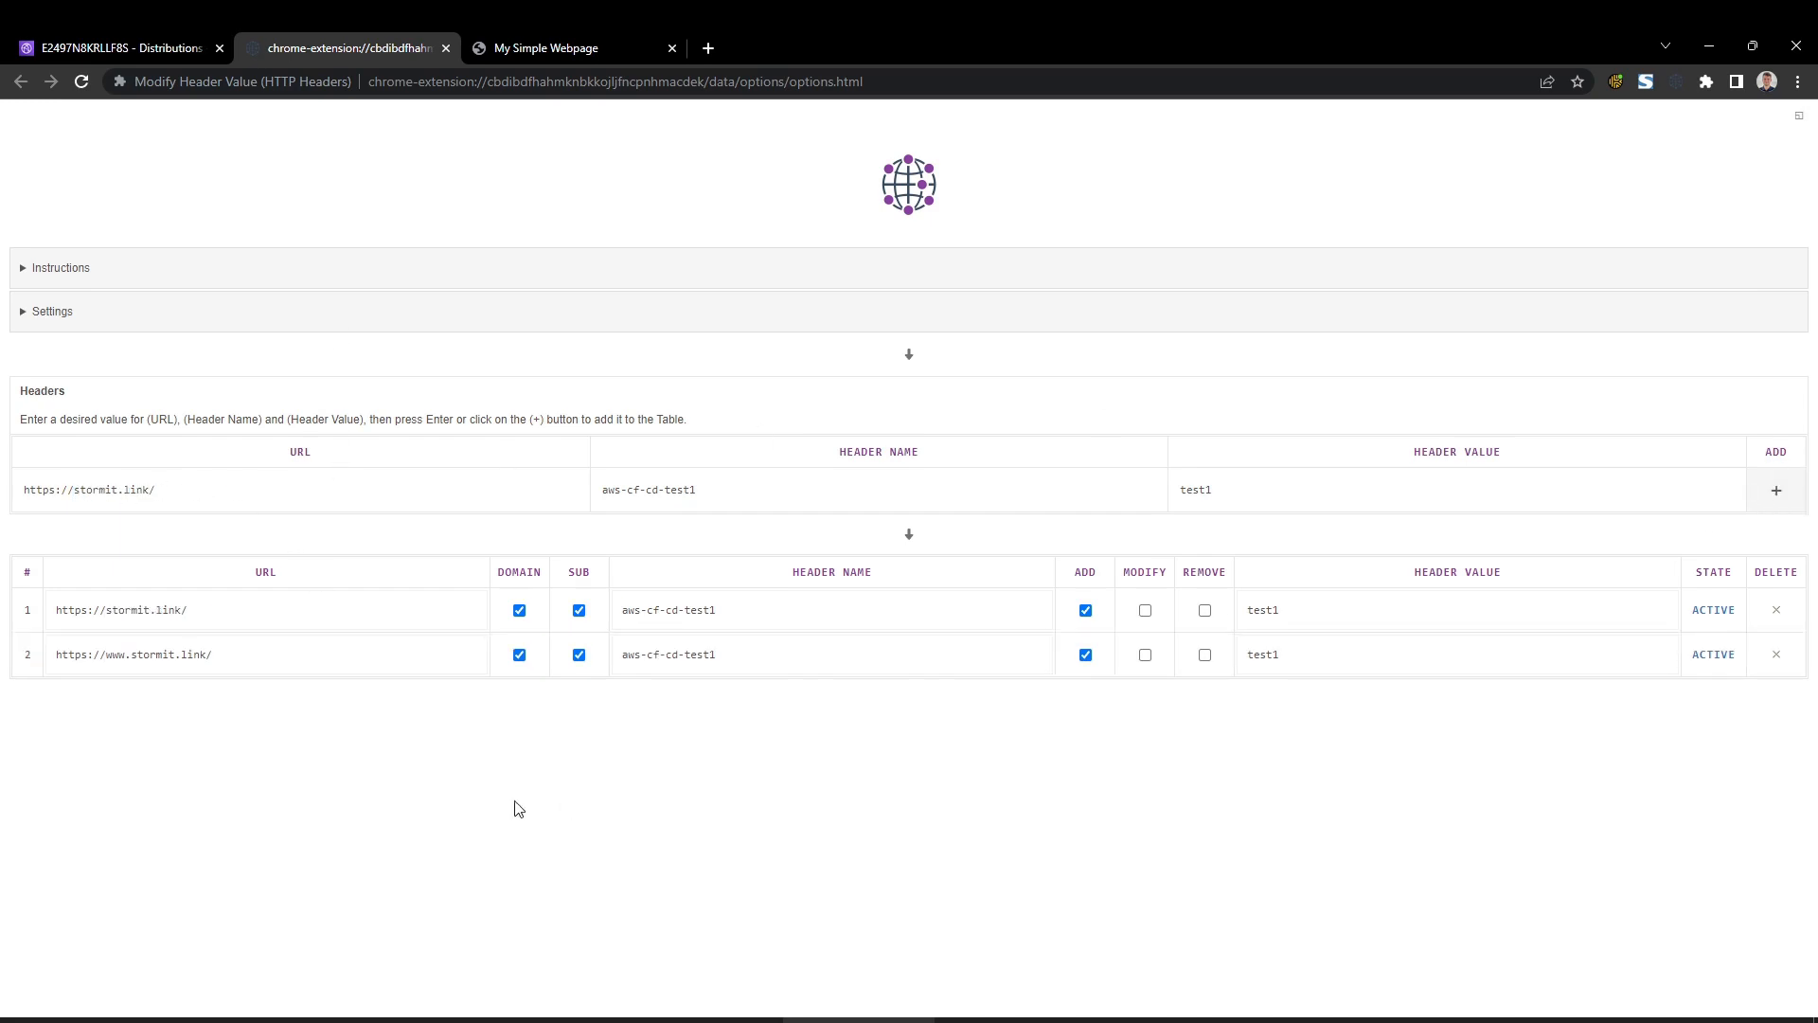
Reload stormit.link with the restored header rule, check the version line against the rules, and close the page.
left_click(559, 48)
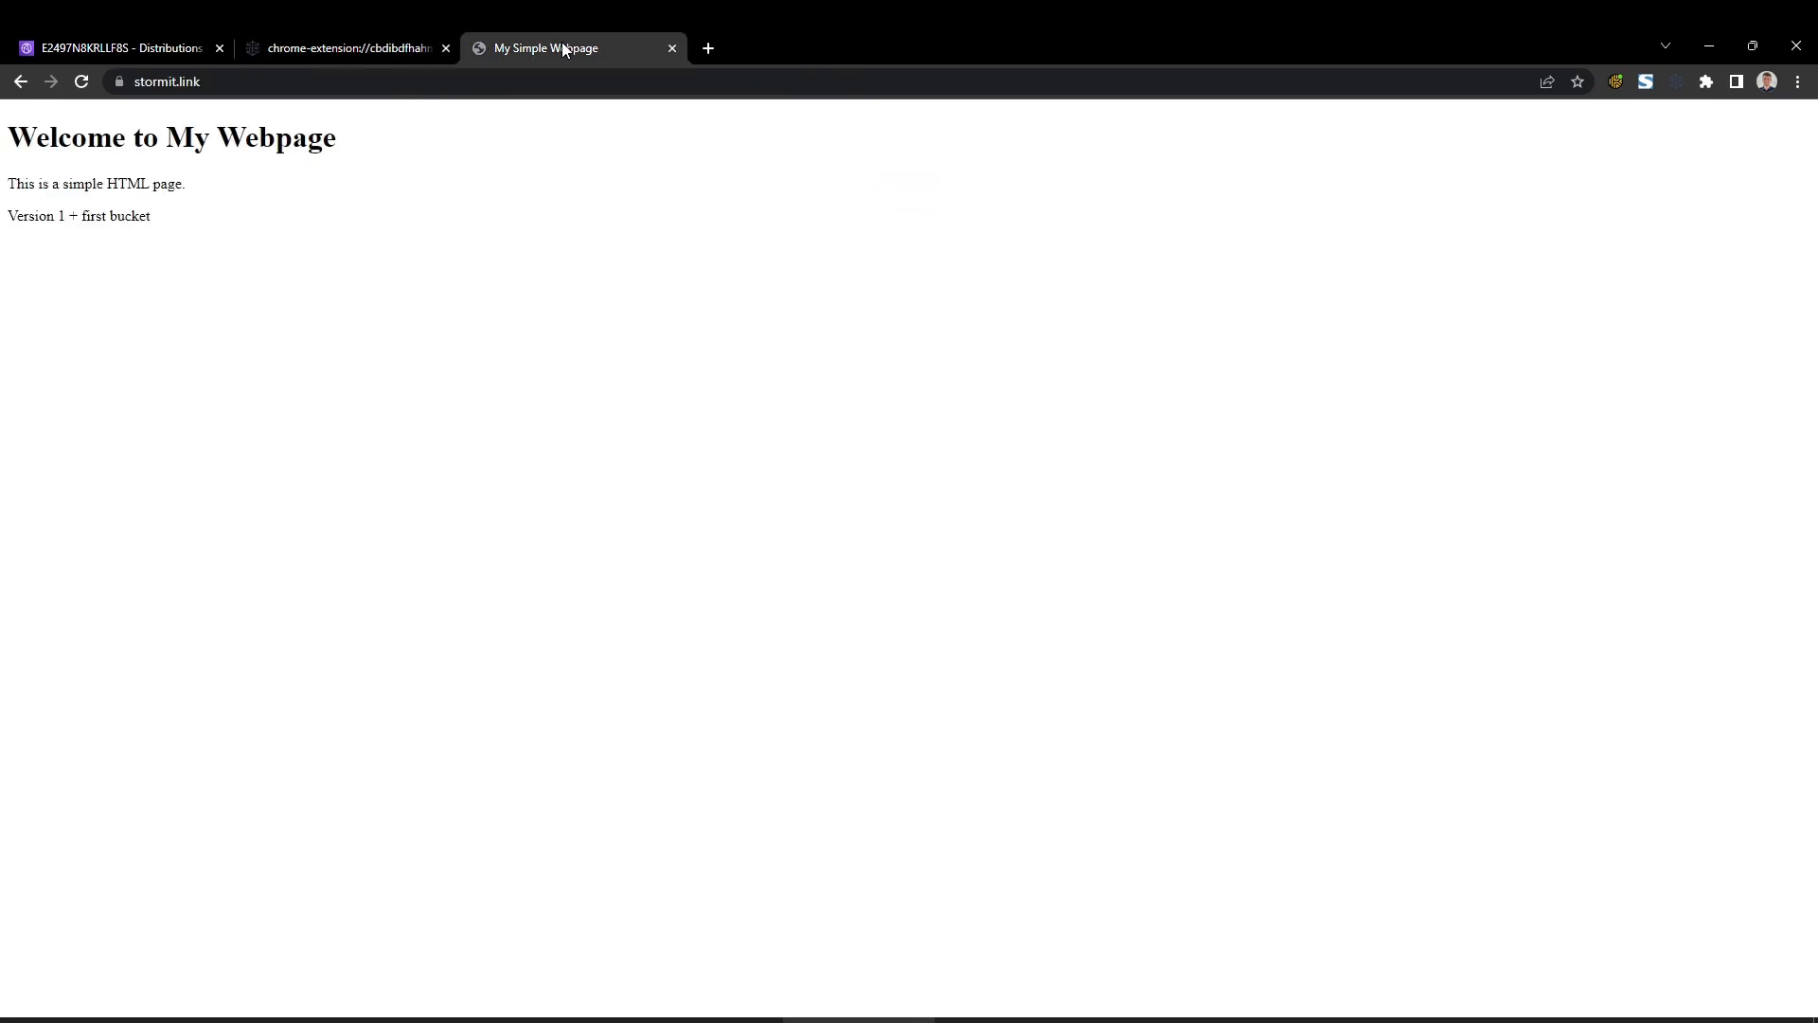
left_click(83, 80)
left_click_drag(53, 212, 125, 214)
left_click(200, 216)
left_click(341, 48)
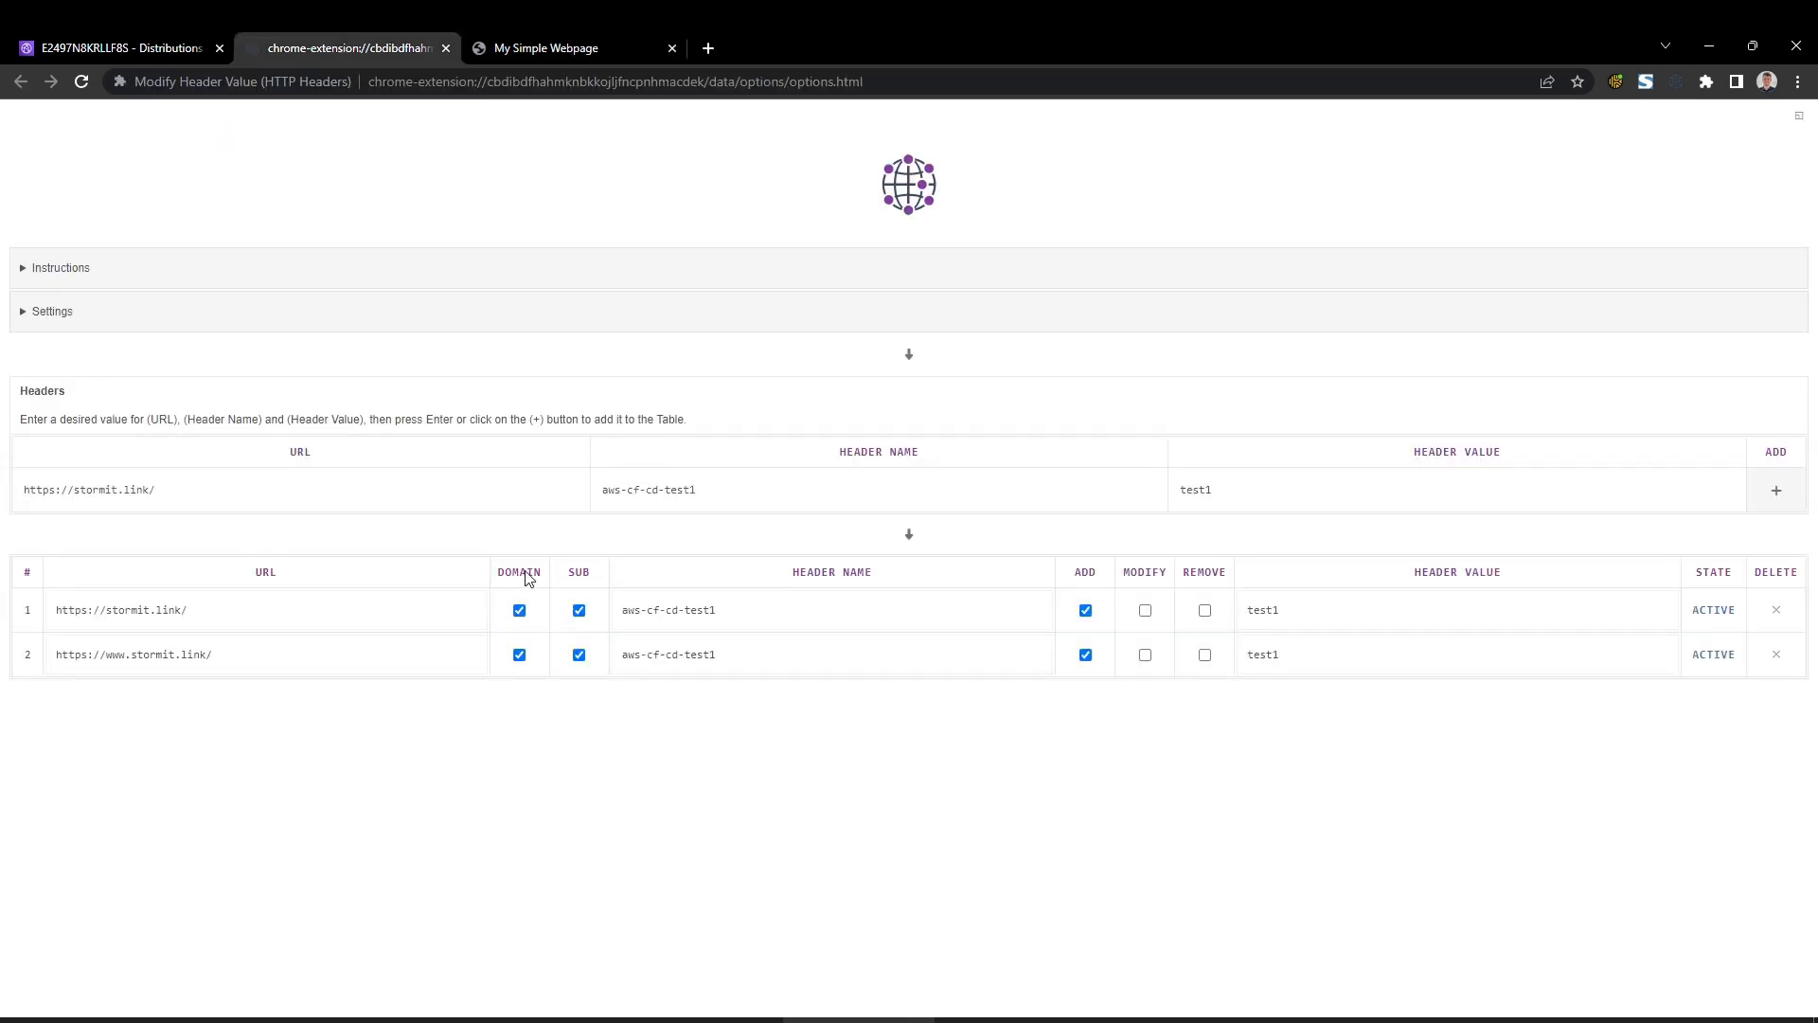
left_click(602, 49)
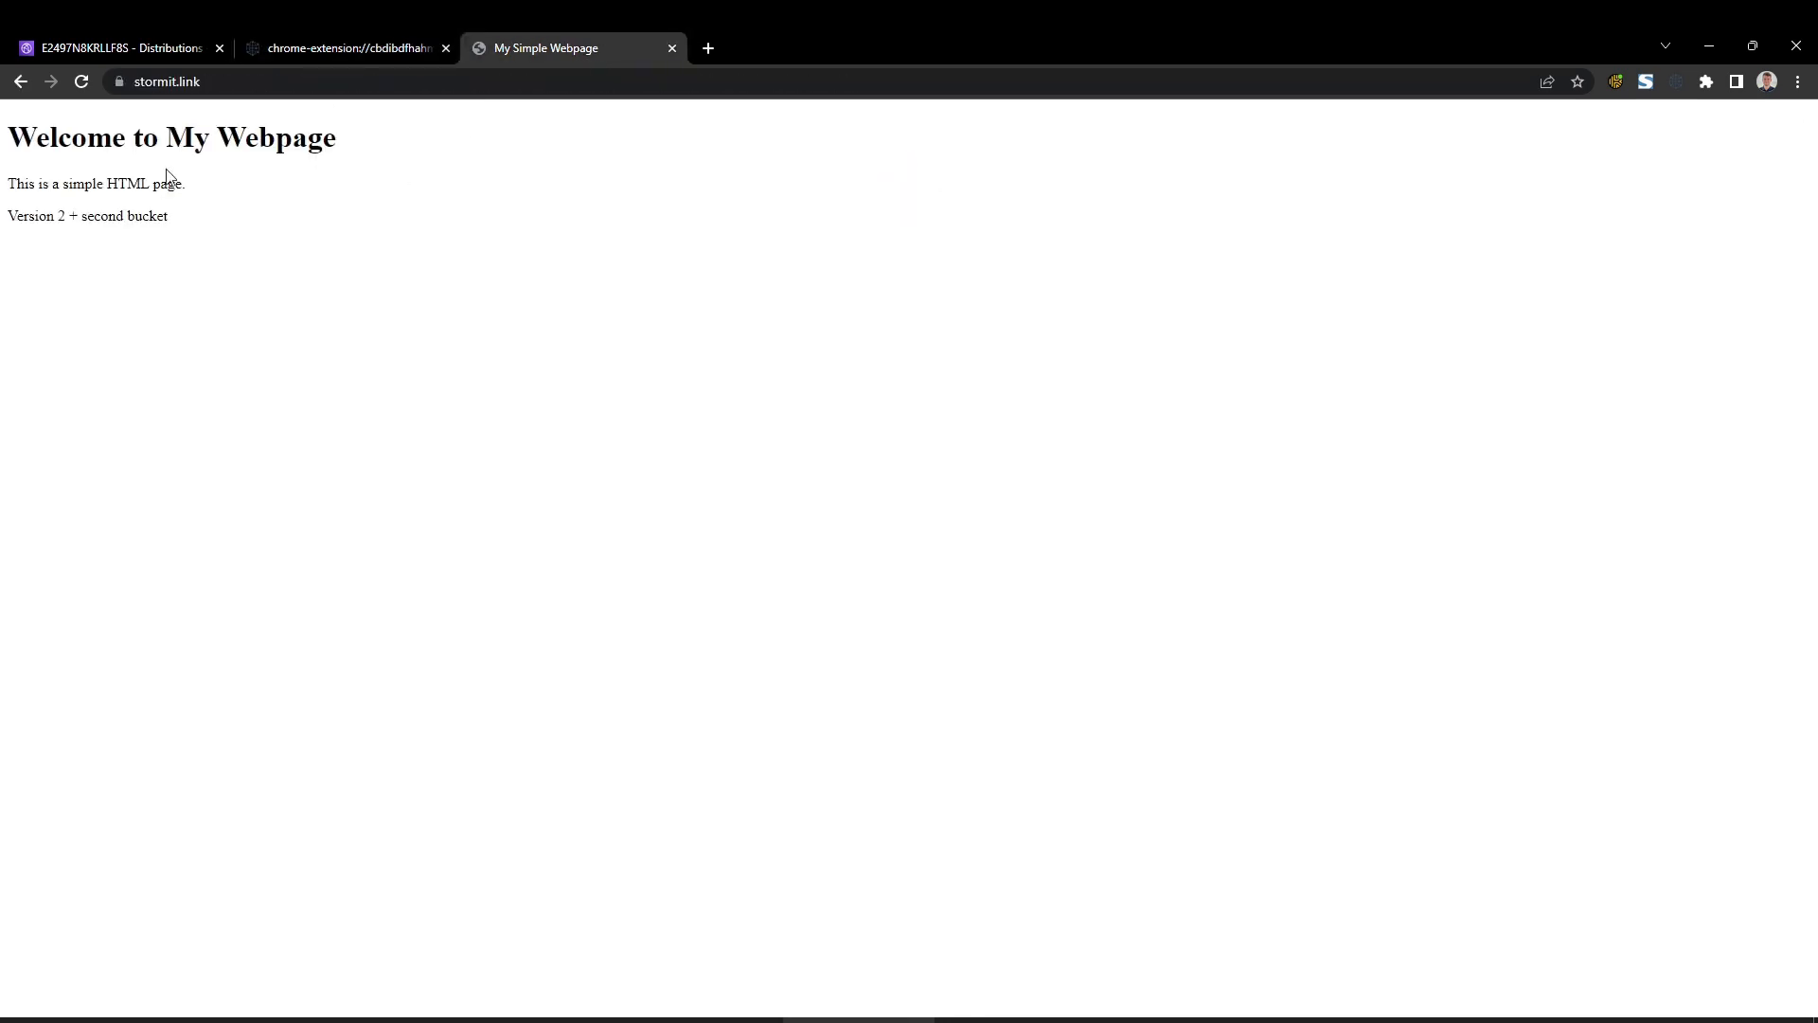
left_click(130, 83)
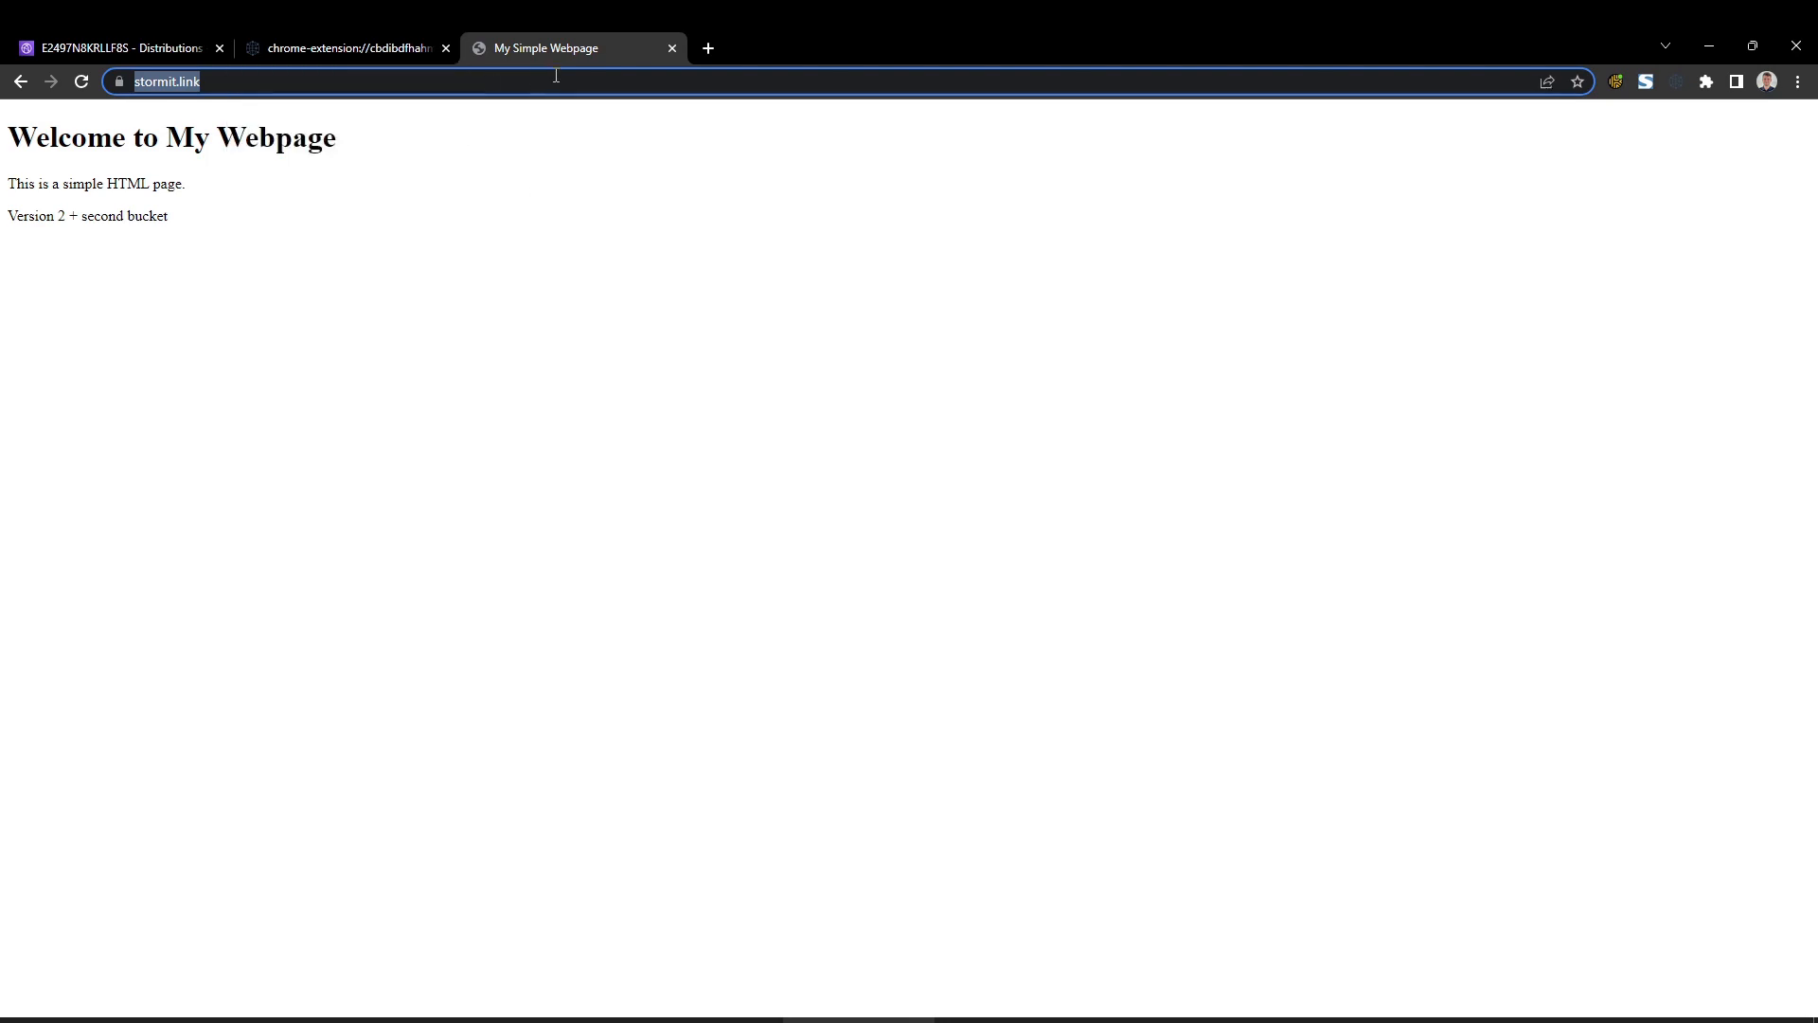
left_click(673, 49)
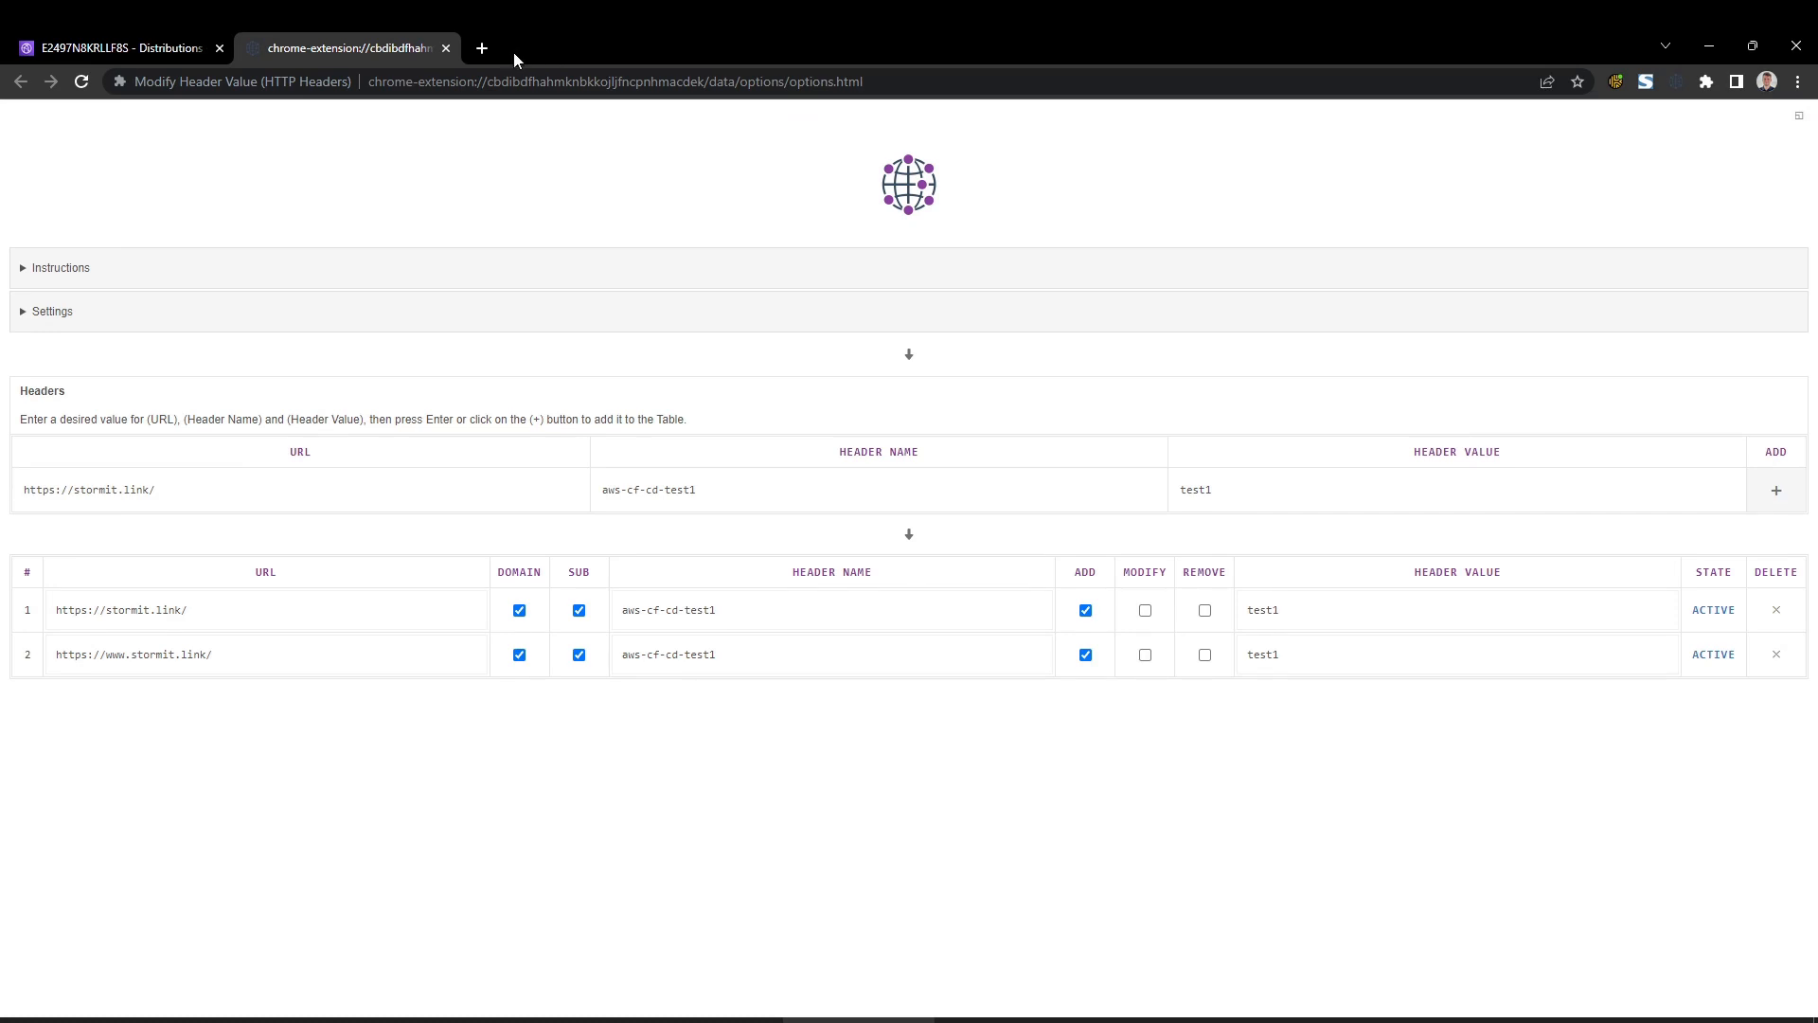
Return to the CloudFront distributions list, search the AWS services for lambda, and open the Lambda console in a new tab.
left_click(163, 48)
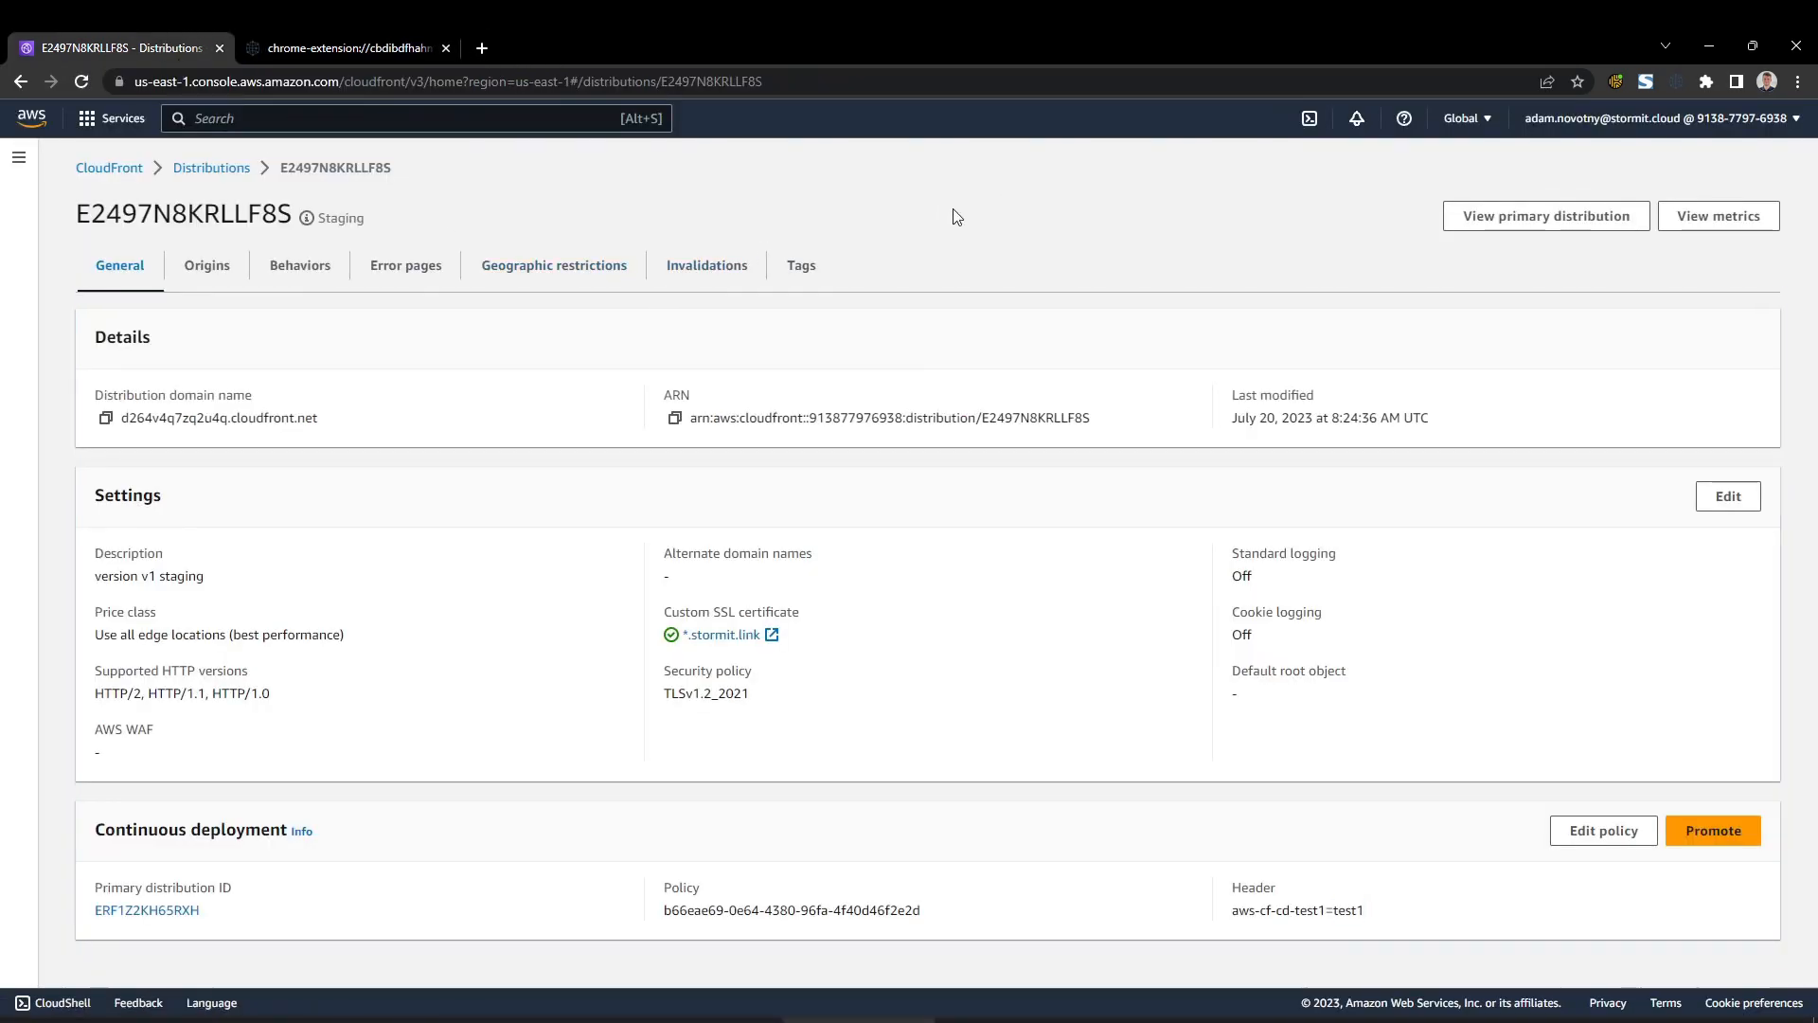
left_click(202, 173)
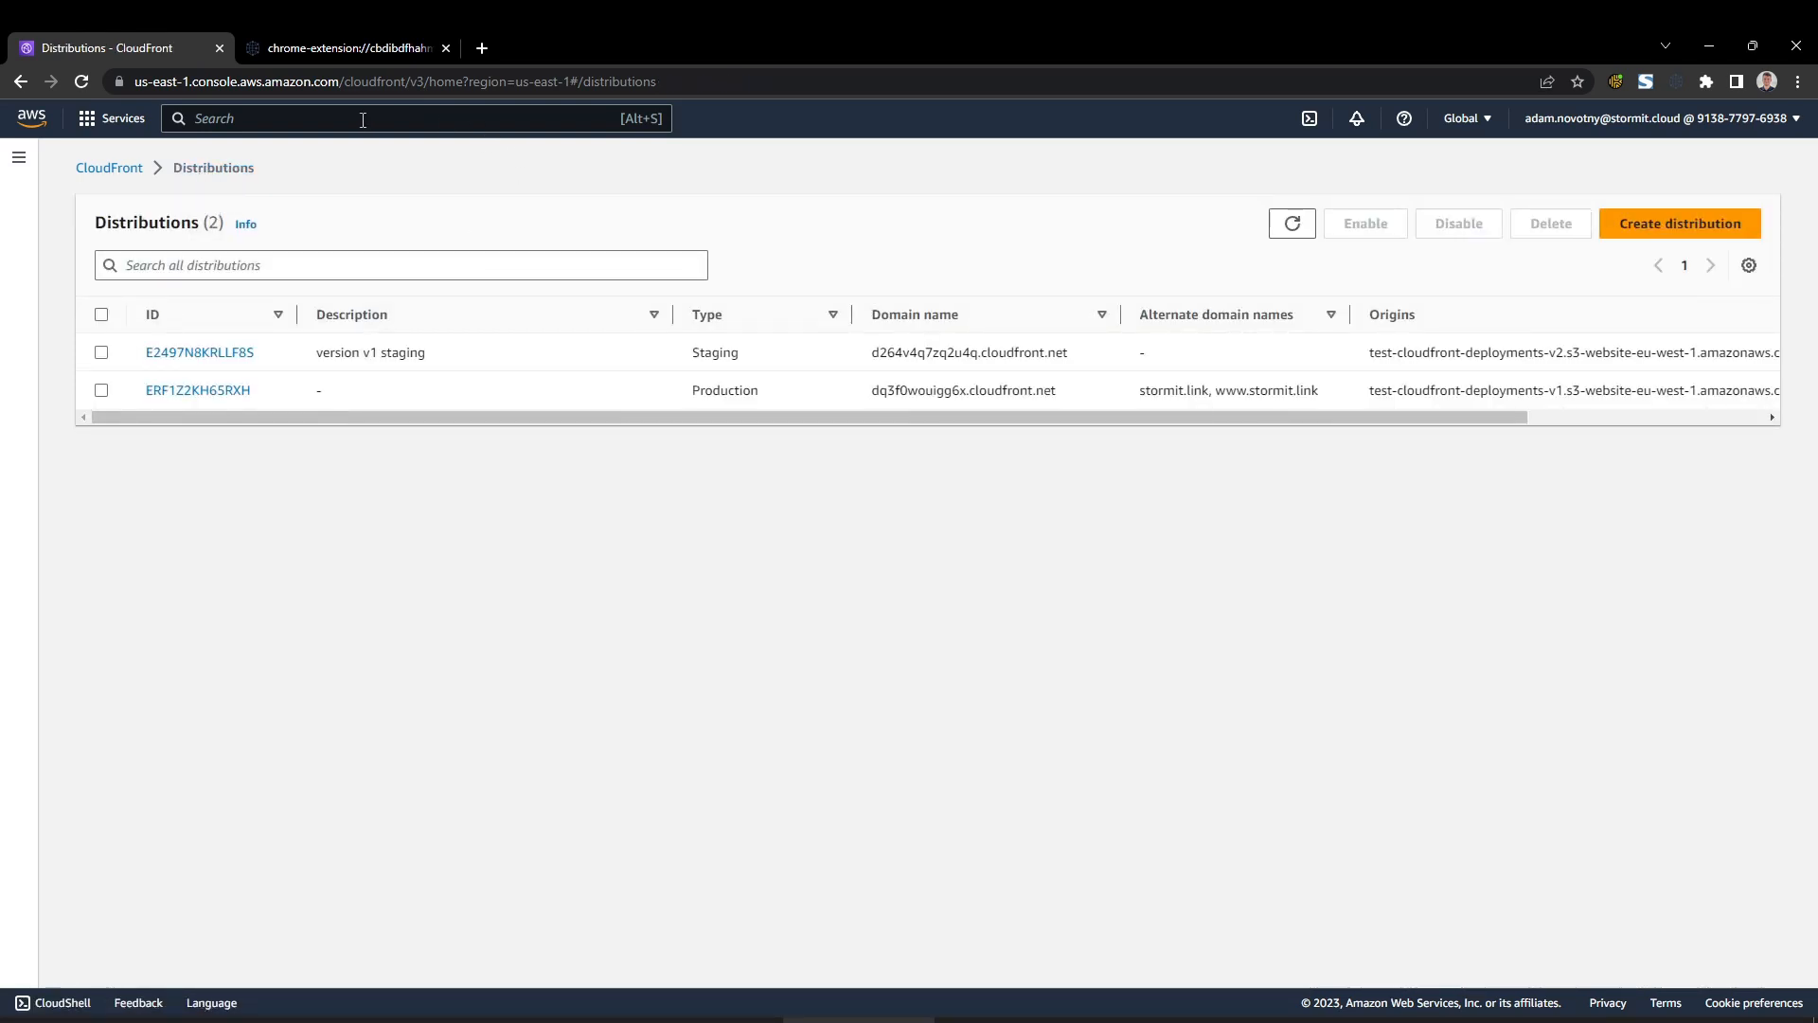
left_click(276, 118)
type("lambda")
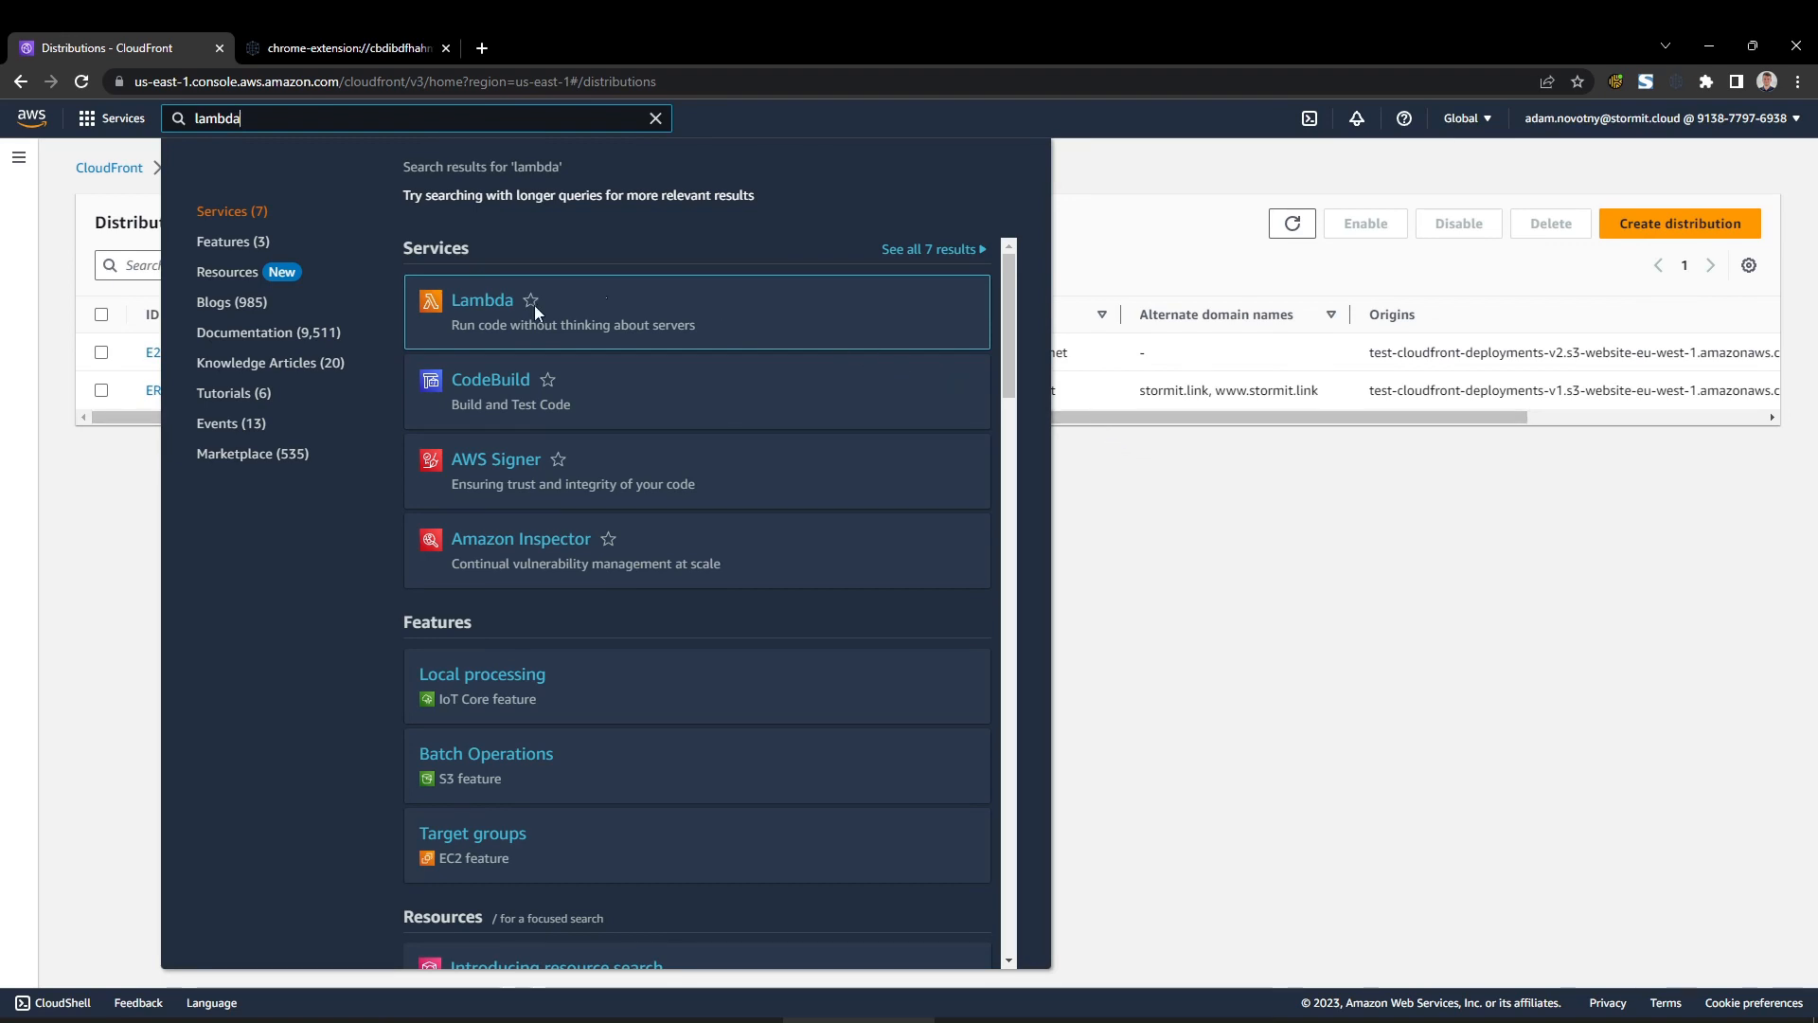
left_click(1352, 520)
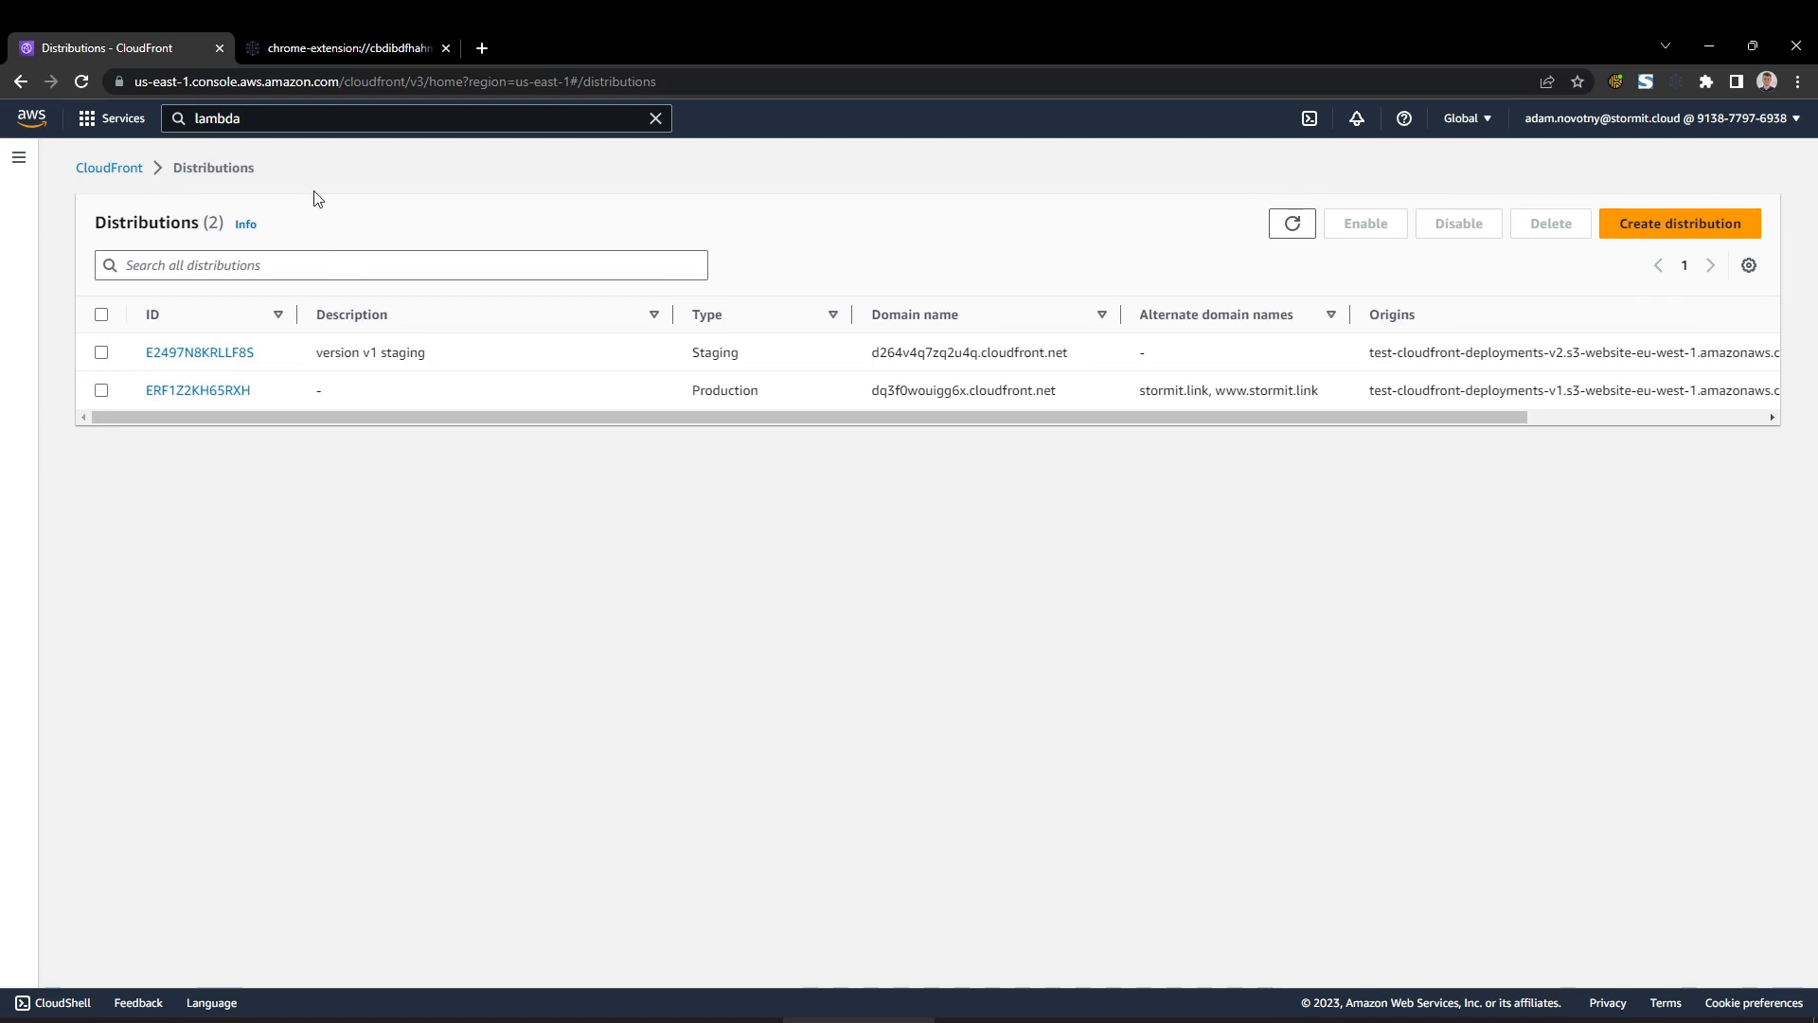
left_click(271, 126)
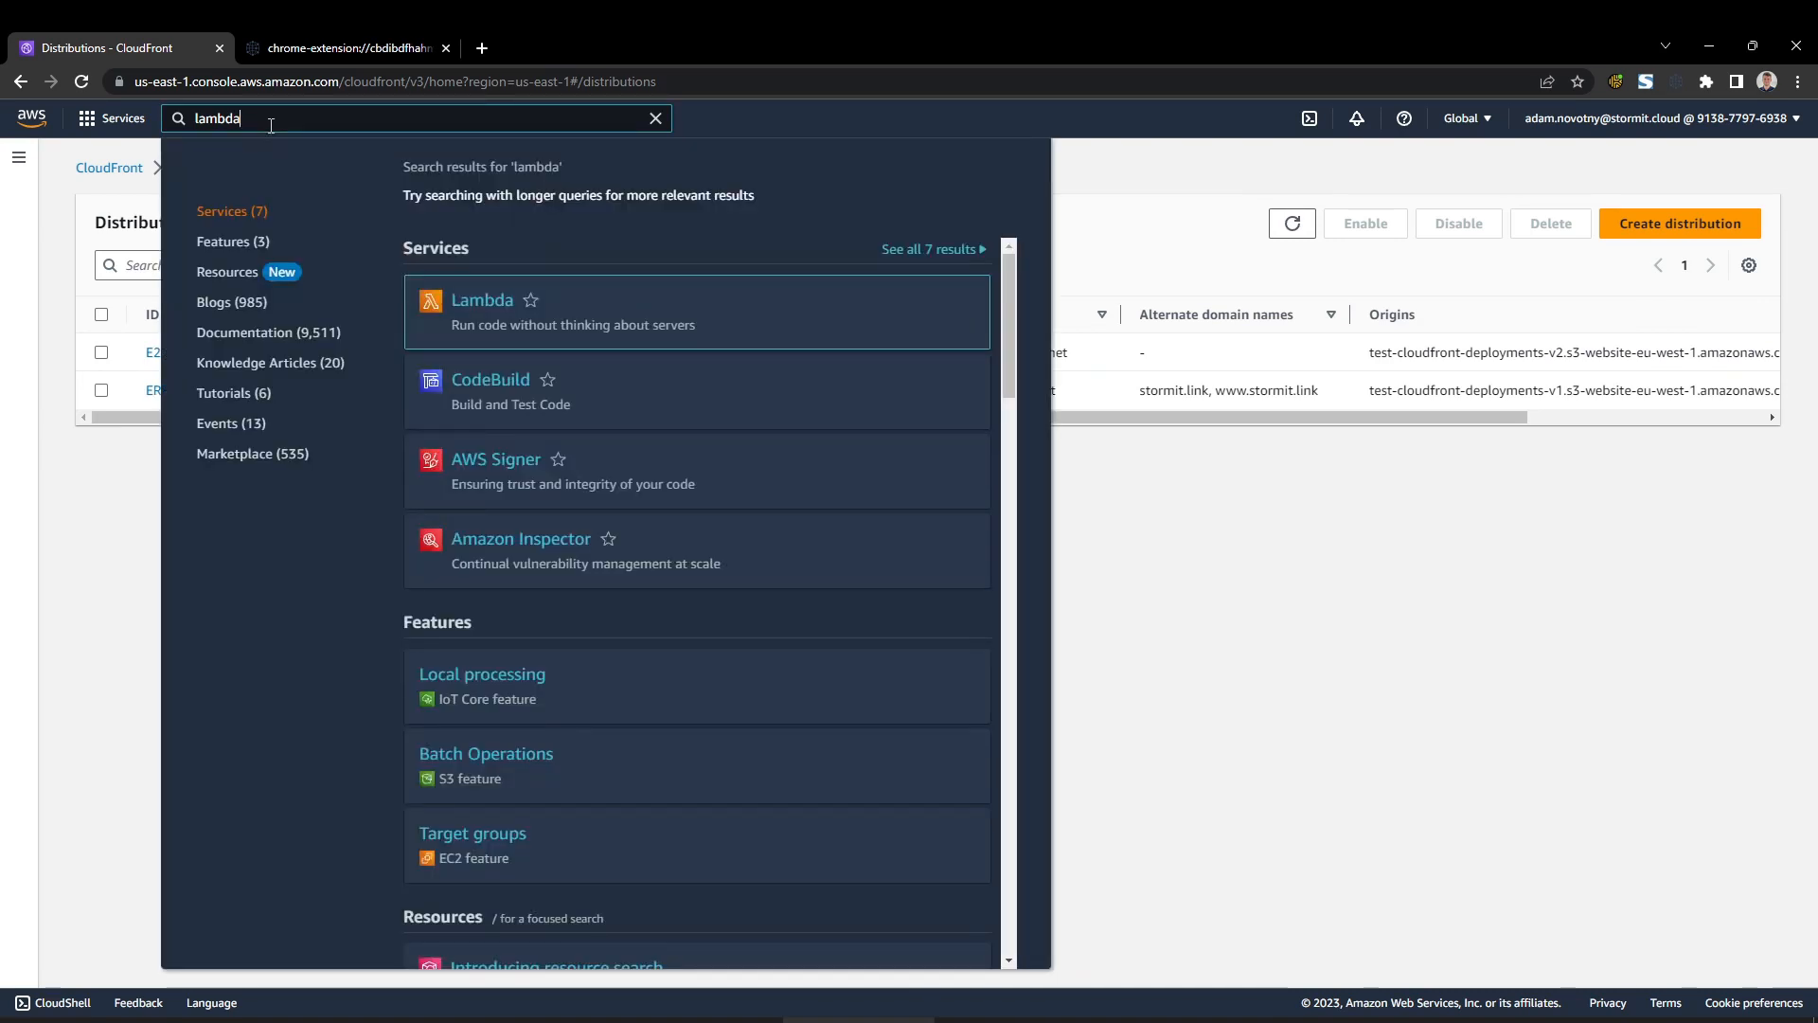
middle_click(482, 312)
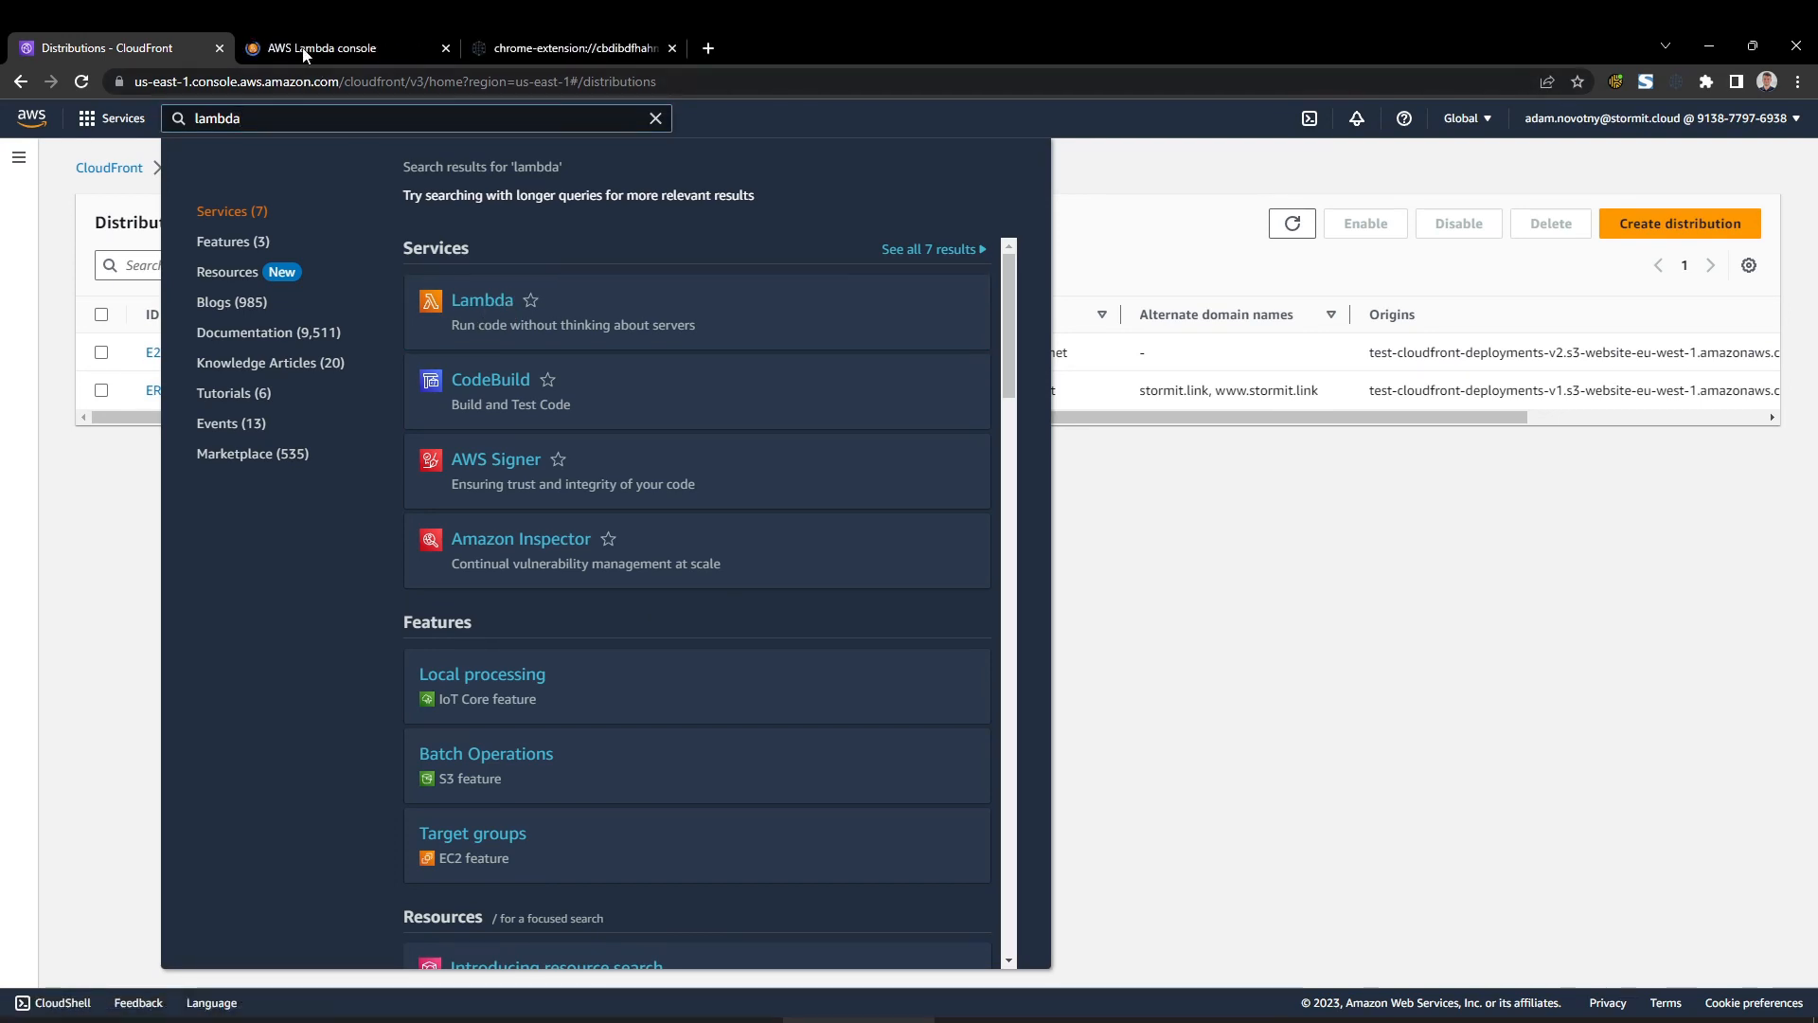
left_click(285, 48)
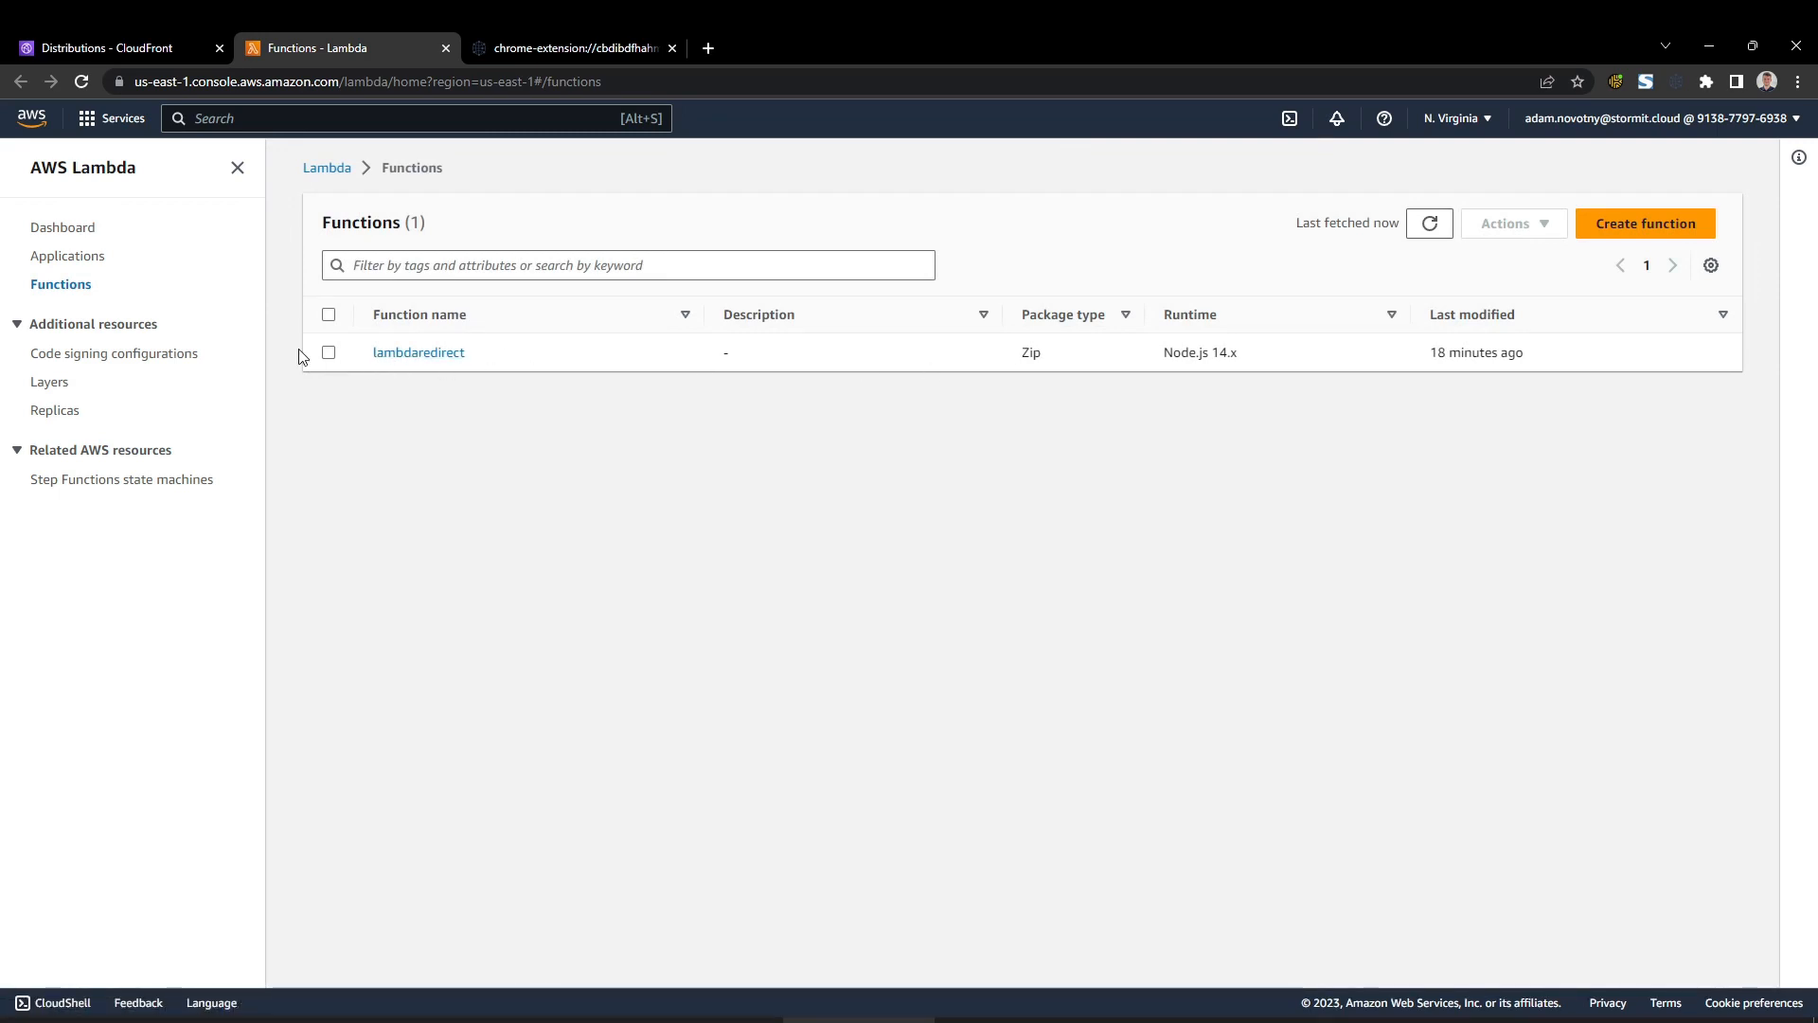
Open the lambdaredirect function and examine the 301 redirect code in index.js.
left_click(432, 363)
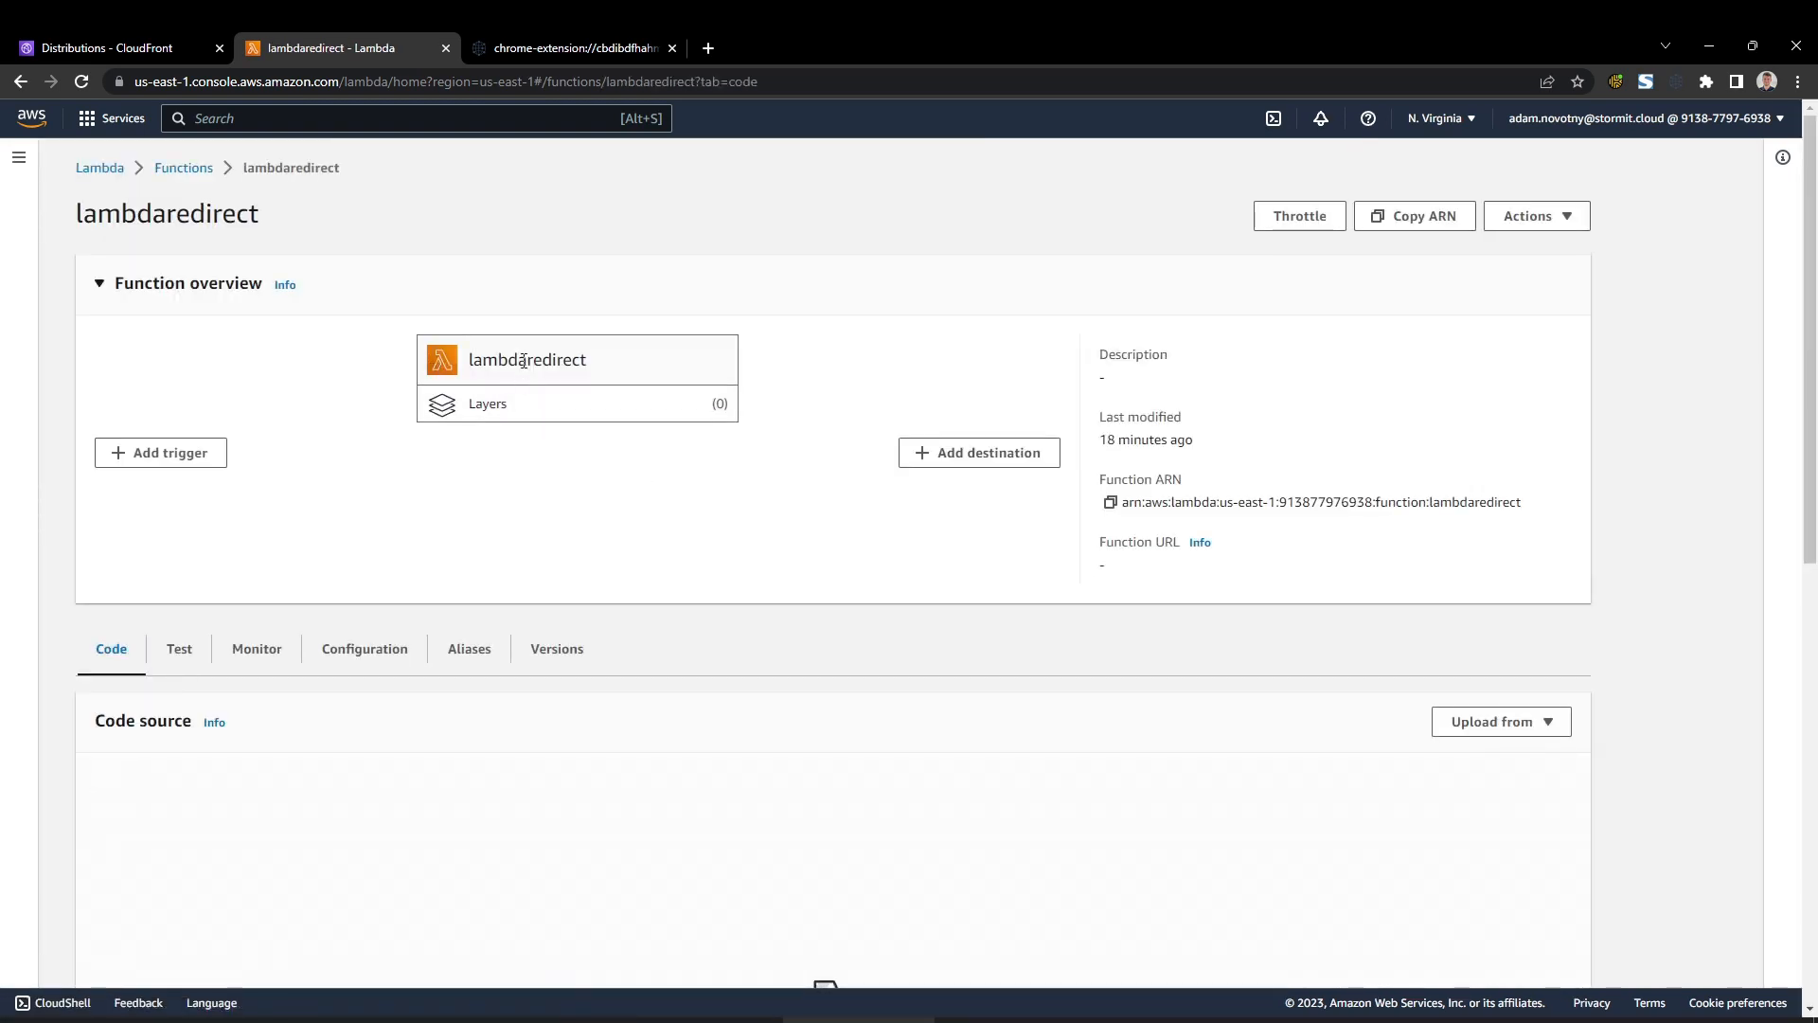
scroll(360, 730, "down", 3)
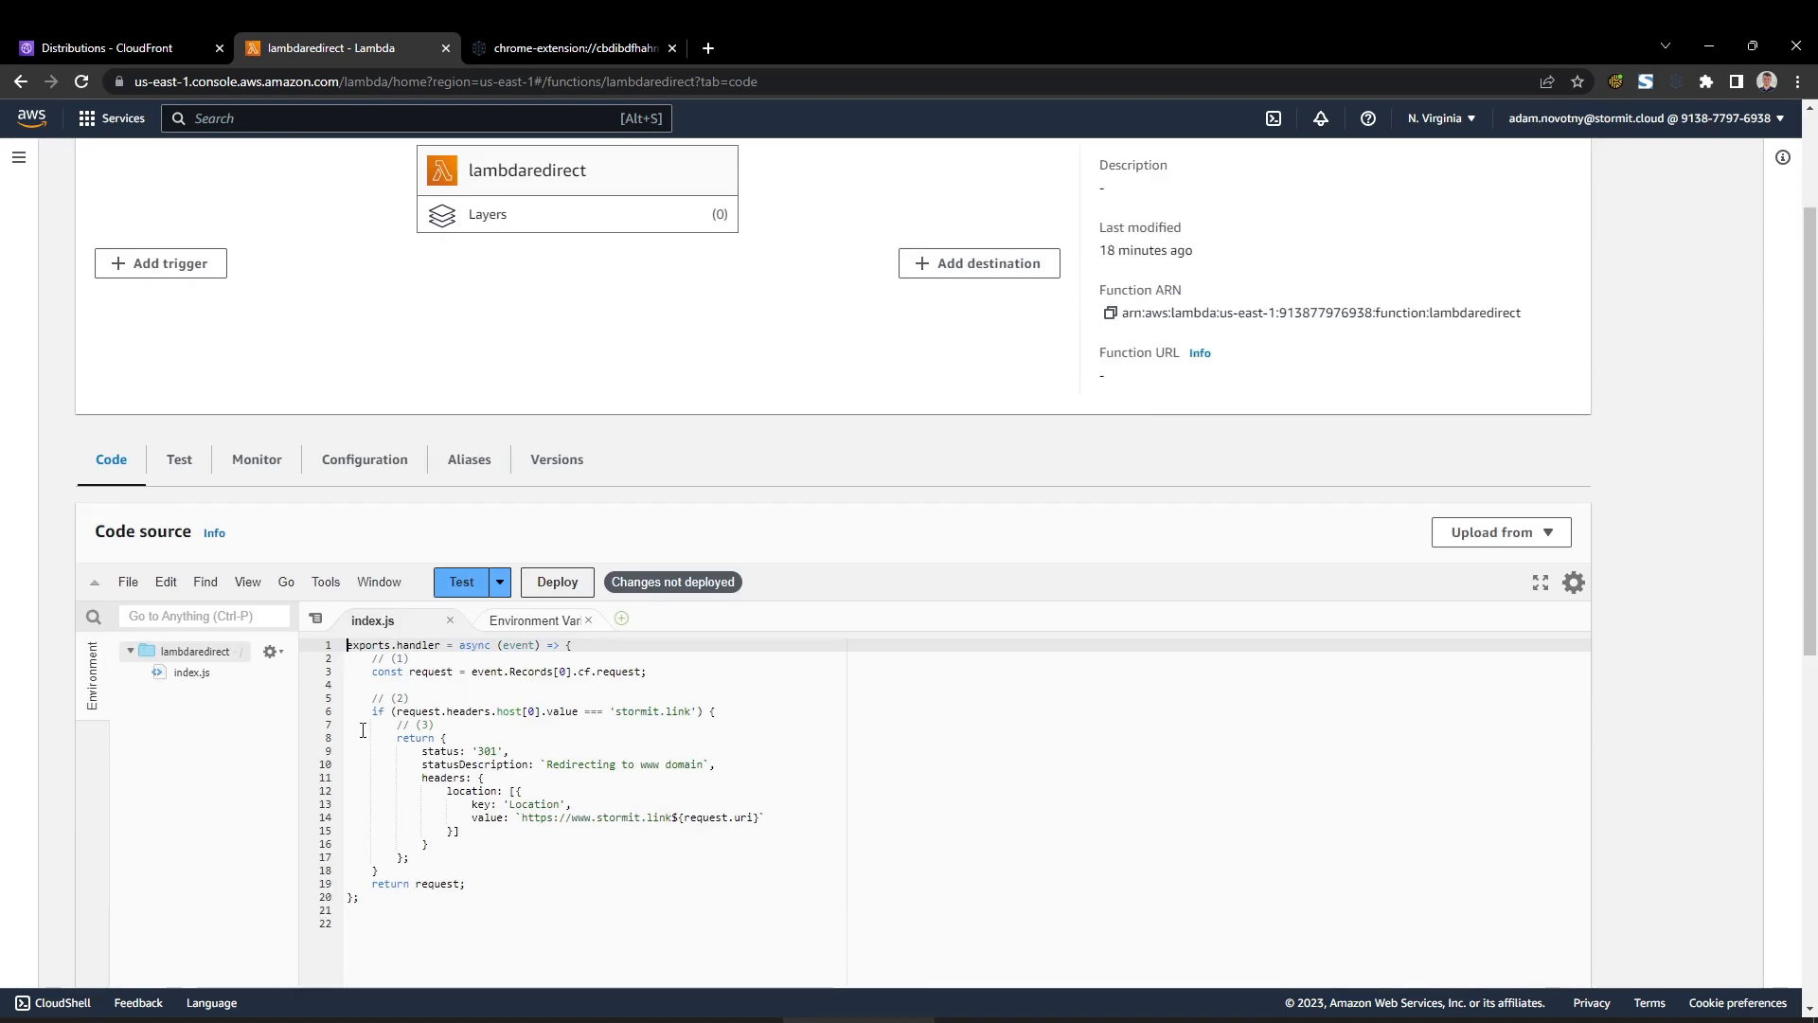
scroll(554, 762, "up", 1)
left_click_drag(473, 752, 500, 751)
left_click(514, 753)
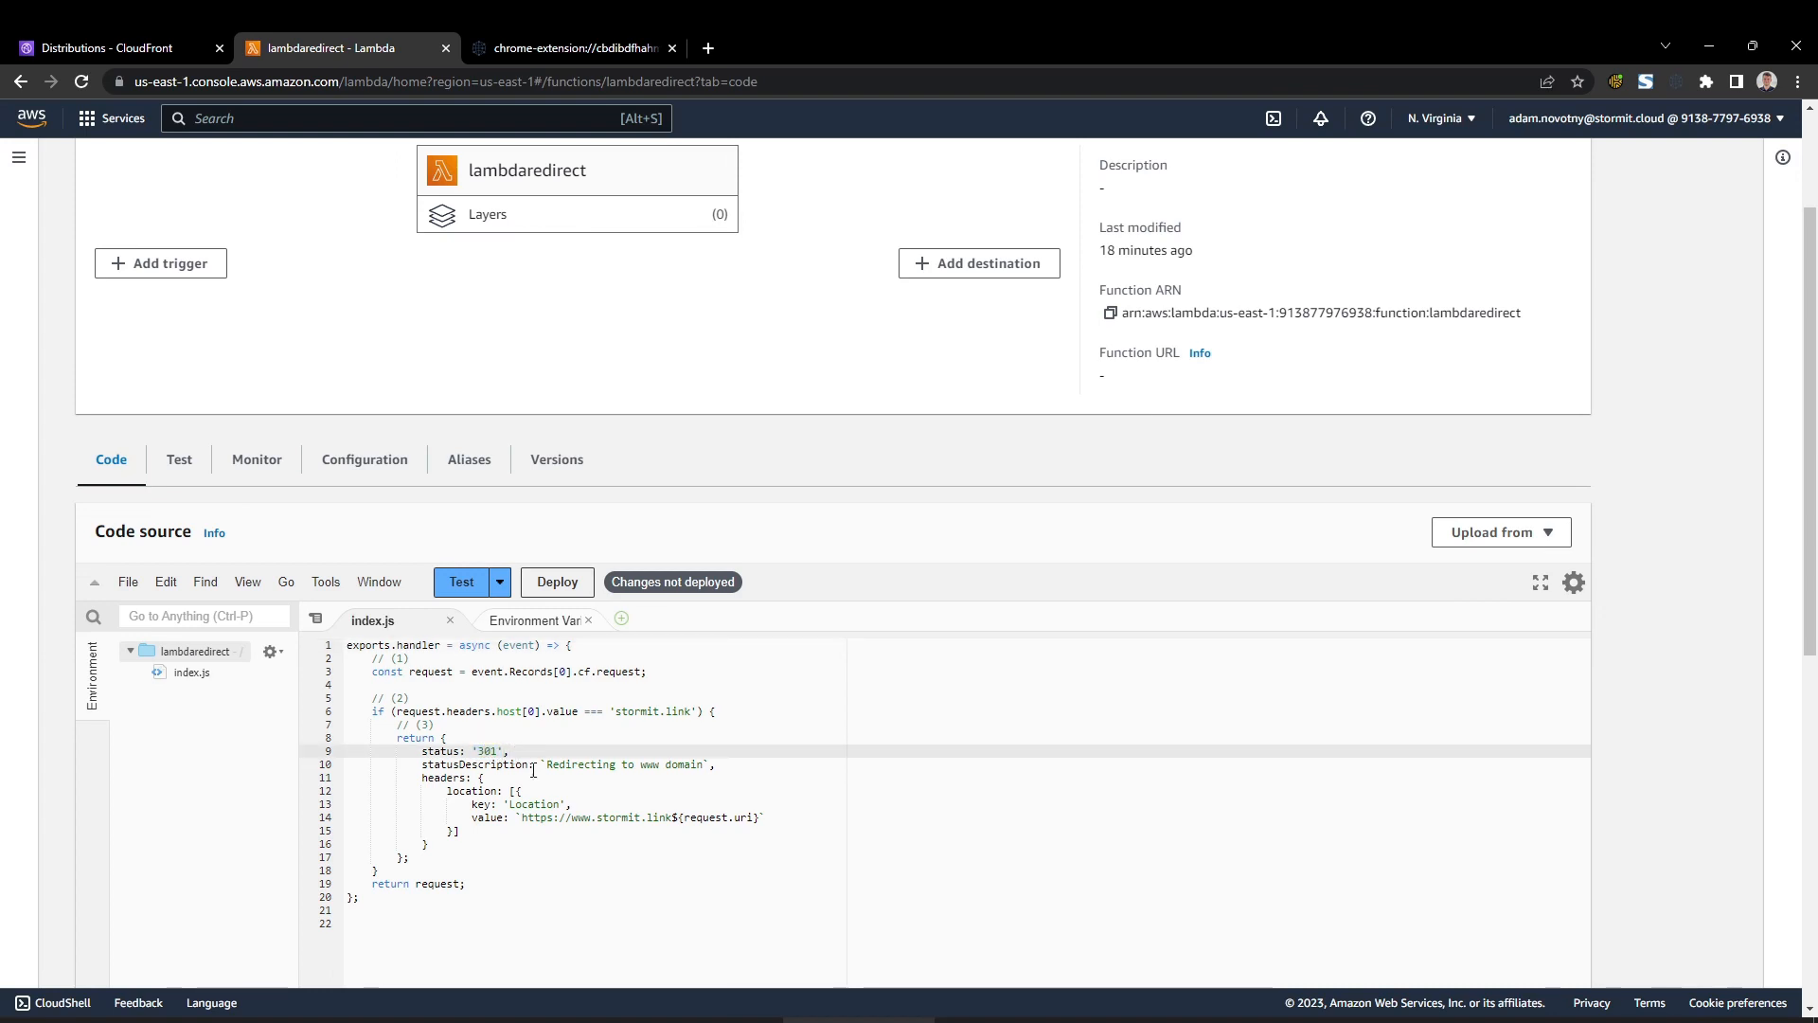
Examine the stormit.link host condition, the redirect description and the www location URL in the lambdaredirect code.
left_click_drag(635, 766, 664, 768)
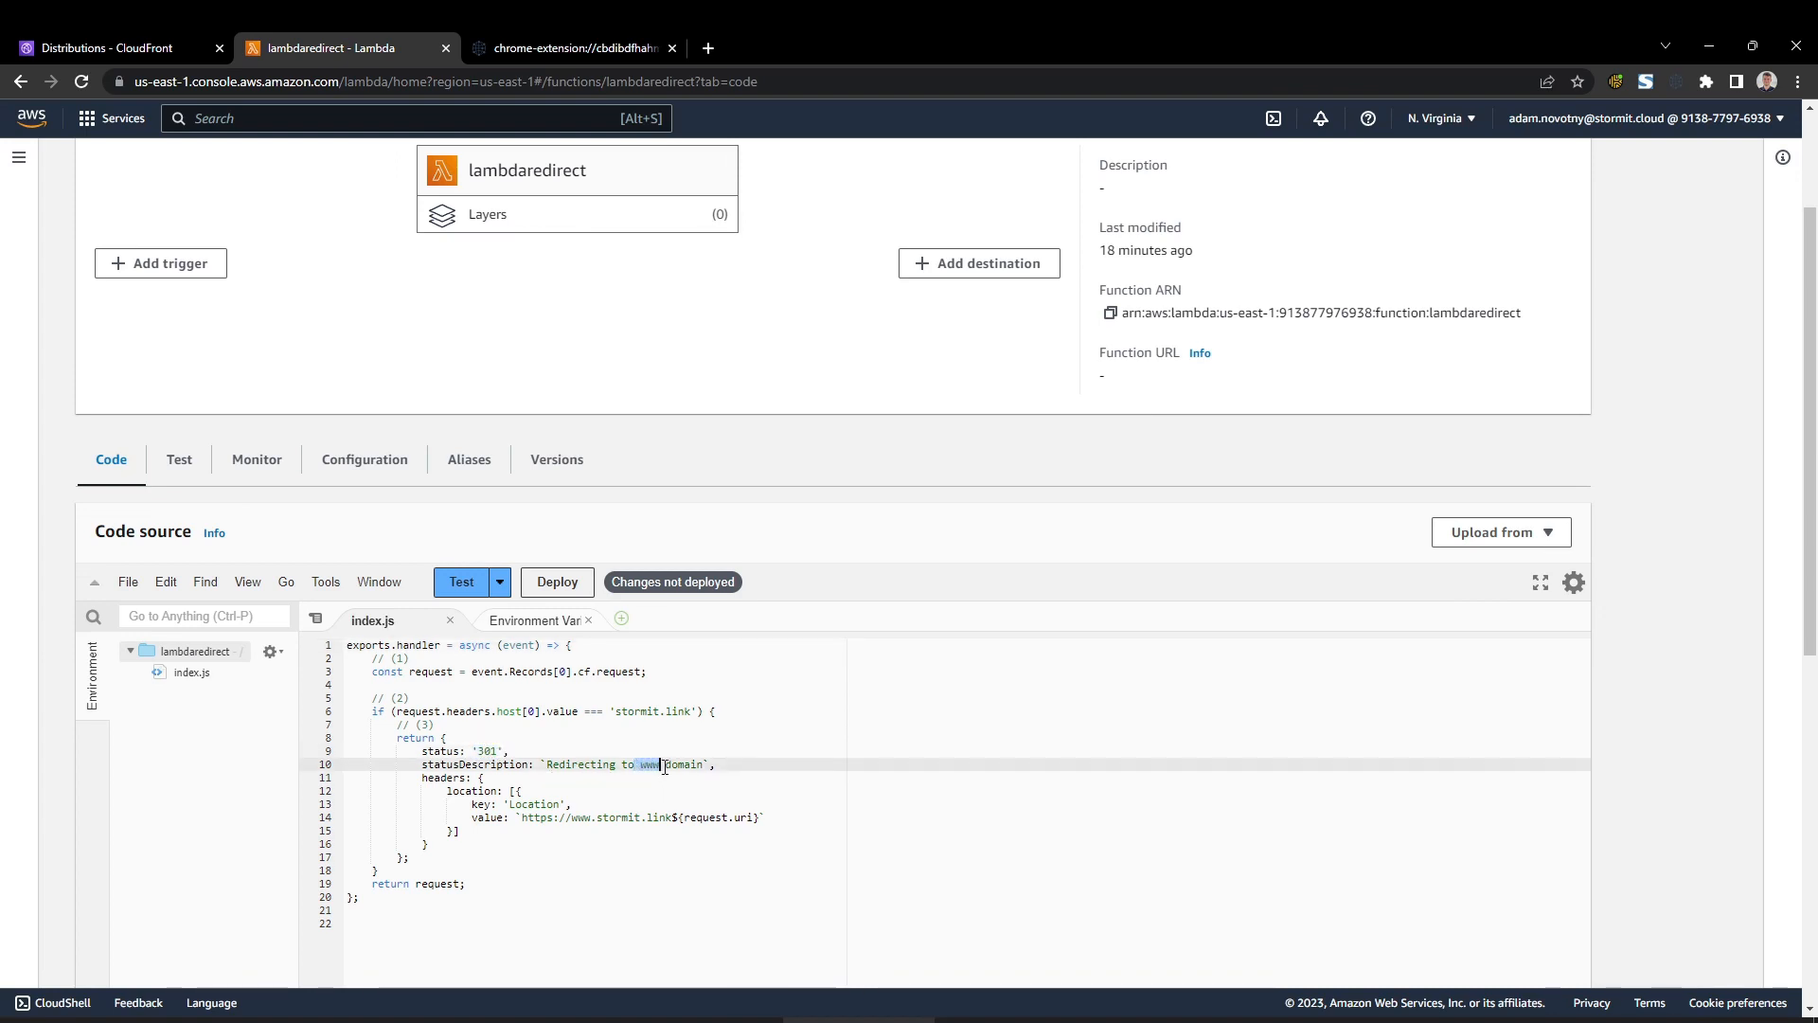
left_click_drag(615, 711, 692, 709)
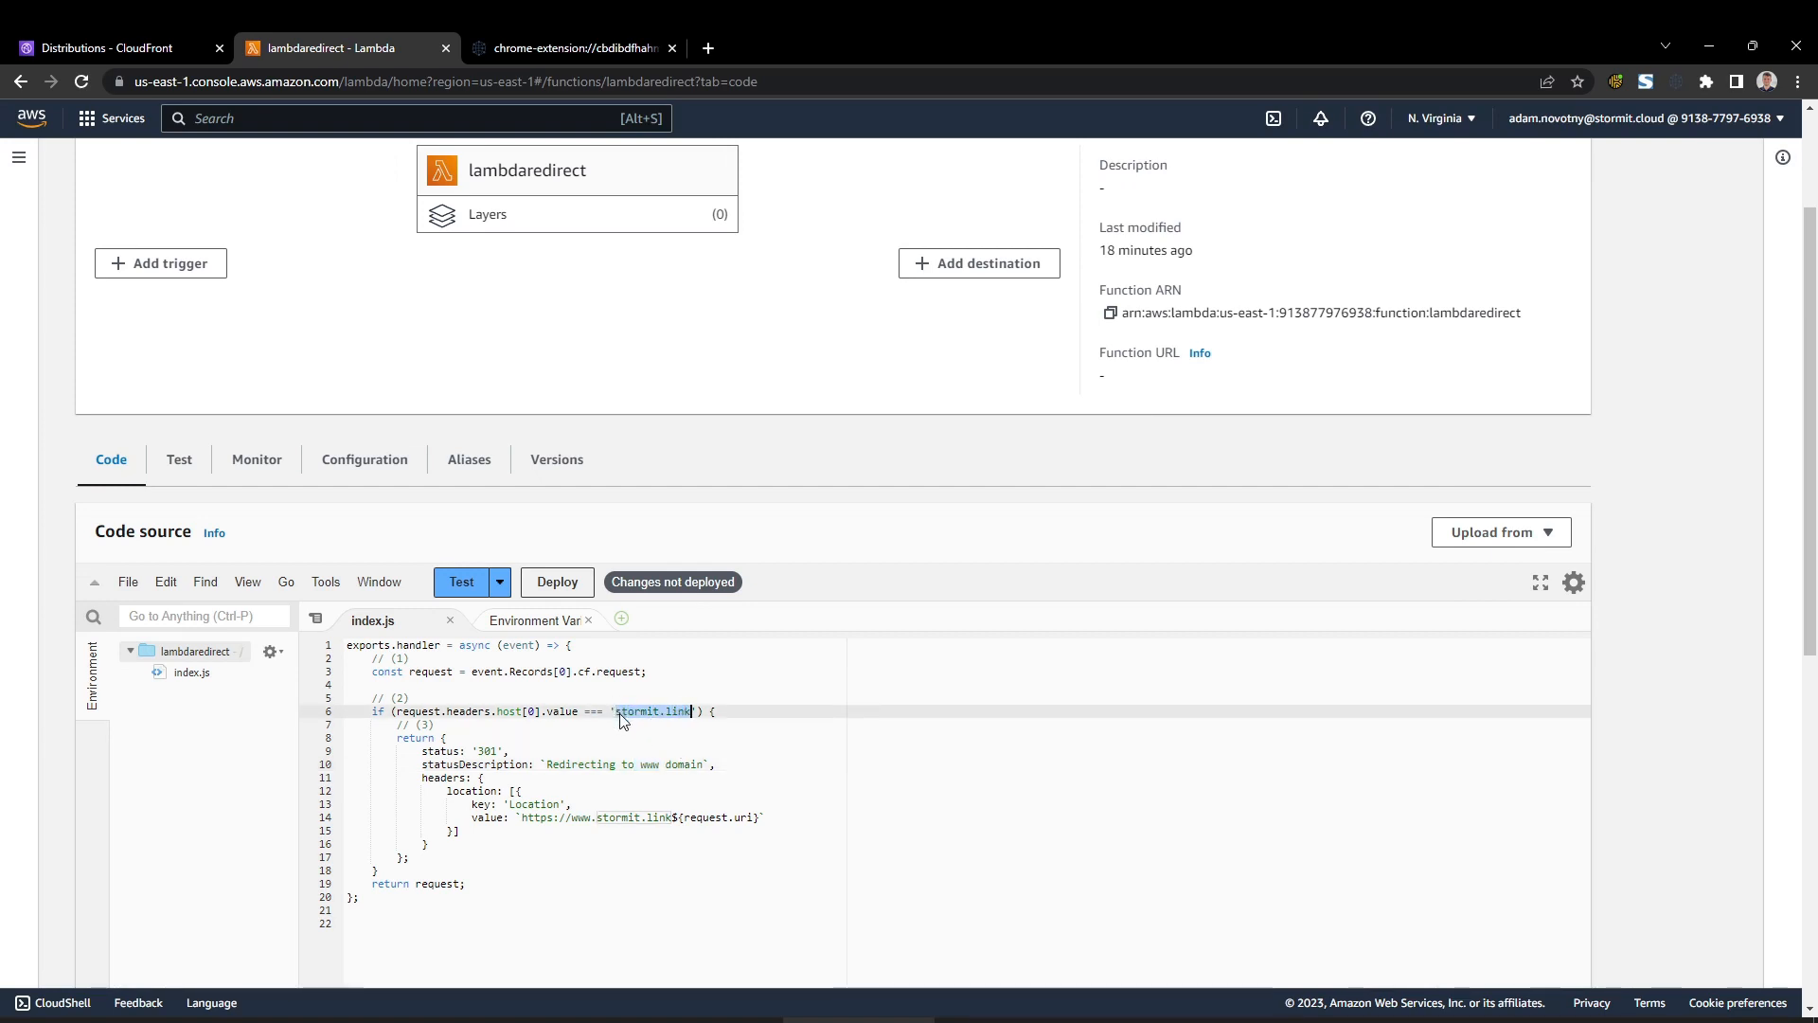
double_click(574, 818)
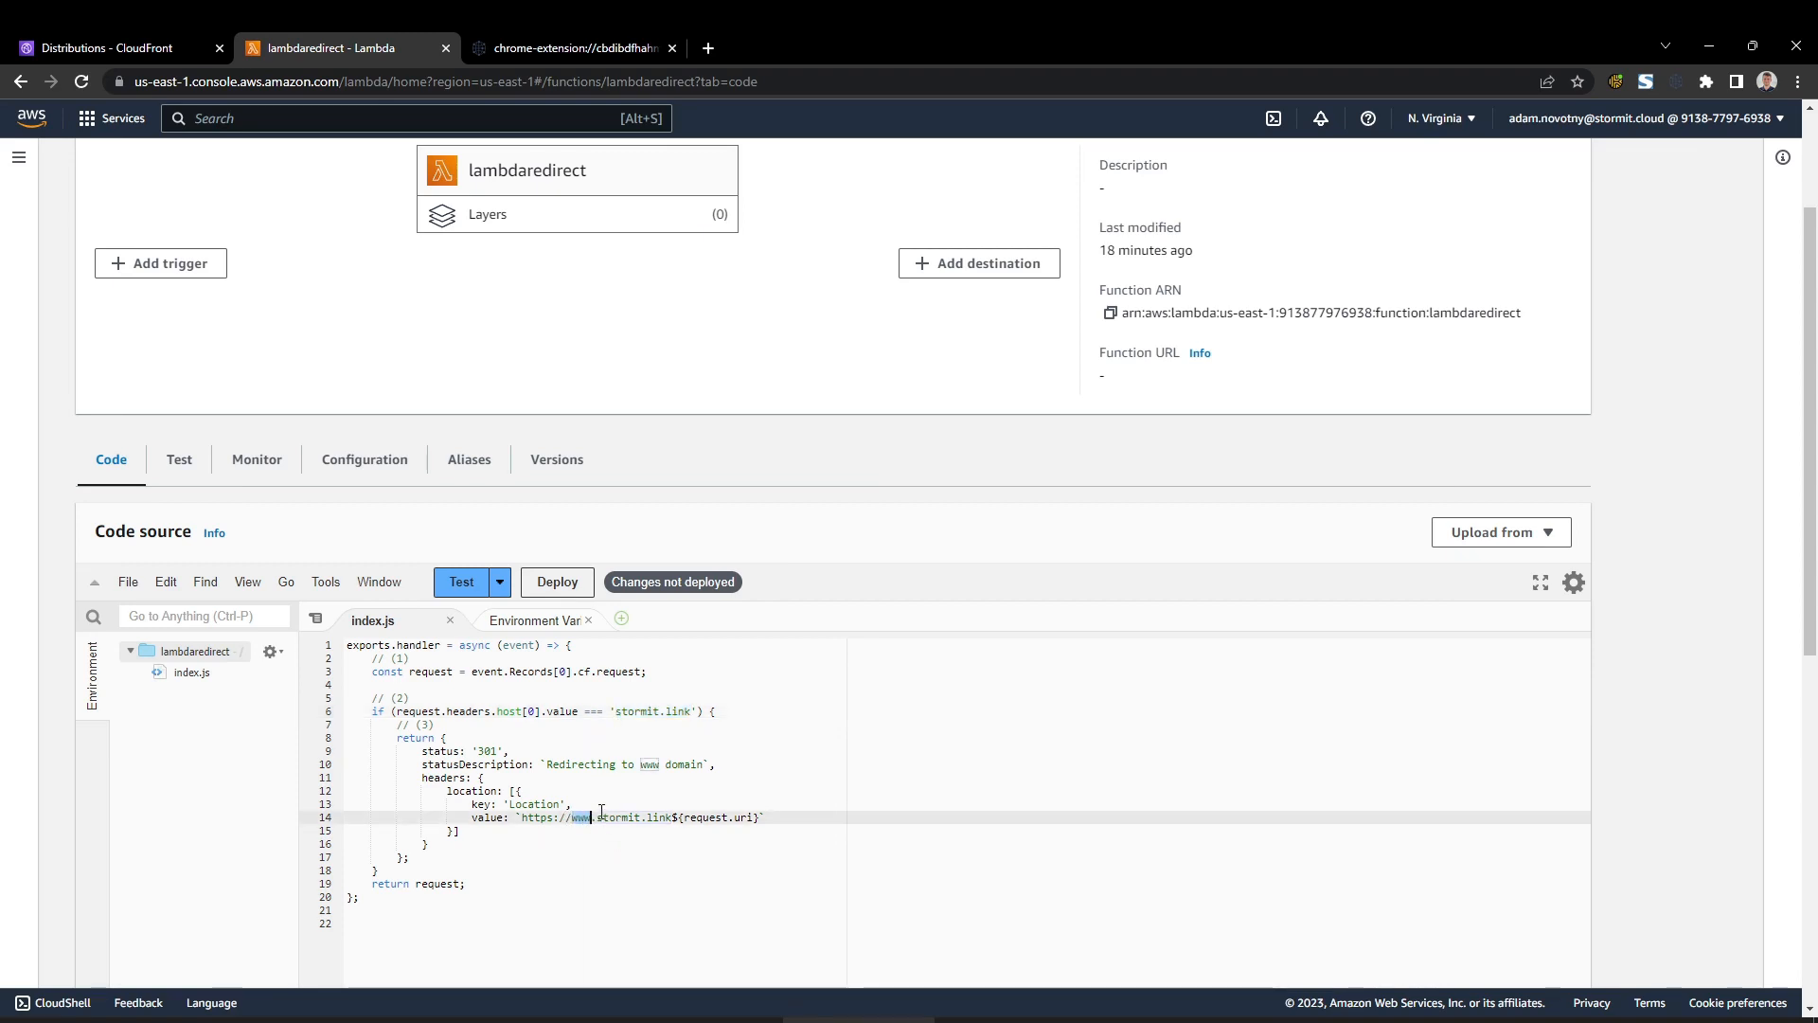
left_click(606, 871)
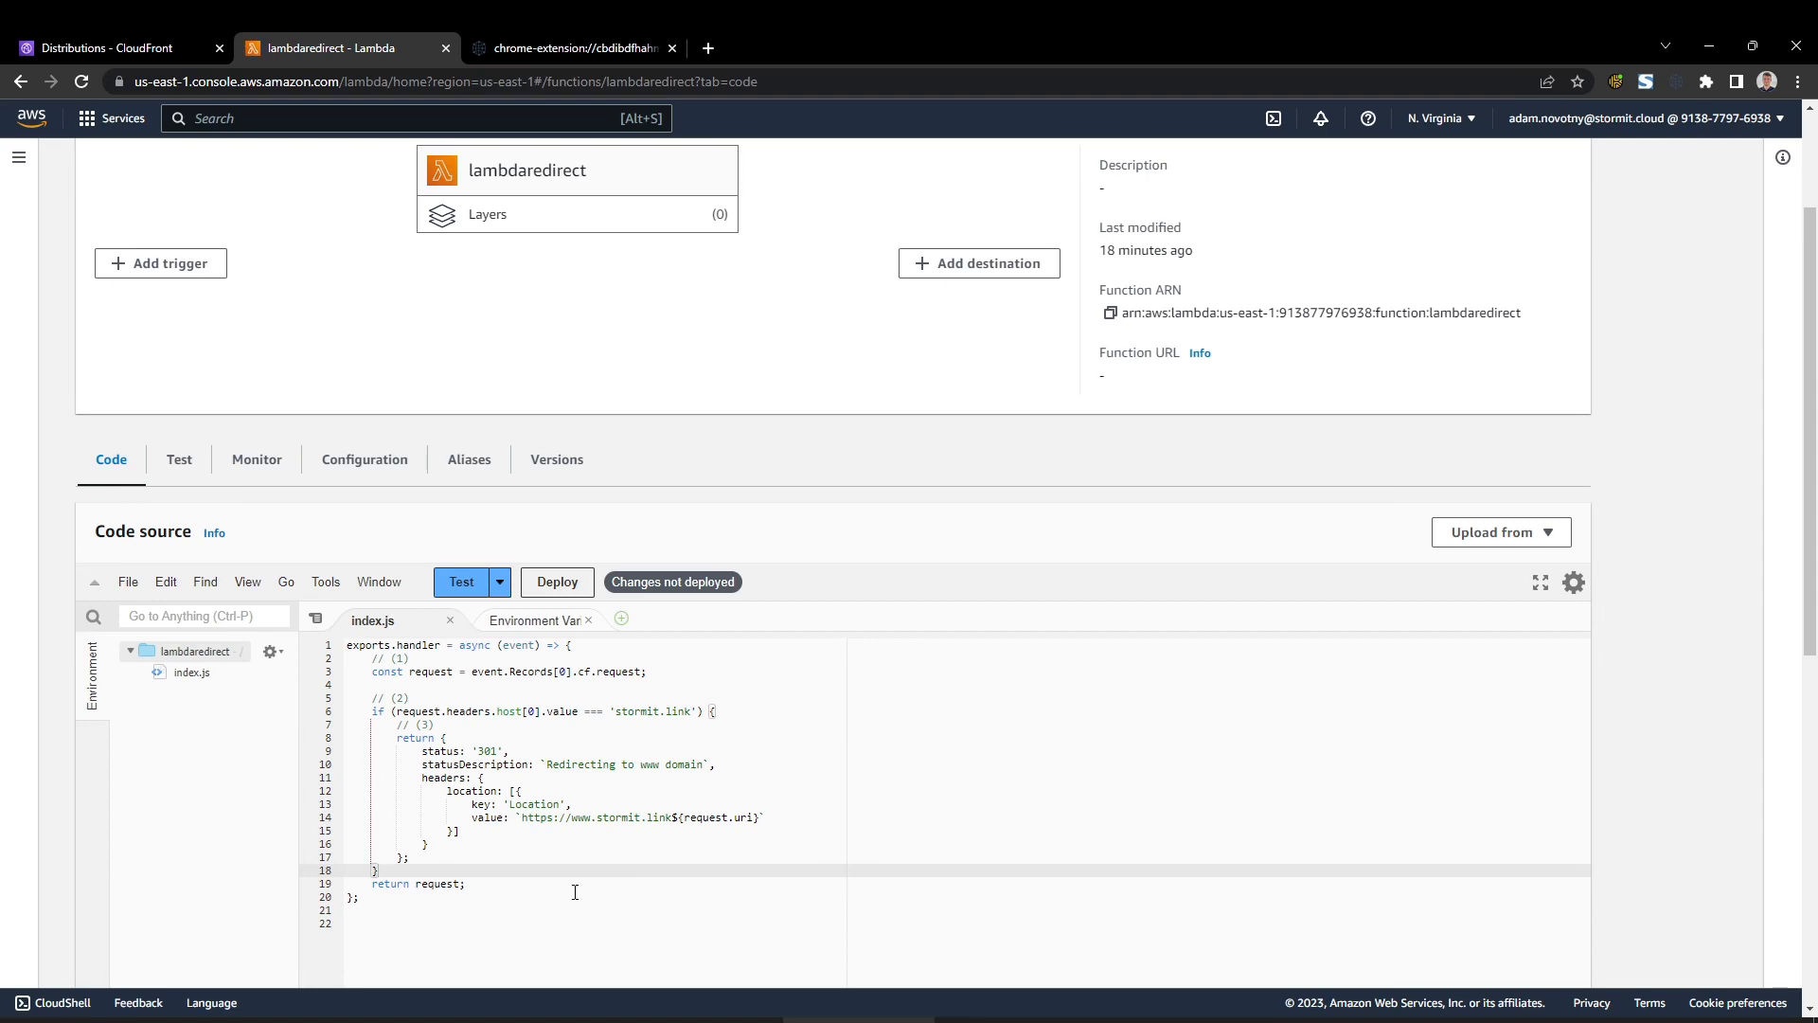
left_click(577, 908)
key("shift+Up")
key("shift+Up")
key("shift+Up")
key("shift+Up")
key("shift+Up")
key("shift+Up")
key("shift+Up")
key("shift+Up")
key("shift+Up")
key("shift+Up")
key("shift+Up")
key("shift+Up")
key("shift+Up")
key("shift+Up")
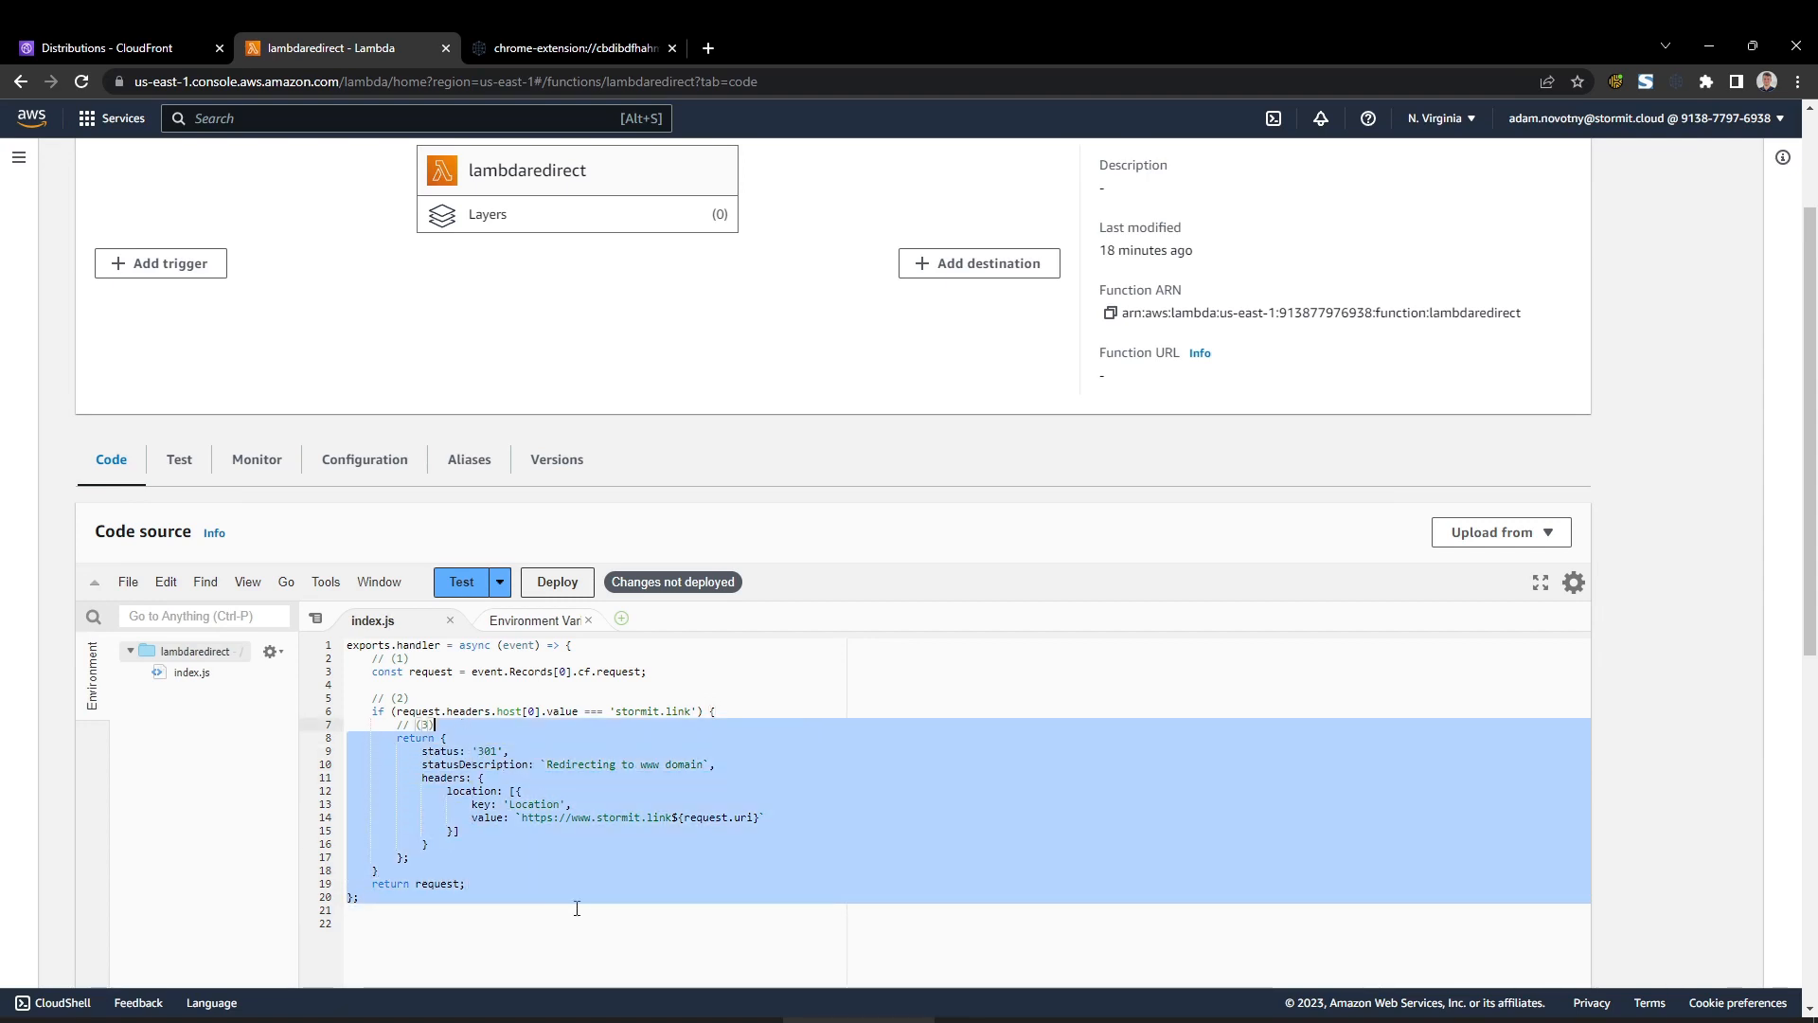
left_click(573, 905)
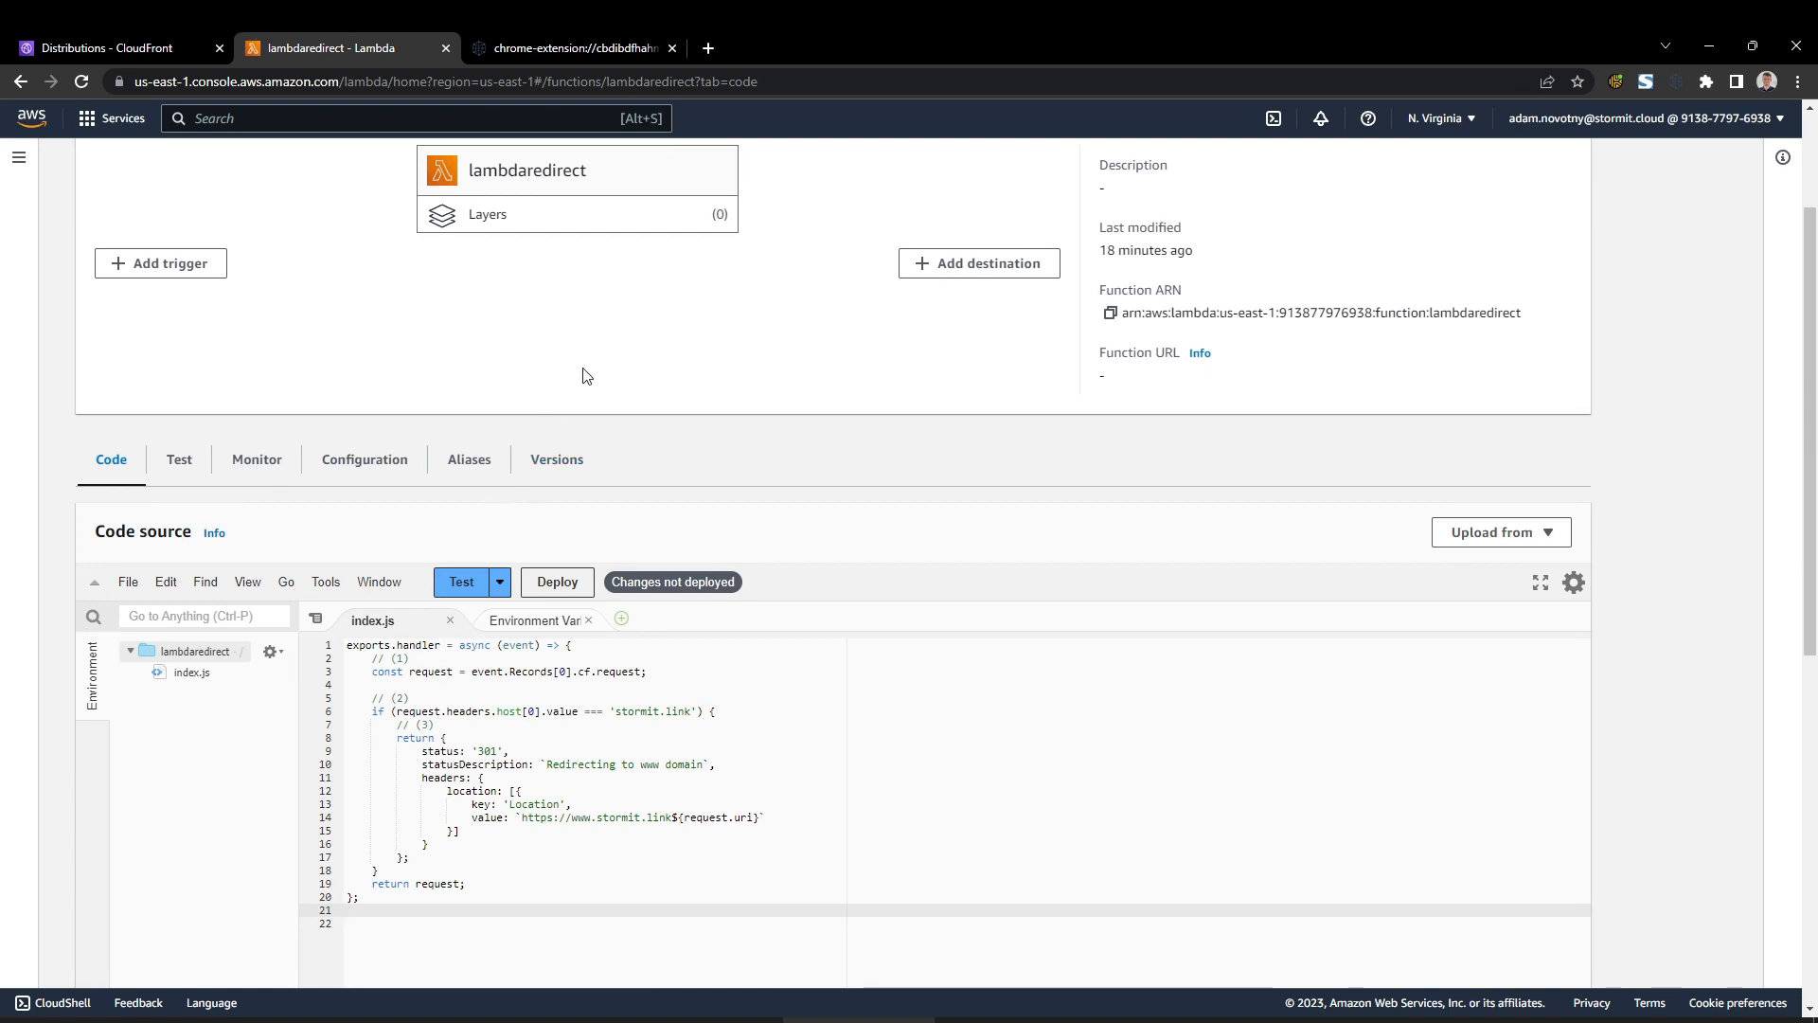
Add a trigger to the lambdaredirect function with CloudFront as the source and start its deployment to Lambda@Edge.
scroll(568, 407, "up", 2)
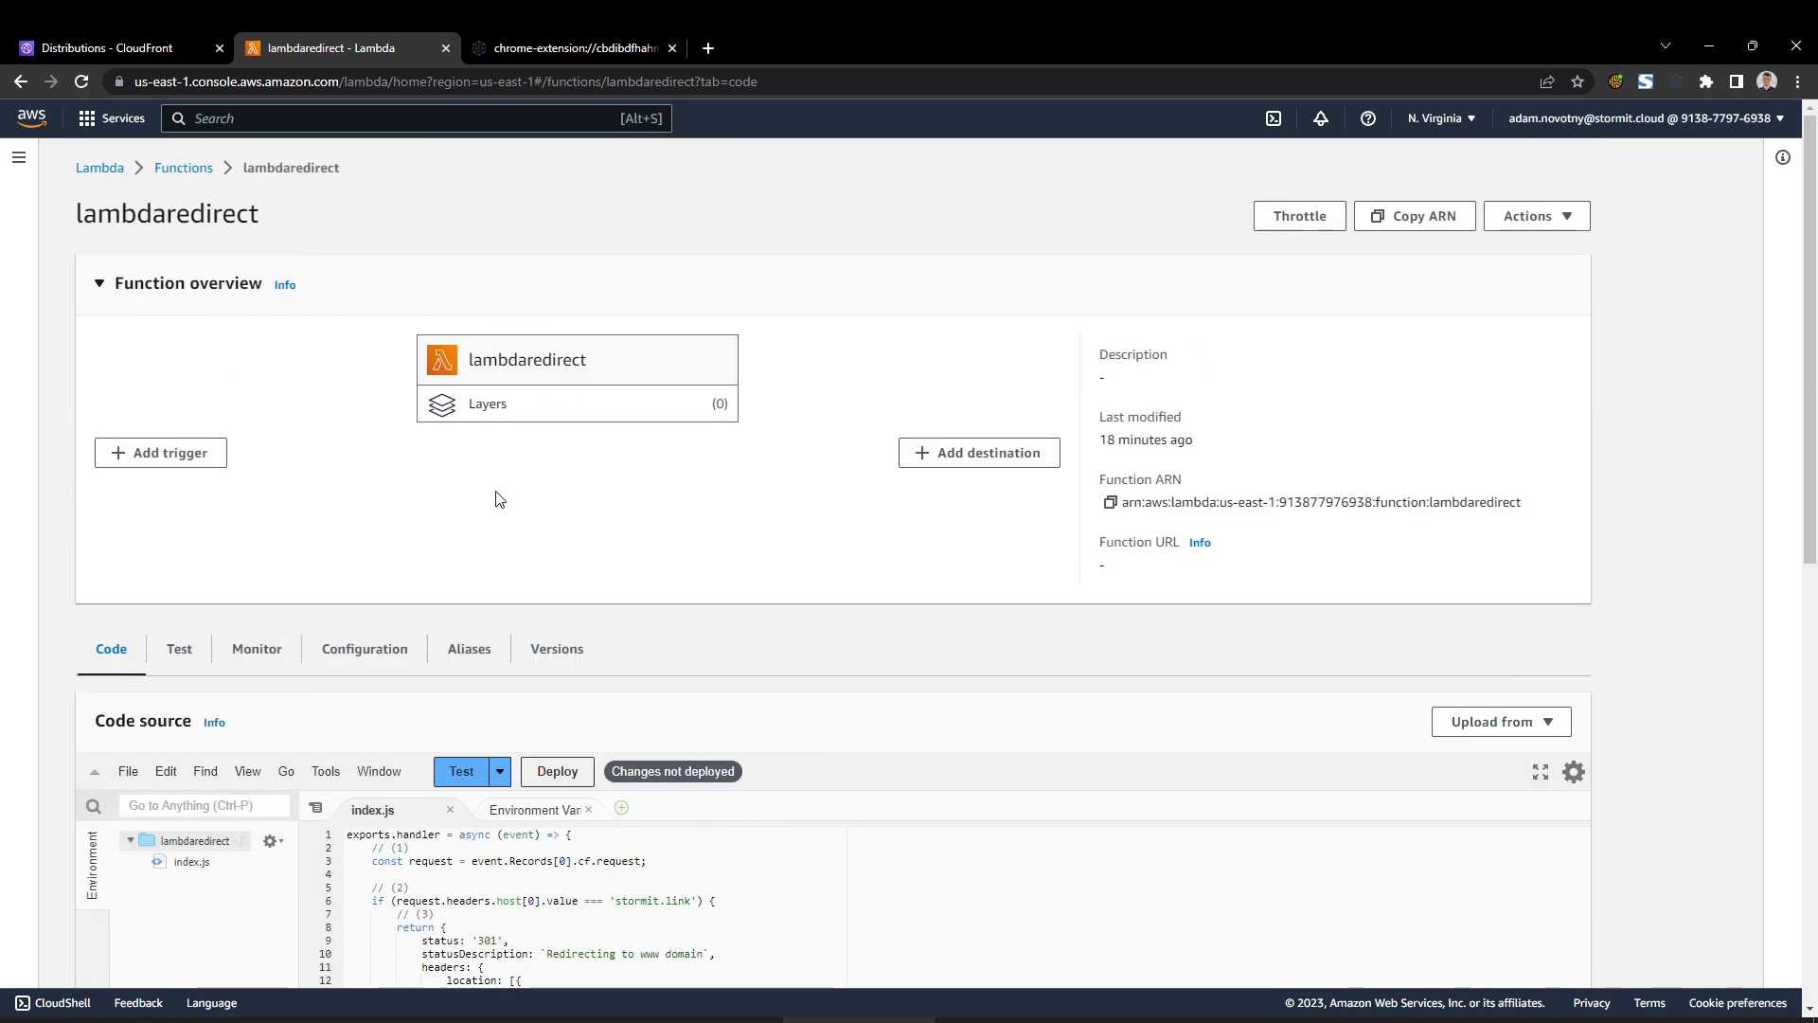
left_click(174, 453)
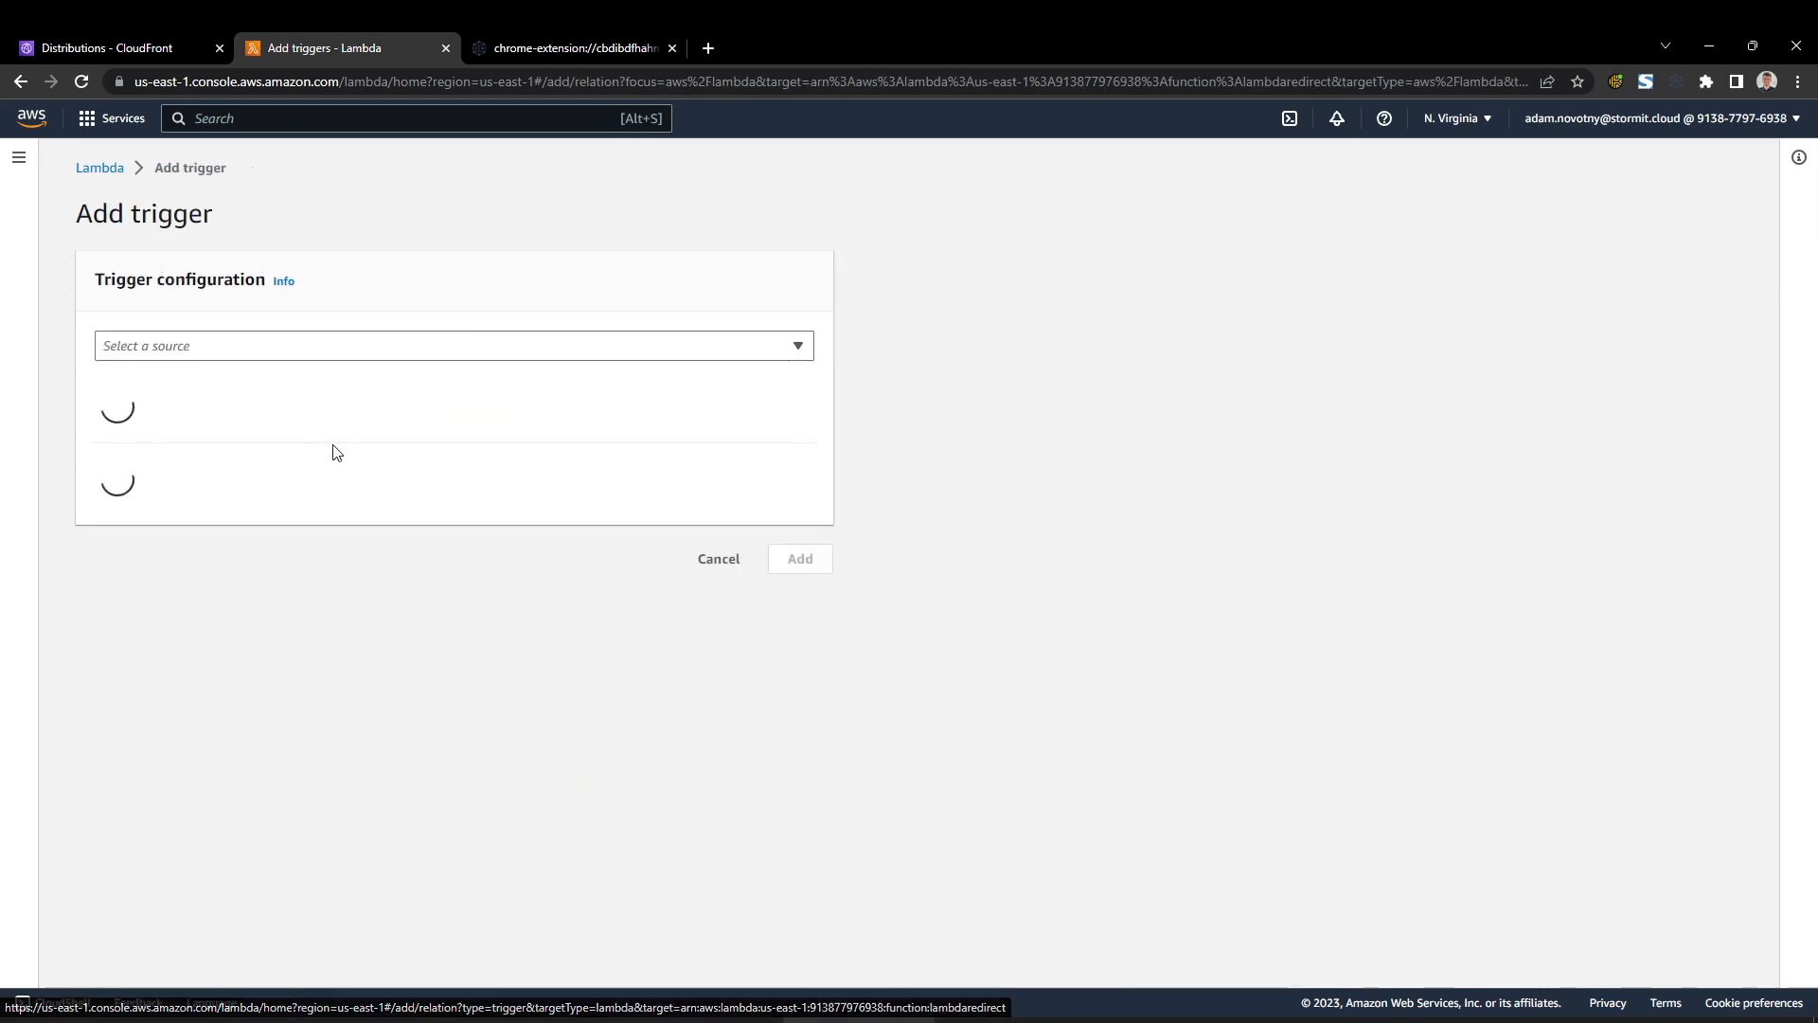
left_click(216, 351)
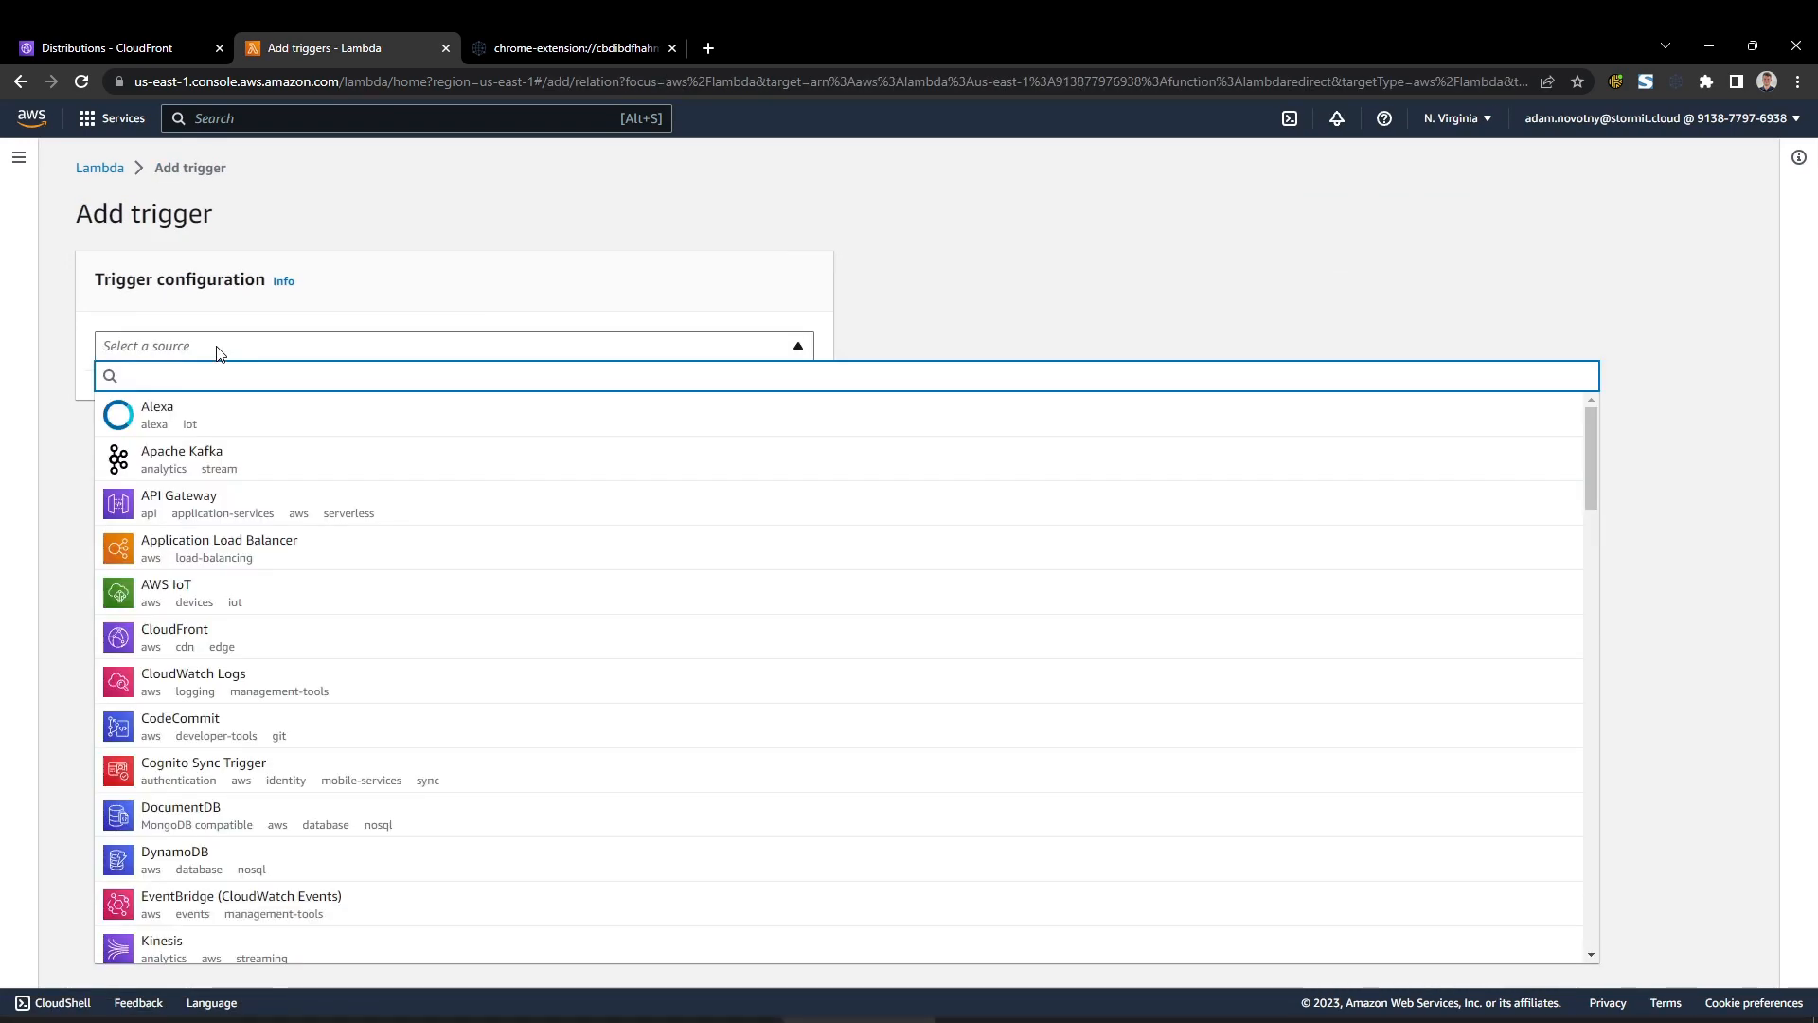
type("cloud")
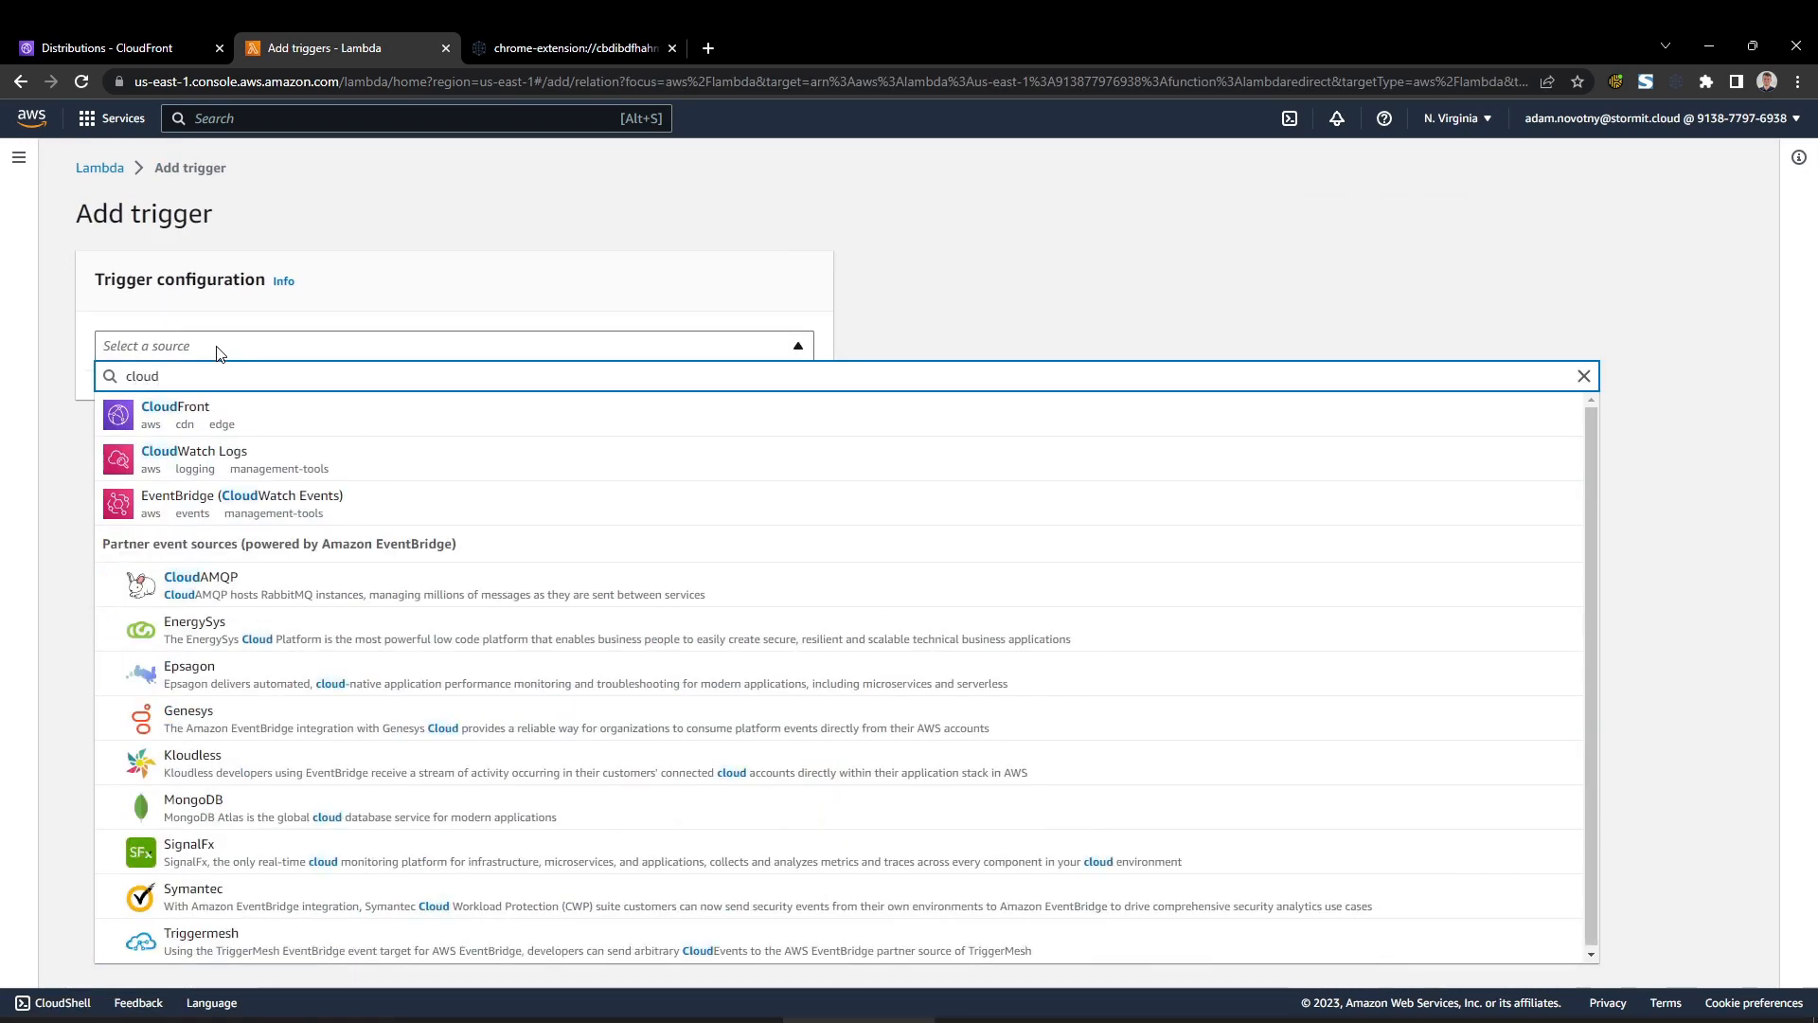
left_click(215, 415)
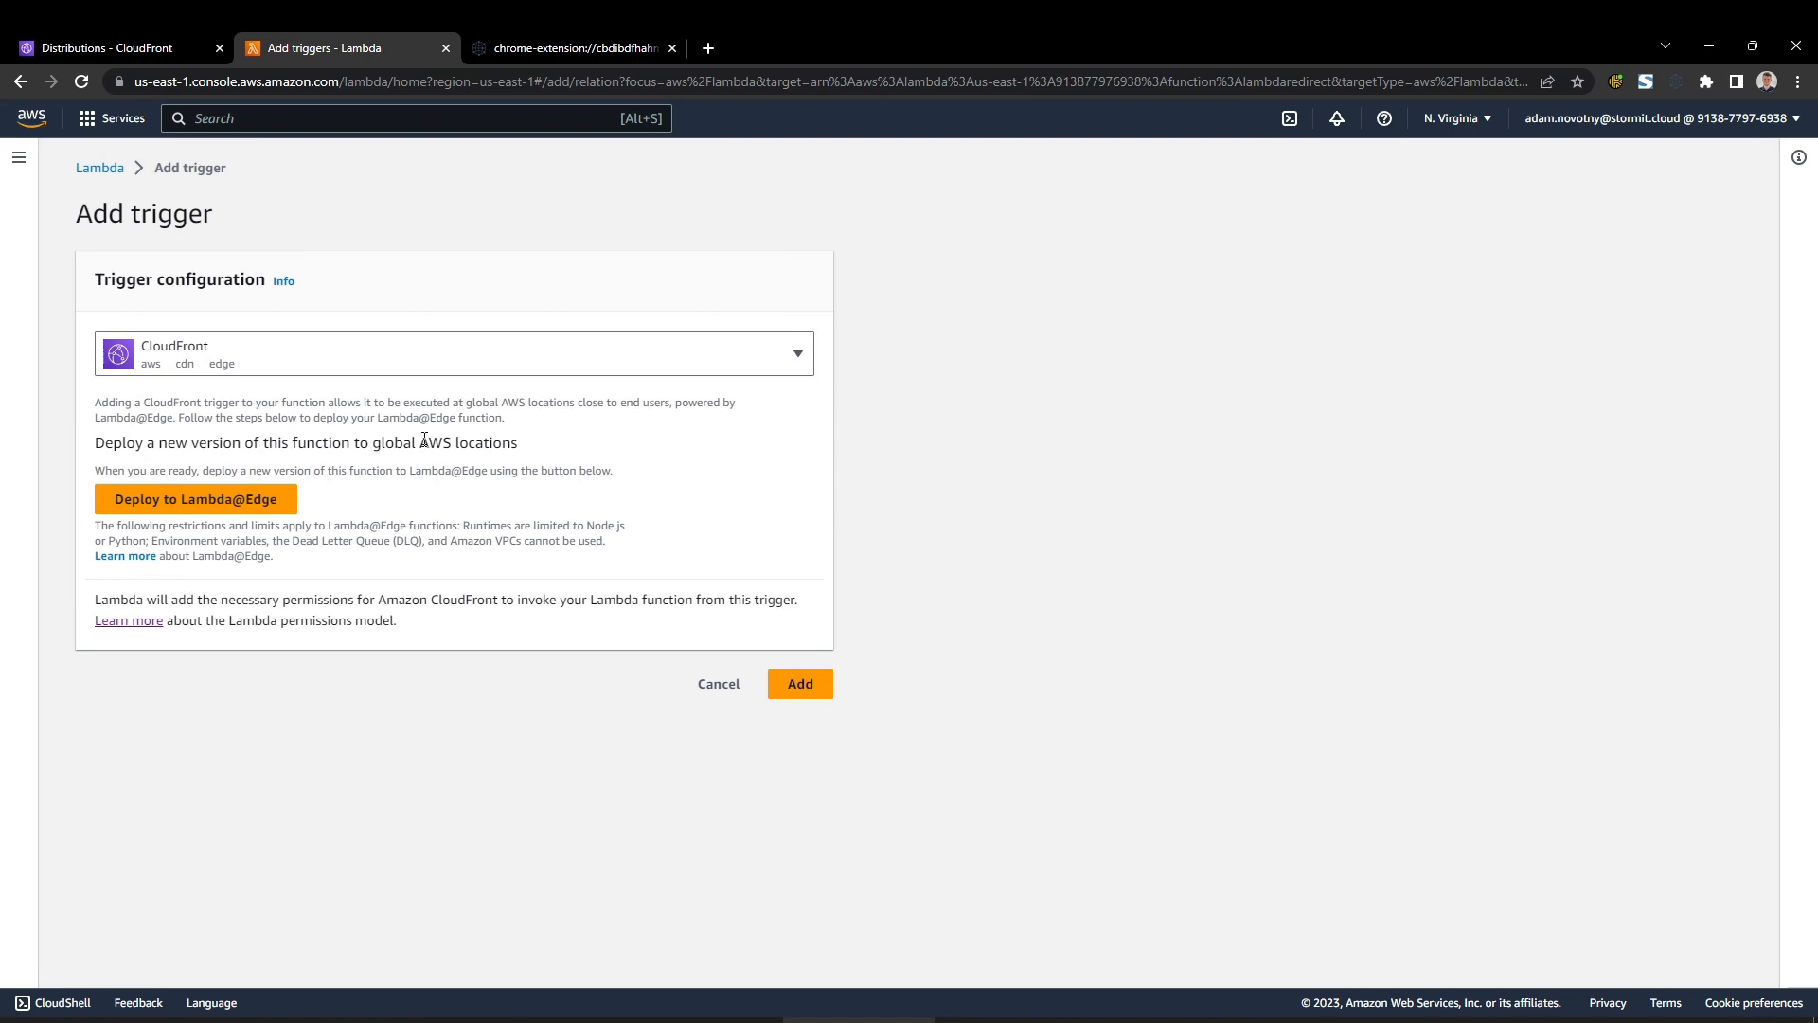
left_click(199, 500)
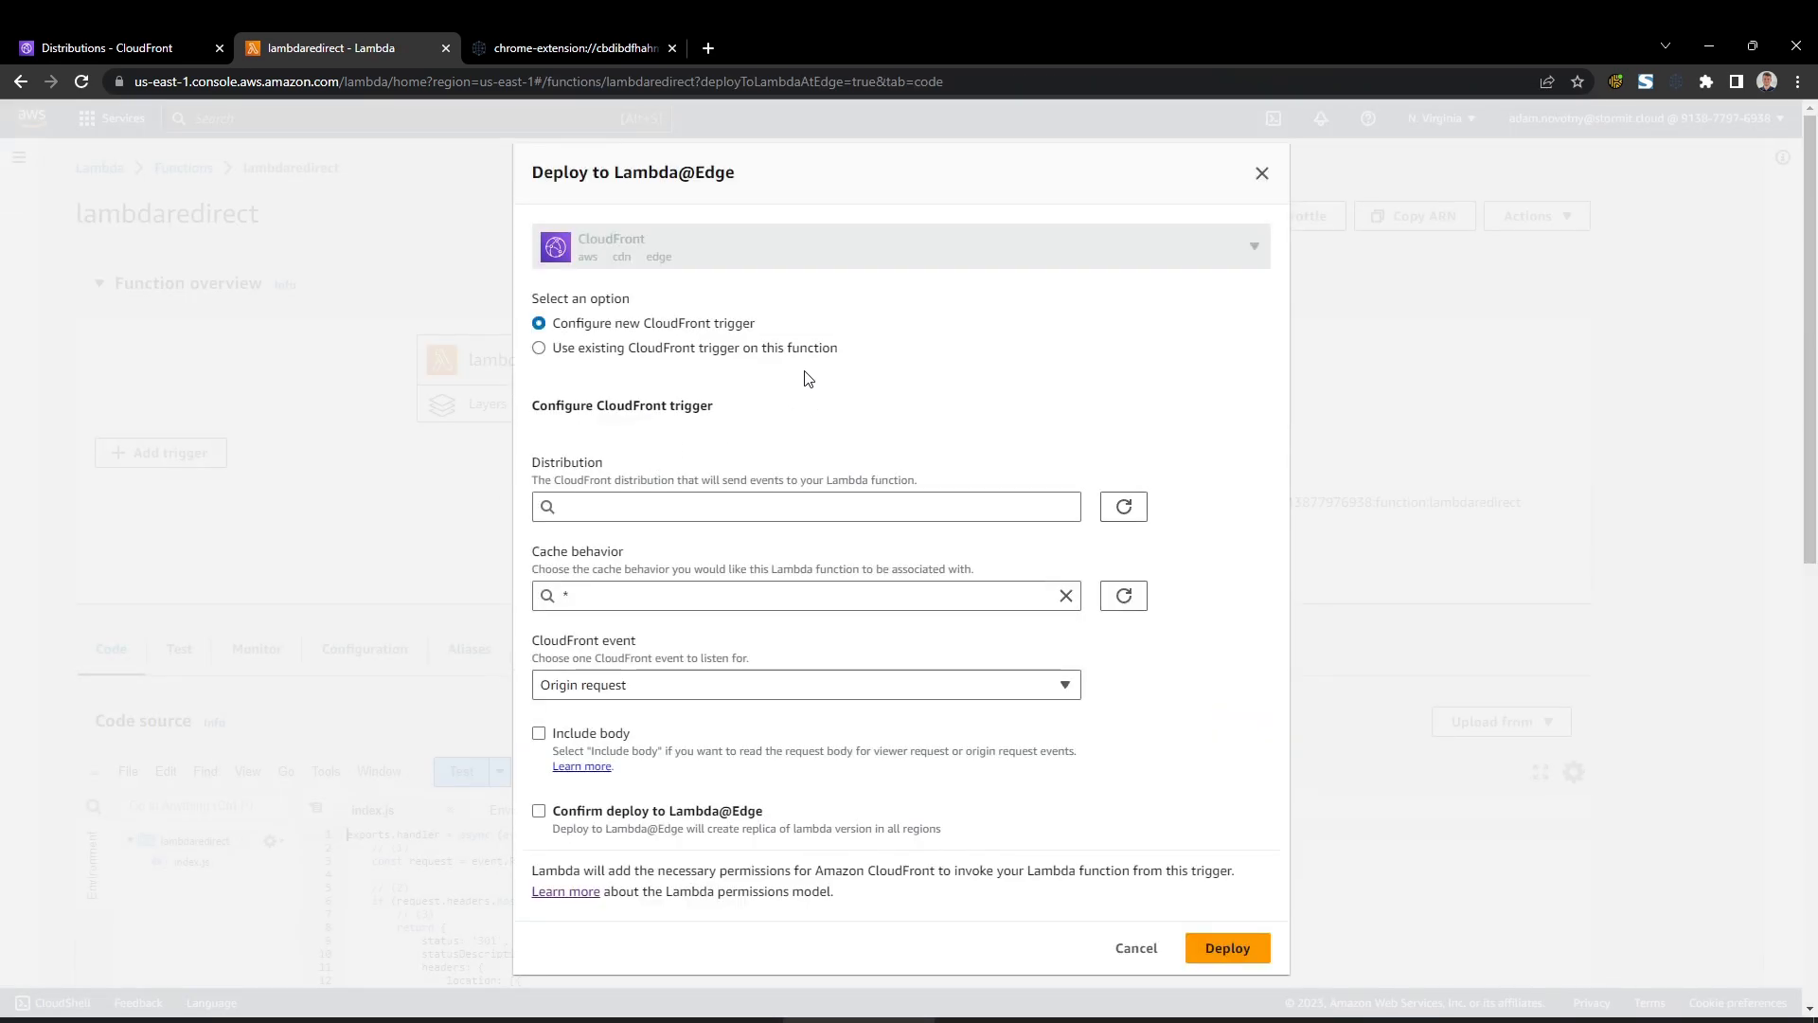
Configure the new trigger for the version v1 staging distribution with the Viewer request event, confirm Lambda@Edge deployment and deploy it.
left_click(639, 507)
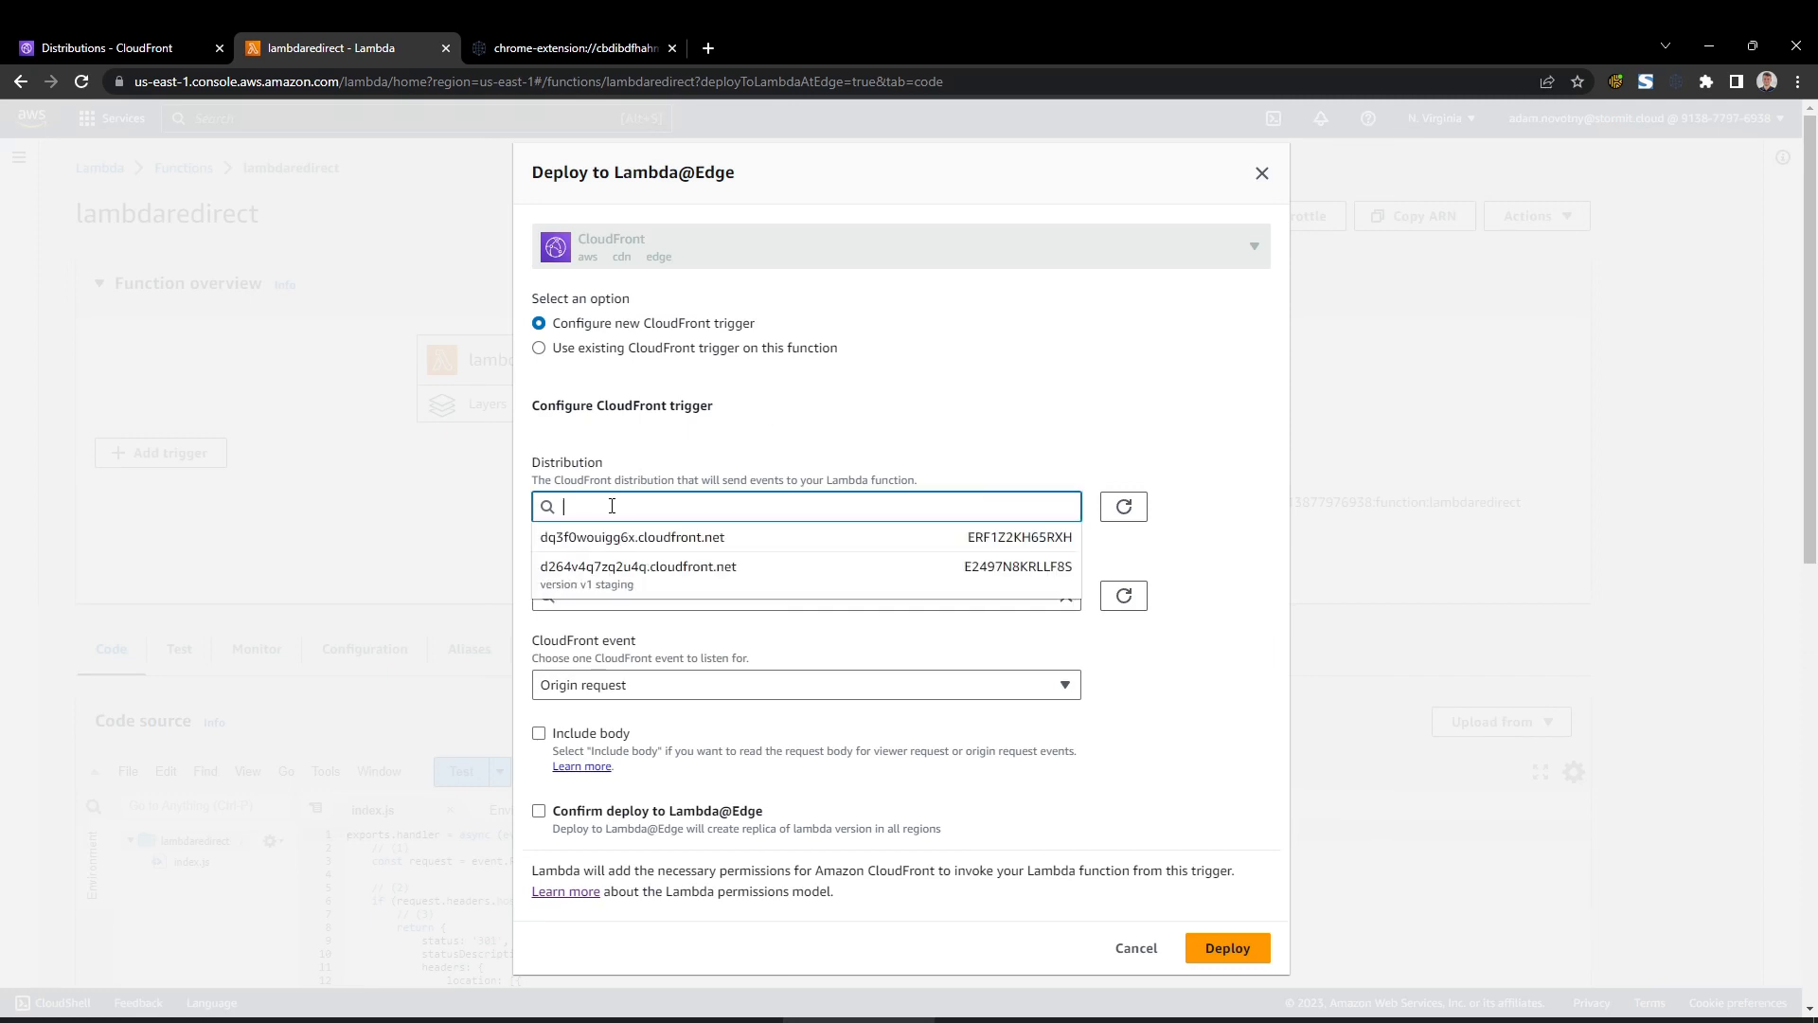
left_click(606, 571)
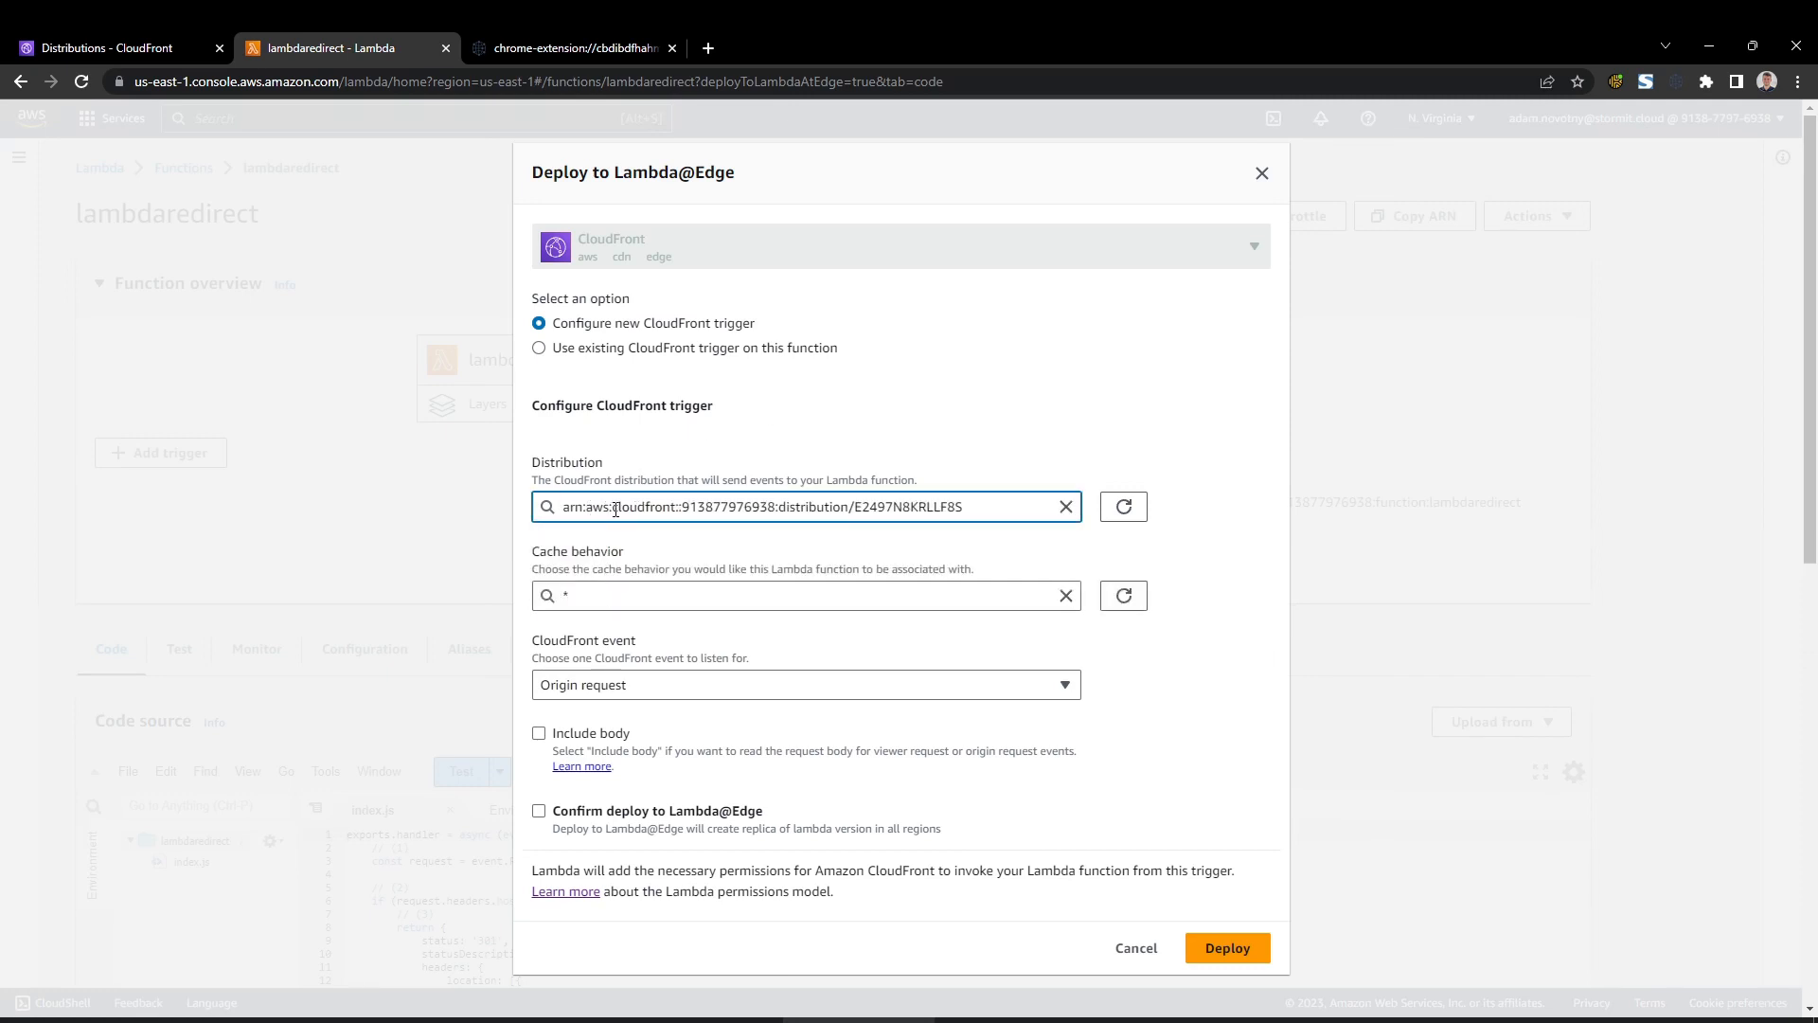
left_click(639, 686)
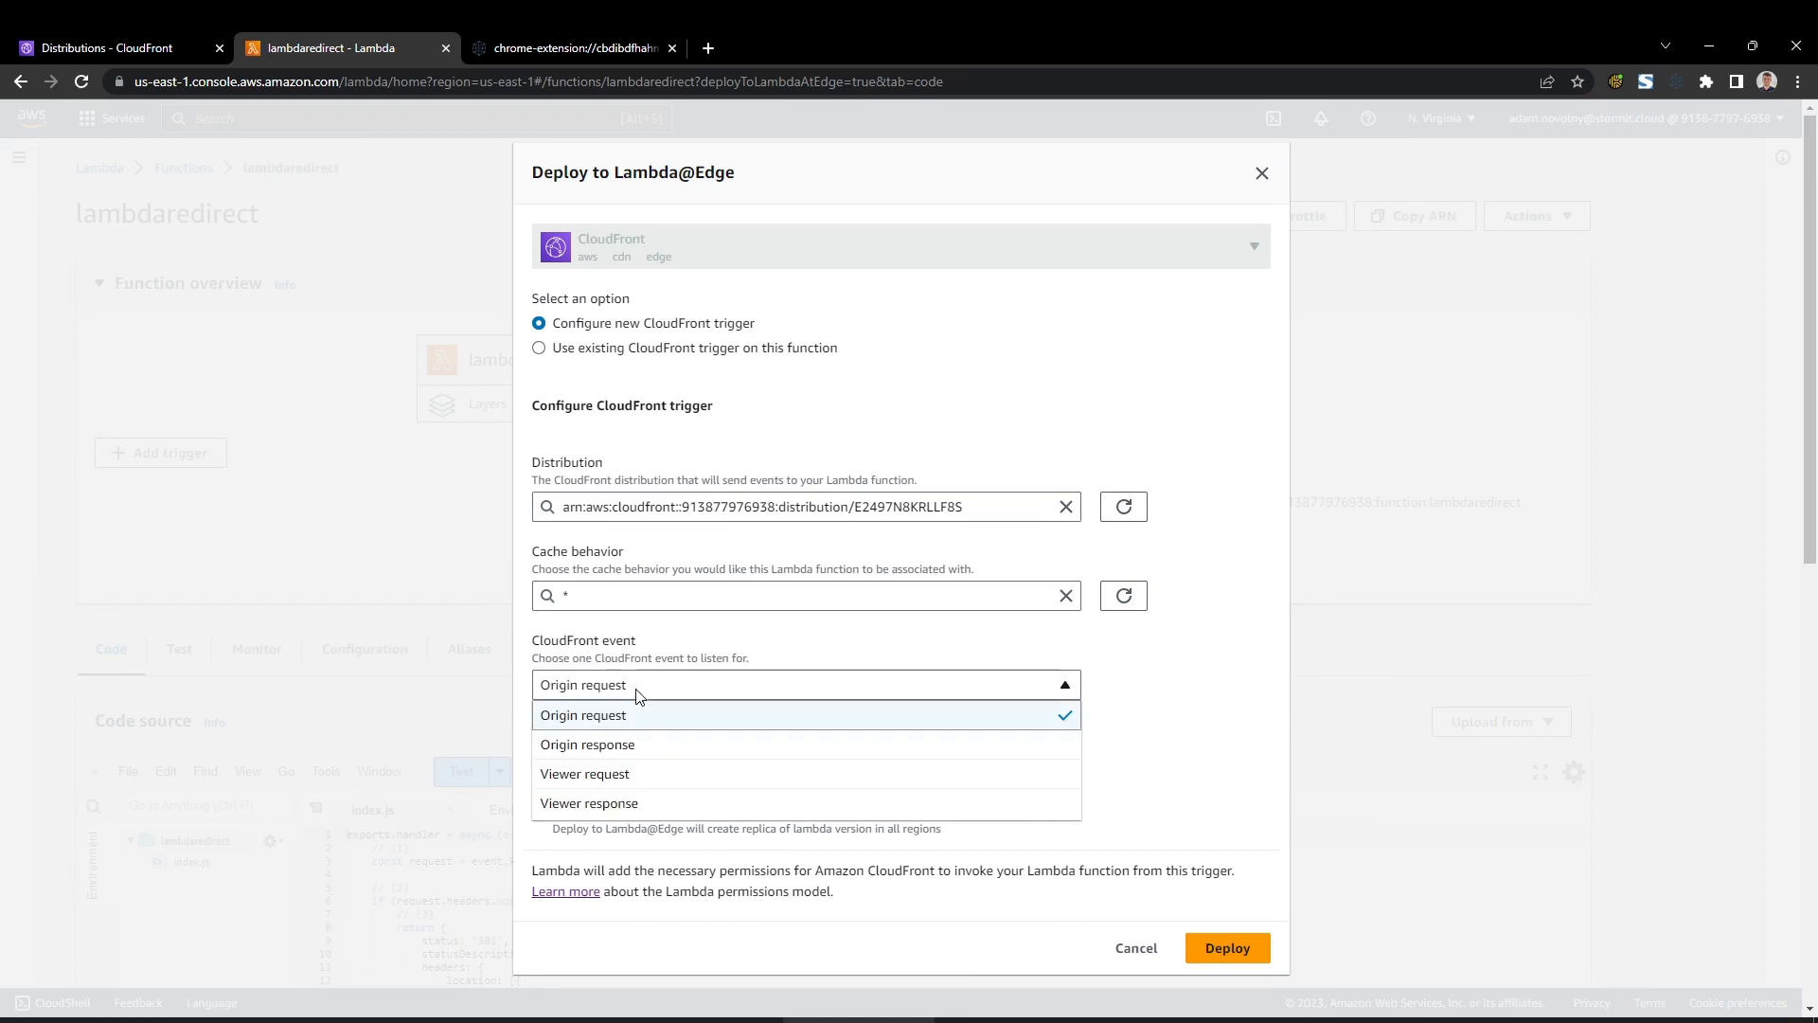
left_click(620, 776)
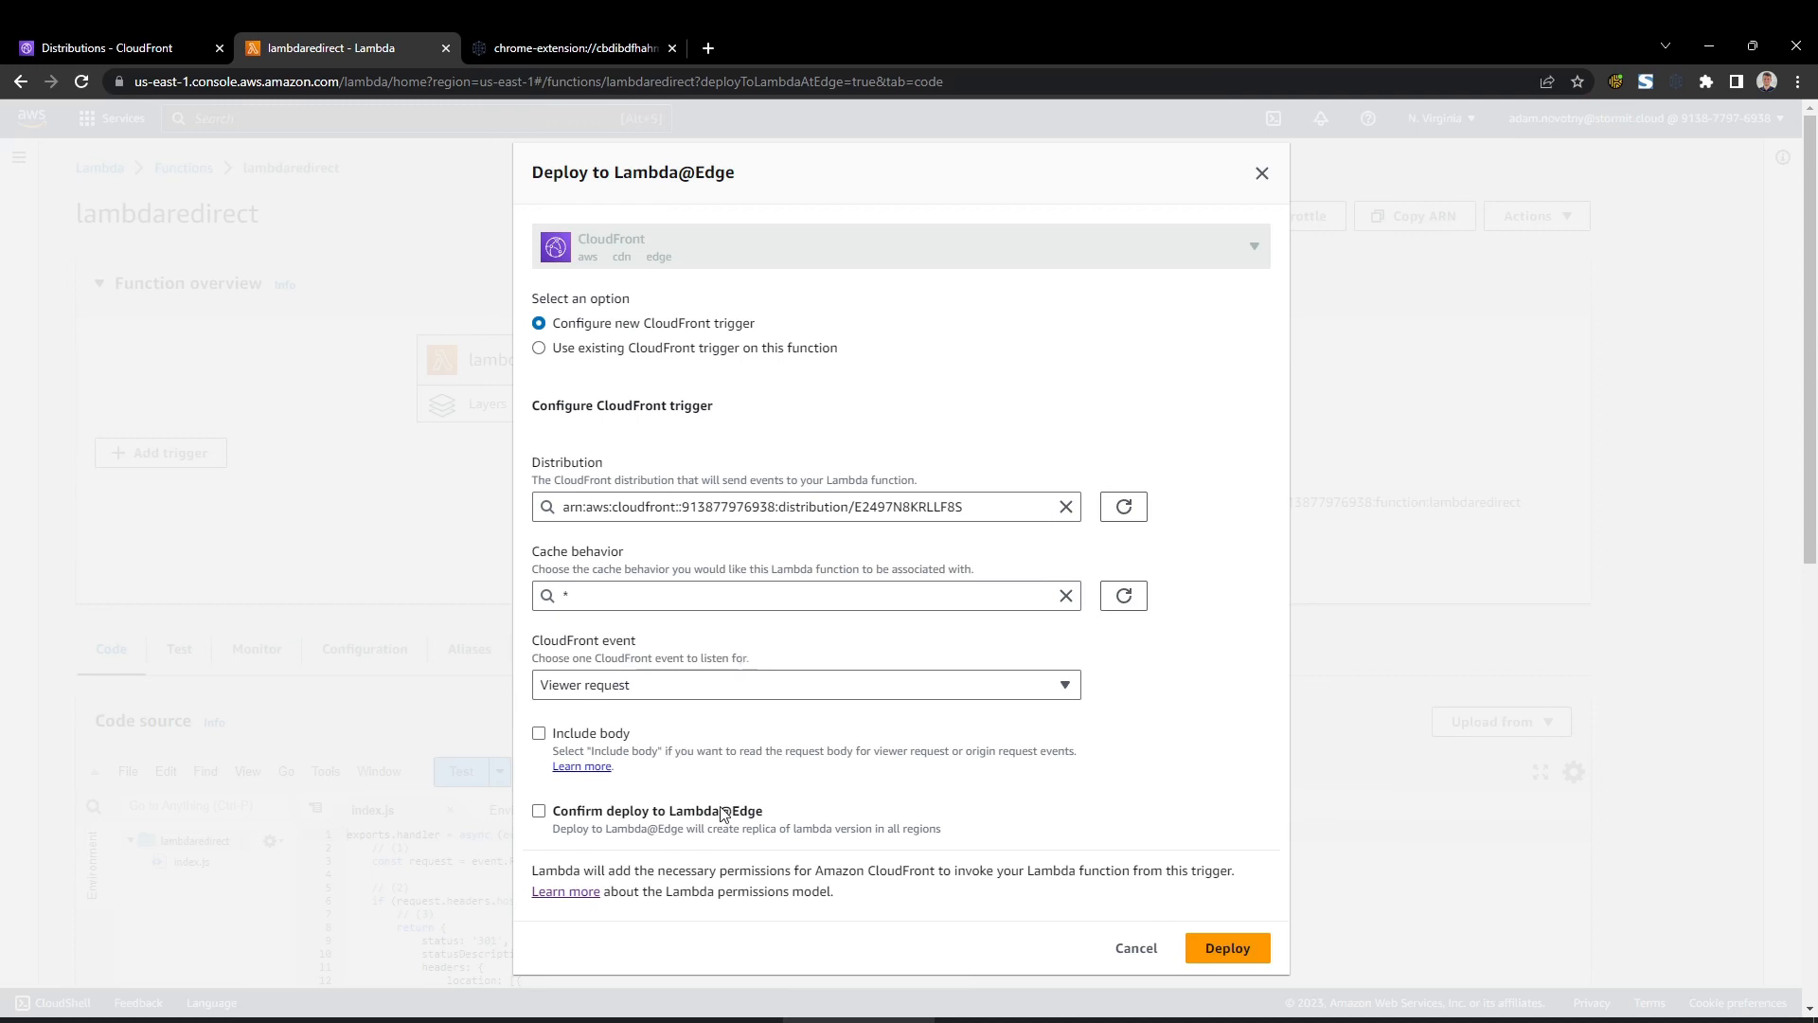
left_click(539, 812)
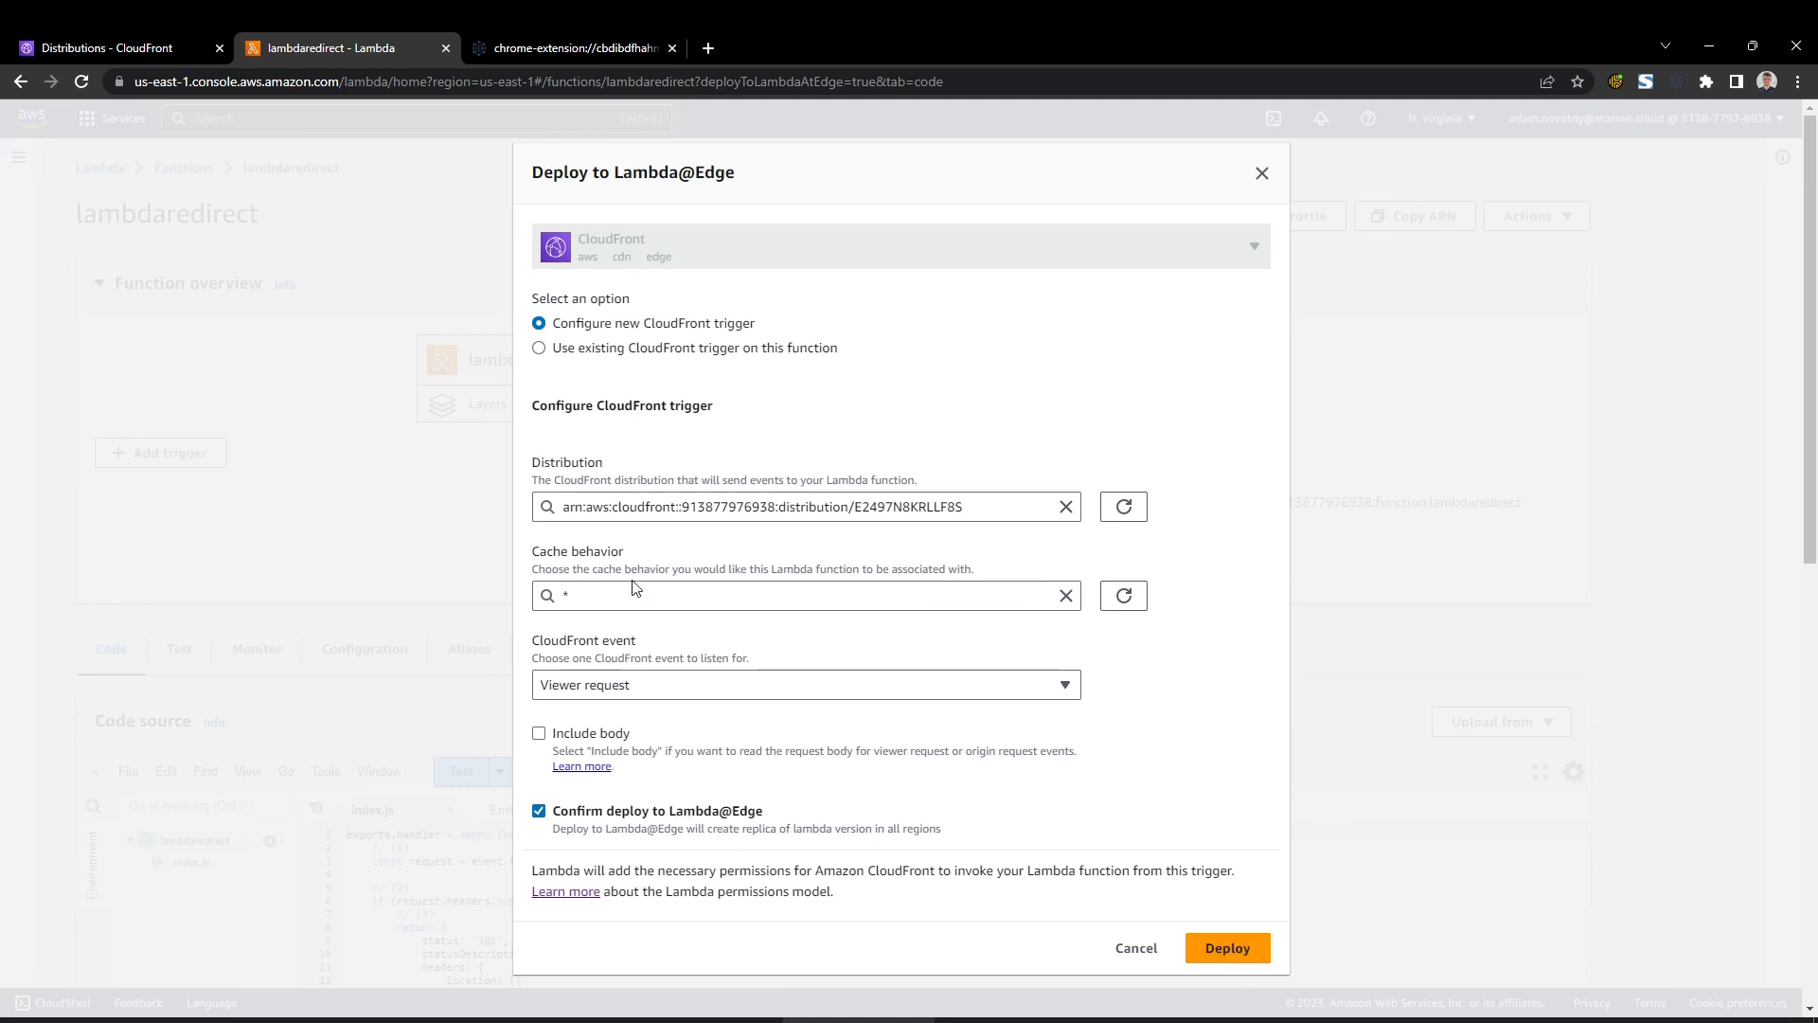
left_click(1236, 947)
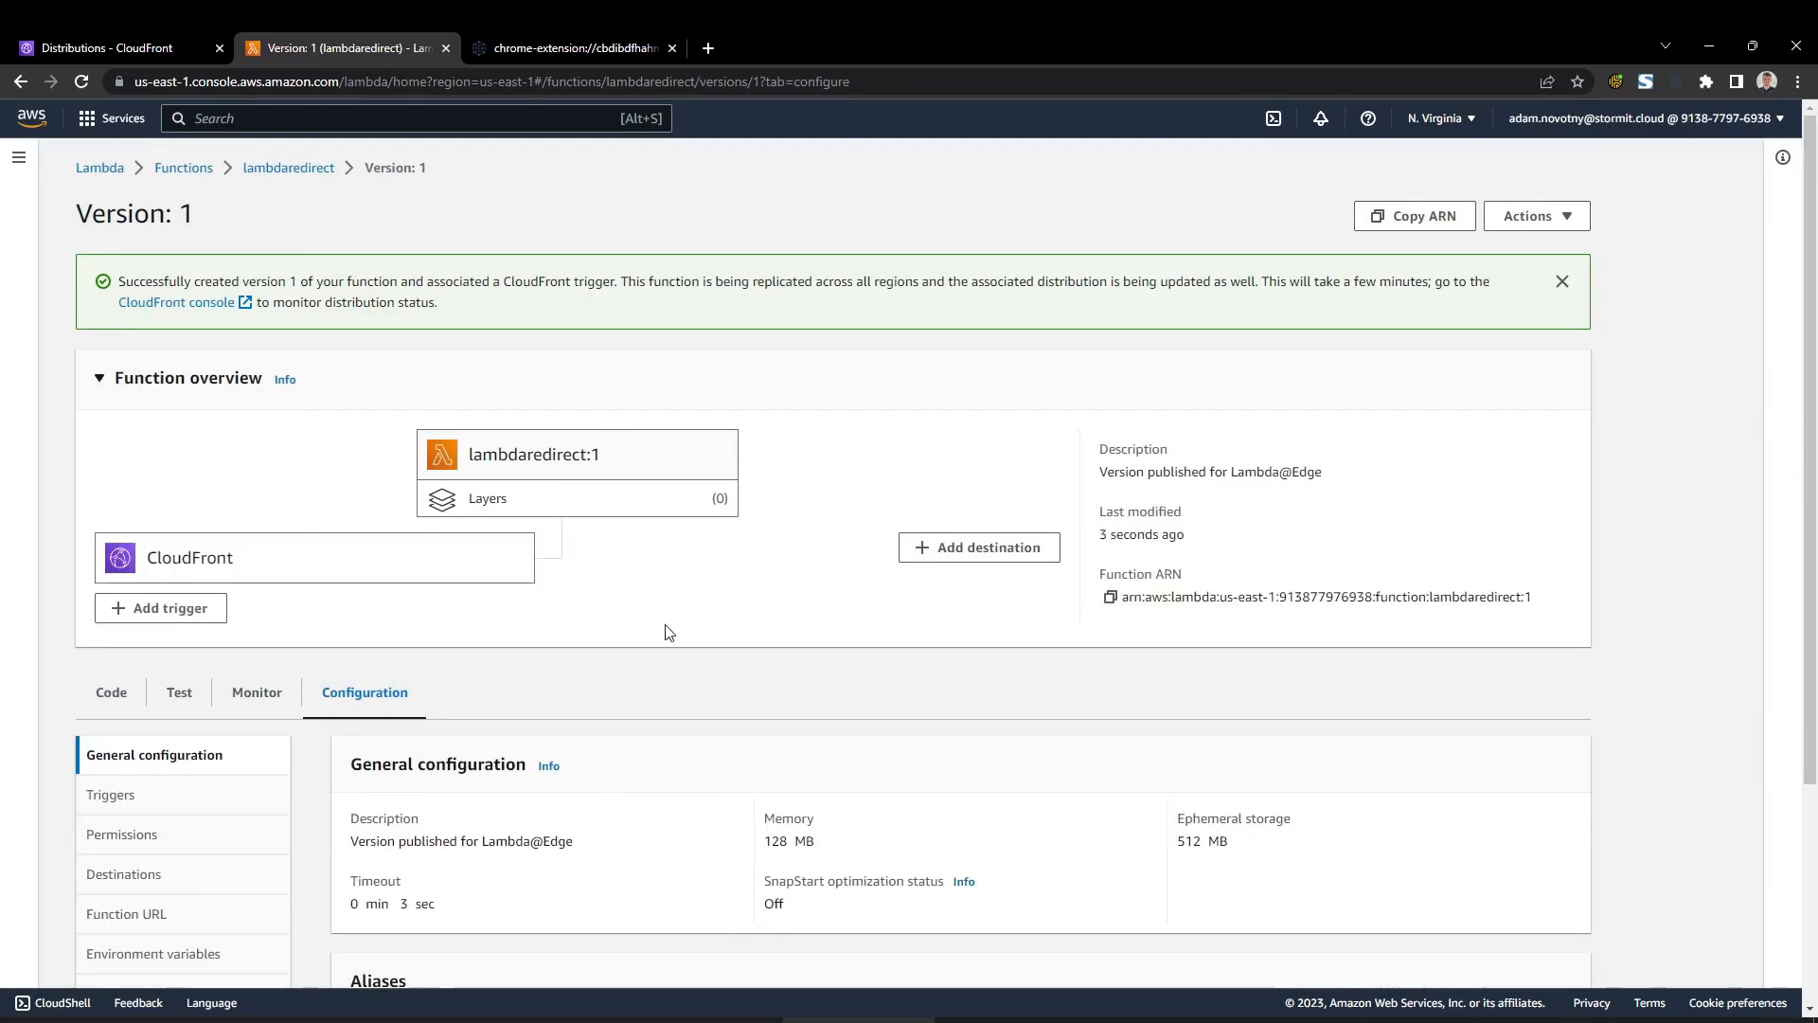
scroll(661, 629, "down", 2)
scroll(379, 642, "up", 1)
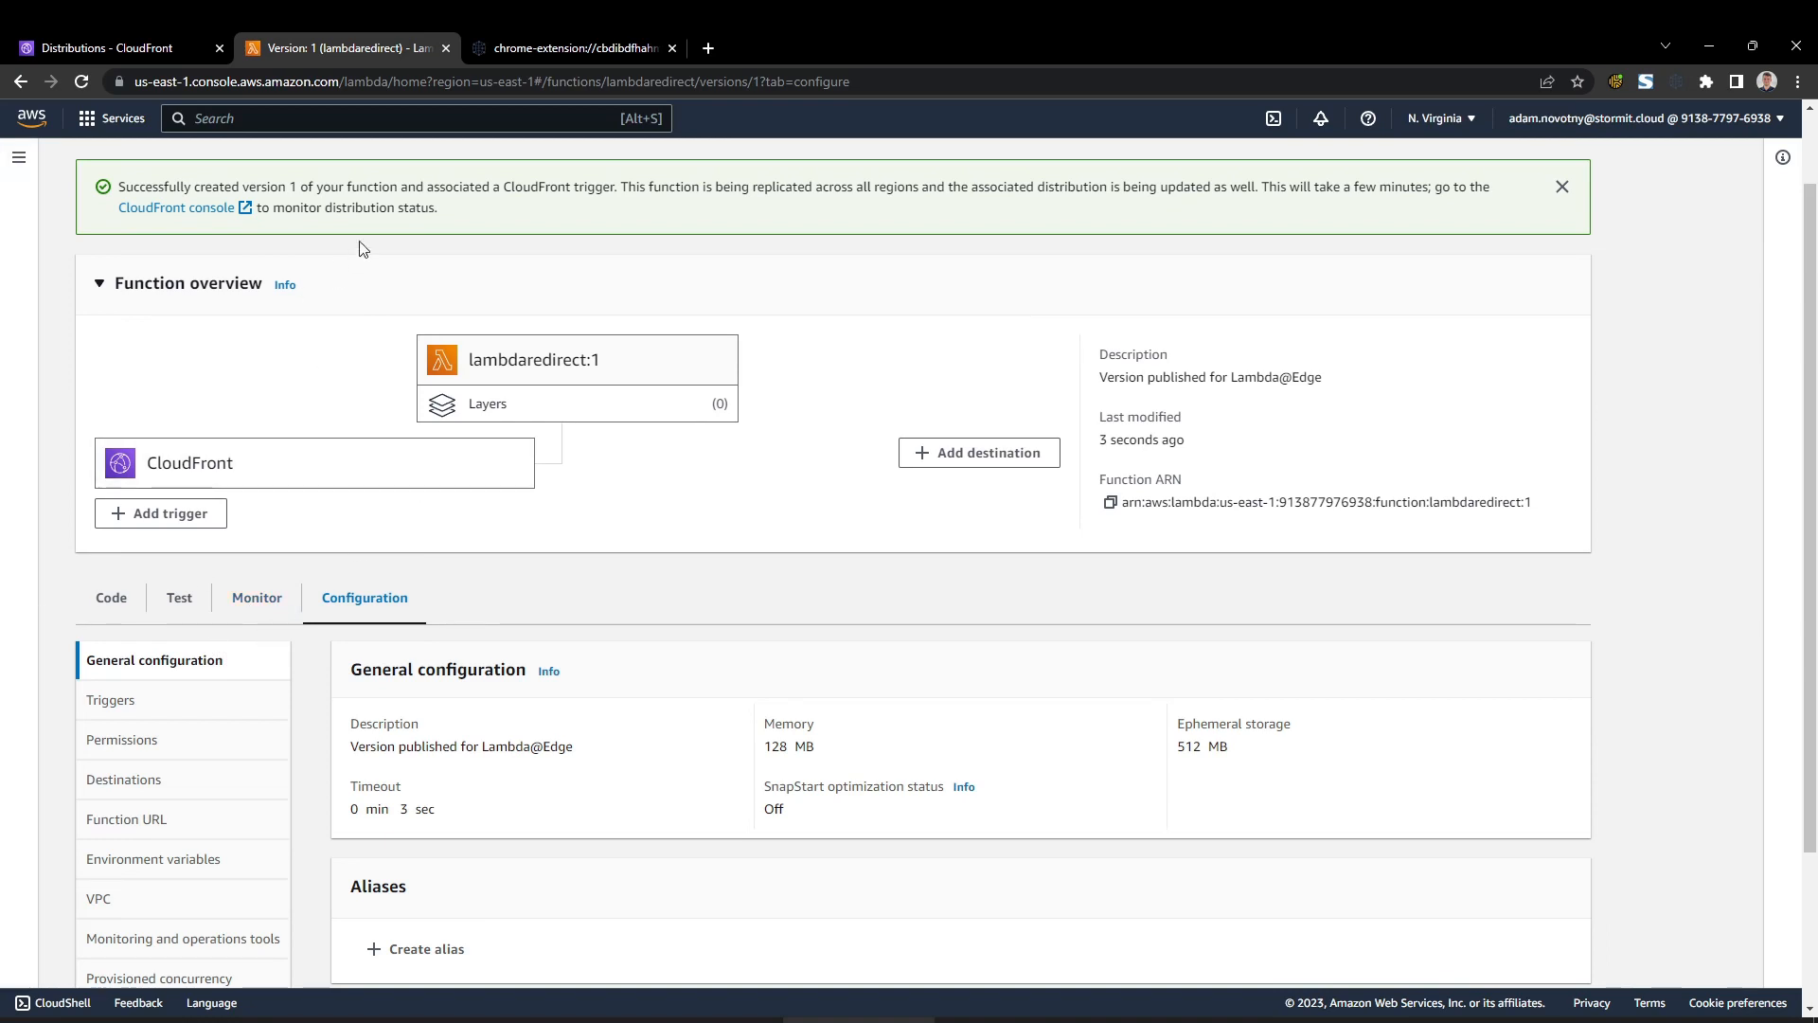
scroll(407, 272, "up", 1)
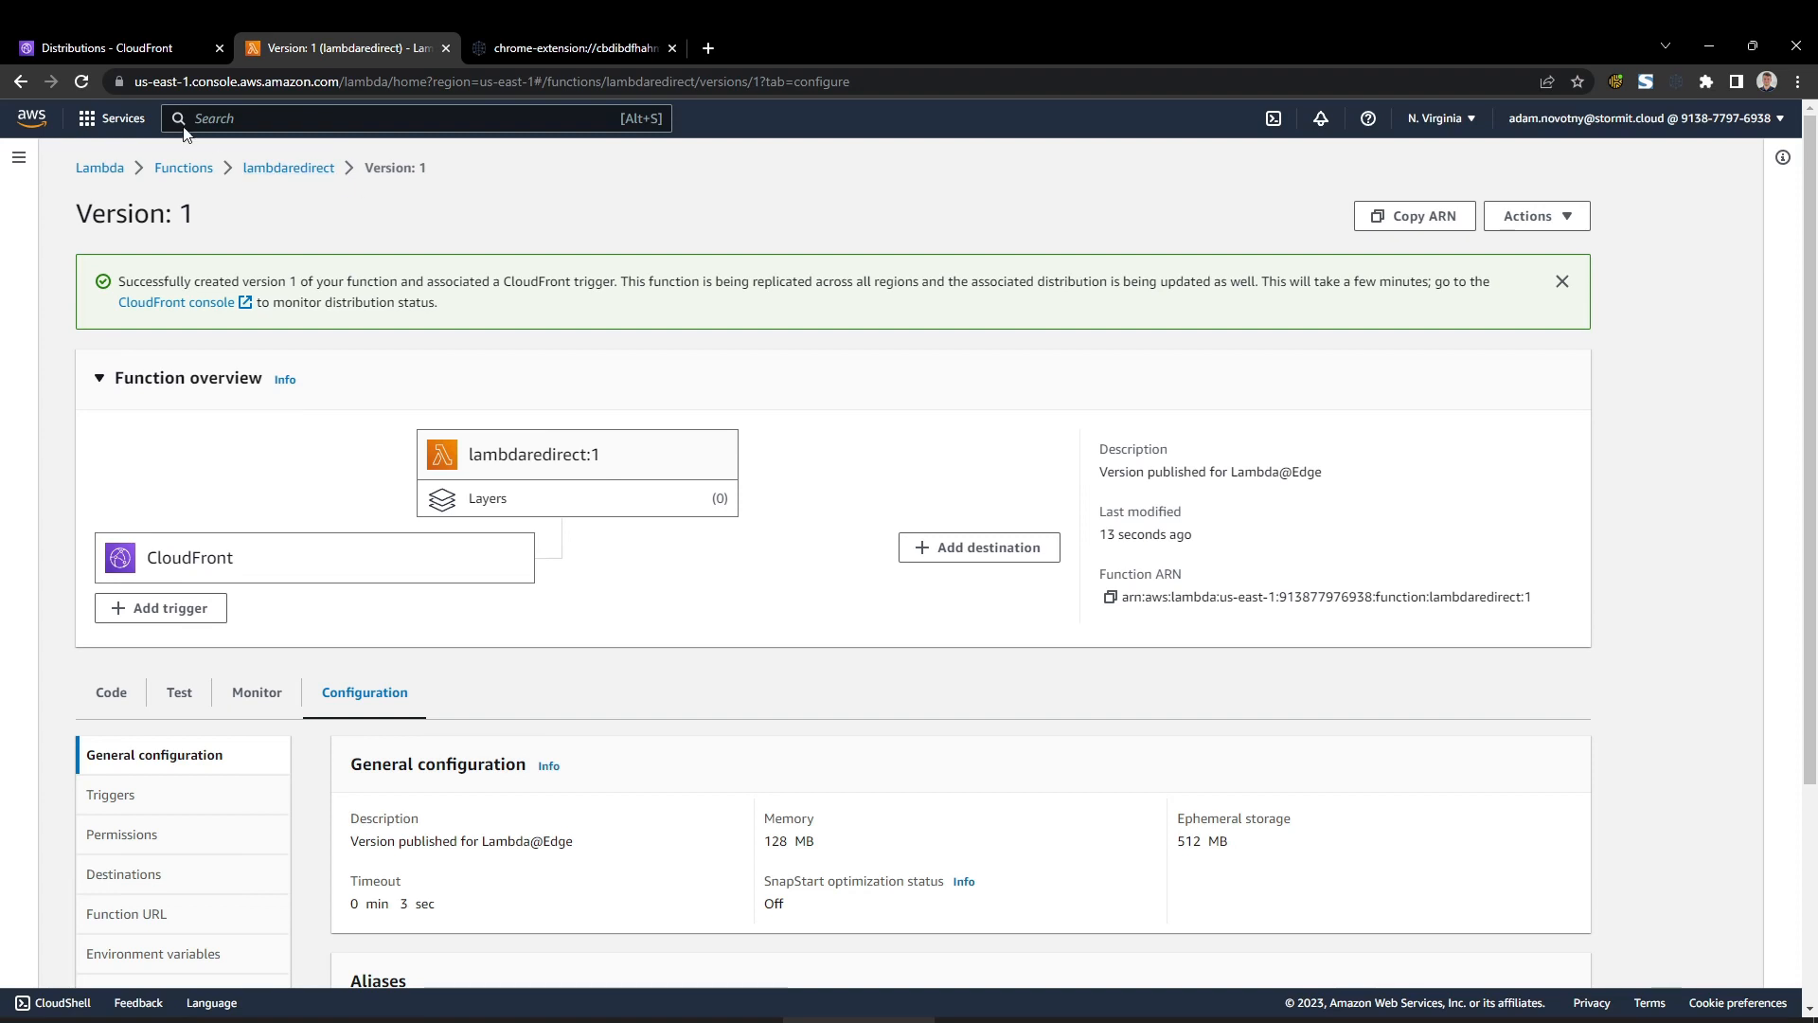
Close the Lambda page, return to the CloudFront distributions list and check the staging distribution's deployment status.
left_click(445, 48)
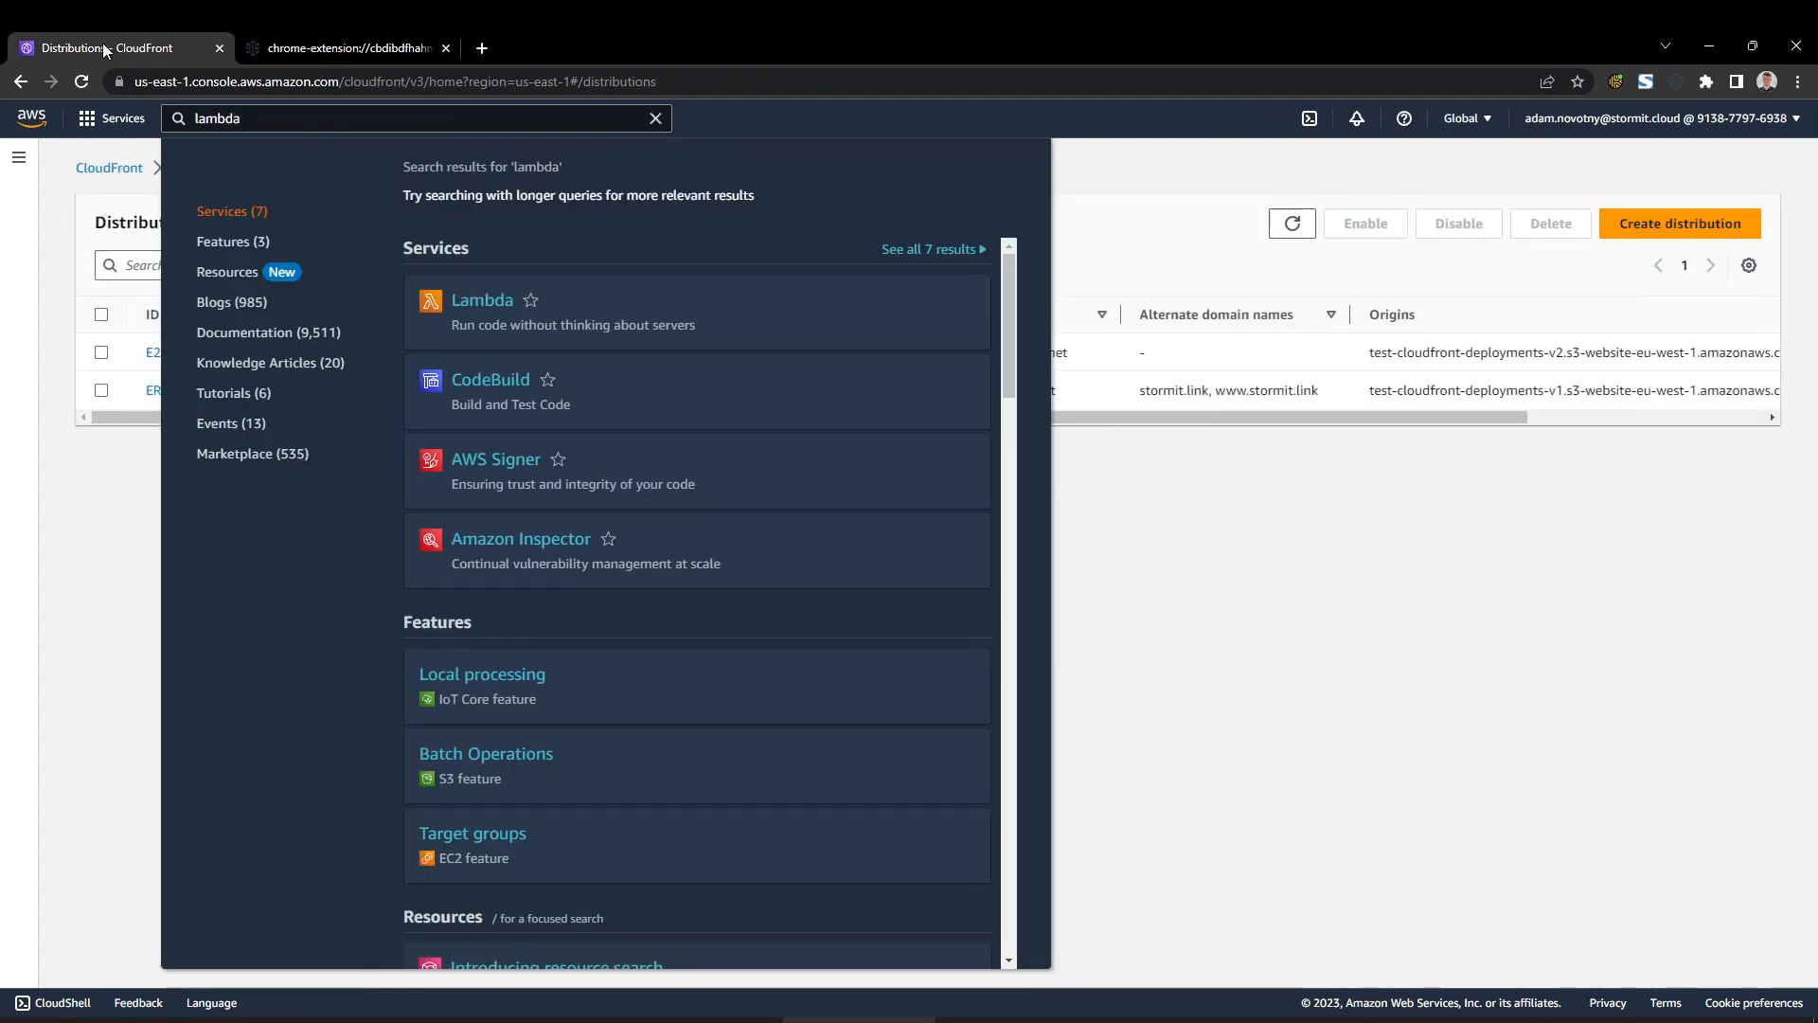
left_click(1243, 554)
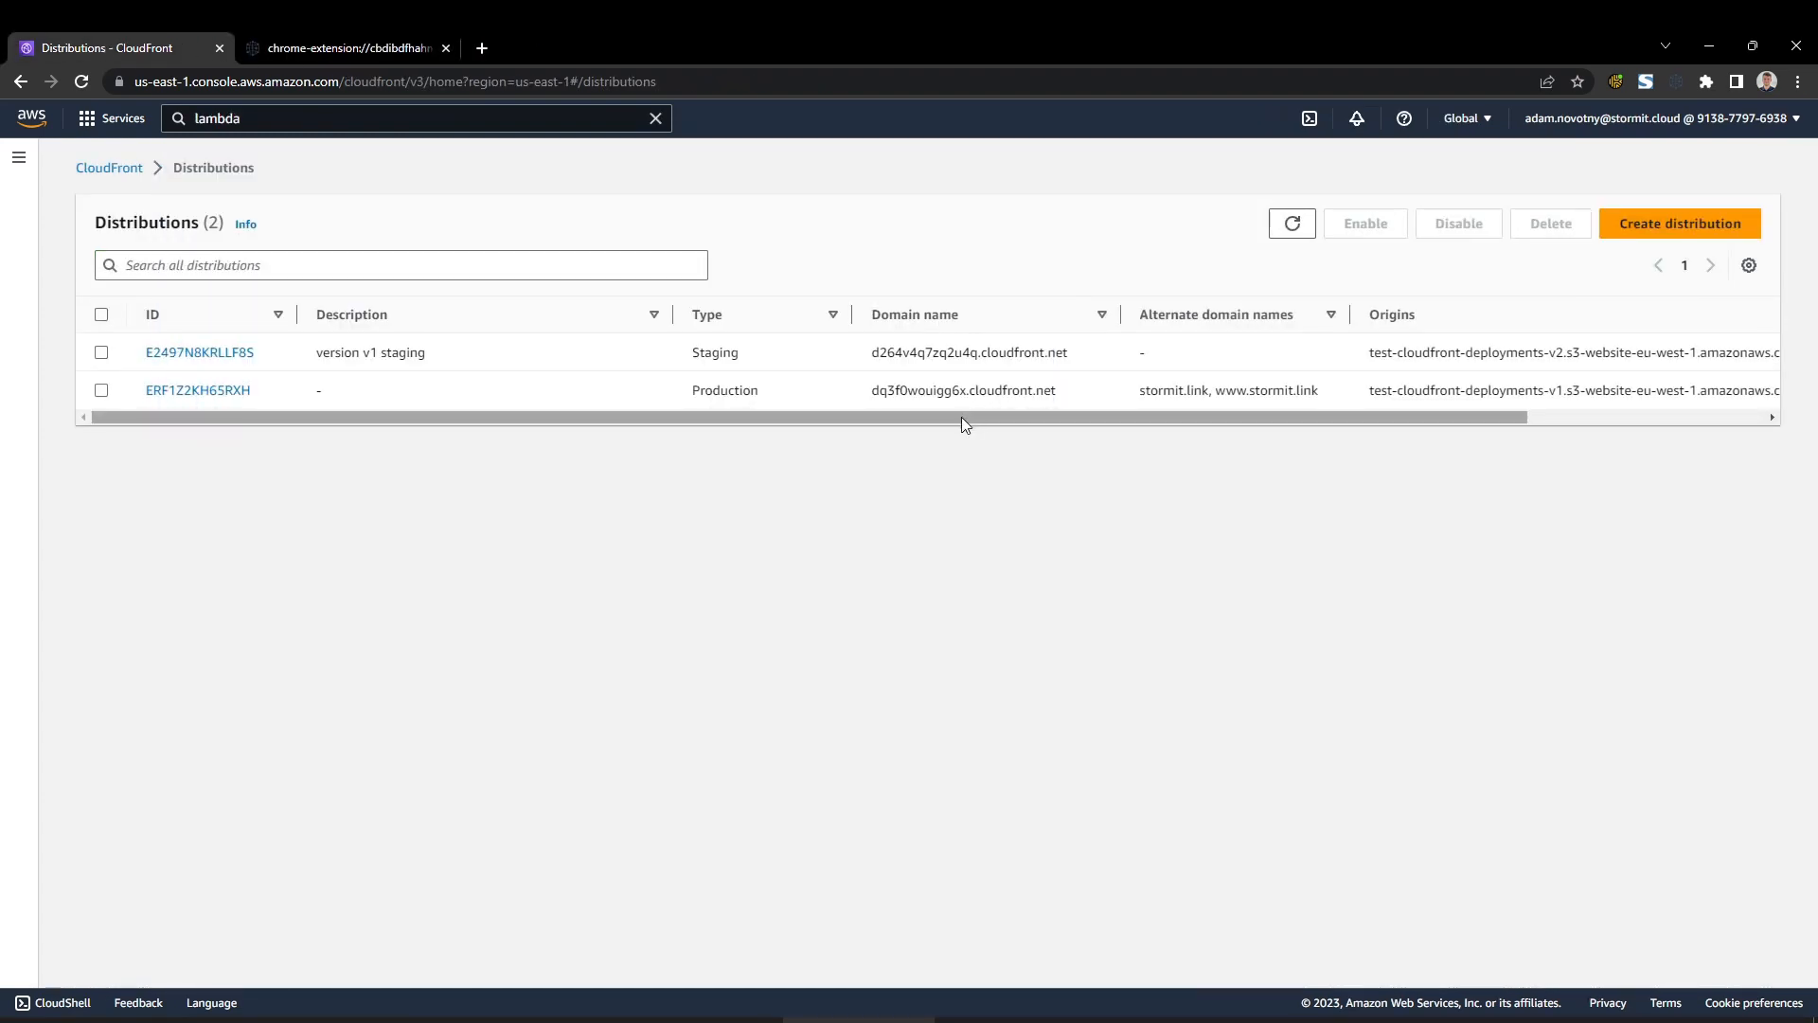
left_click_drag(962, 417, 1362, 413)
left_click(1294, 223)
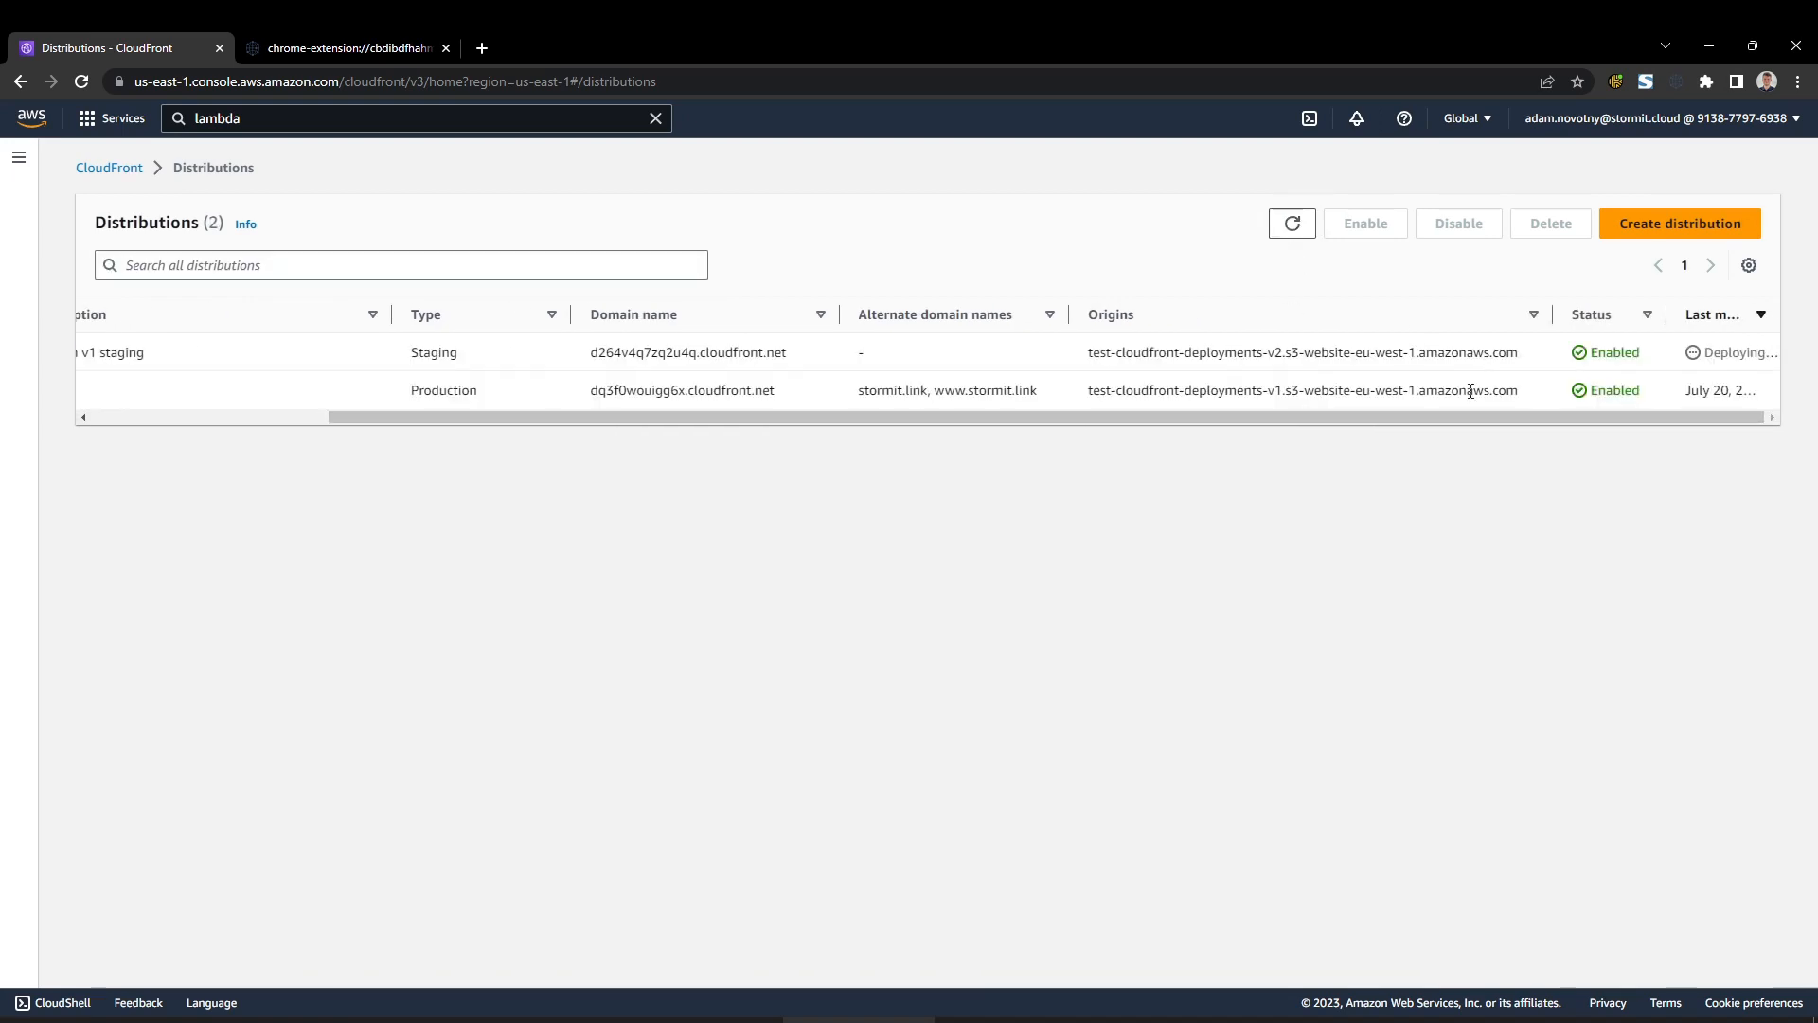
left_click_drag(1618, 422, 1152, 423)
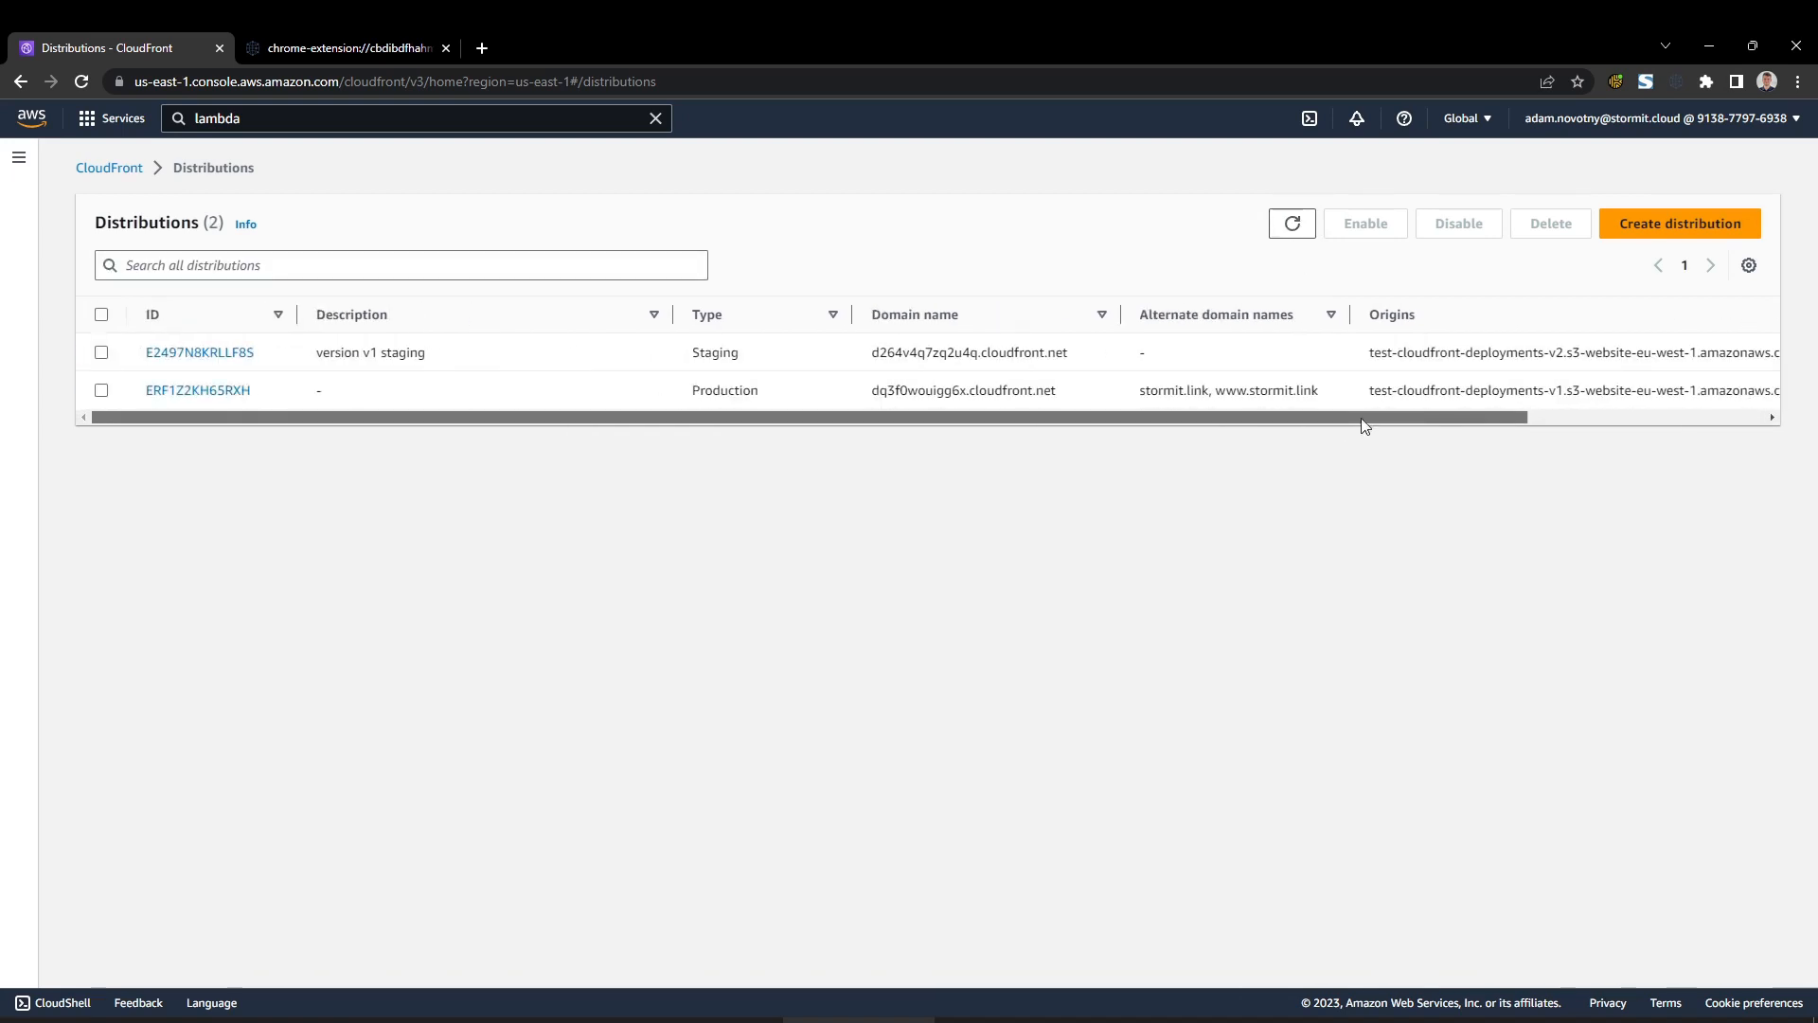
left_click_drag(1361, 418, 203, 402)
Inspect the function associations of the staging distribution's default behavior, then return to the distributions list without saving changes.
left_click(203, 355)
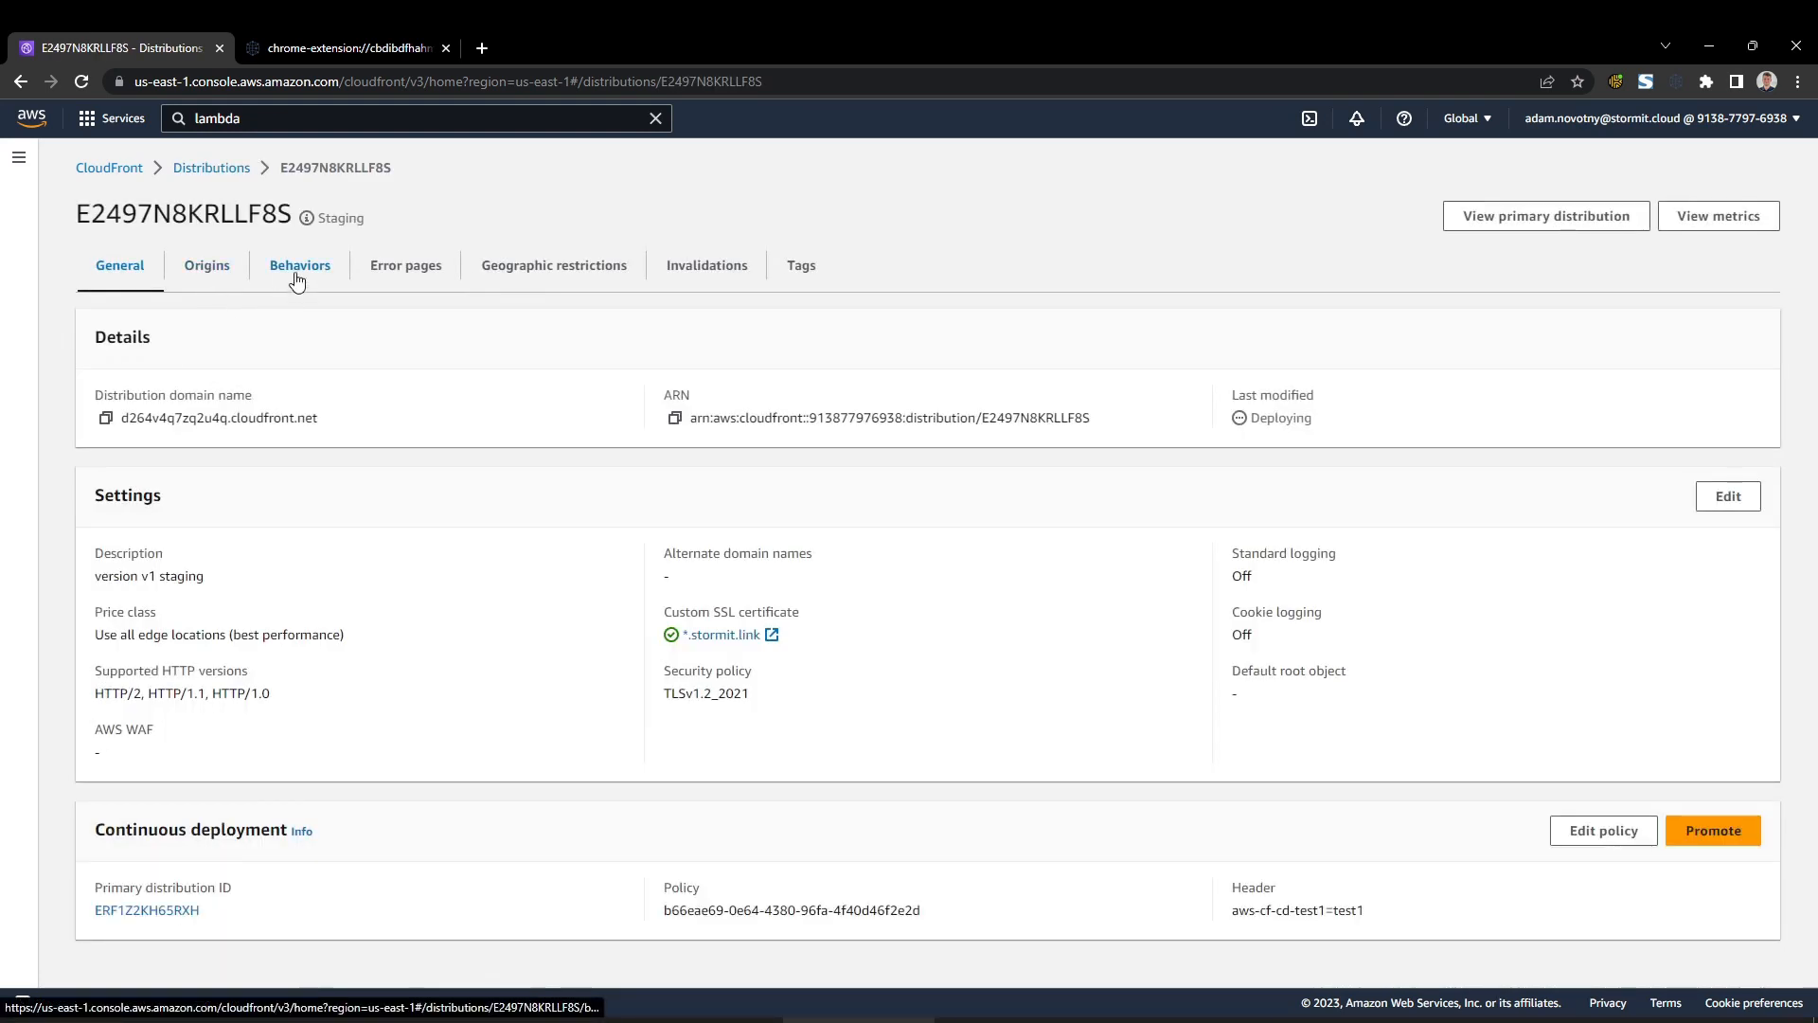
left_click(298, 275)
left_click(100, 467)
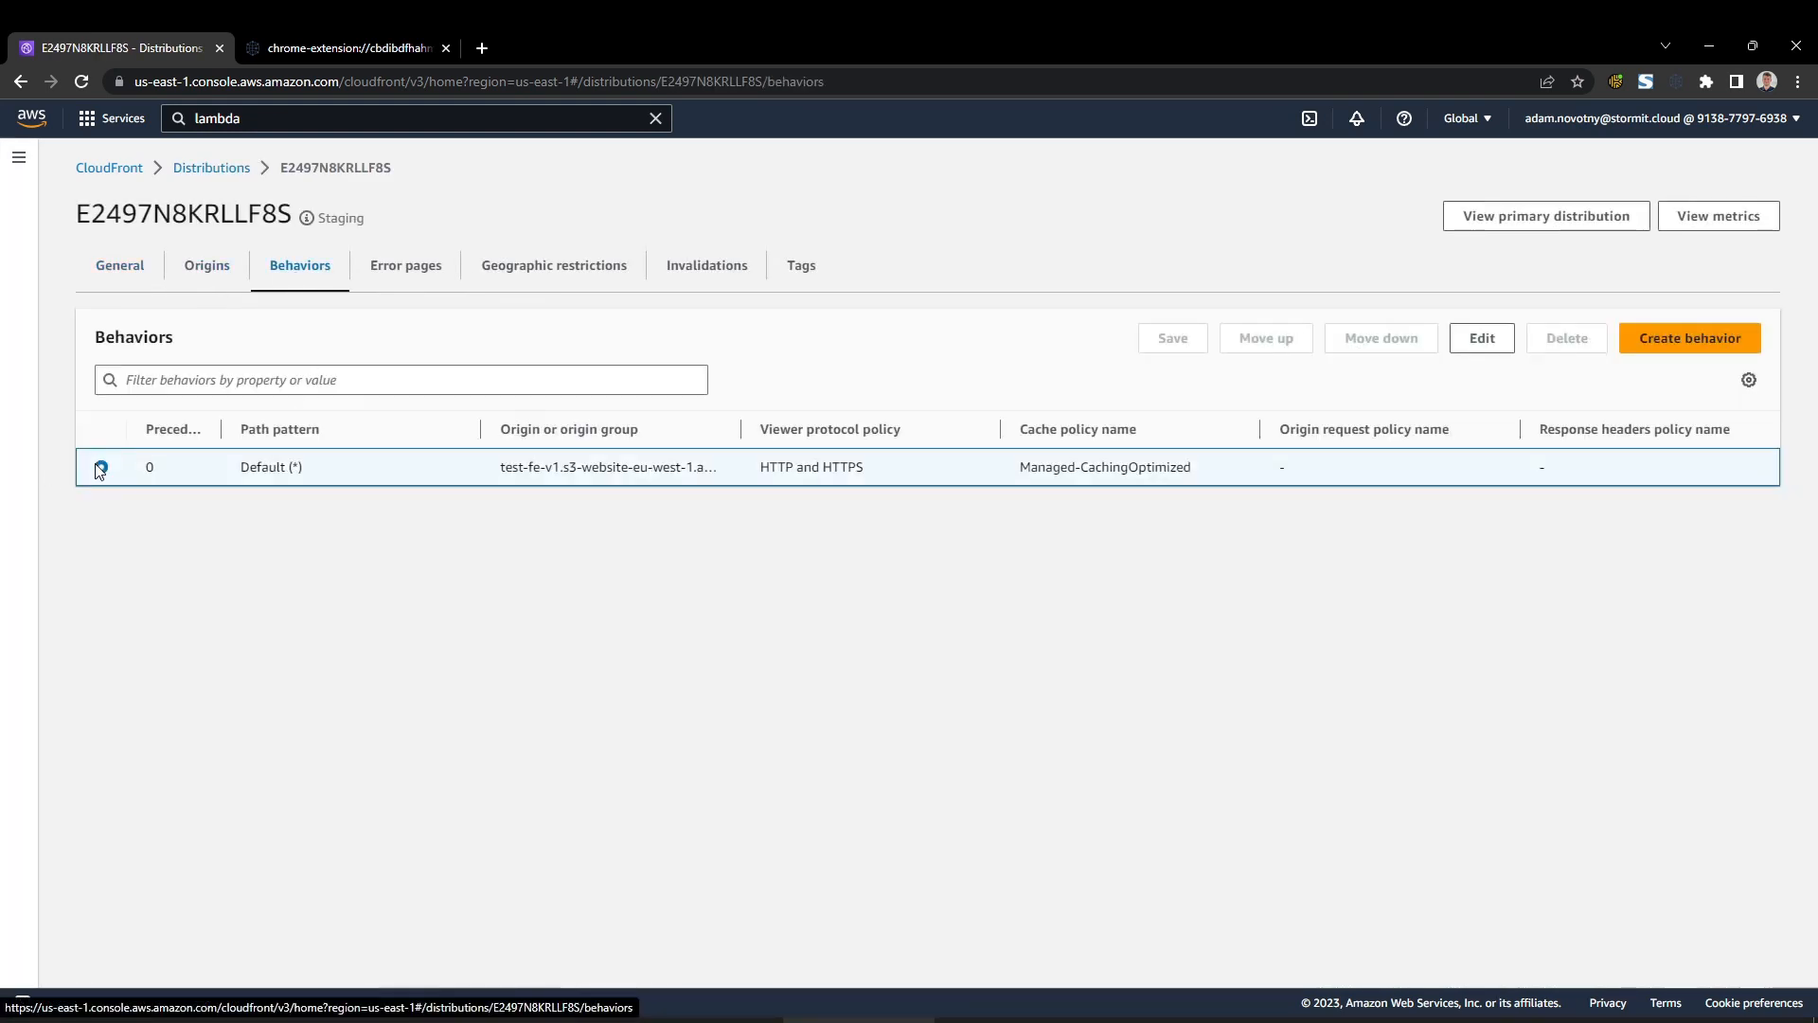
left_click(1476, 340)
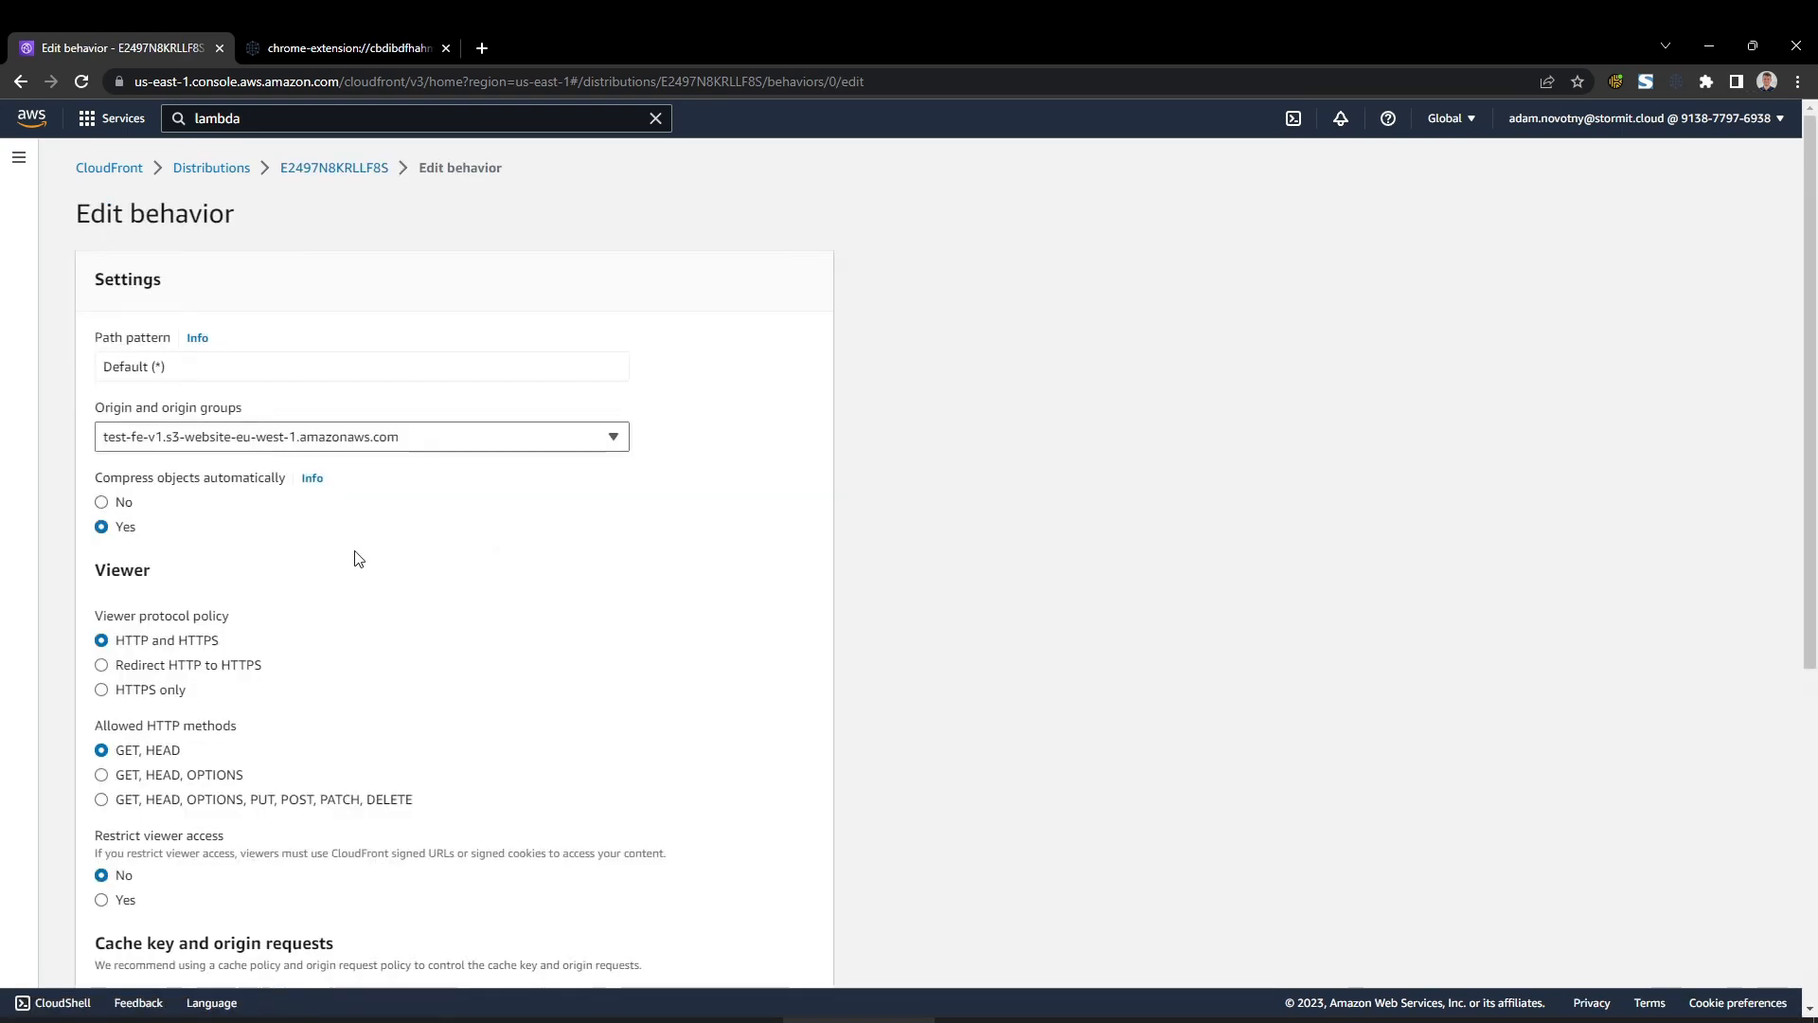
scroll(357, 556, "down", 10)
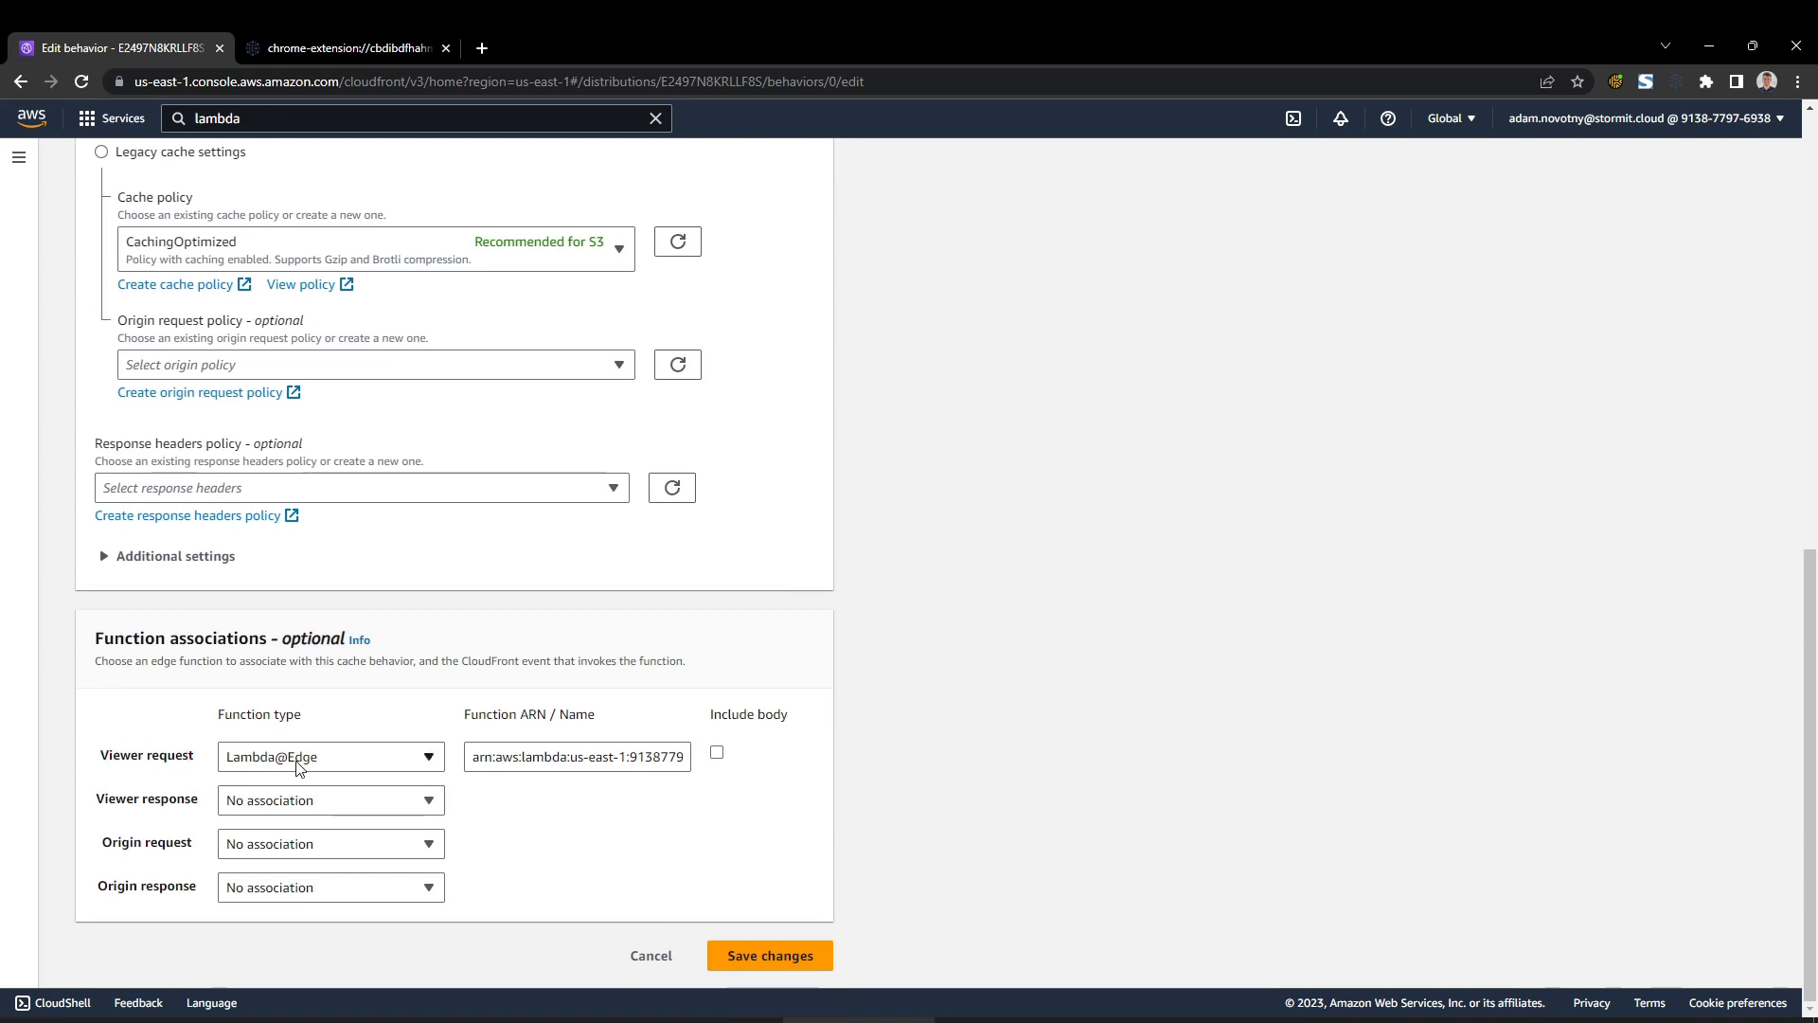
left_click(647, 956)
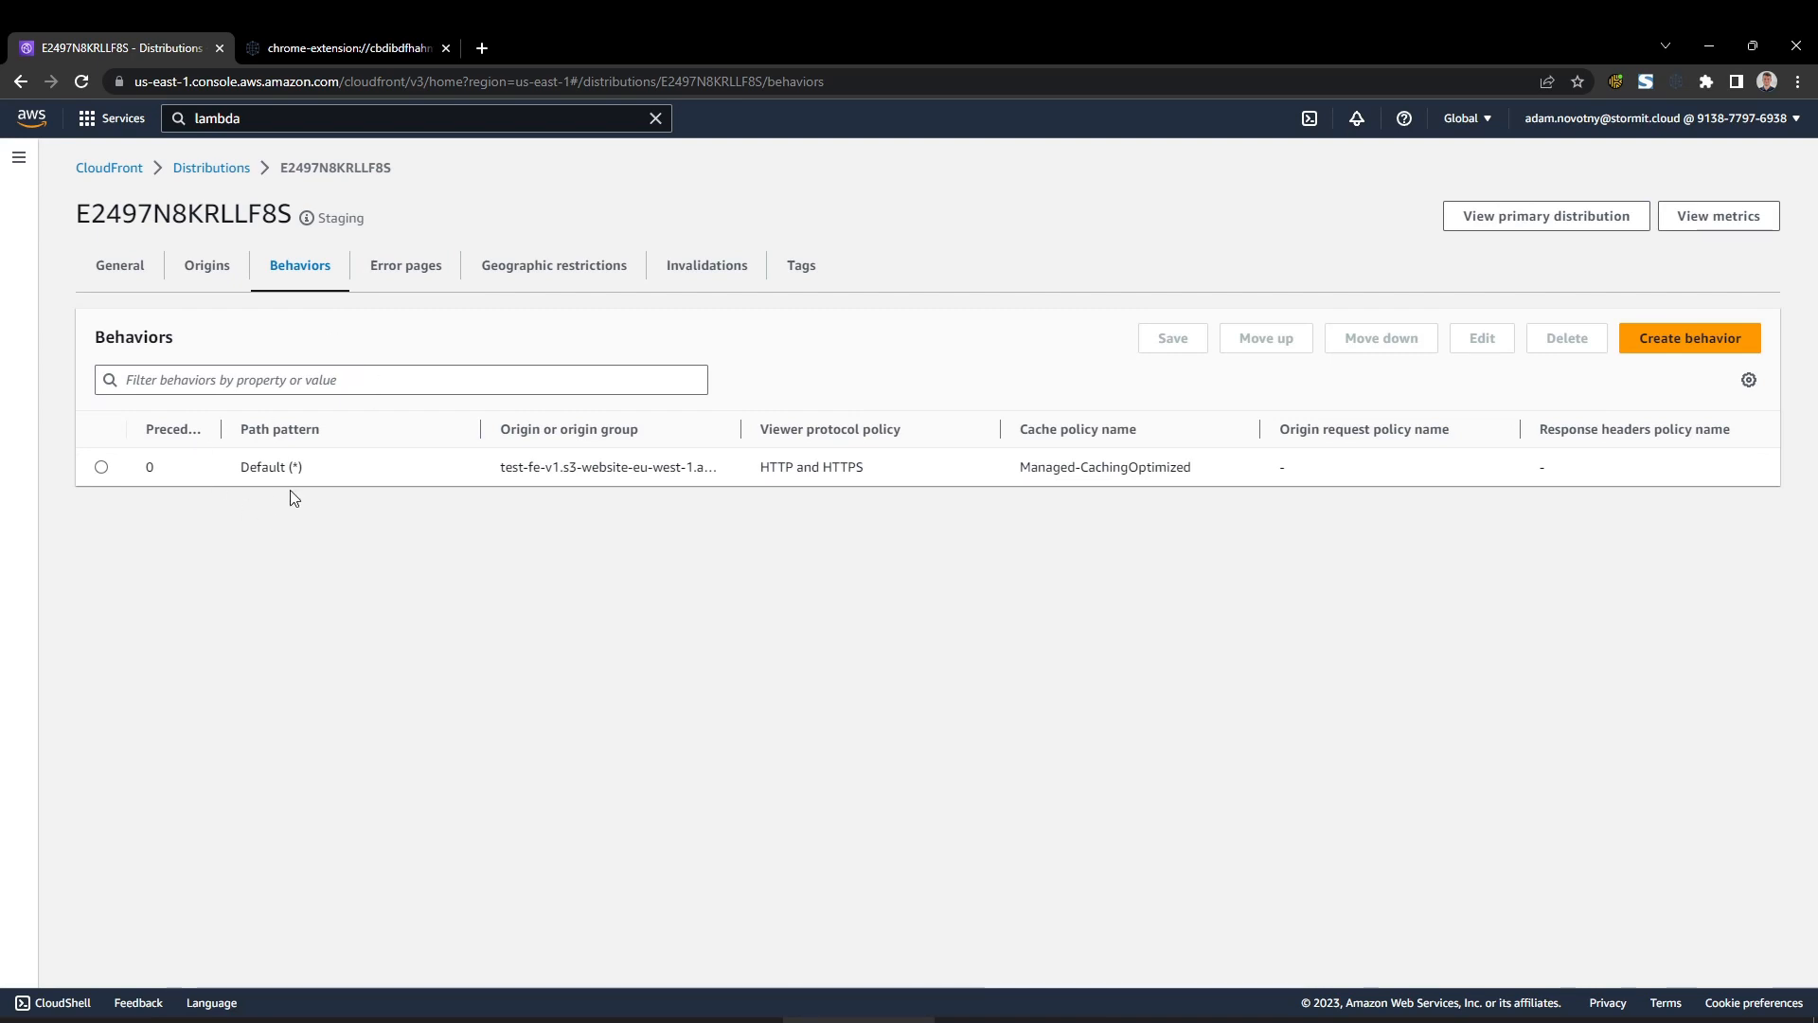
left_click(216, 168)
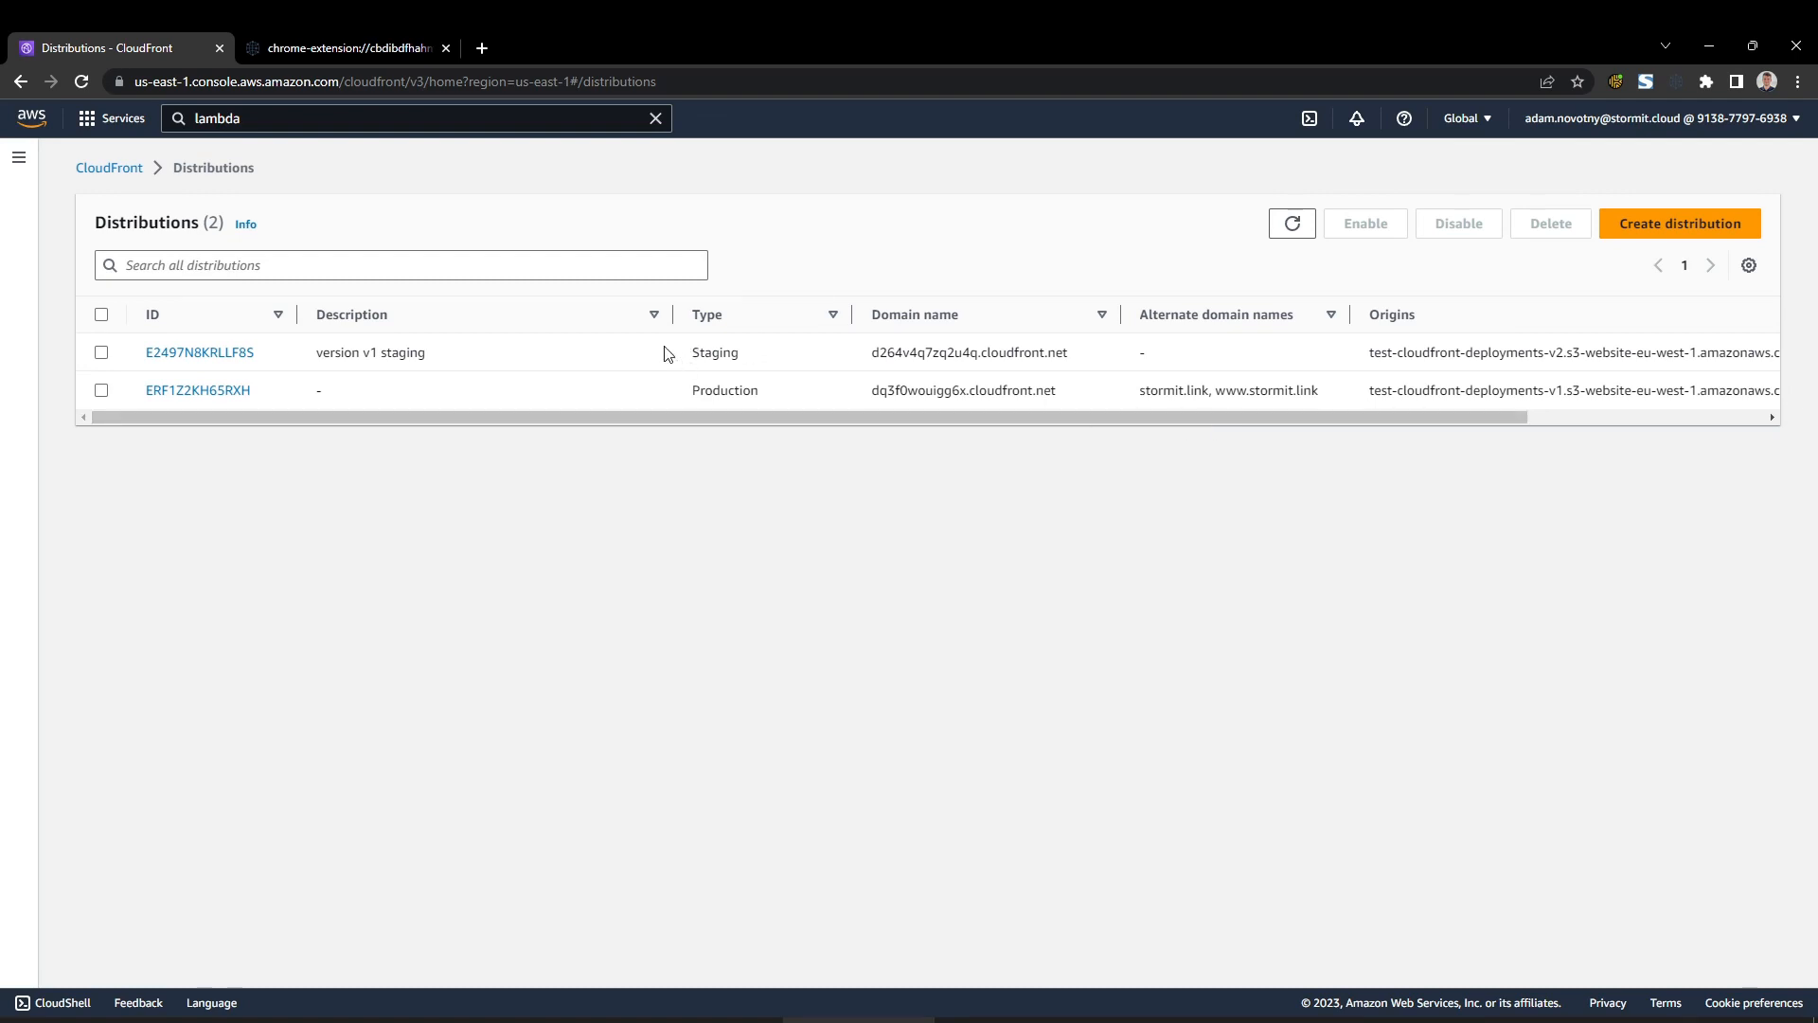
Close the header extension's page, review the distributions list, and reopen the extension's options to check its header rules.
left_click(445, 48)
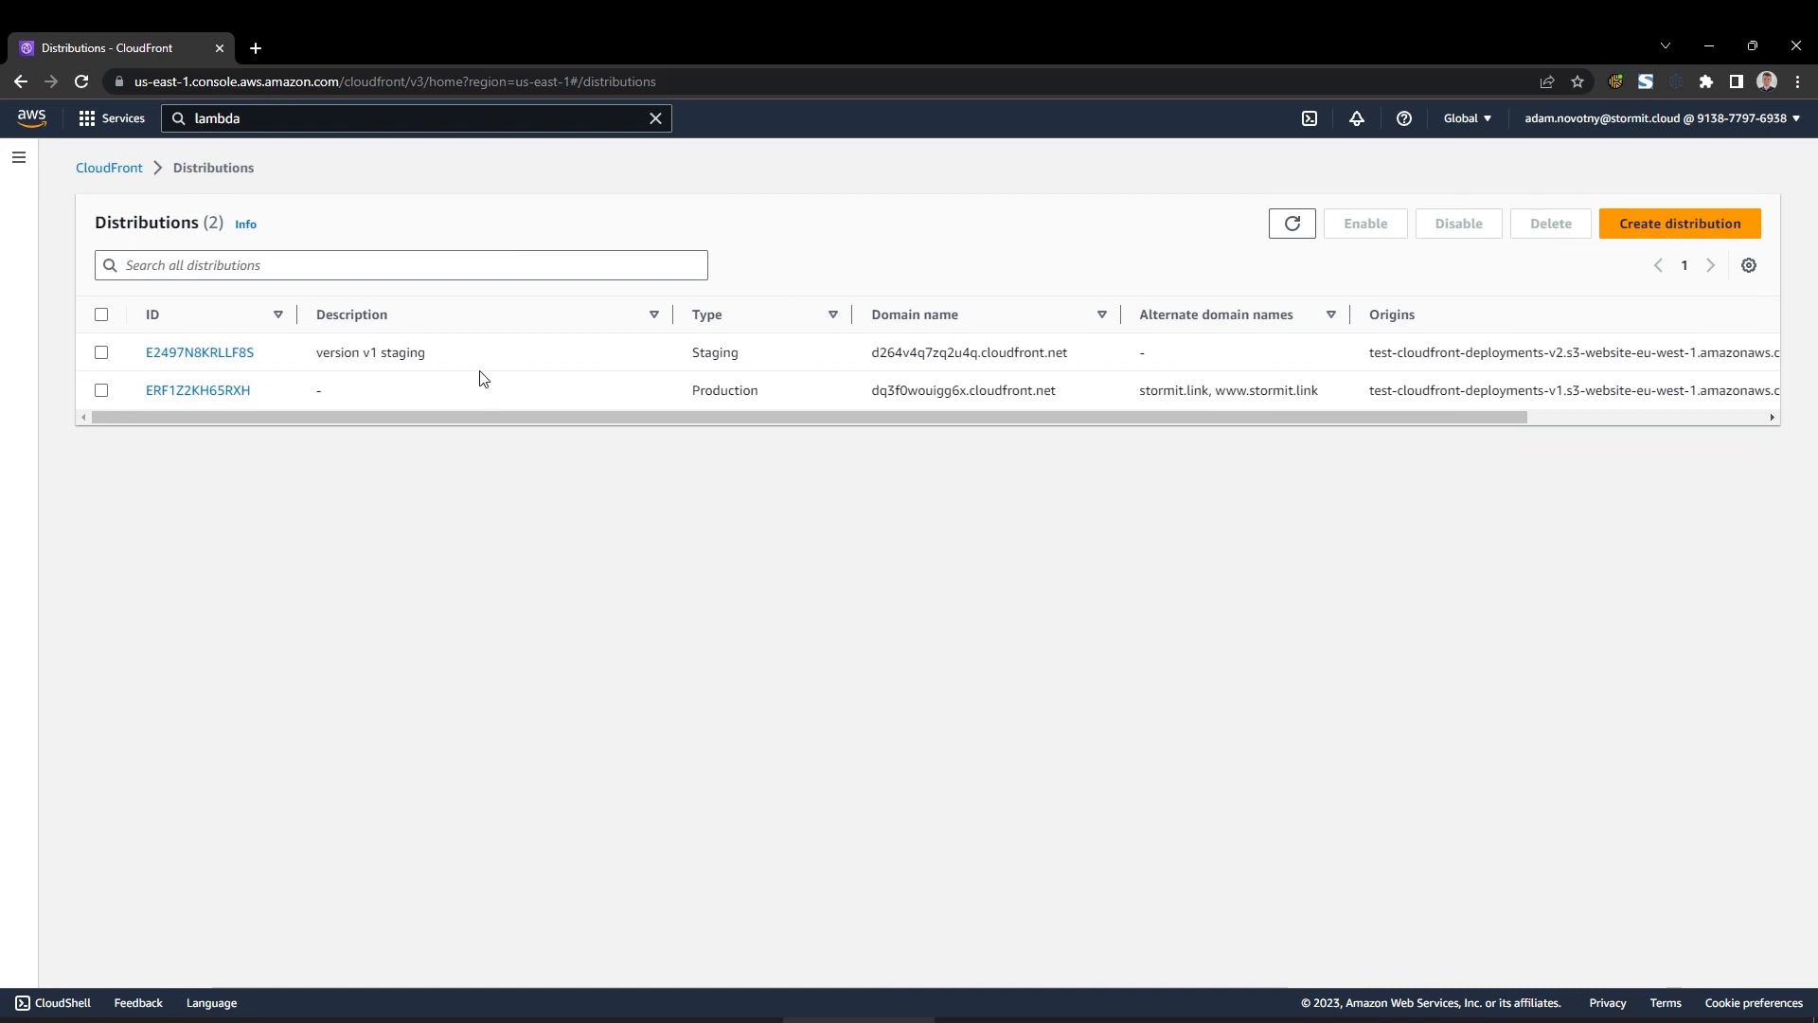
mouse_move(508, 417)
left_mouse_down()
mouse_move(1439, 388)
mouse_move(1387, 414)
mouse_move(509, 405)
left_mouse_up()
left_click_drag(1094, 421, 1047, 412)
left_click(1672, 83)
left_click(1488, 156)
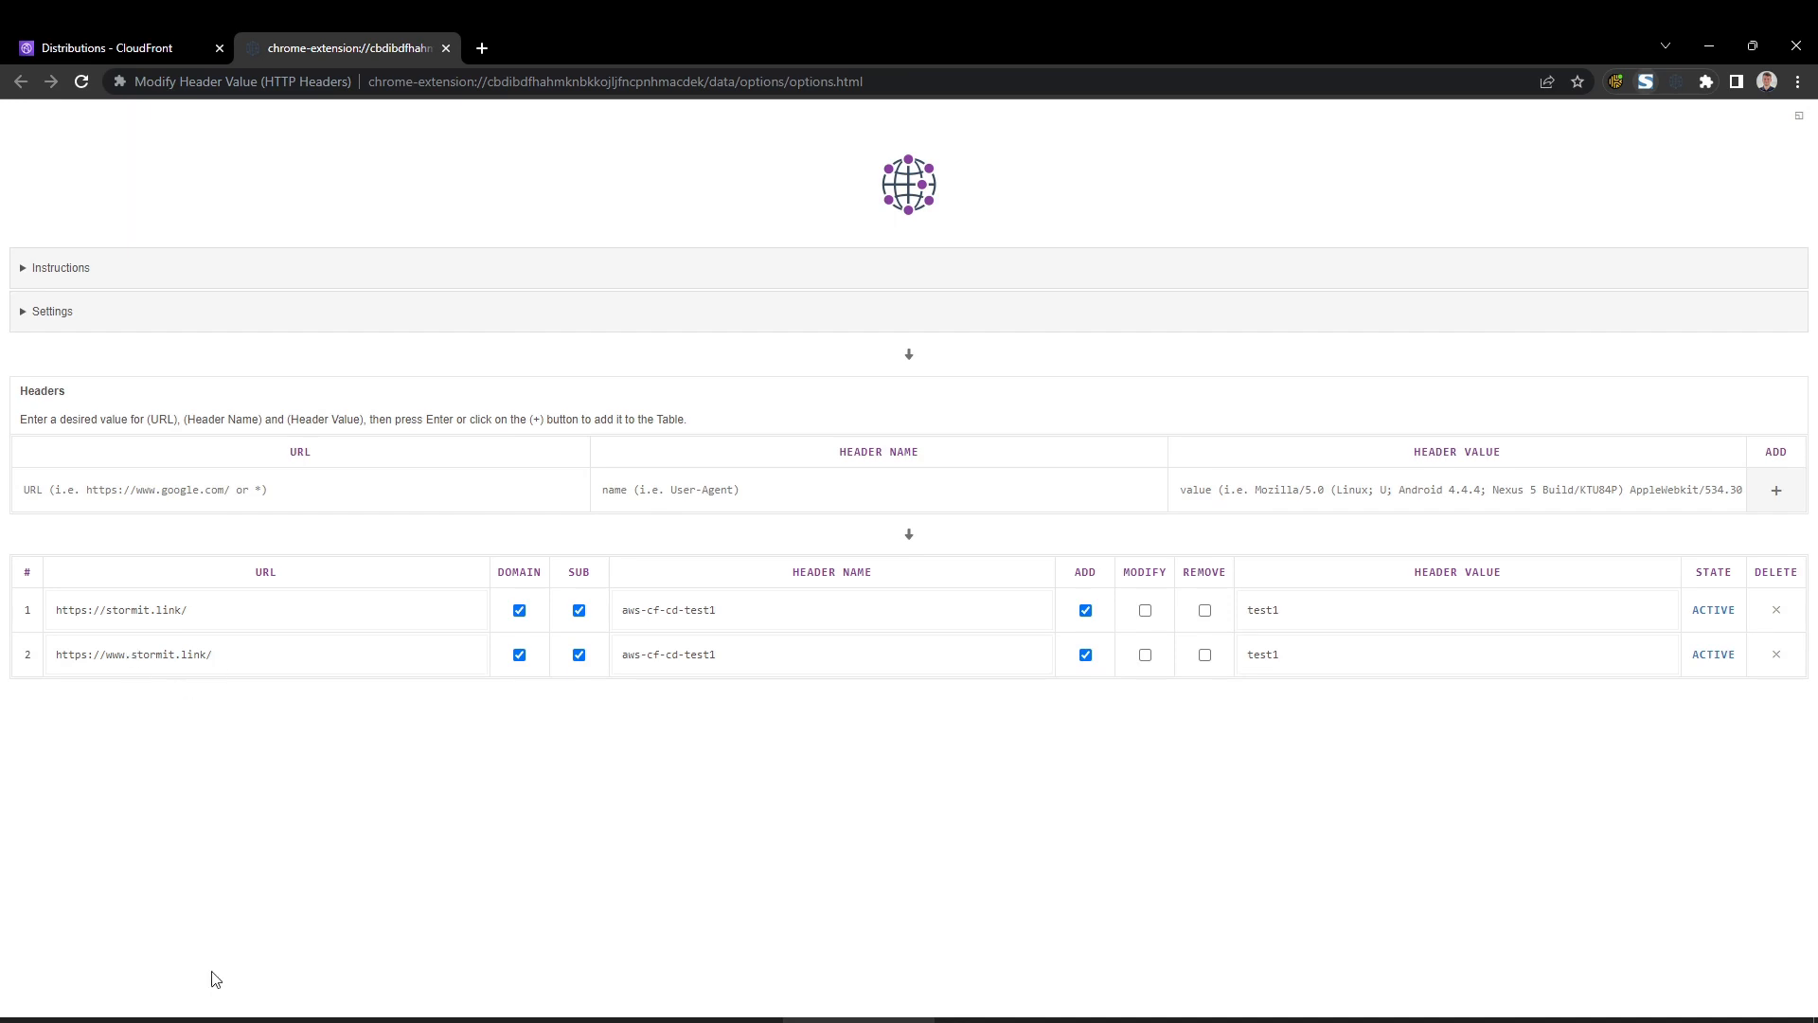
Copy stormit.link from the production distribution's alternate domain names, load it in a new tab and check the www redirect and page version.
left_click(97, 52)
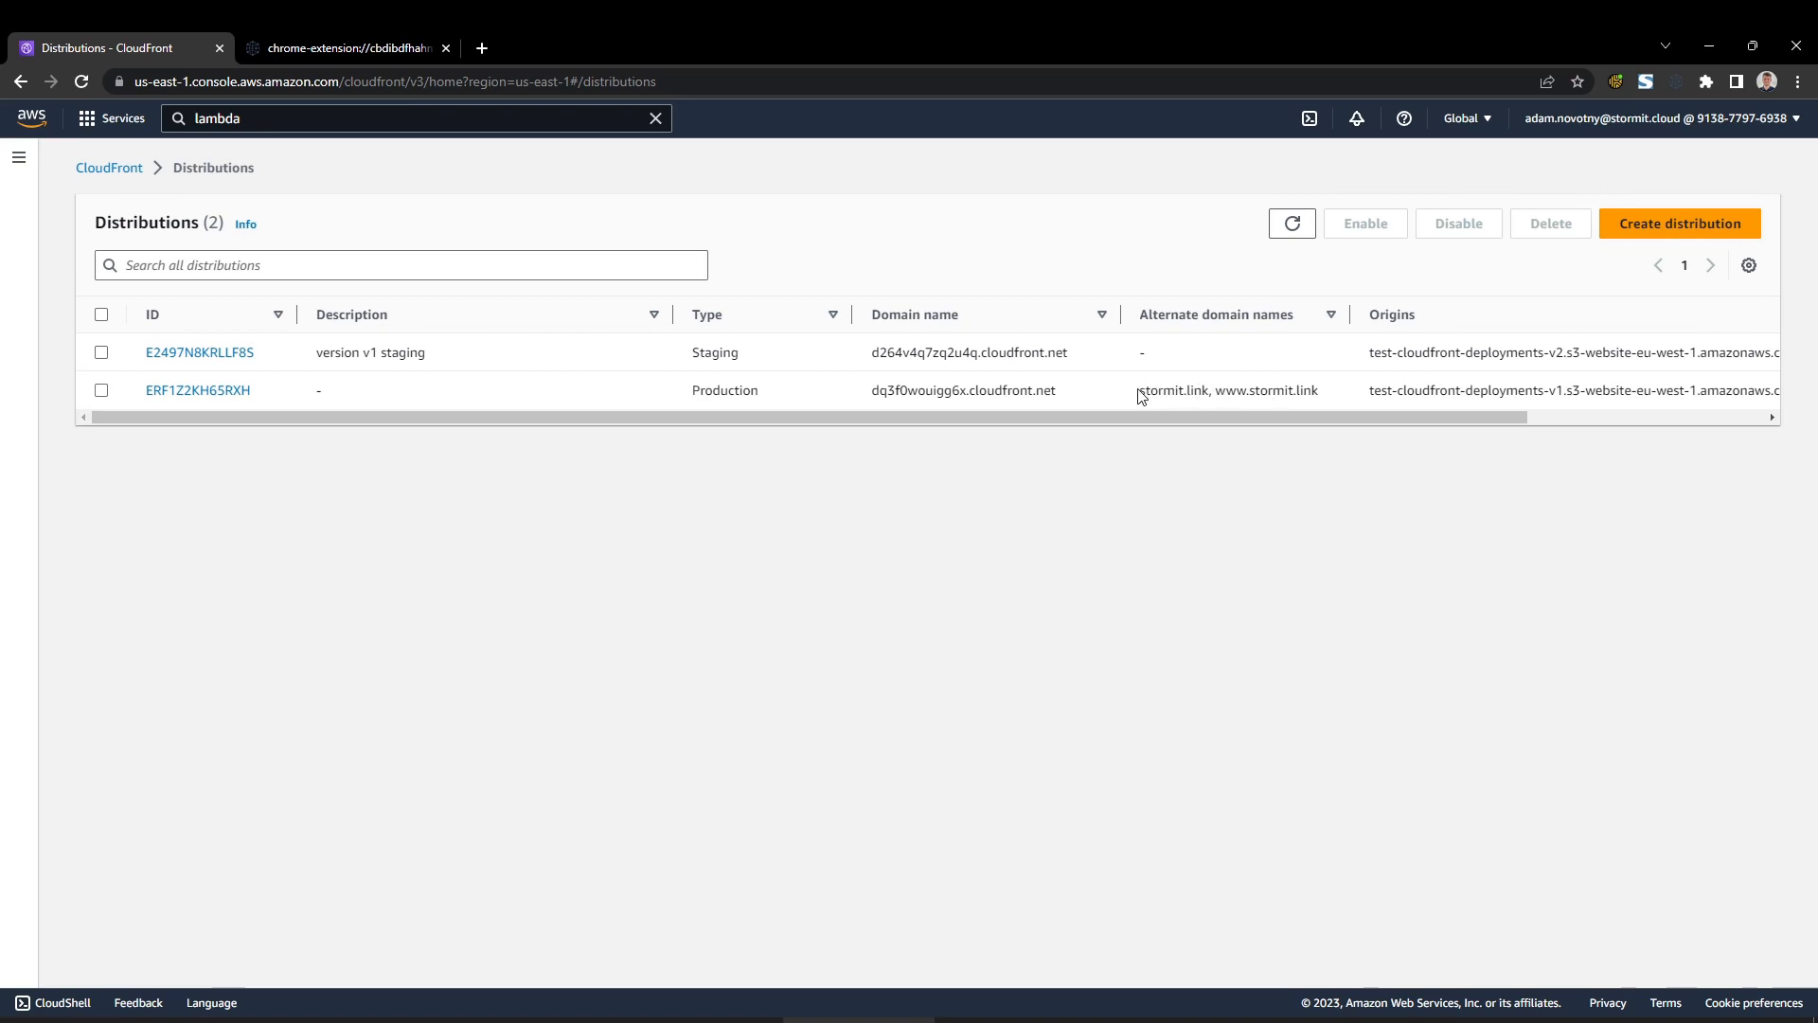
left_click_drag(1139, 391, 1210, 391)
key("ctrl+c")
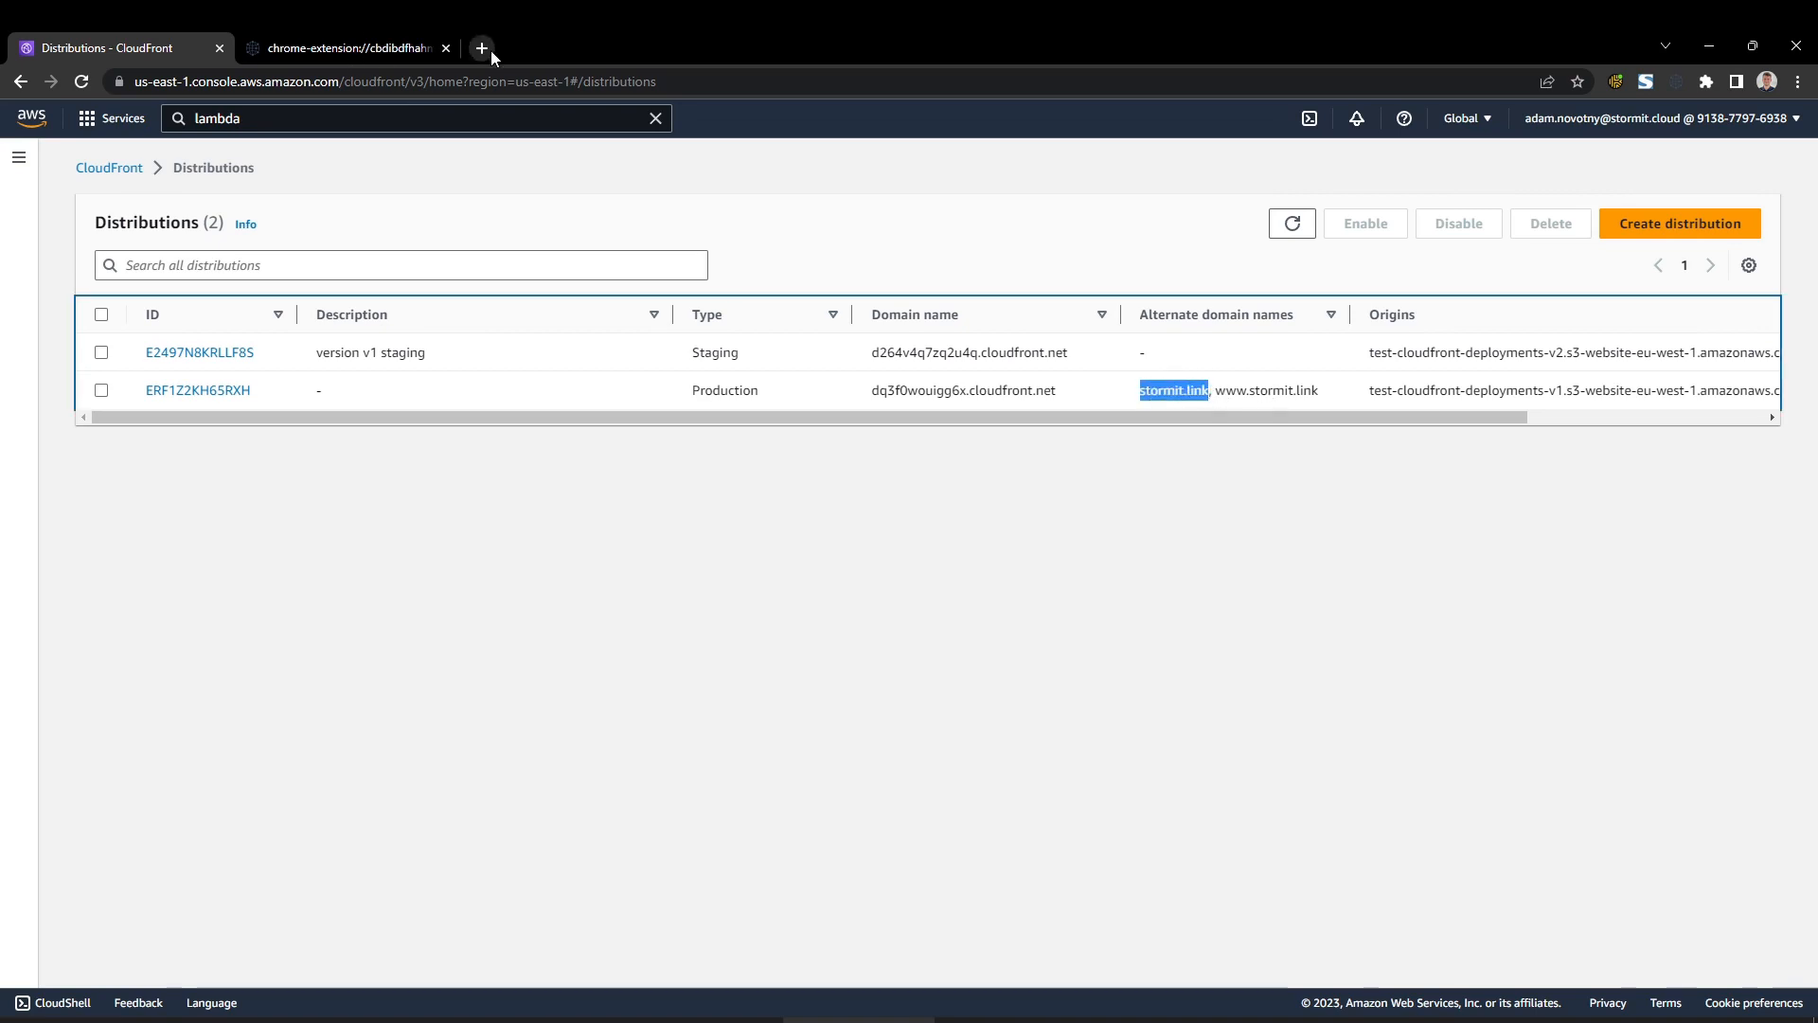
left_click(482, 48)
key("ctrl+v")
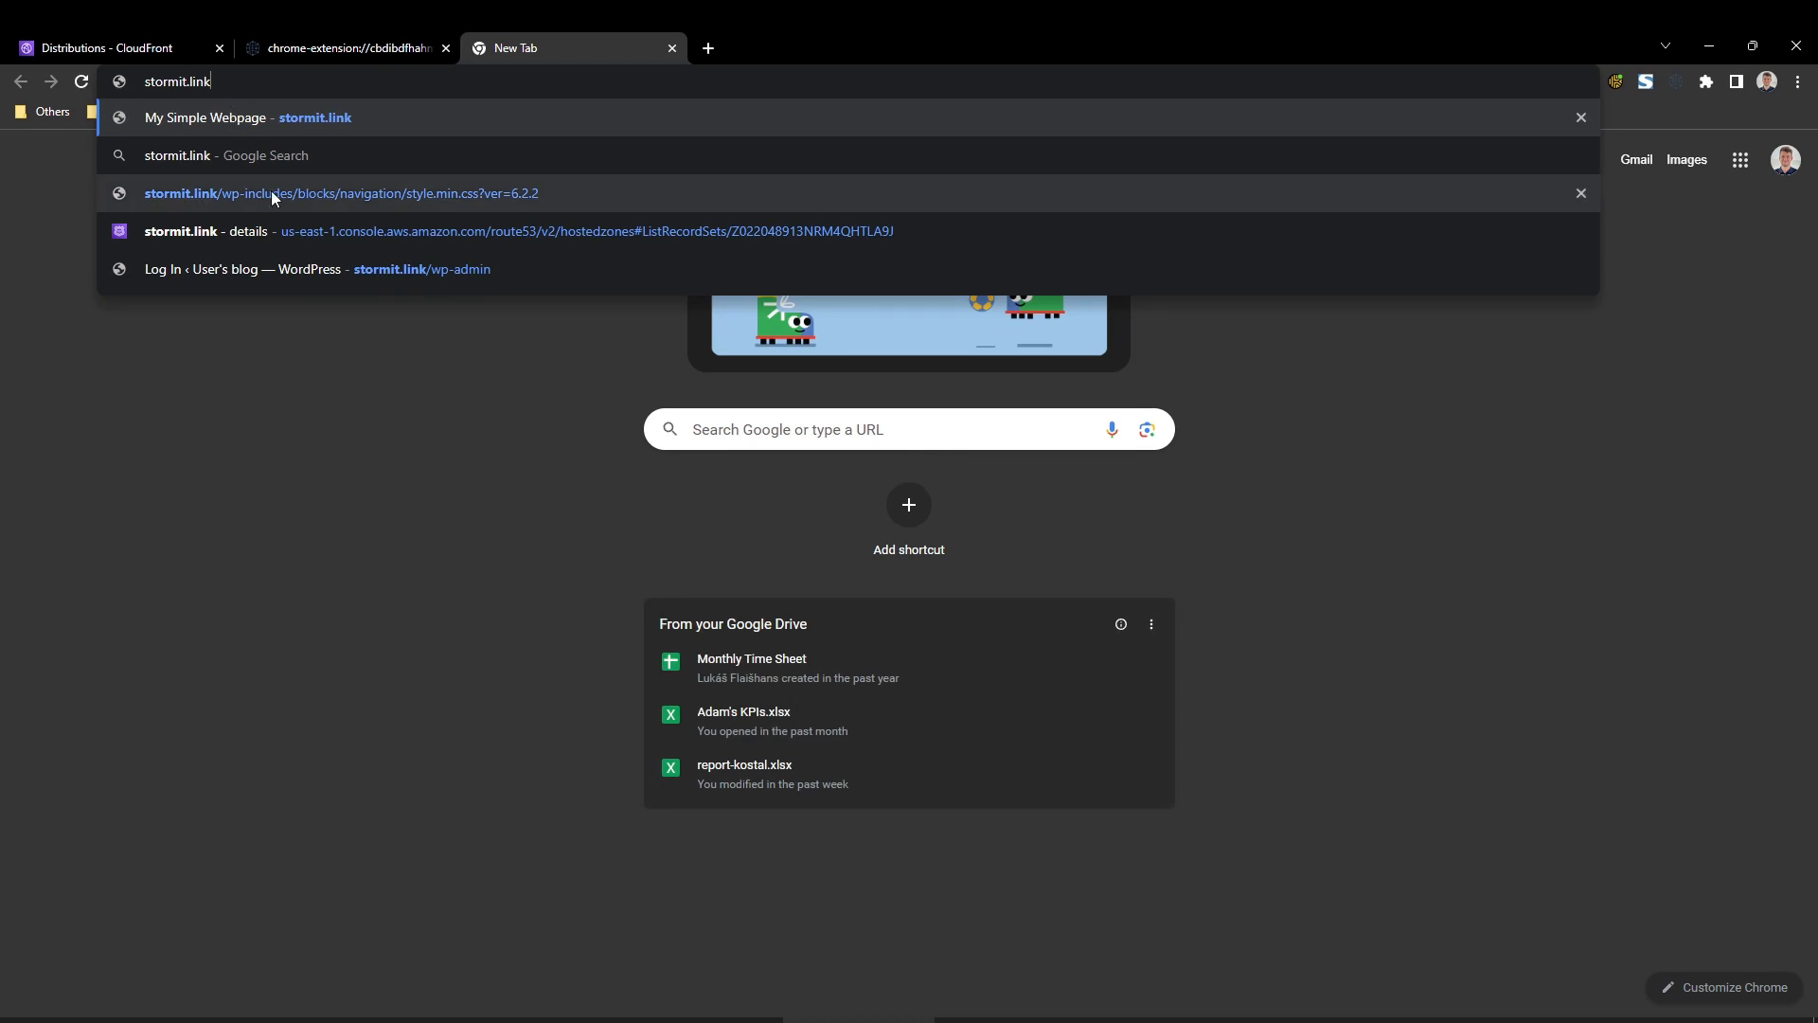
left_click(300, 386)
double_click(208, 81)
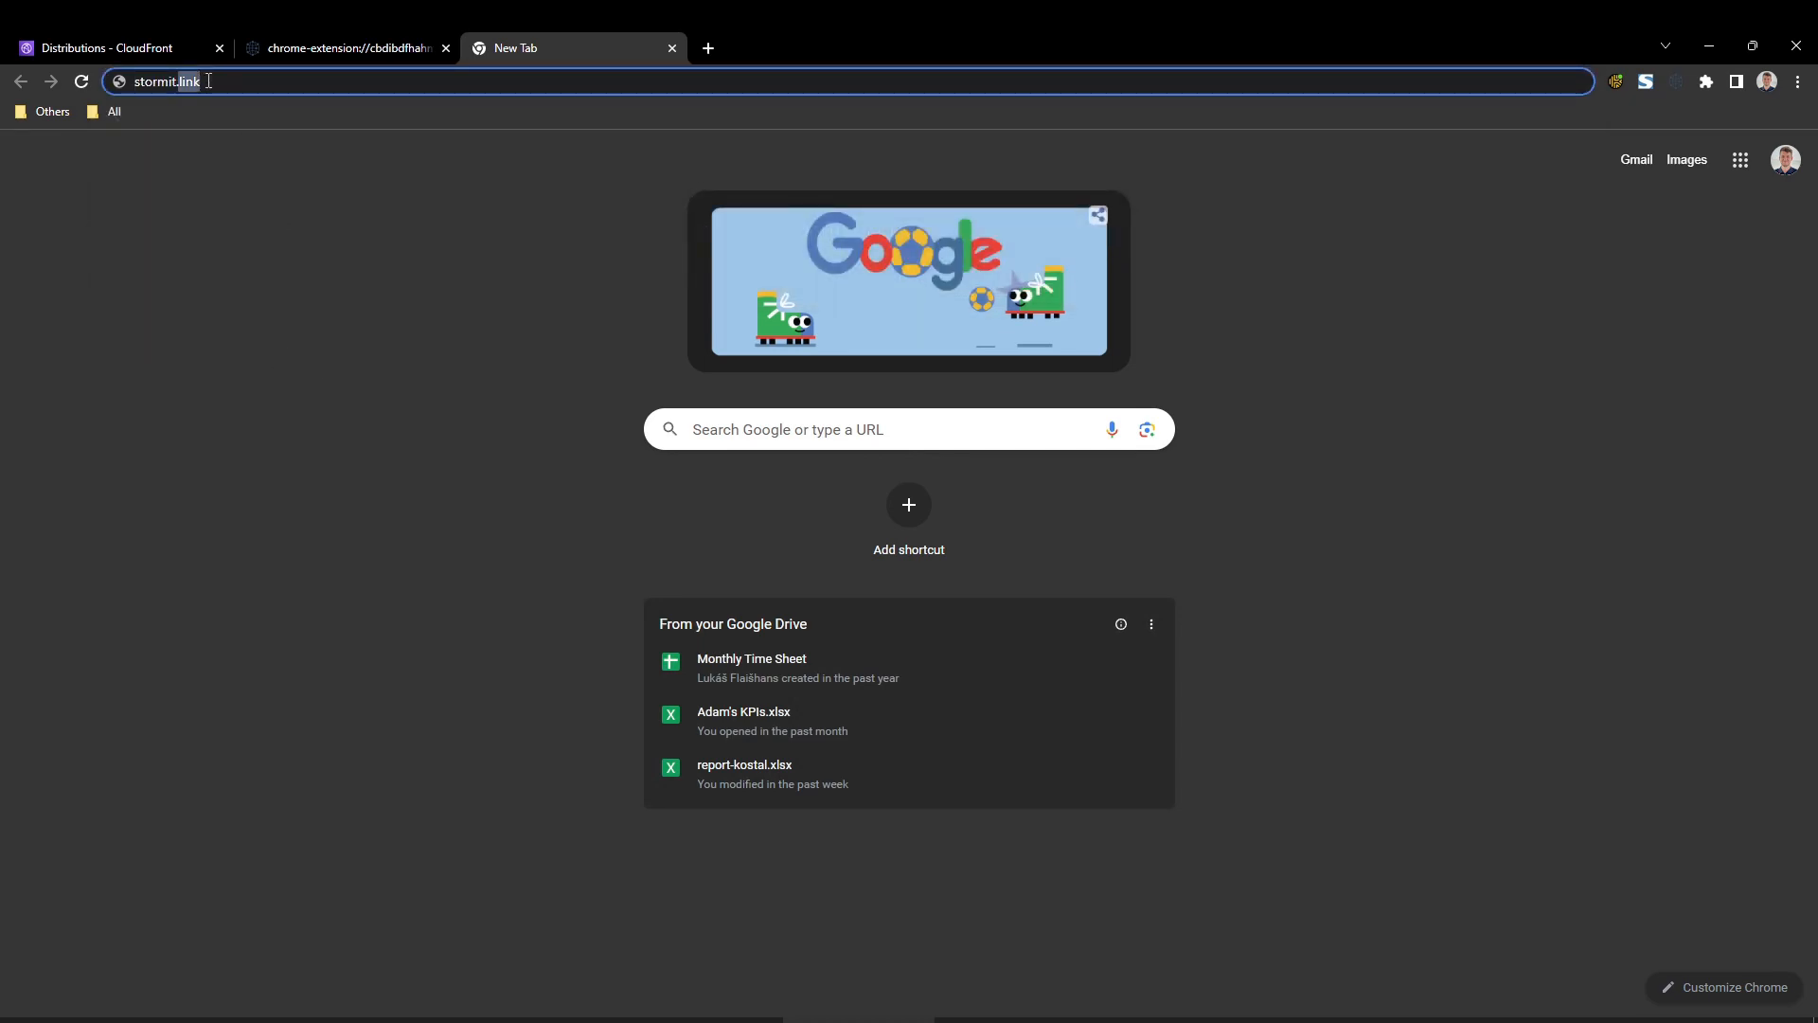
key("Return")
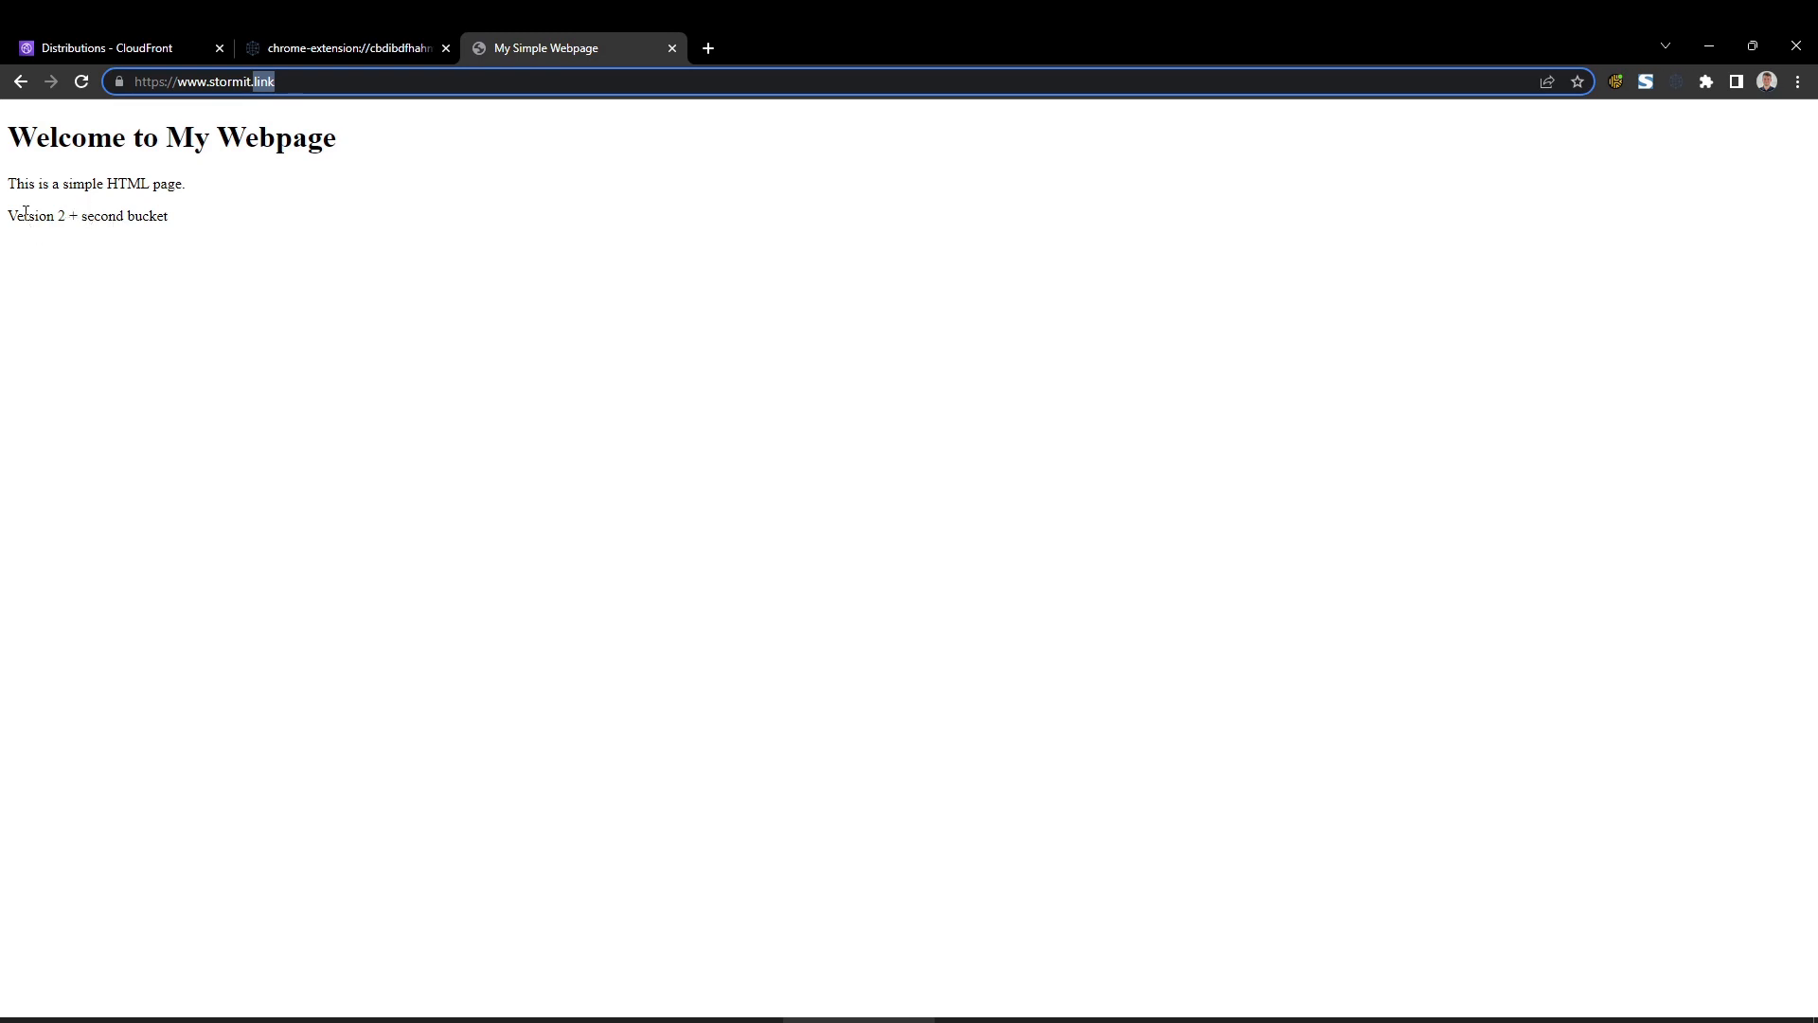
left_click(63, 216)
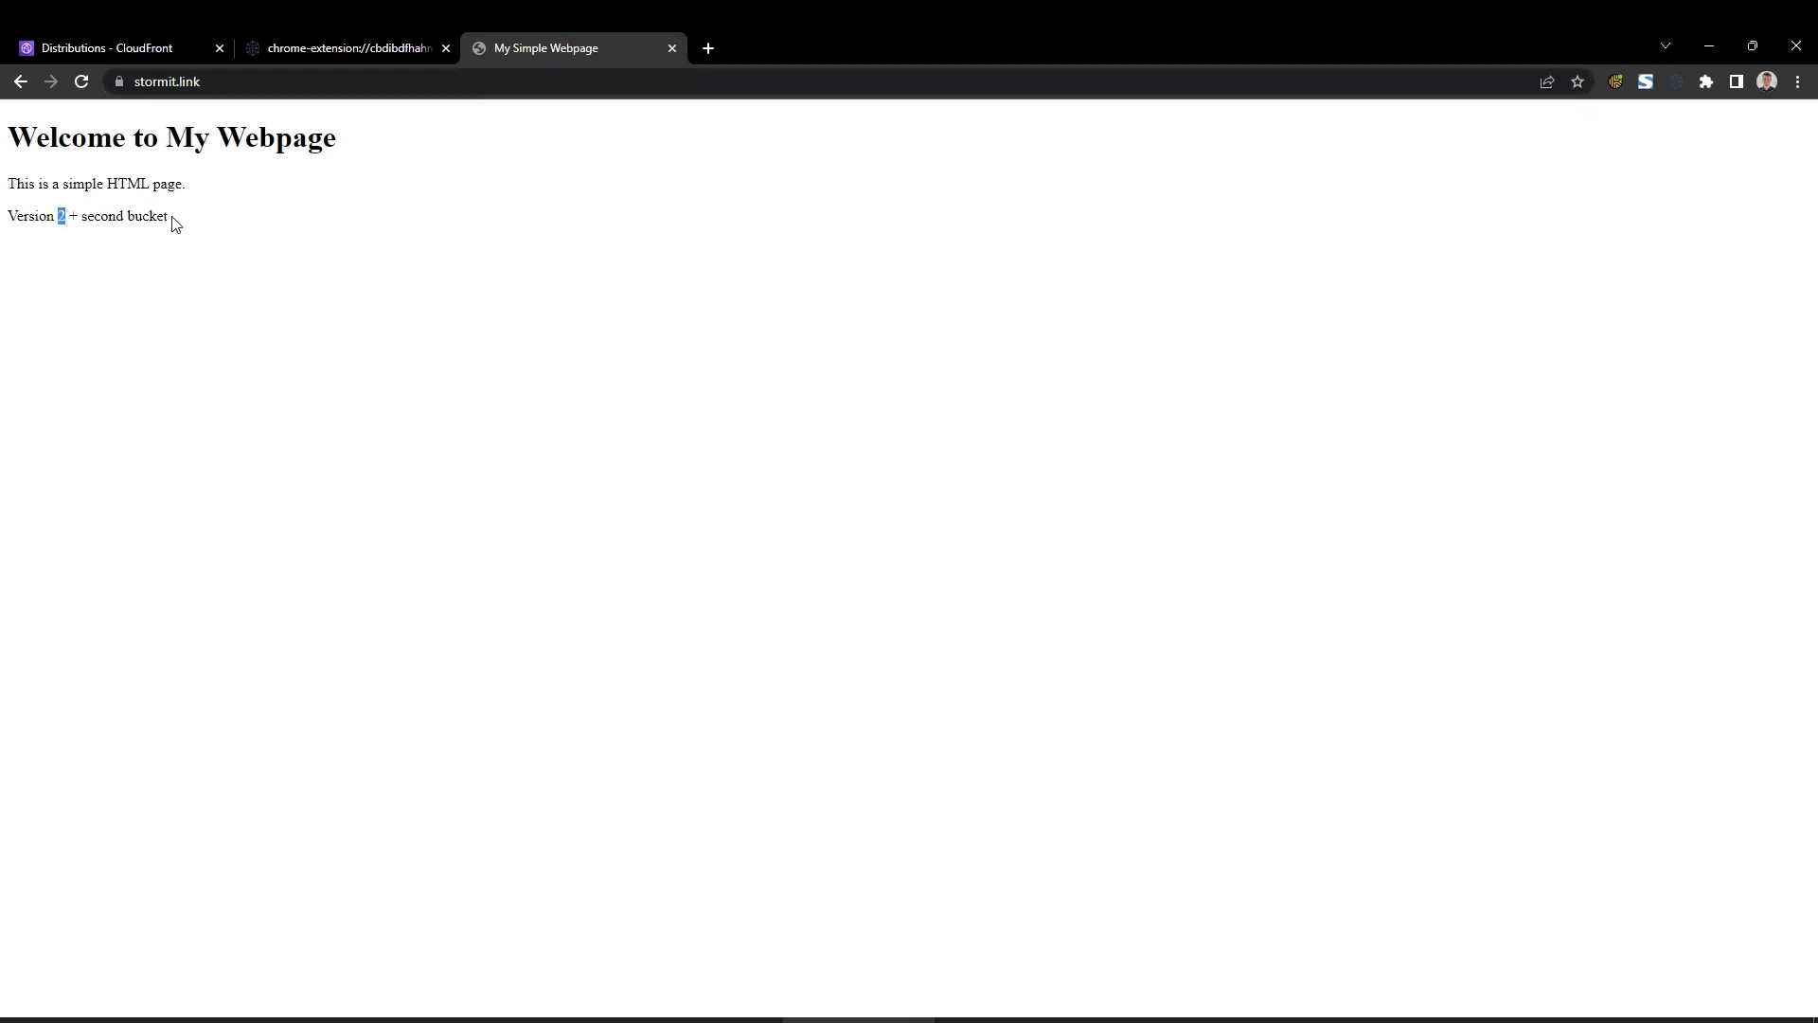
left_click(246, 83)
left_click(245, 82)
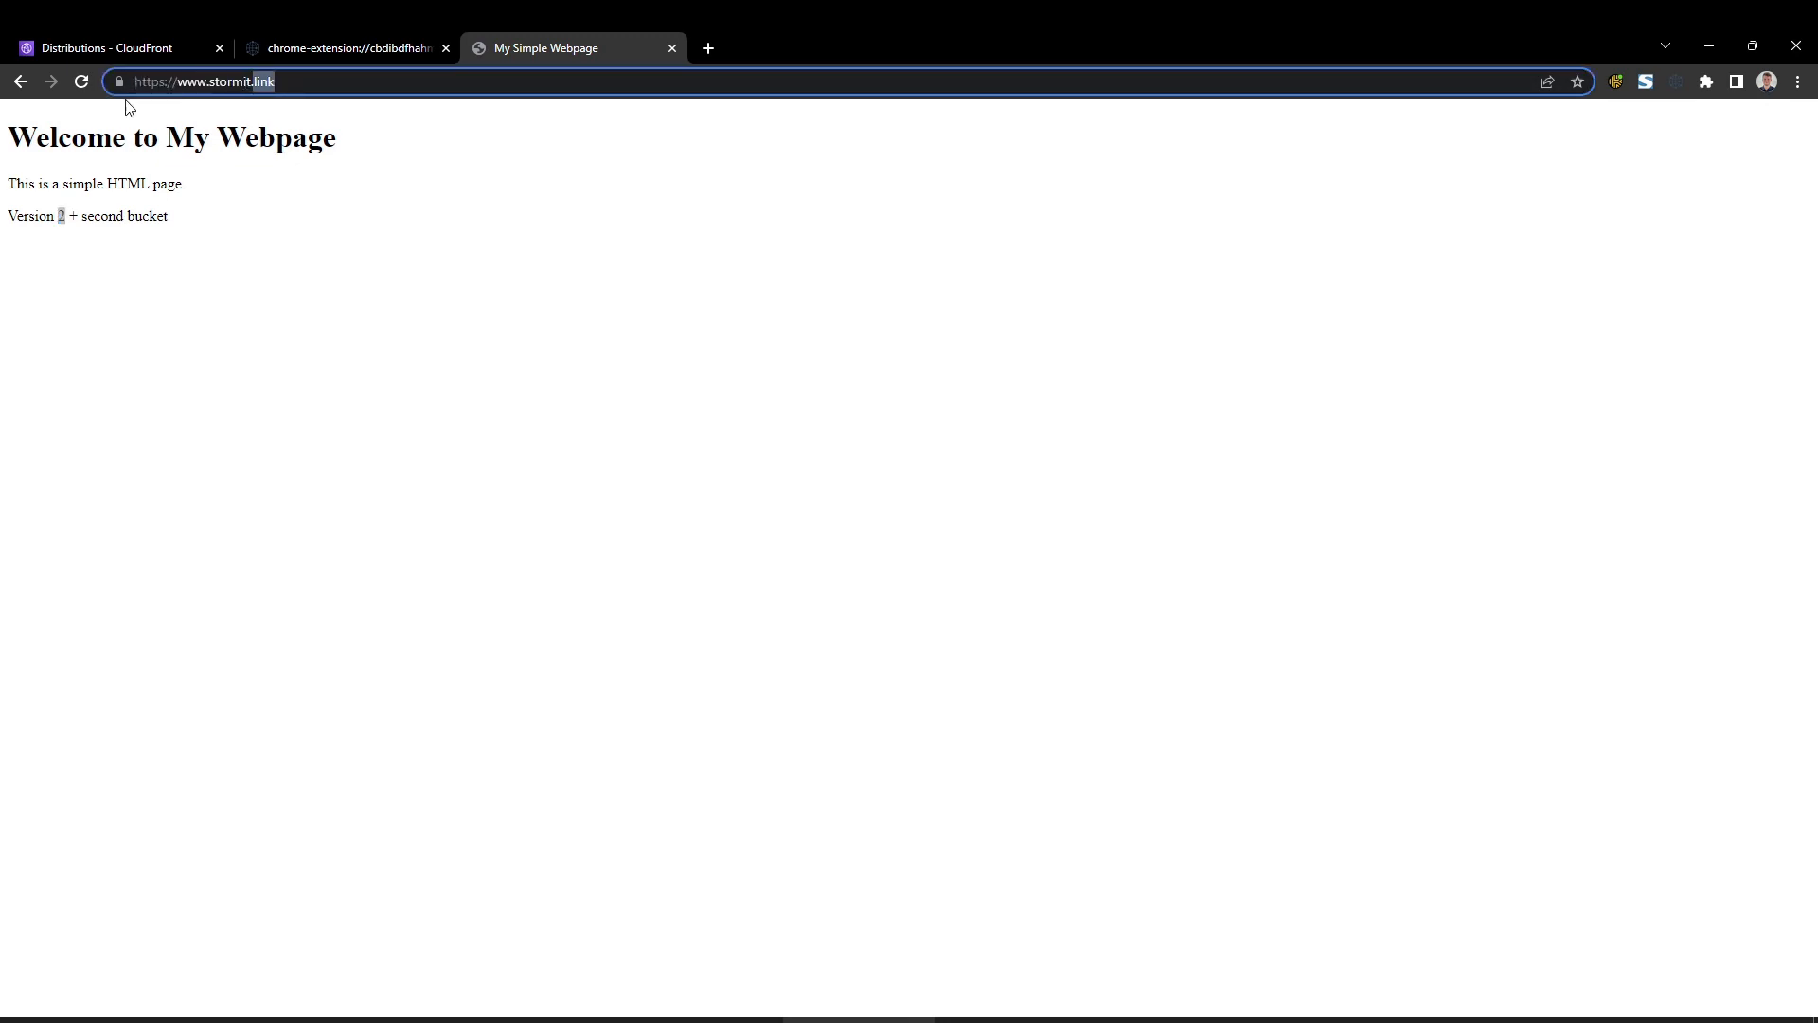
left_click(211, 80)
double_click(210, 80)
key("BackSpace")
key("Delete")
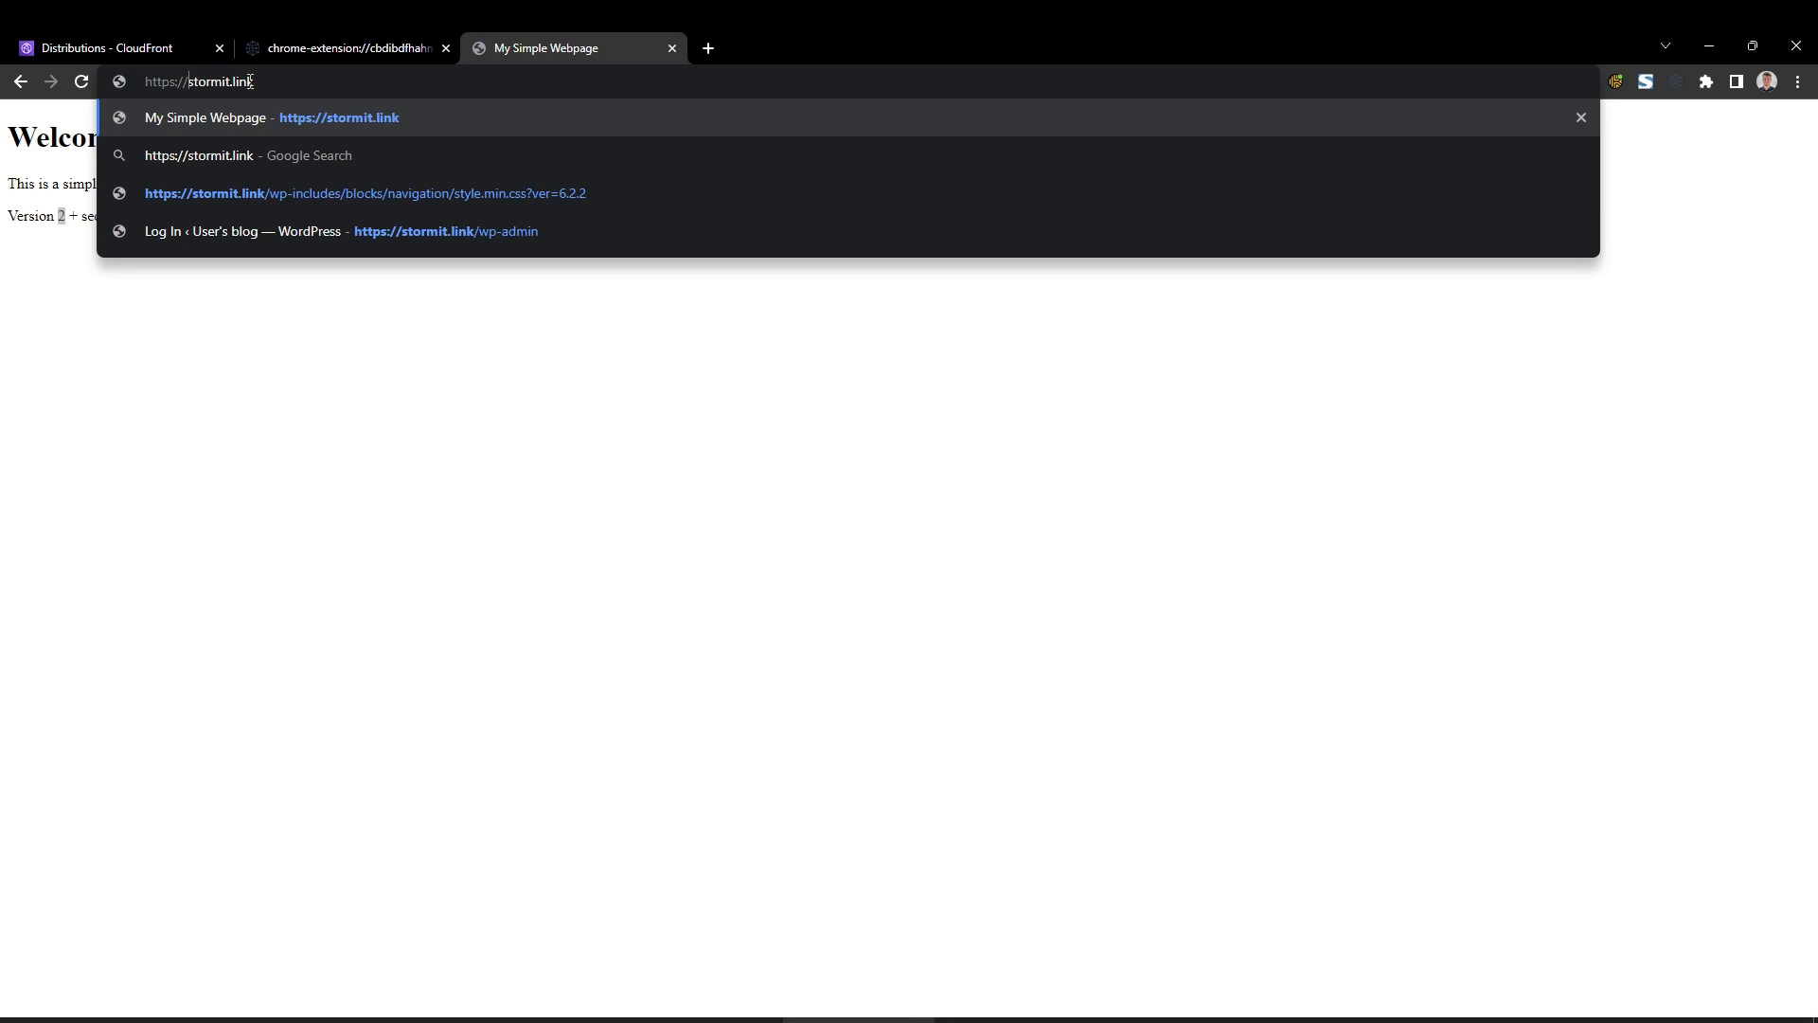
key("Return")
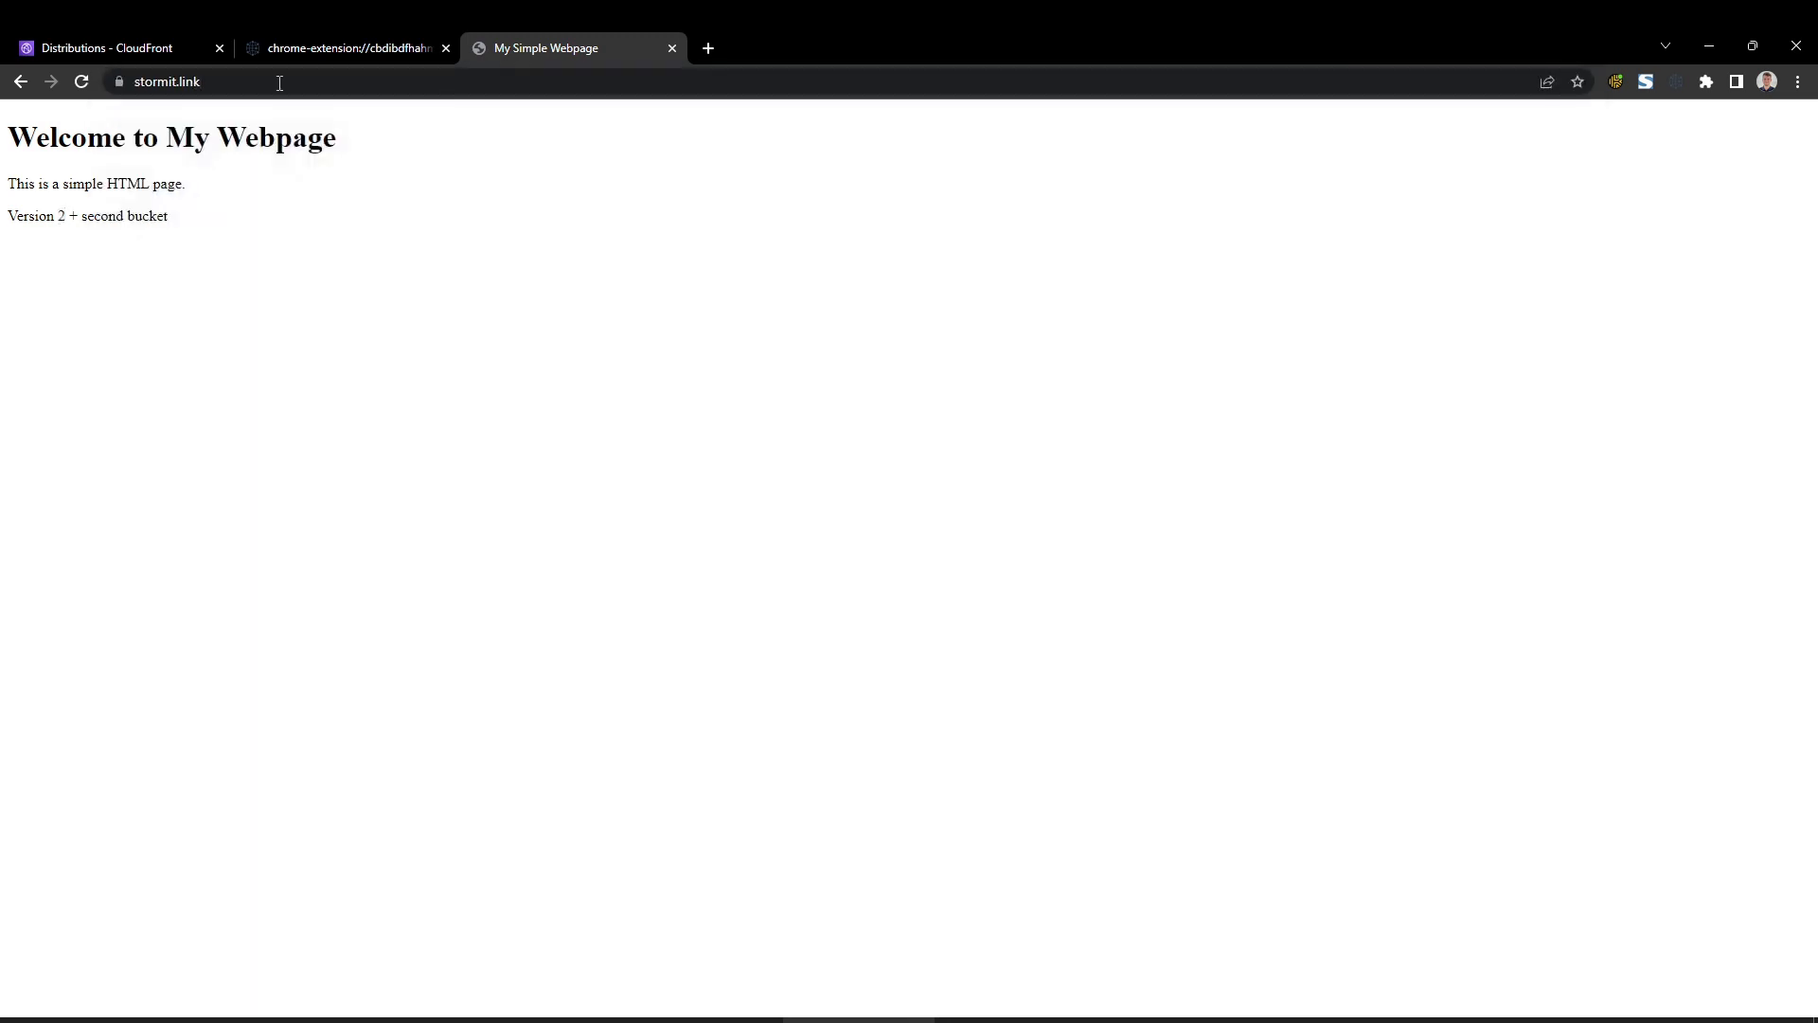
left_click(267, 84)
left_click(210, 86)
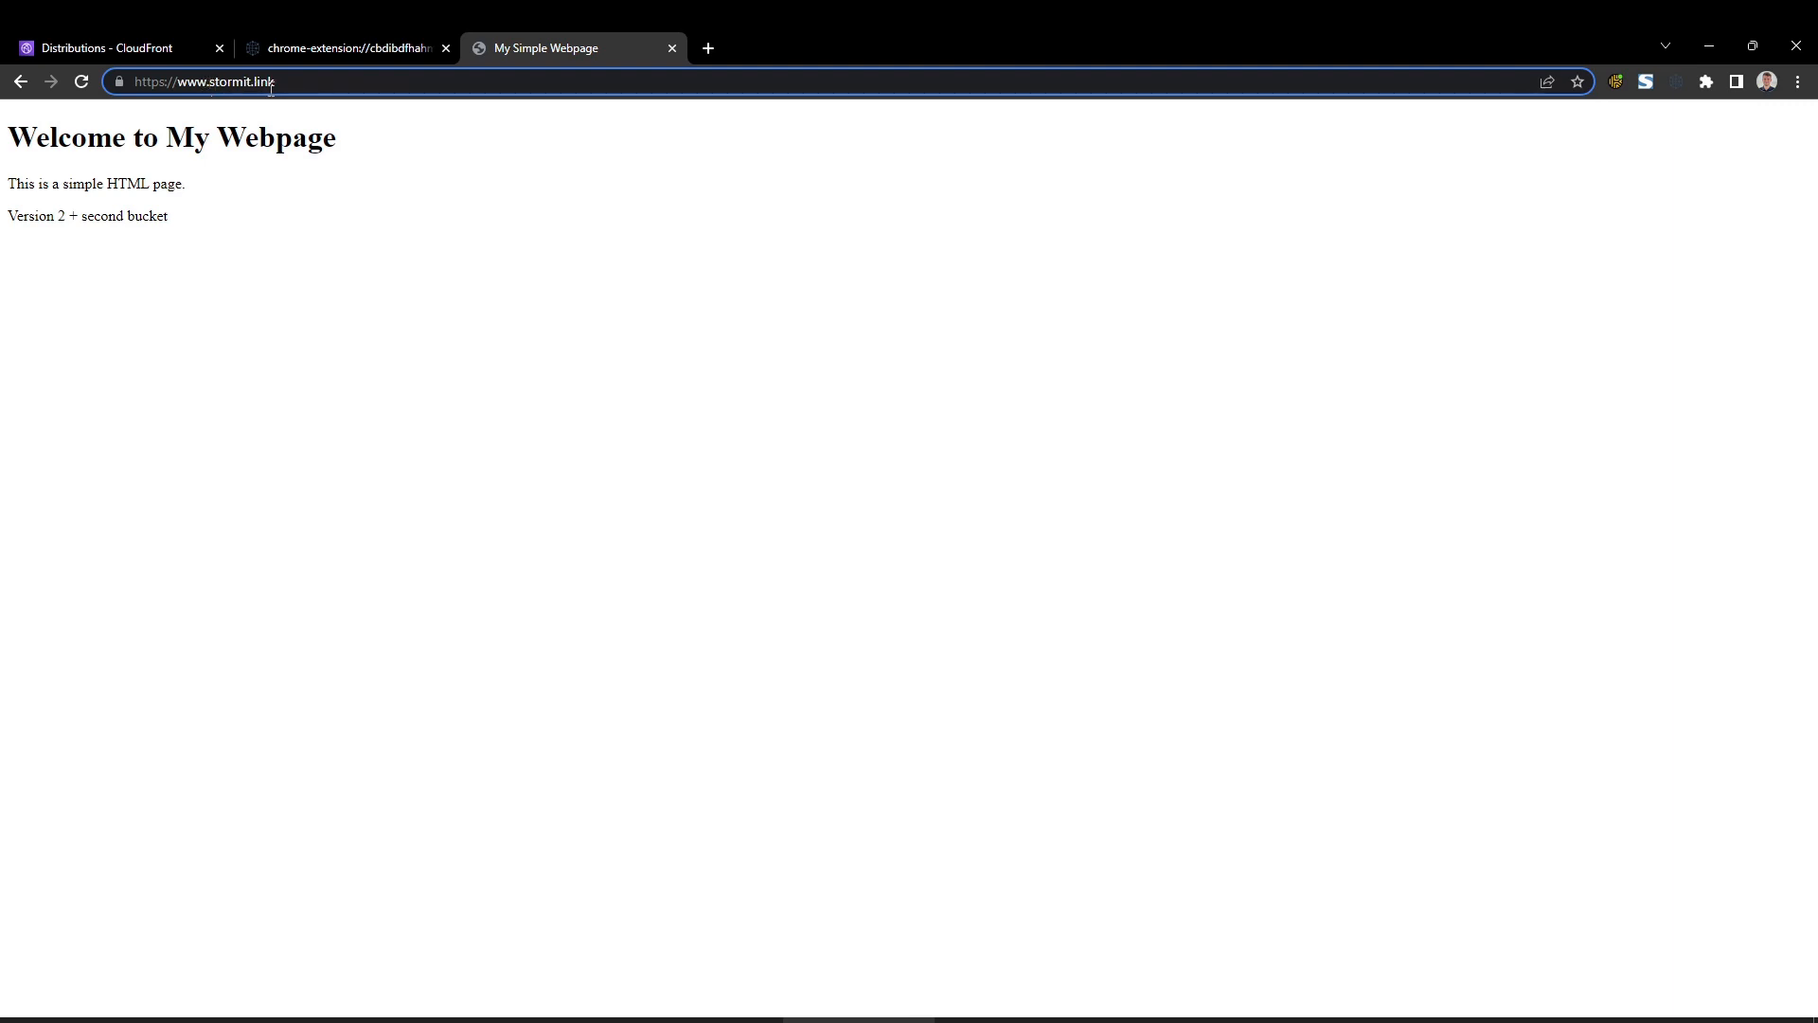
Close the test webpage and the header extension's options page, returning to the distributions list.
left_click(319, 225)
left_click(674, 48)
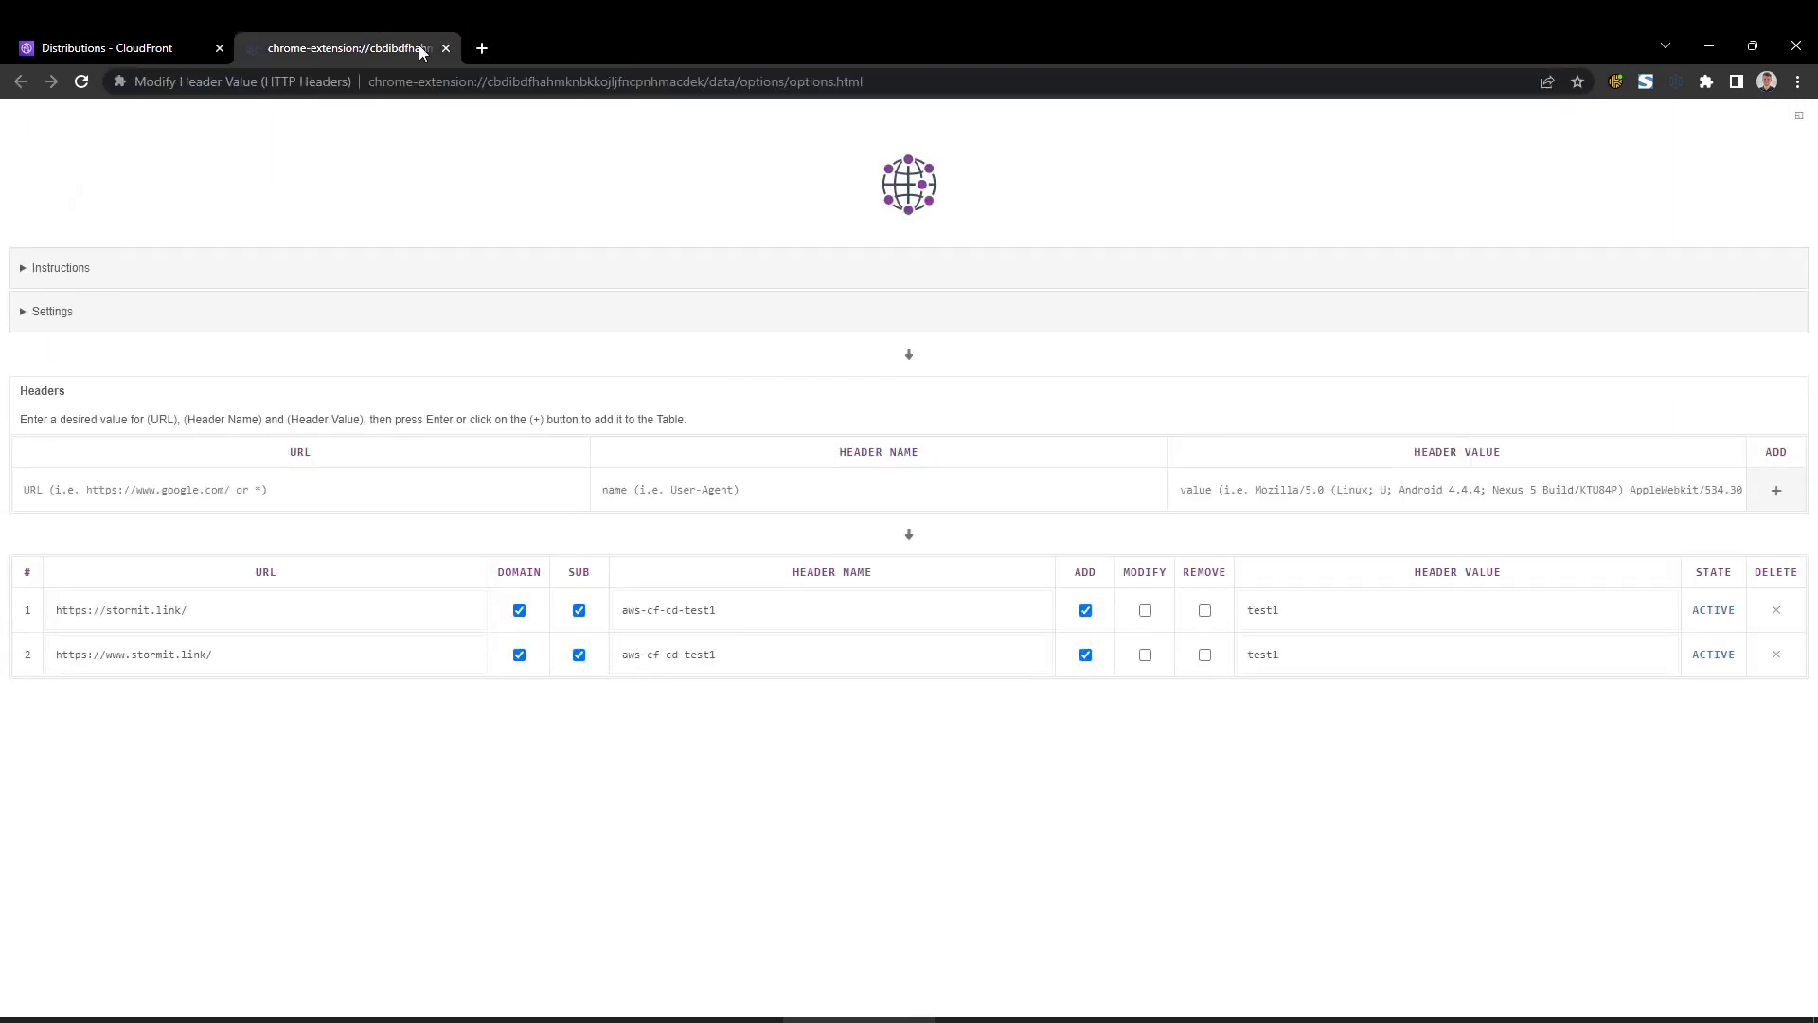
left_click(446, 48)
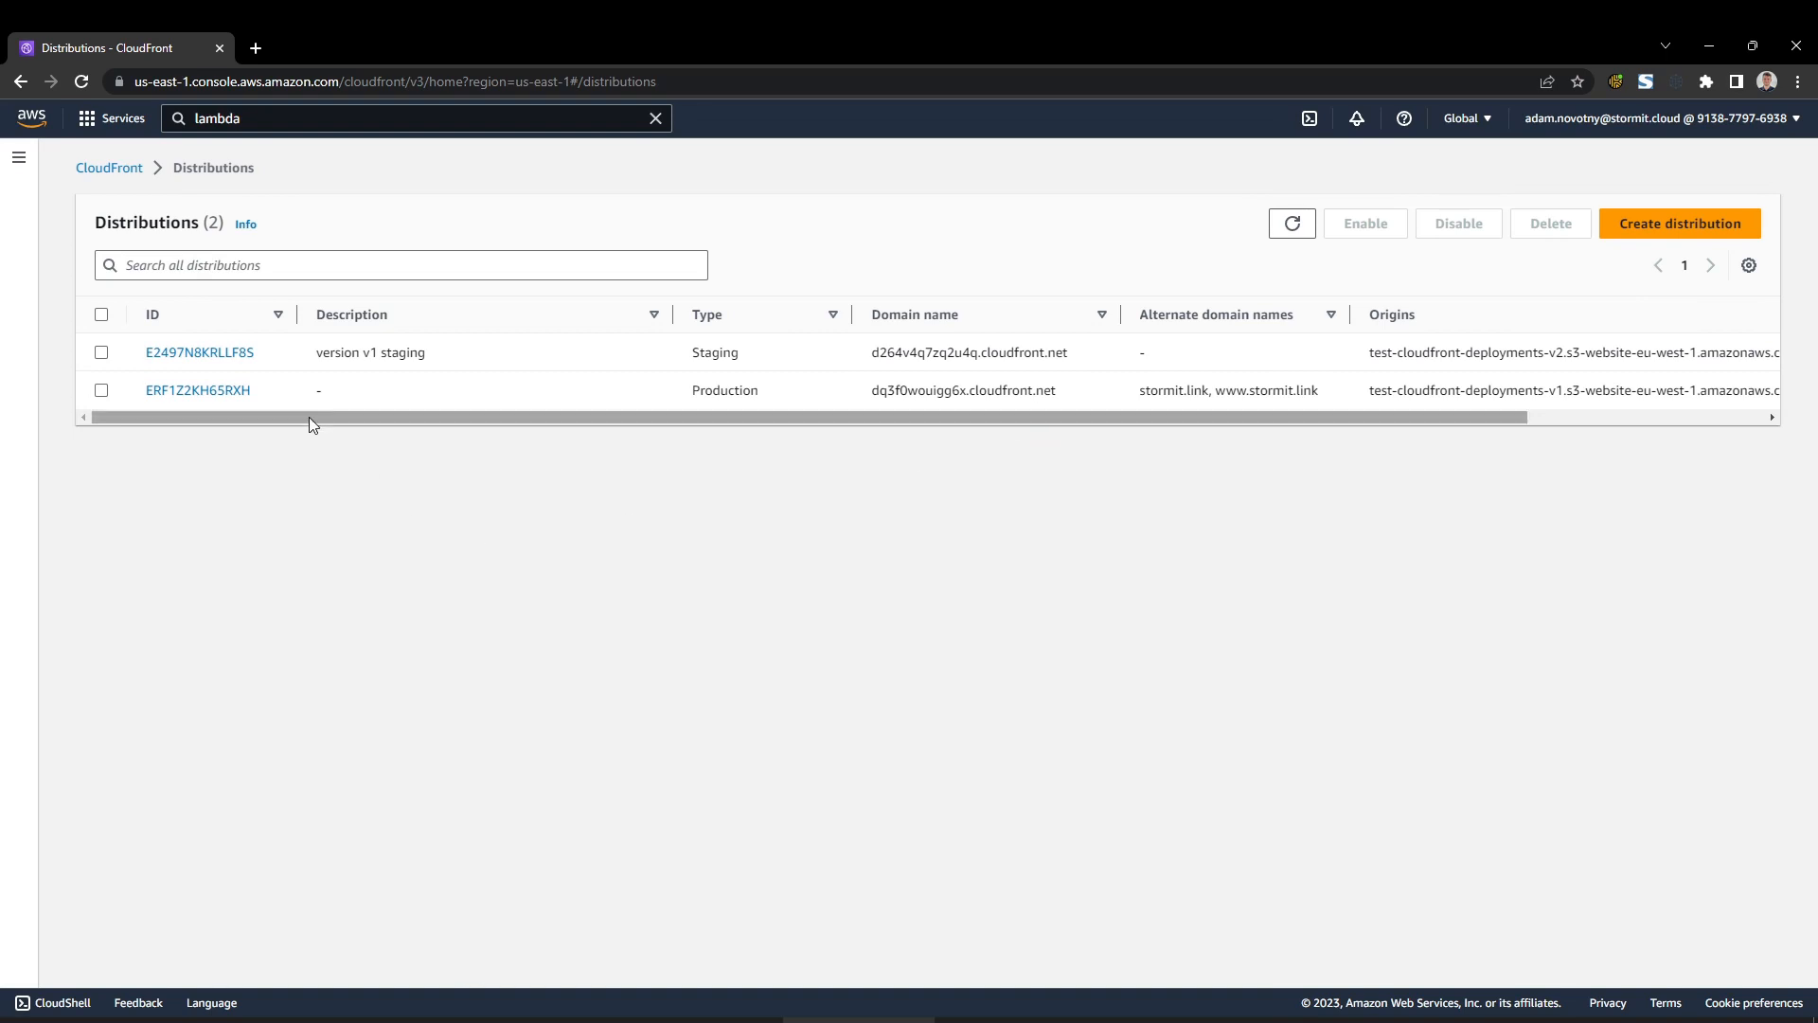
Open the production distribution and promote the version v1 staging configuration to it, entering "confirm" as written consent.
left_click(223, 392)
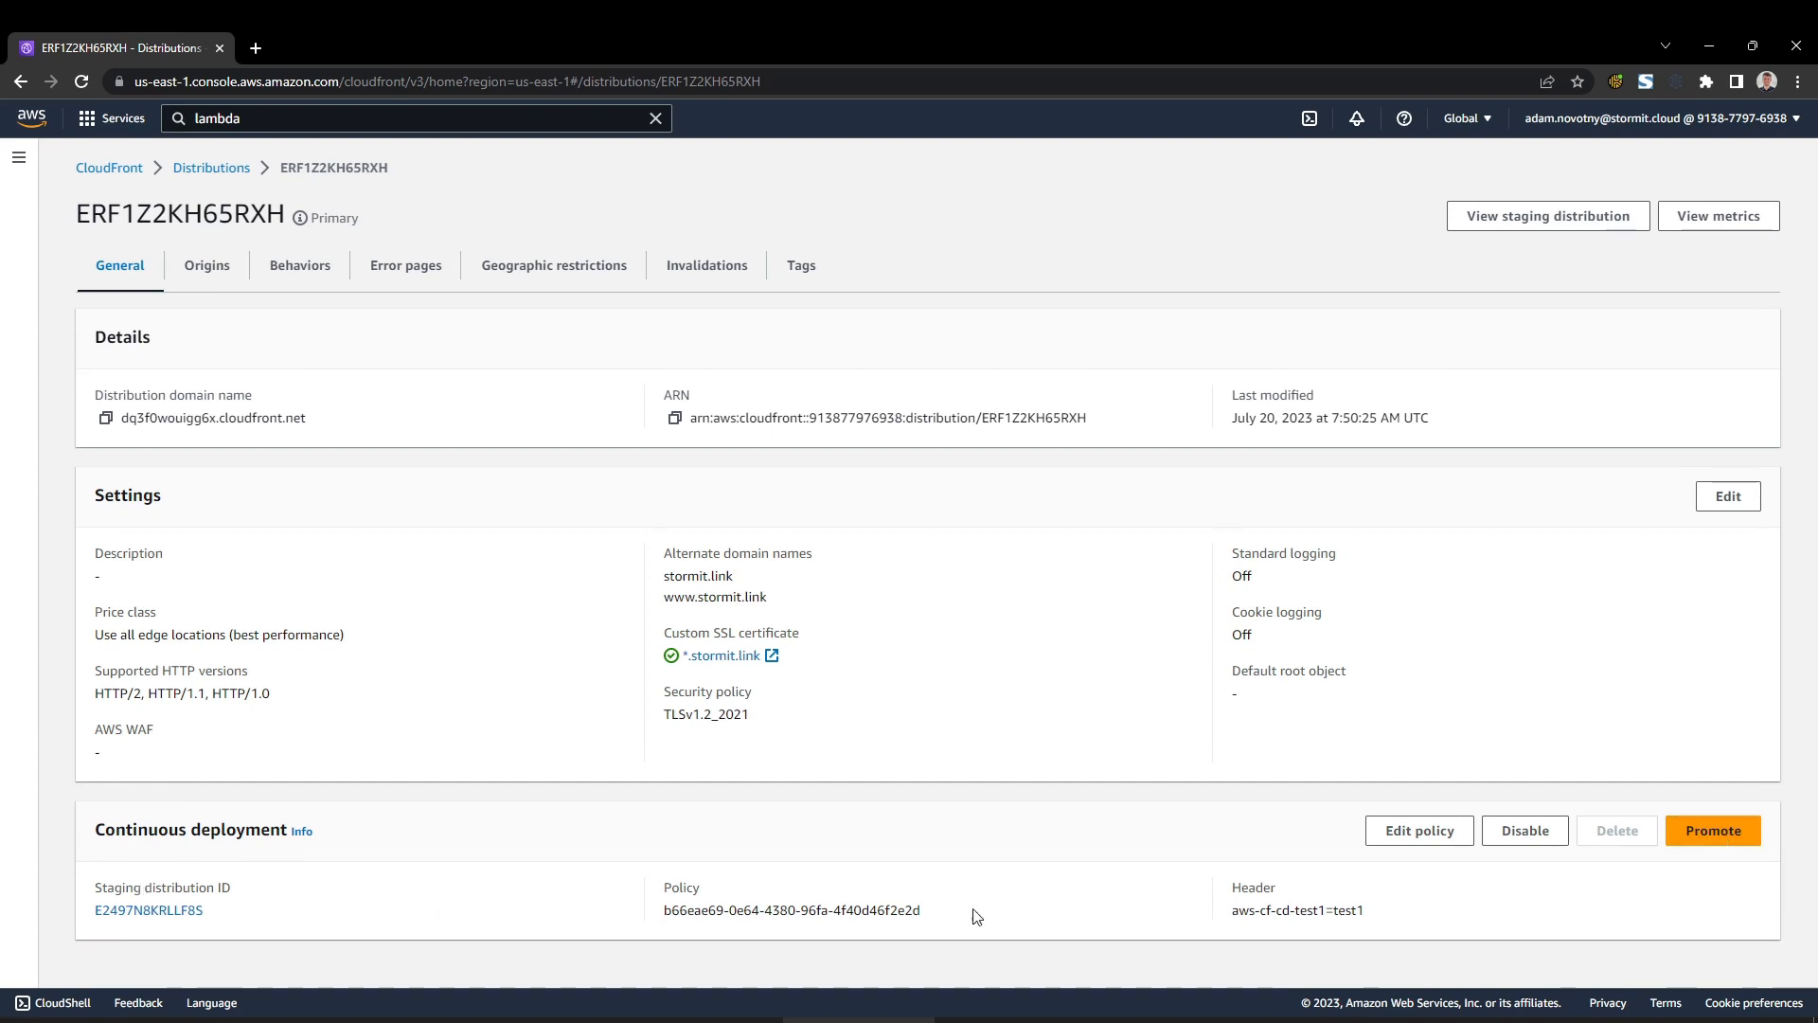
left_click(1725, 834)
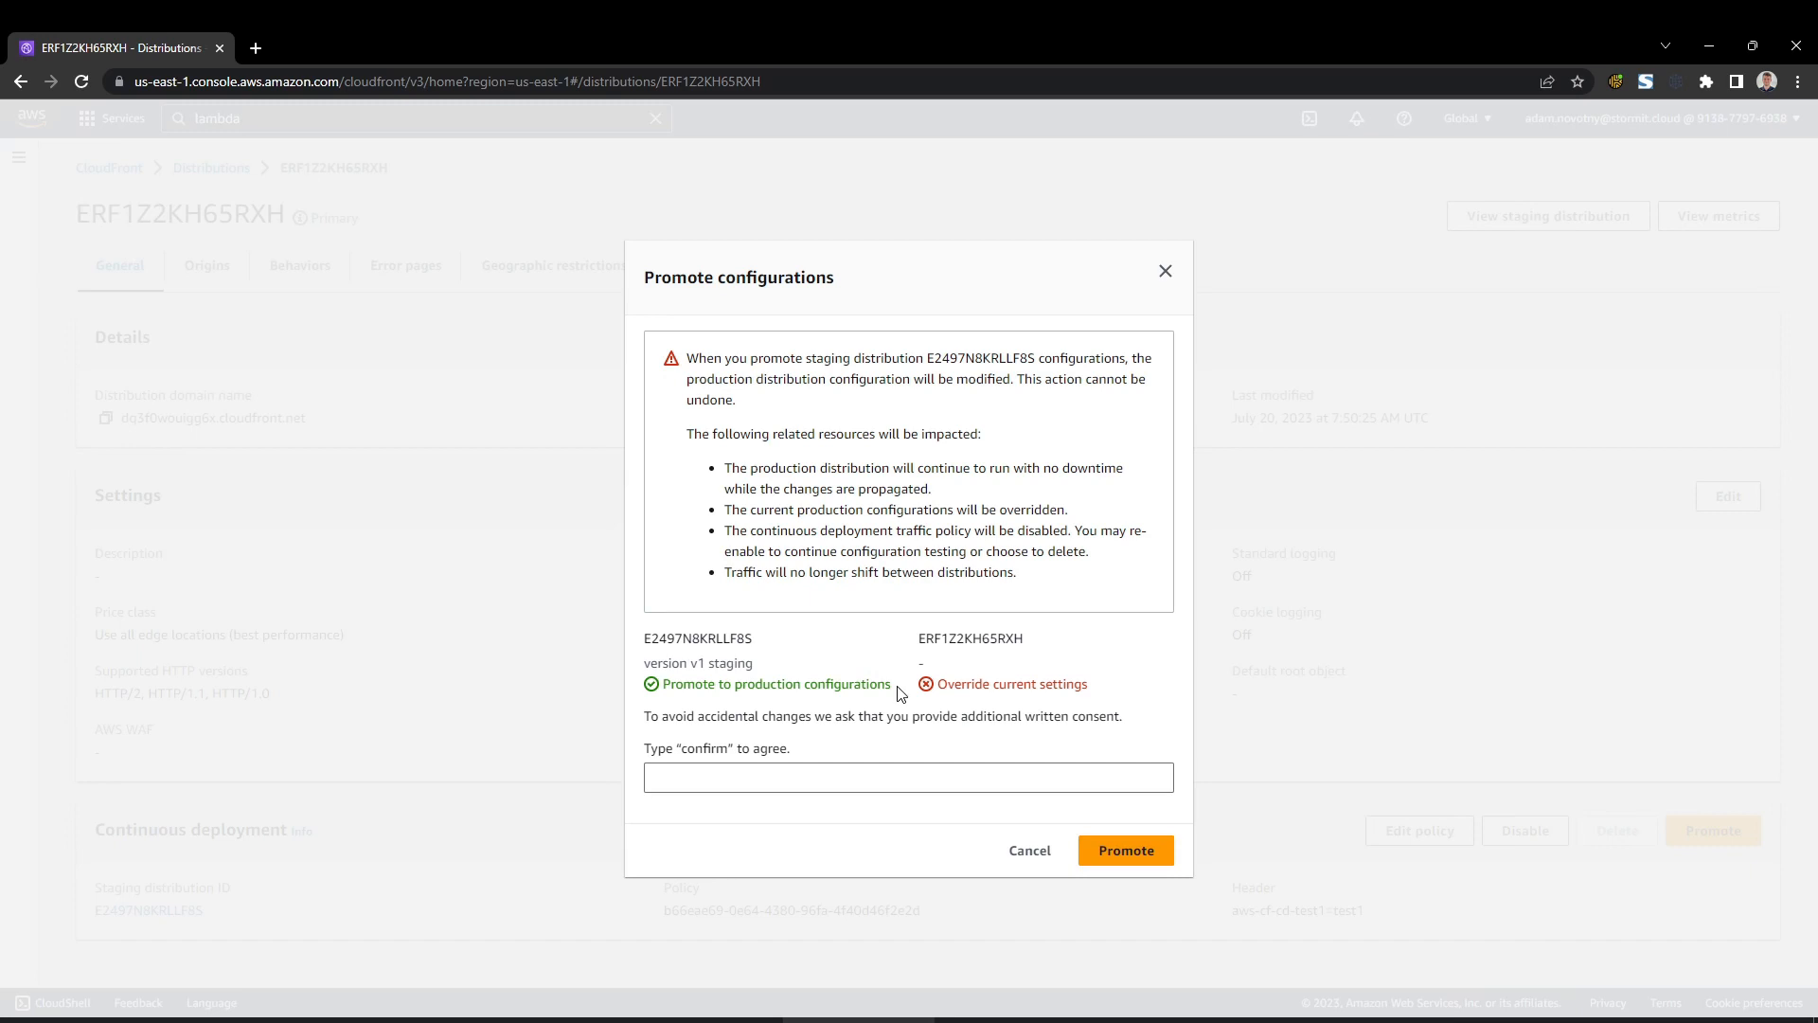
left_click(710, 775)
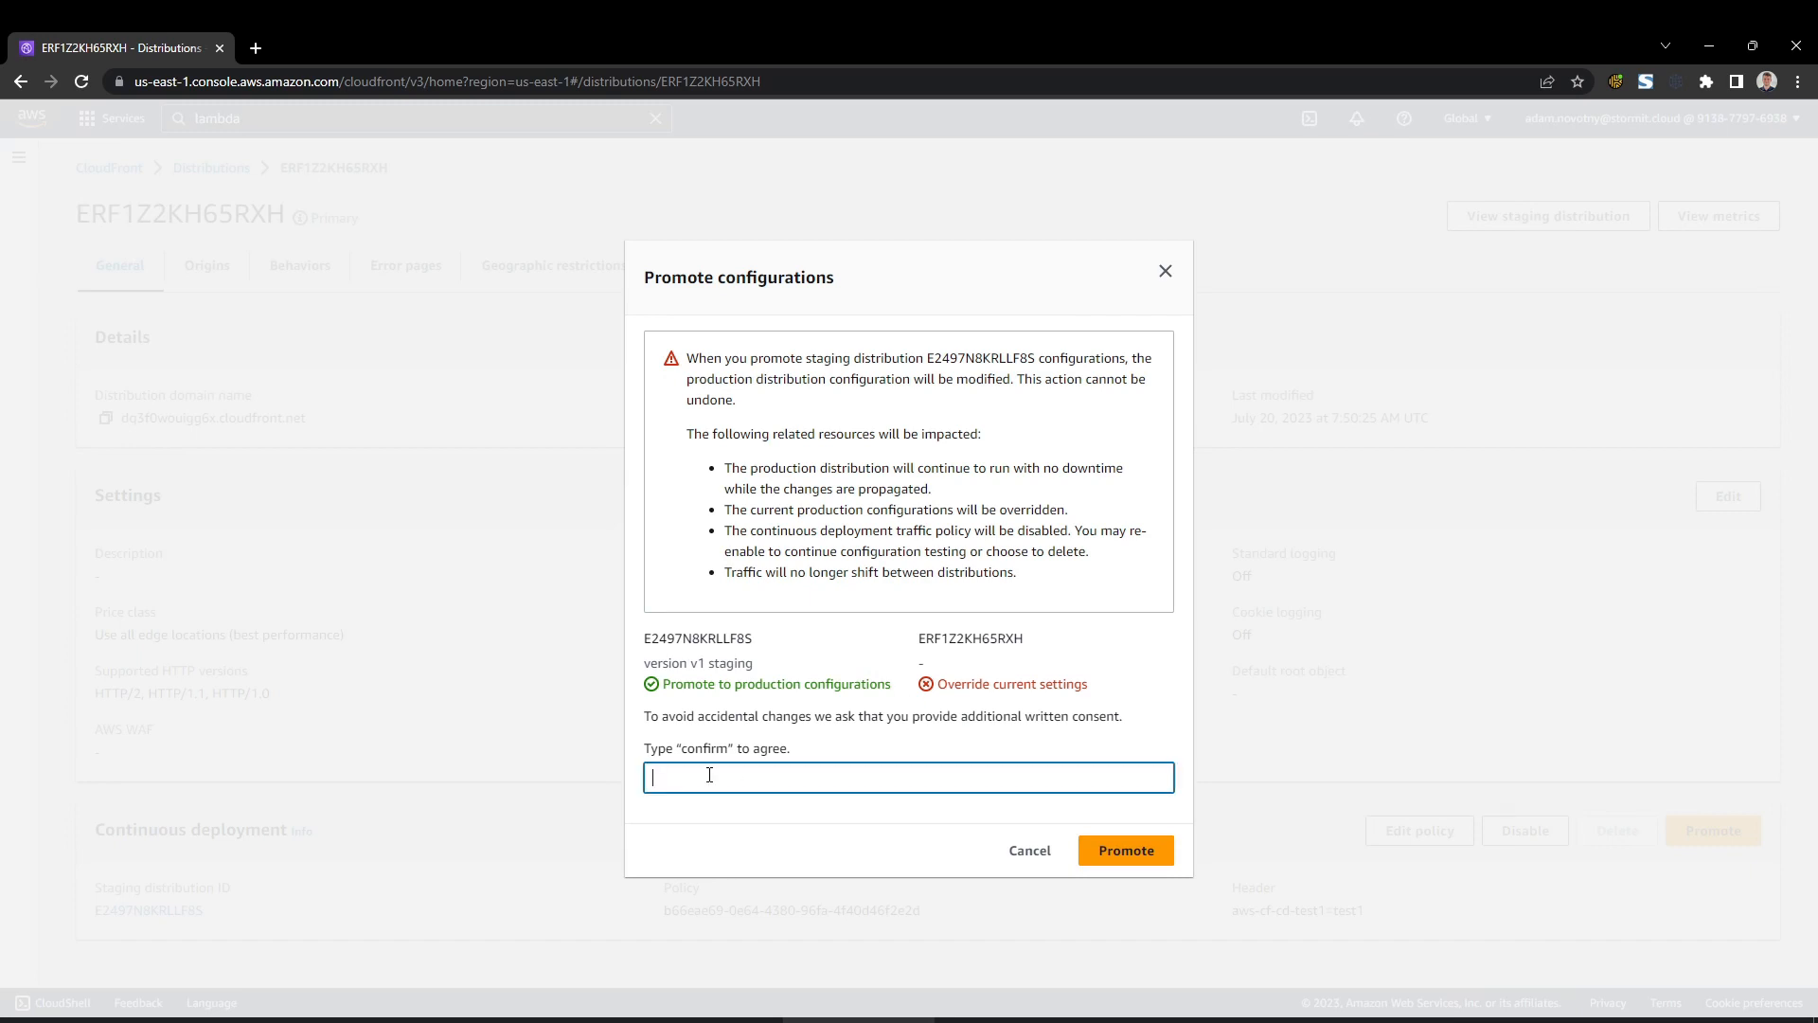
type("confirm")
left_click(1142, 858)
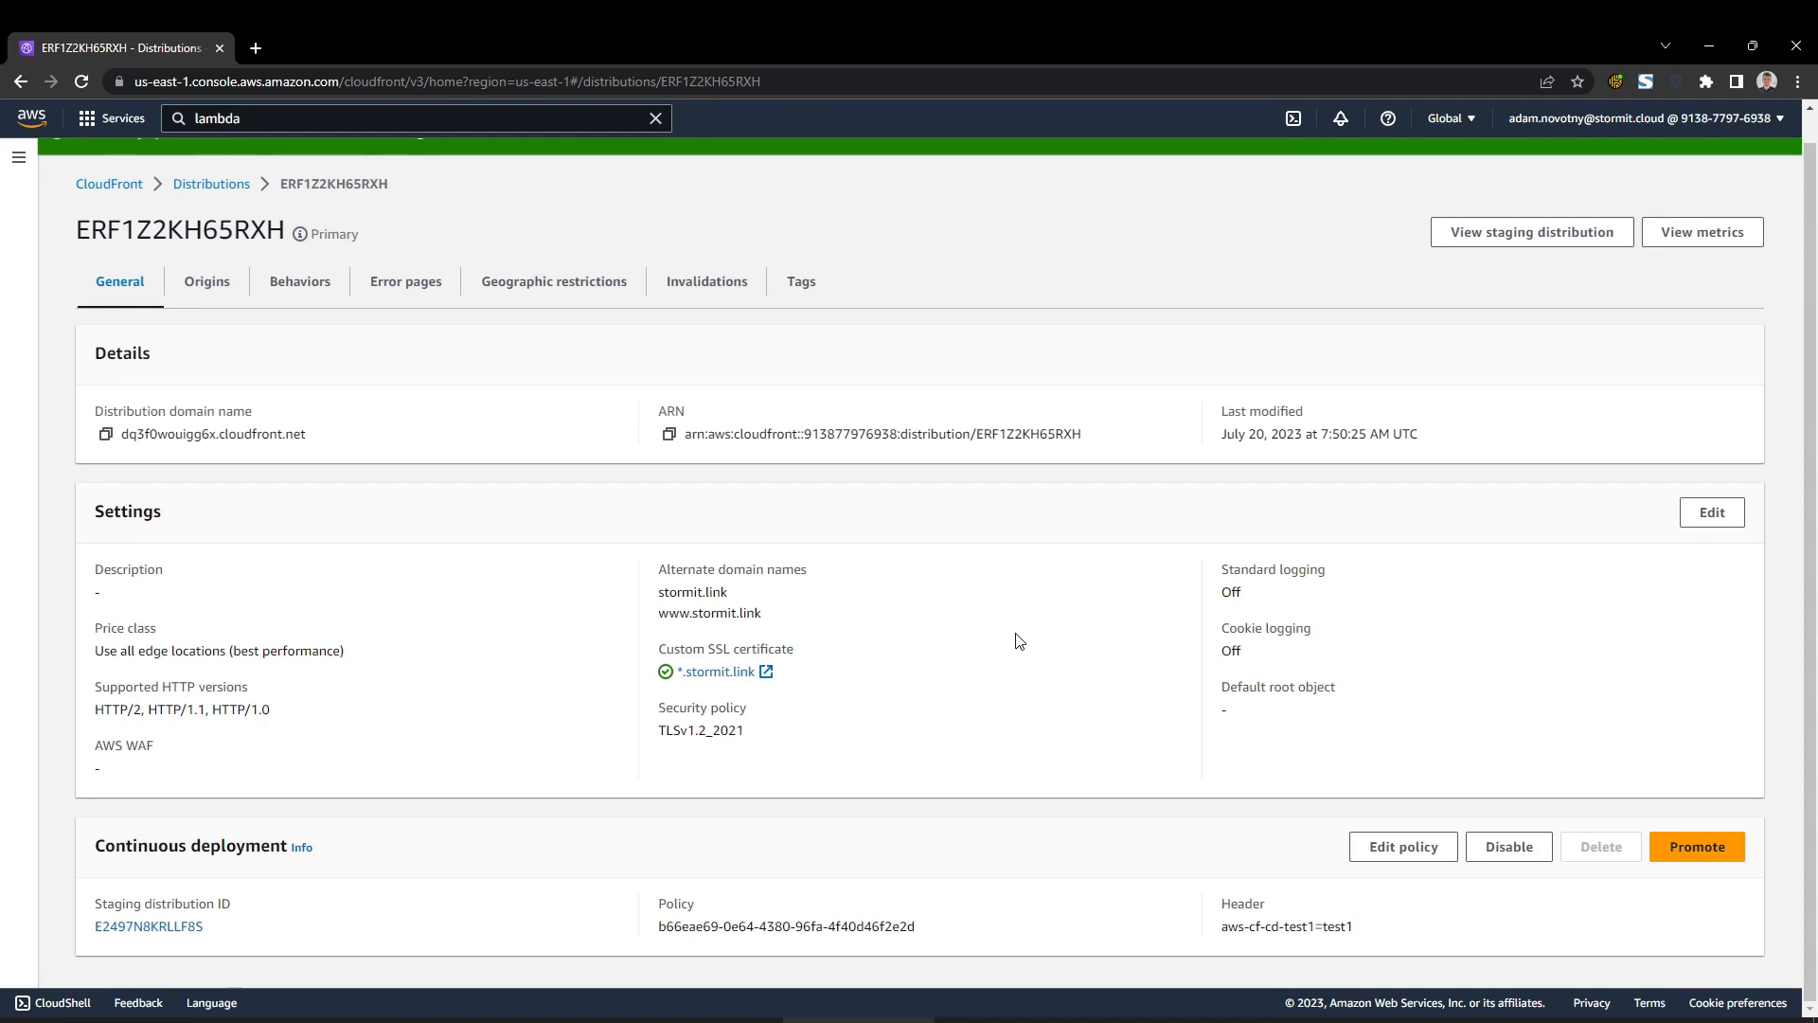
Return to the distributions list and check the production distribution's origin and deployment status.
scroll(349, 324, "up", 1)
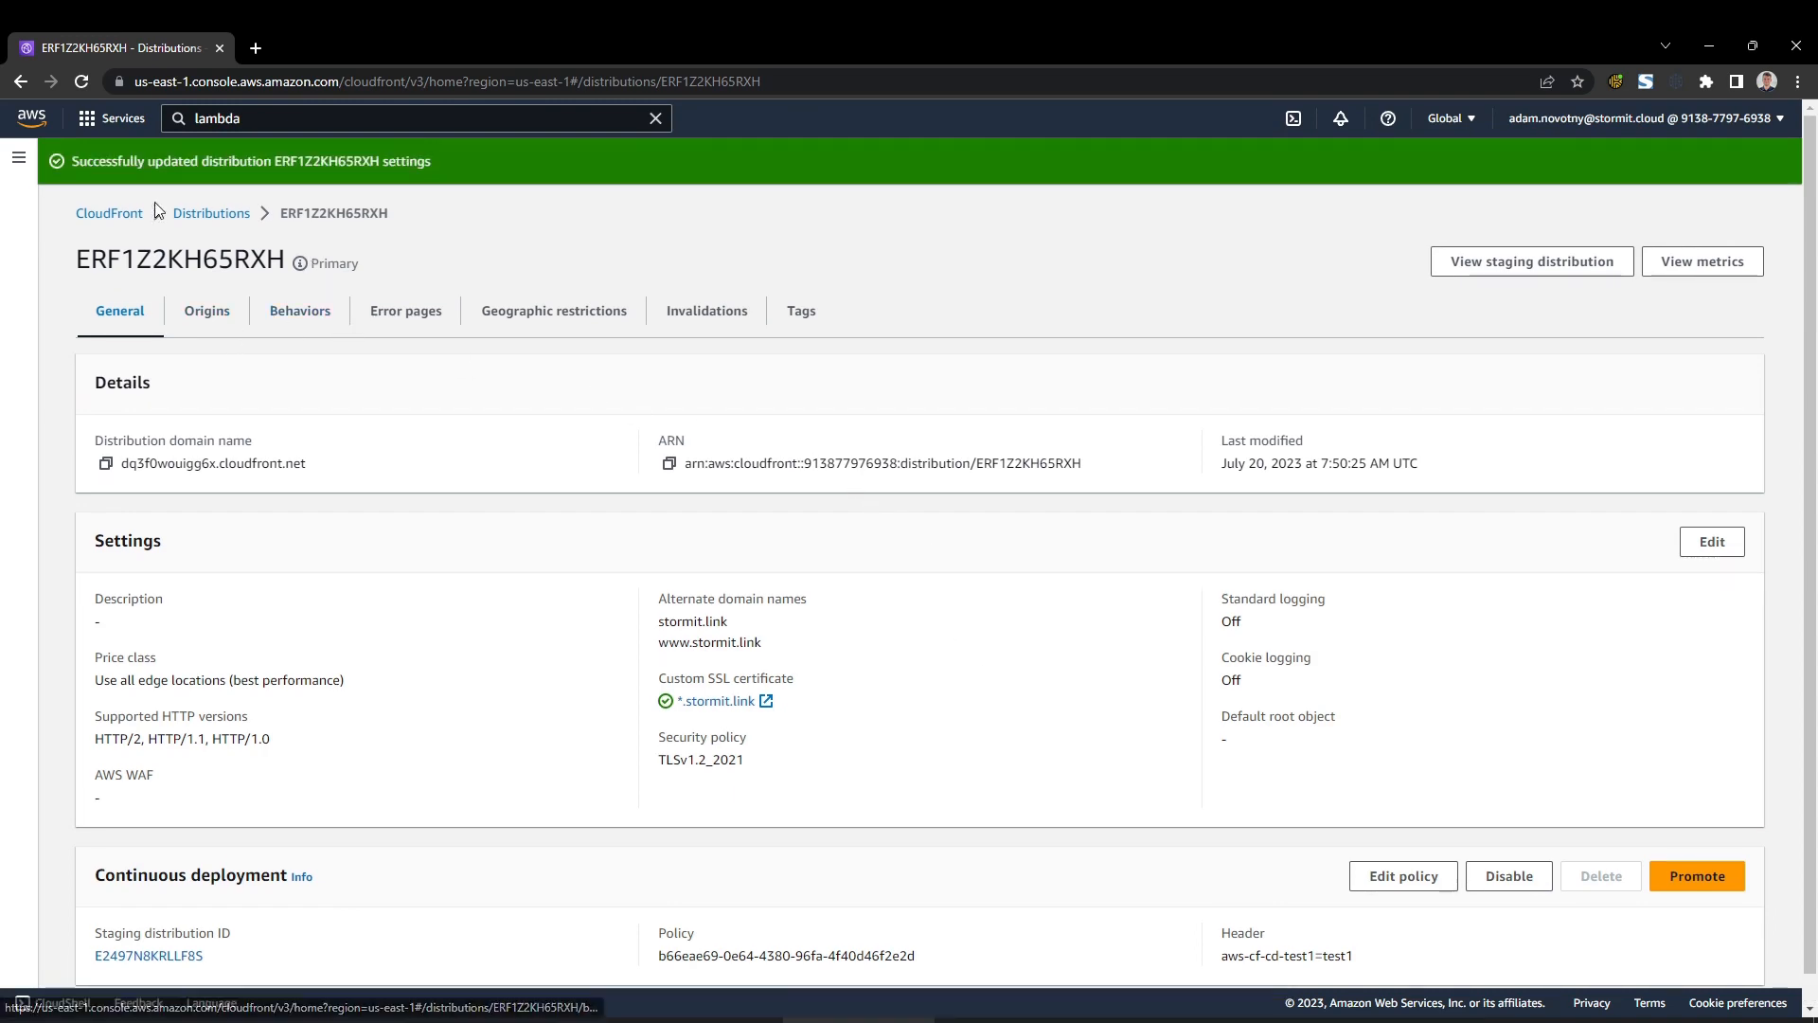
left_click(211, 213)
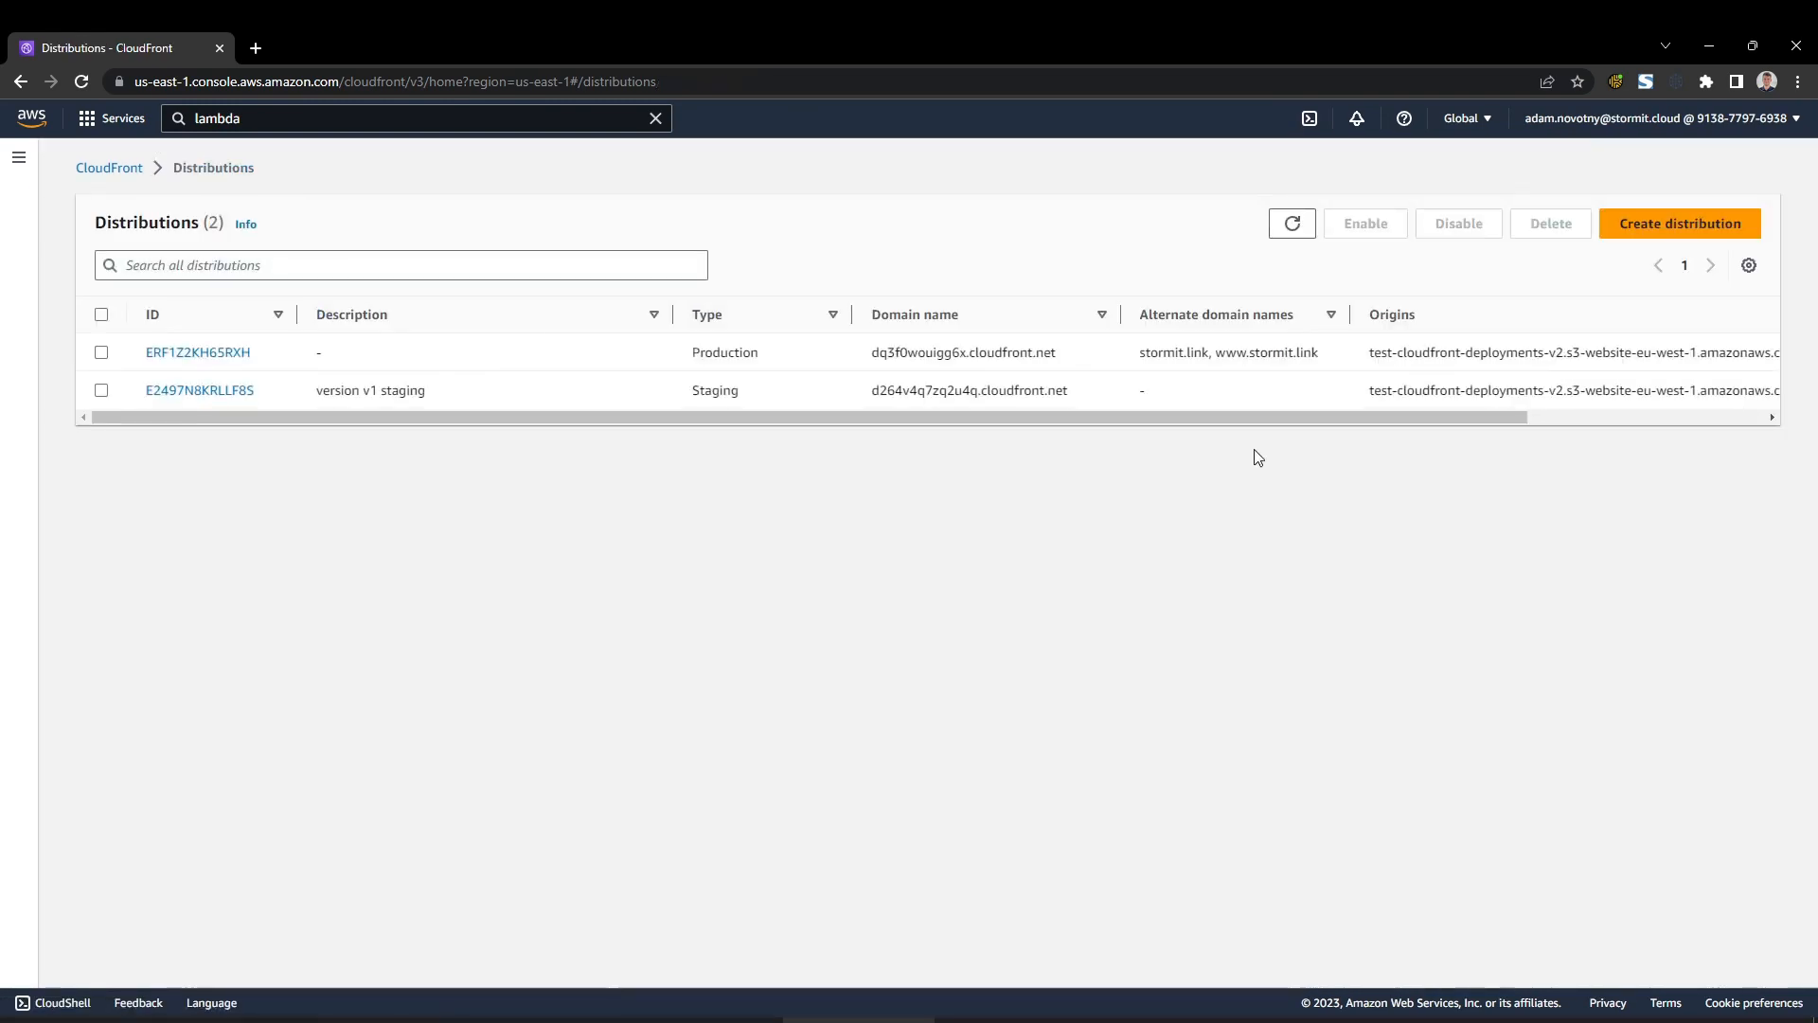
left_click_drag(1253, 417, 1026, 413)
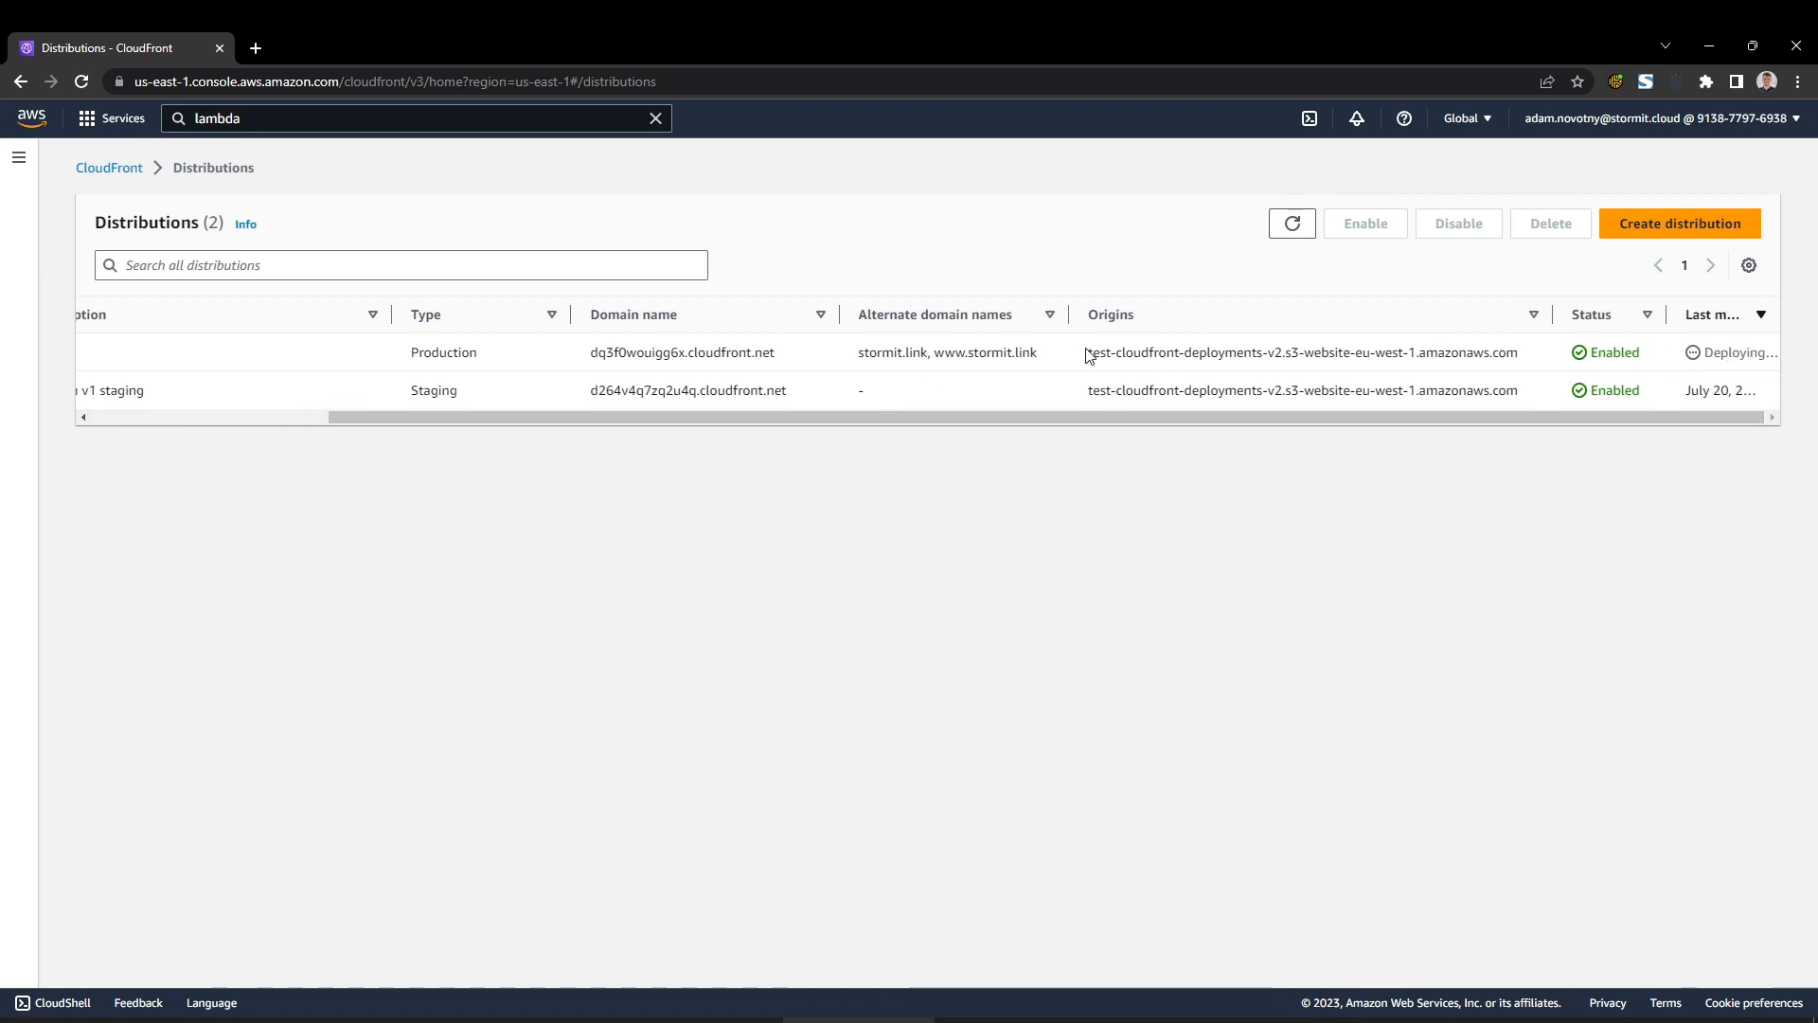
left_click_drag(1088, 350, 1516, 345)
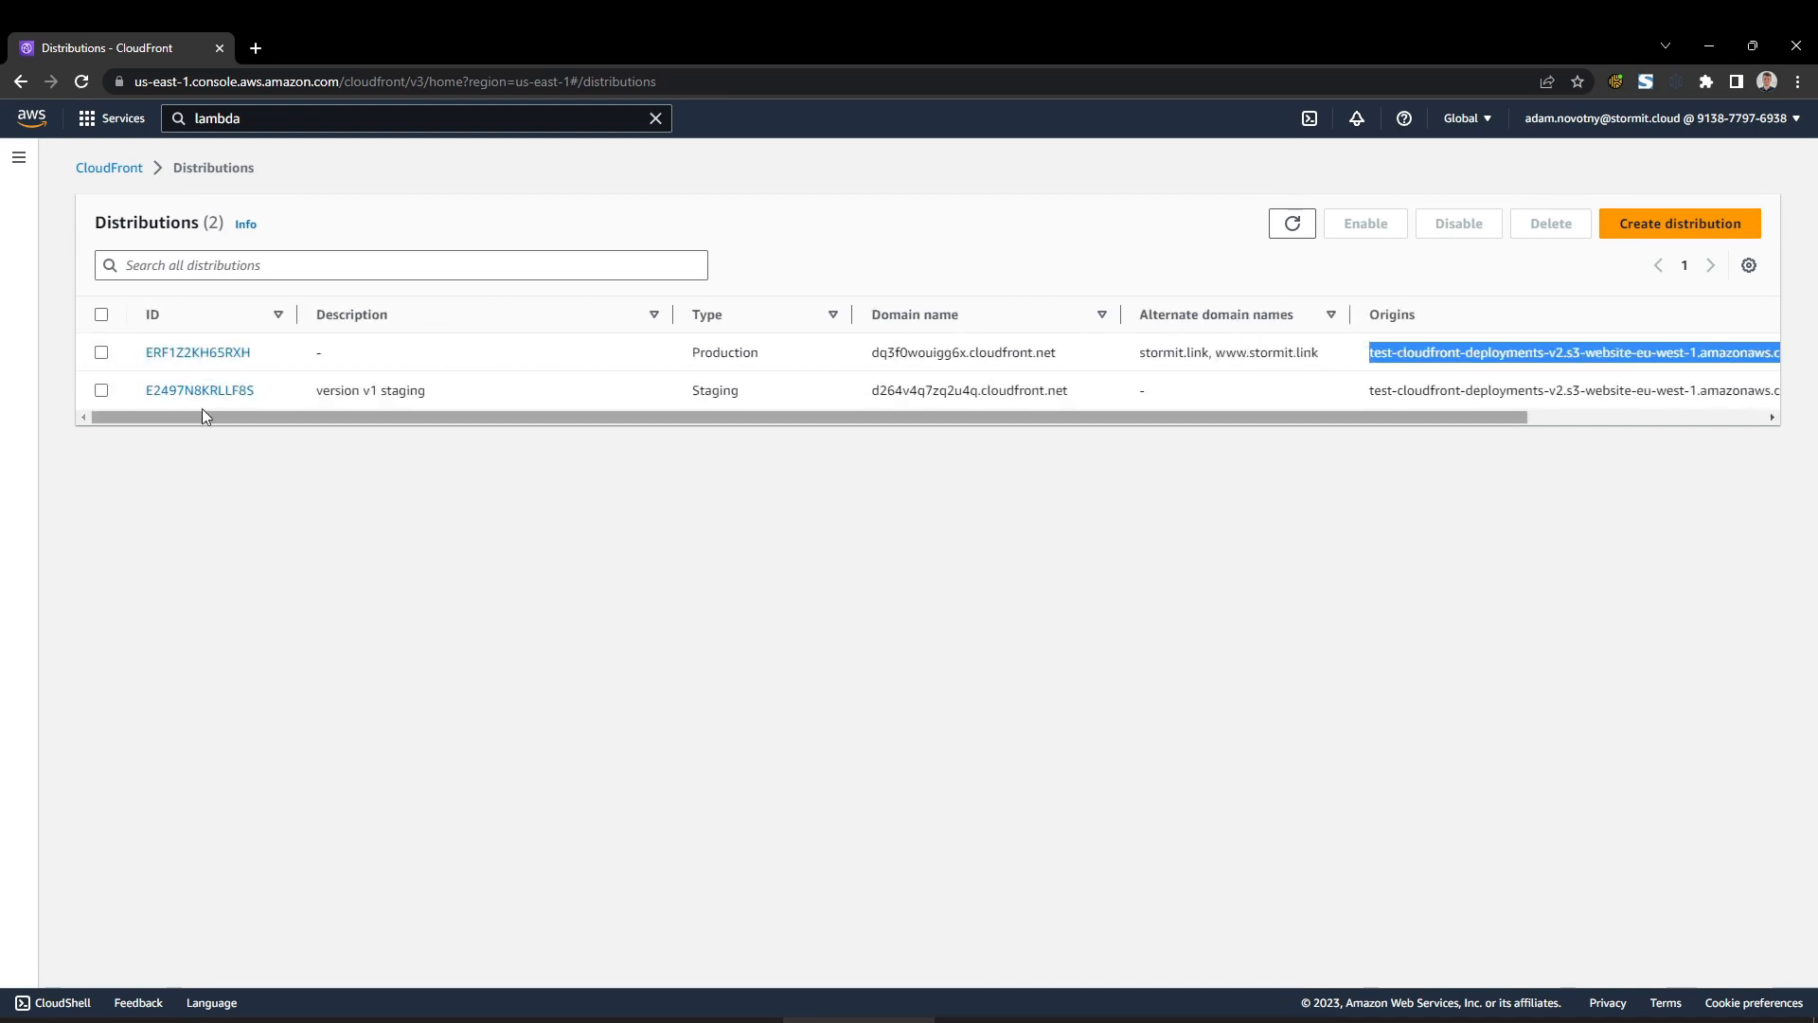
Inspect the production distribution's origins and its default behavior's function associations, then return to the distributions list without saving changes.
left_click(209, 352)
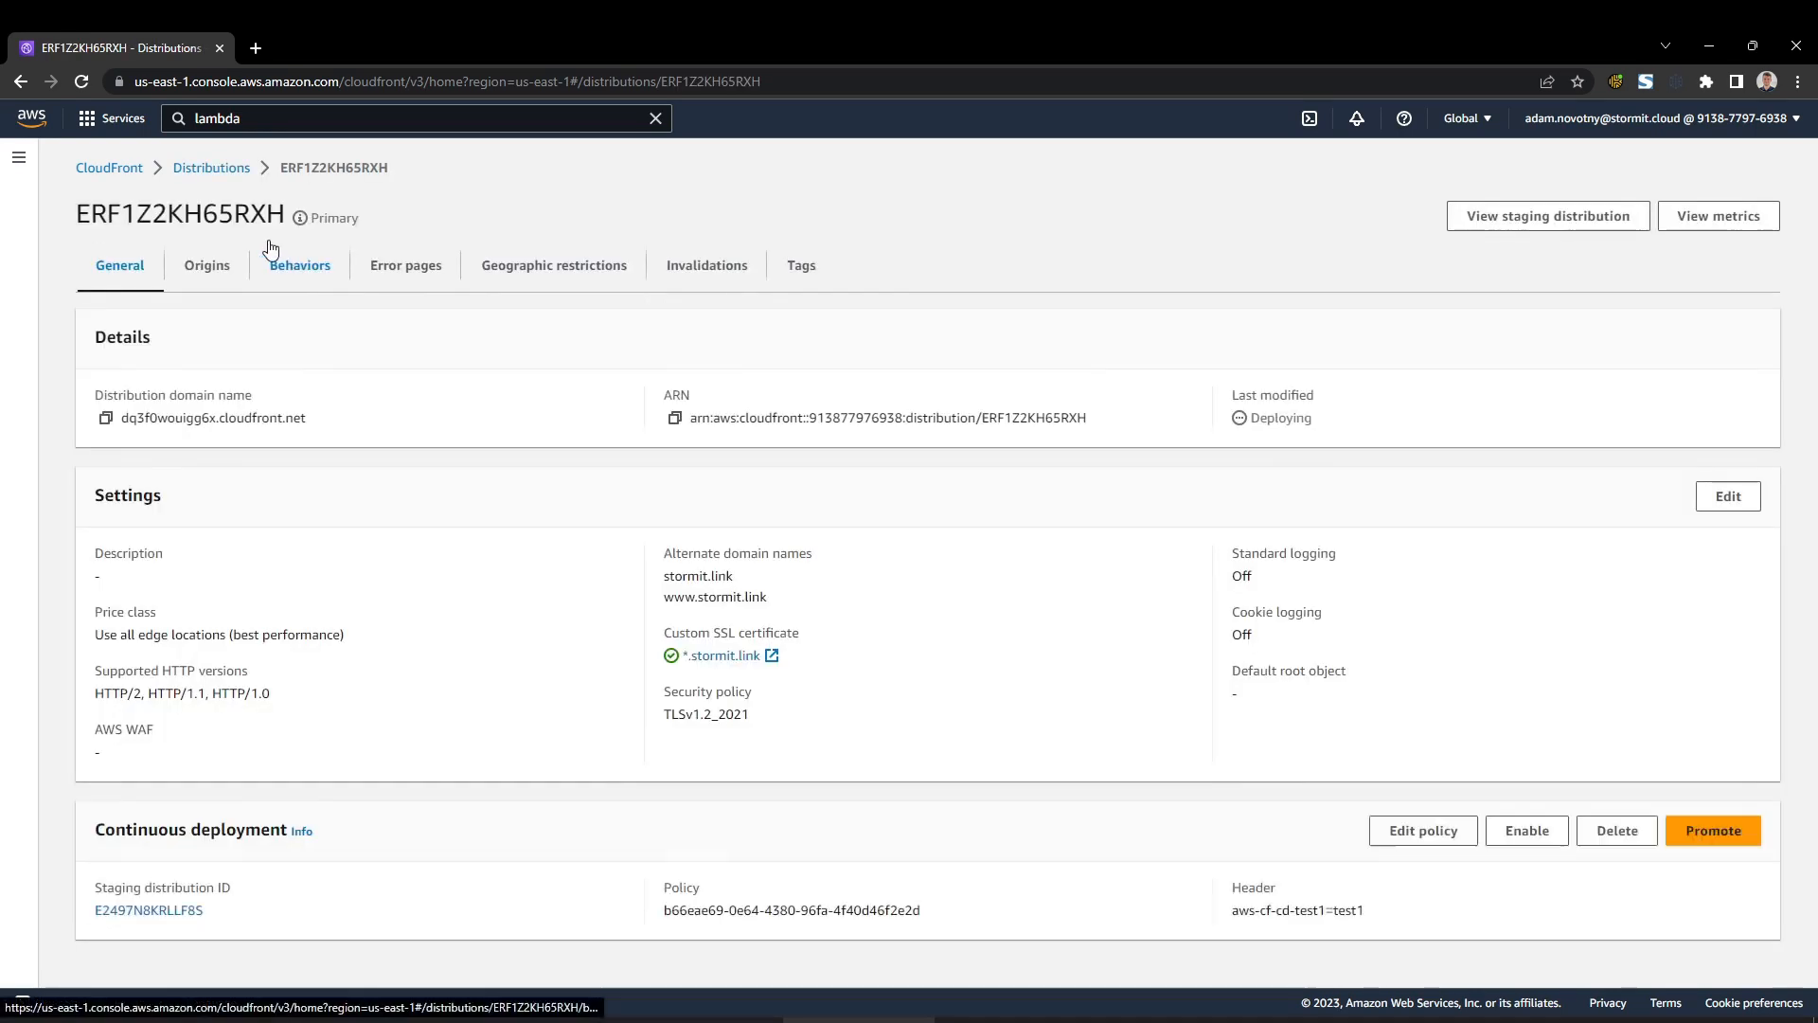
left_click(193, 272)
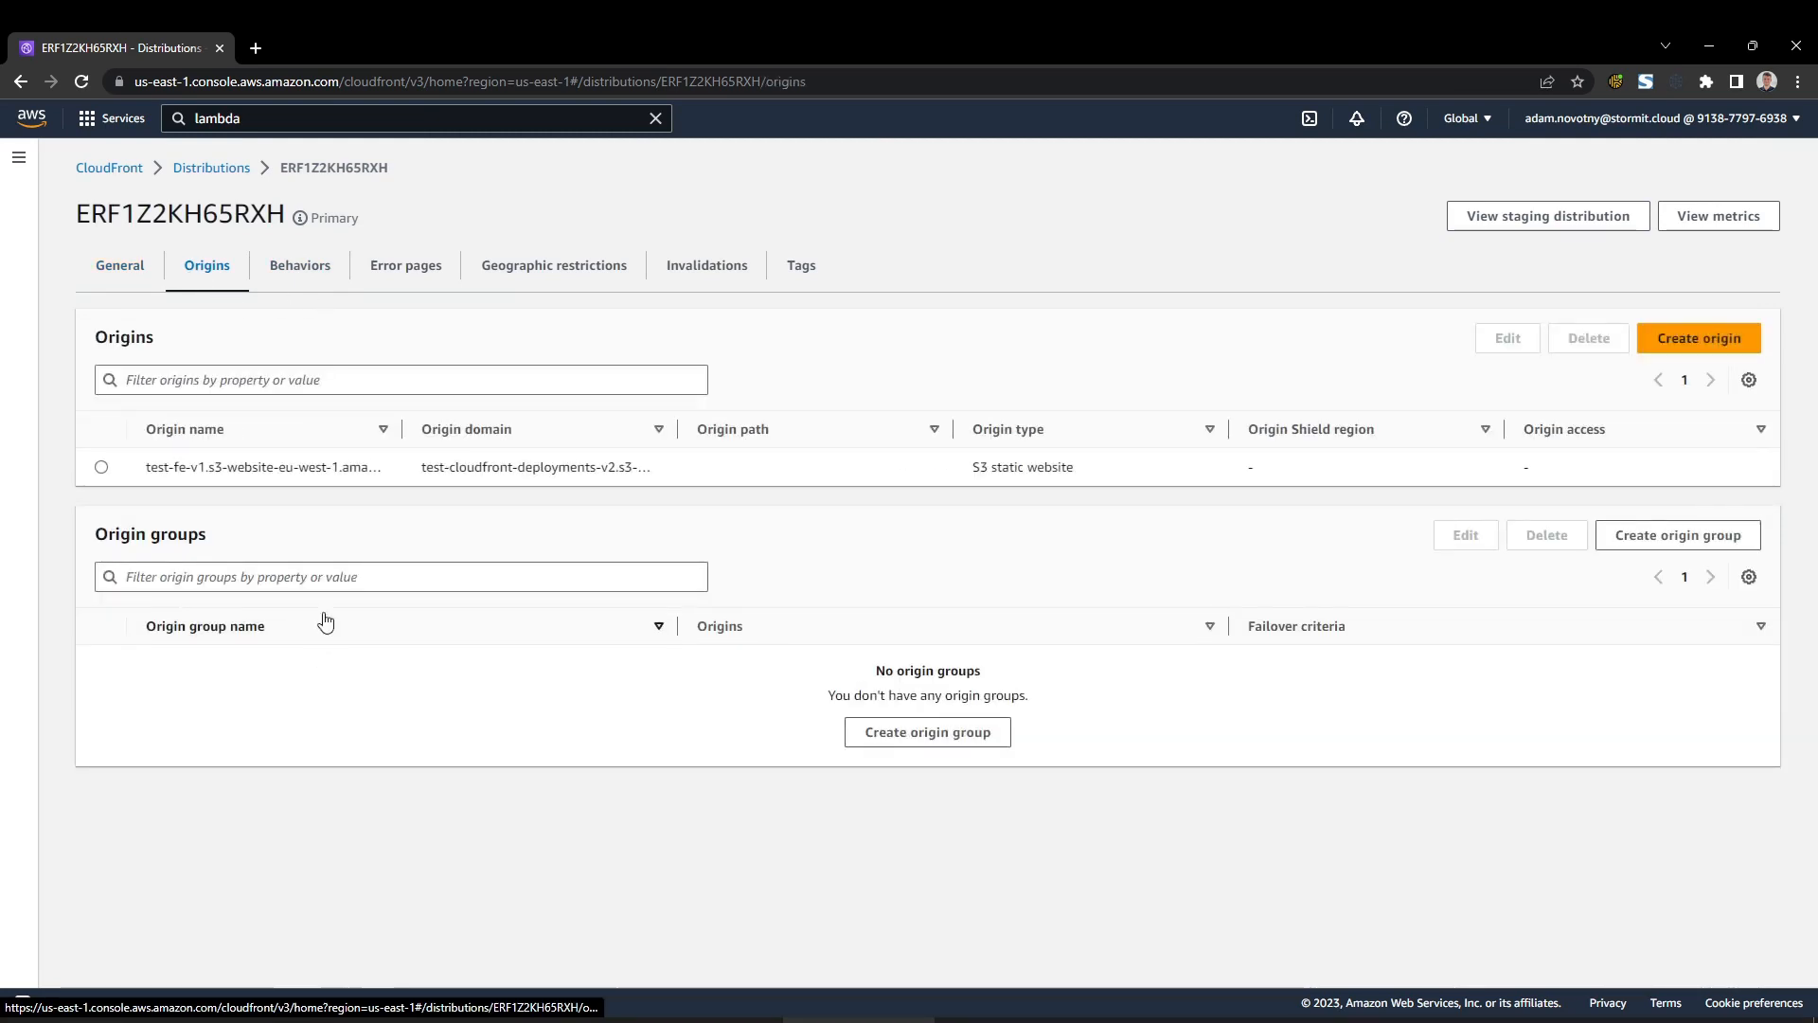
left_click(301, 274)
left_click(102, 467)
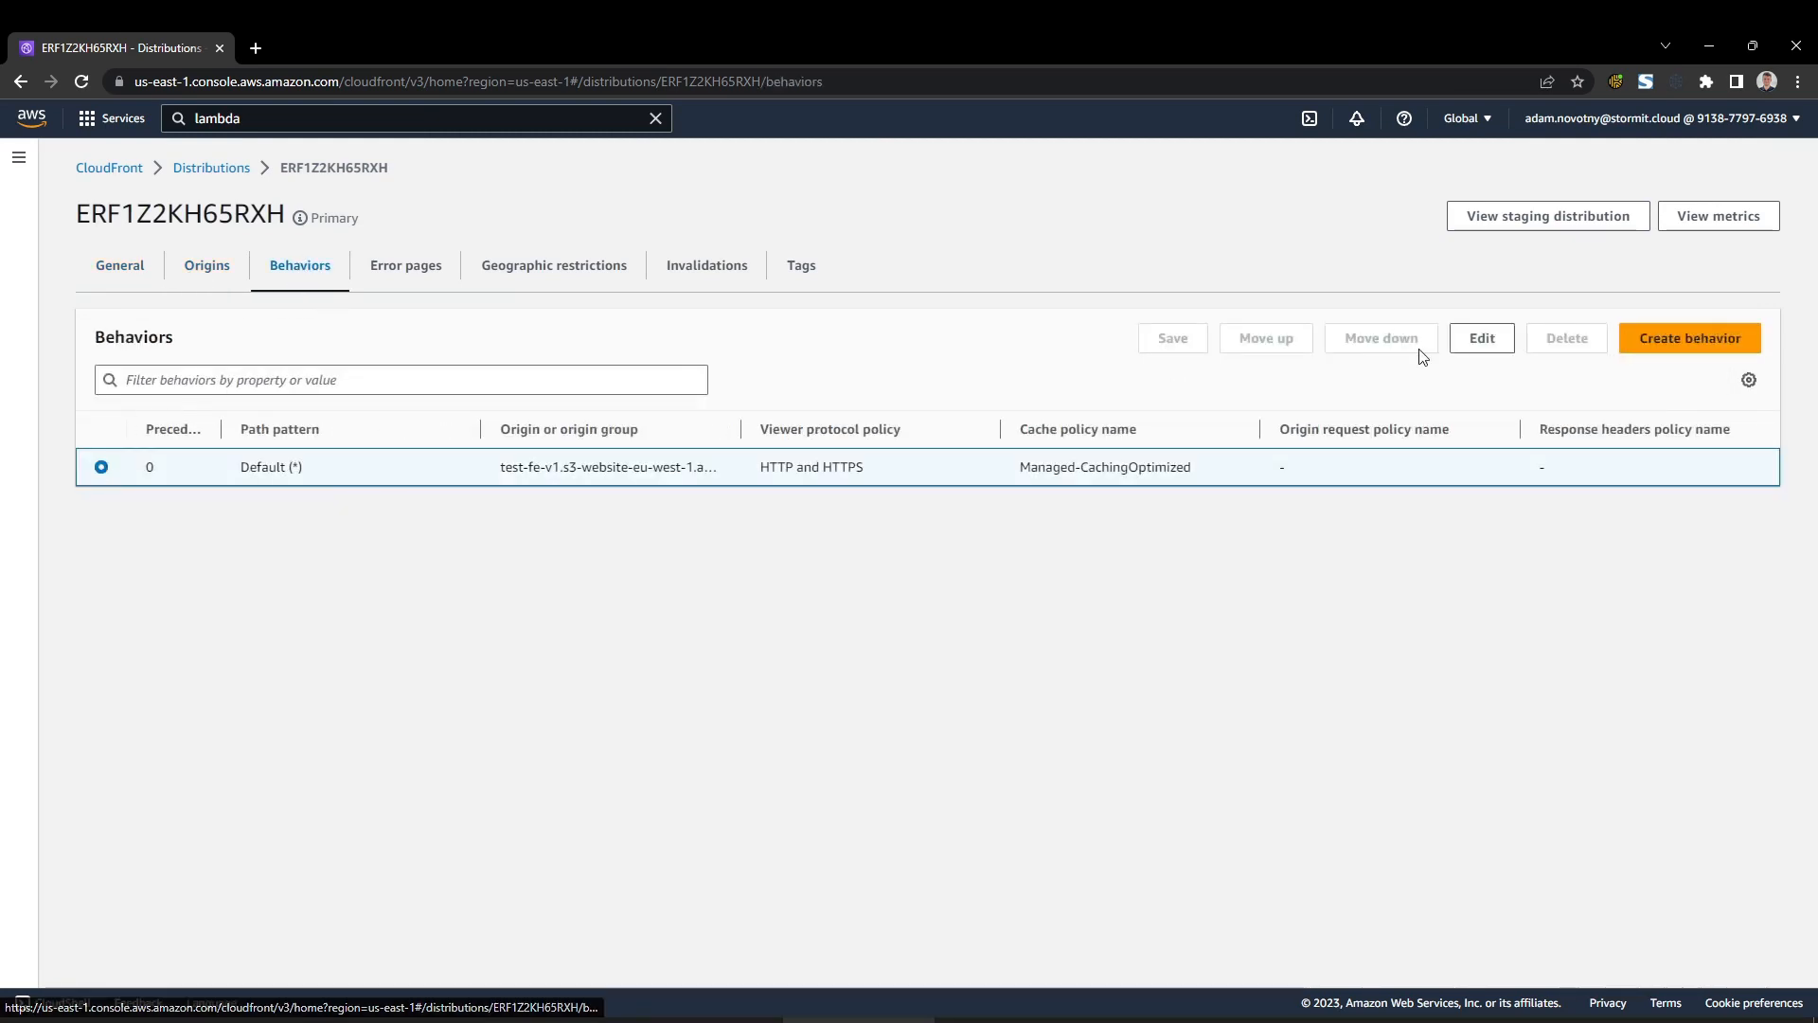
left_click(1482, 338)
scroll(370, 573, "down", 10)
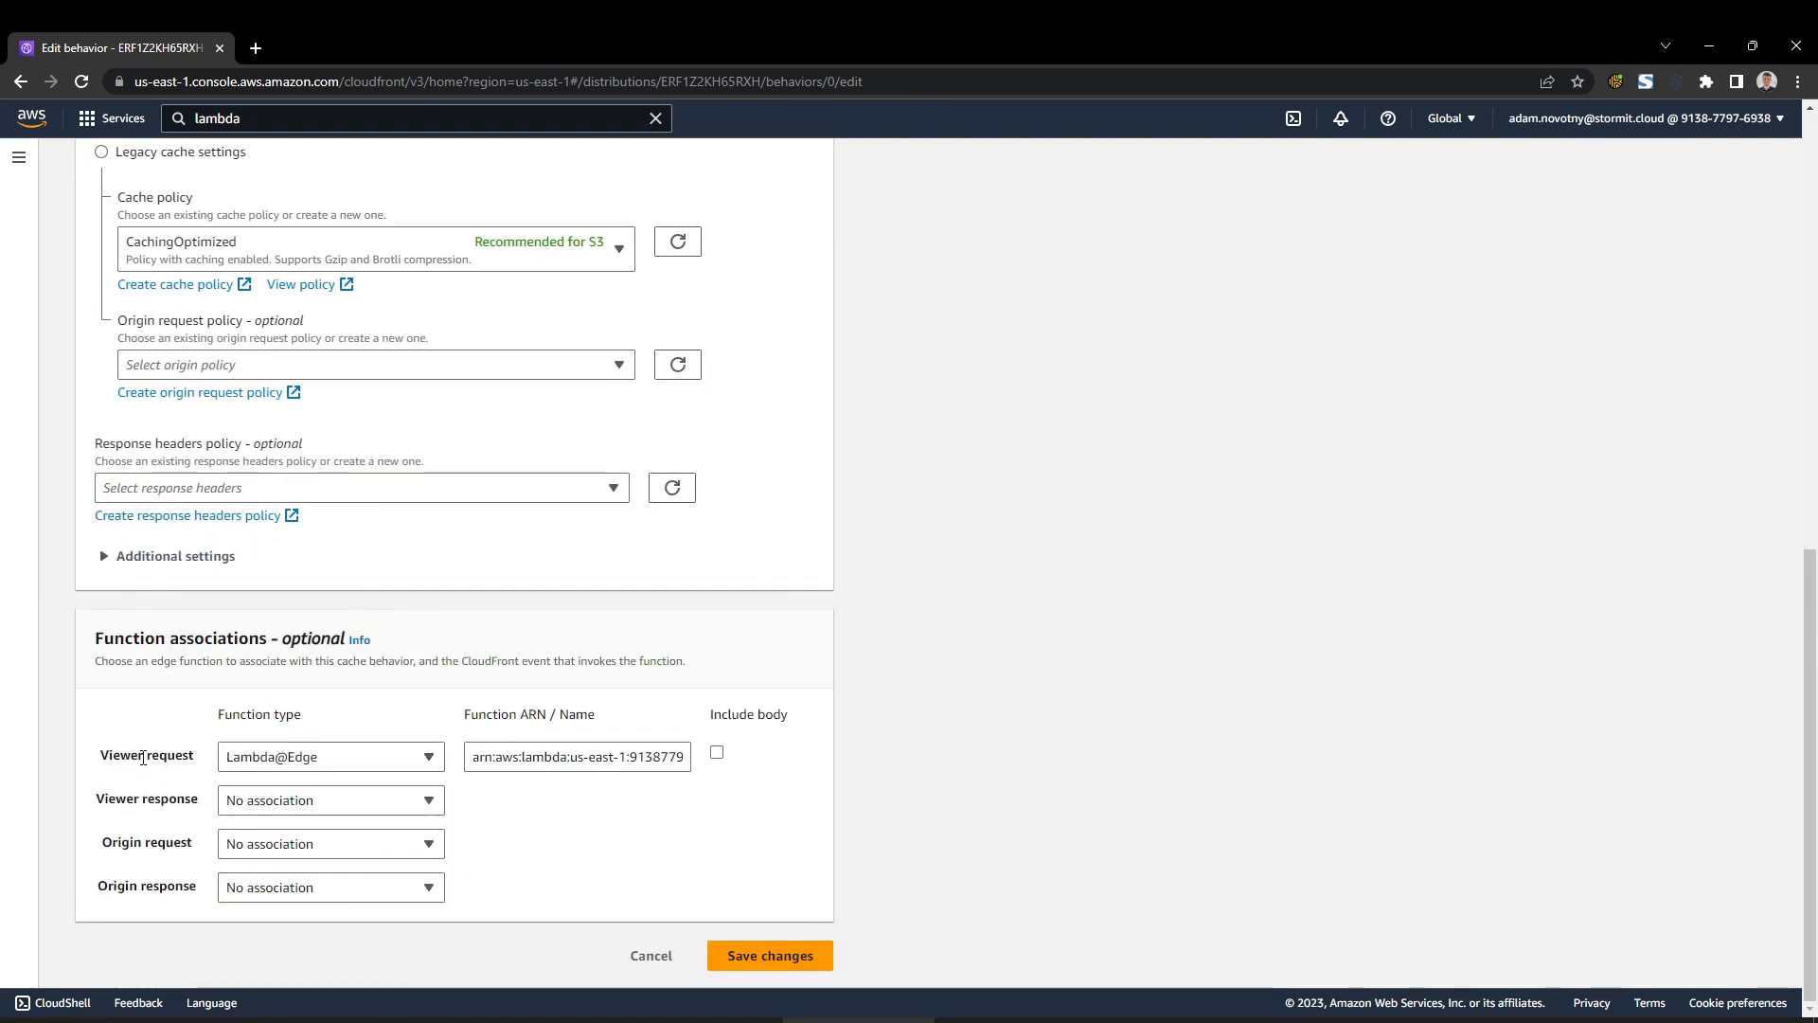
left_click(652, 956)
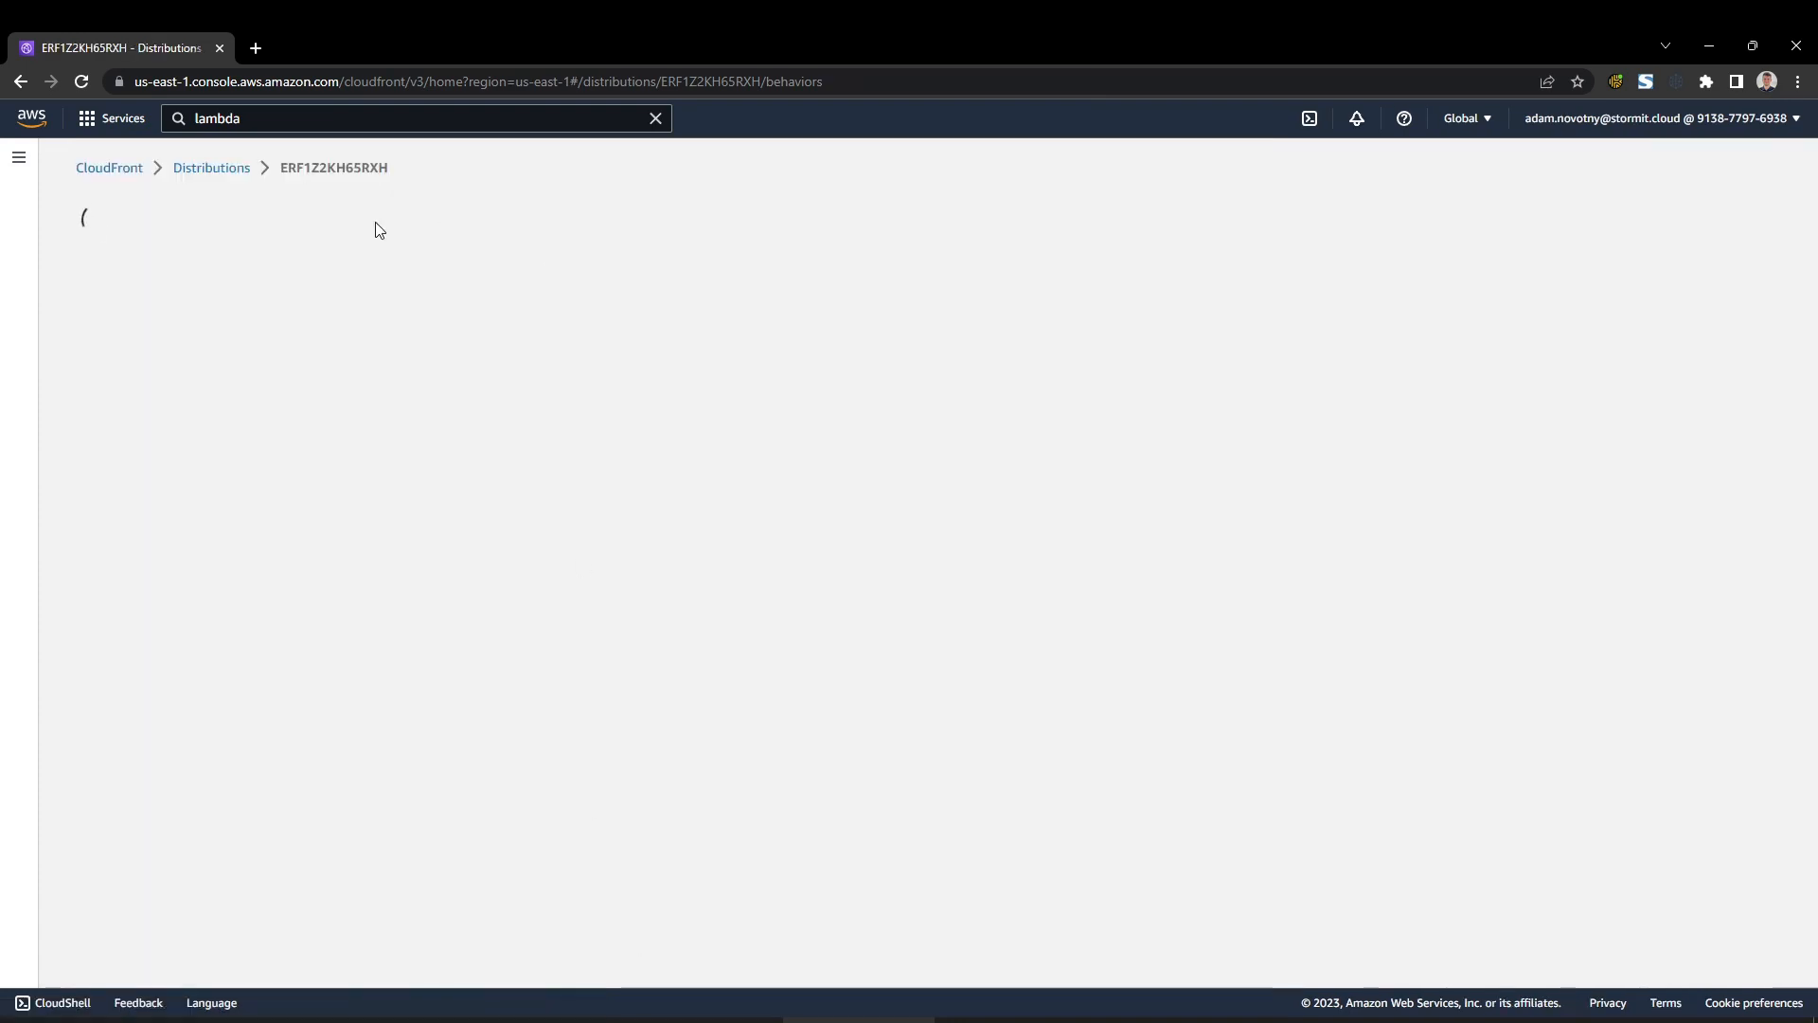
left_click(205, 168)
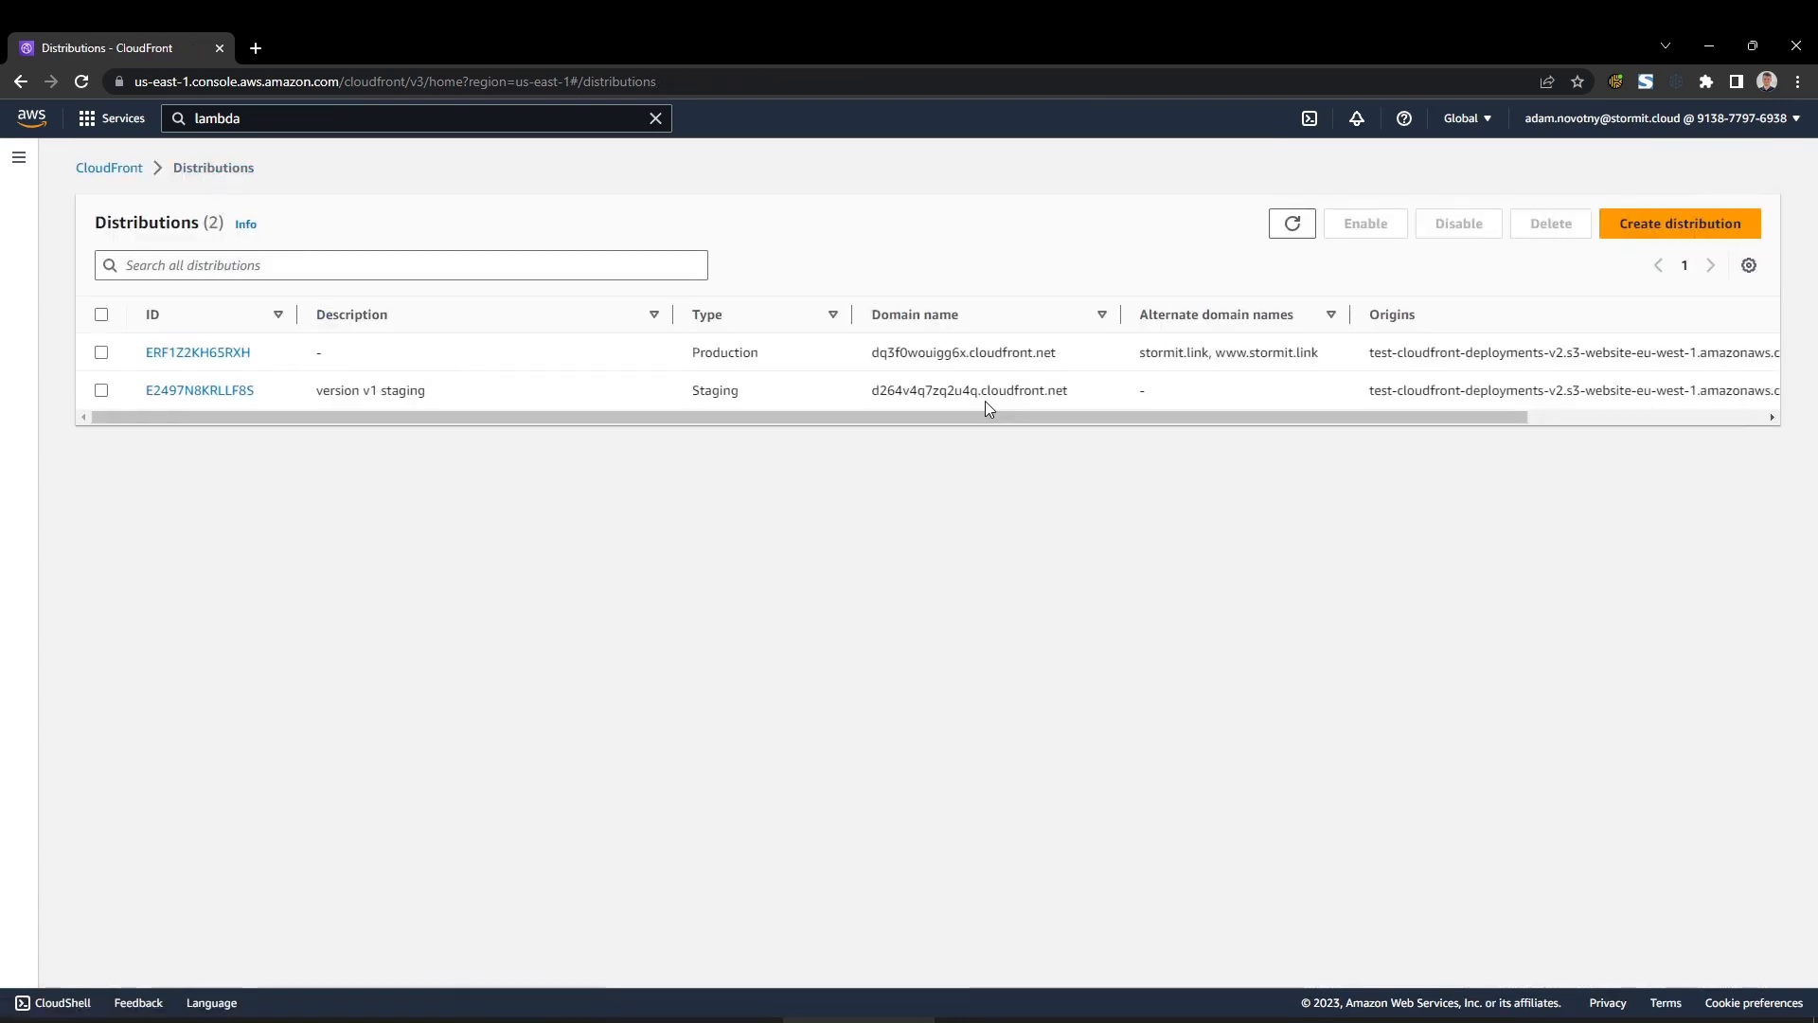
Check the last modified column of the distributions list until the production deployment finishes.
left_click_drag(1043, 419, 1404, 403)
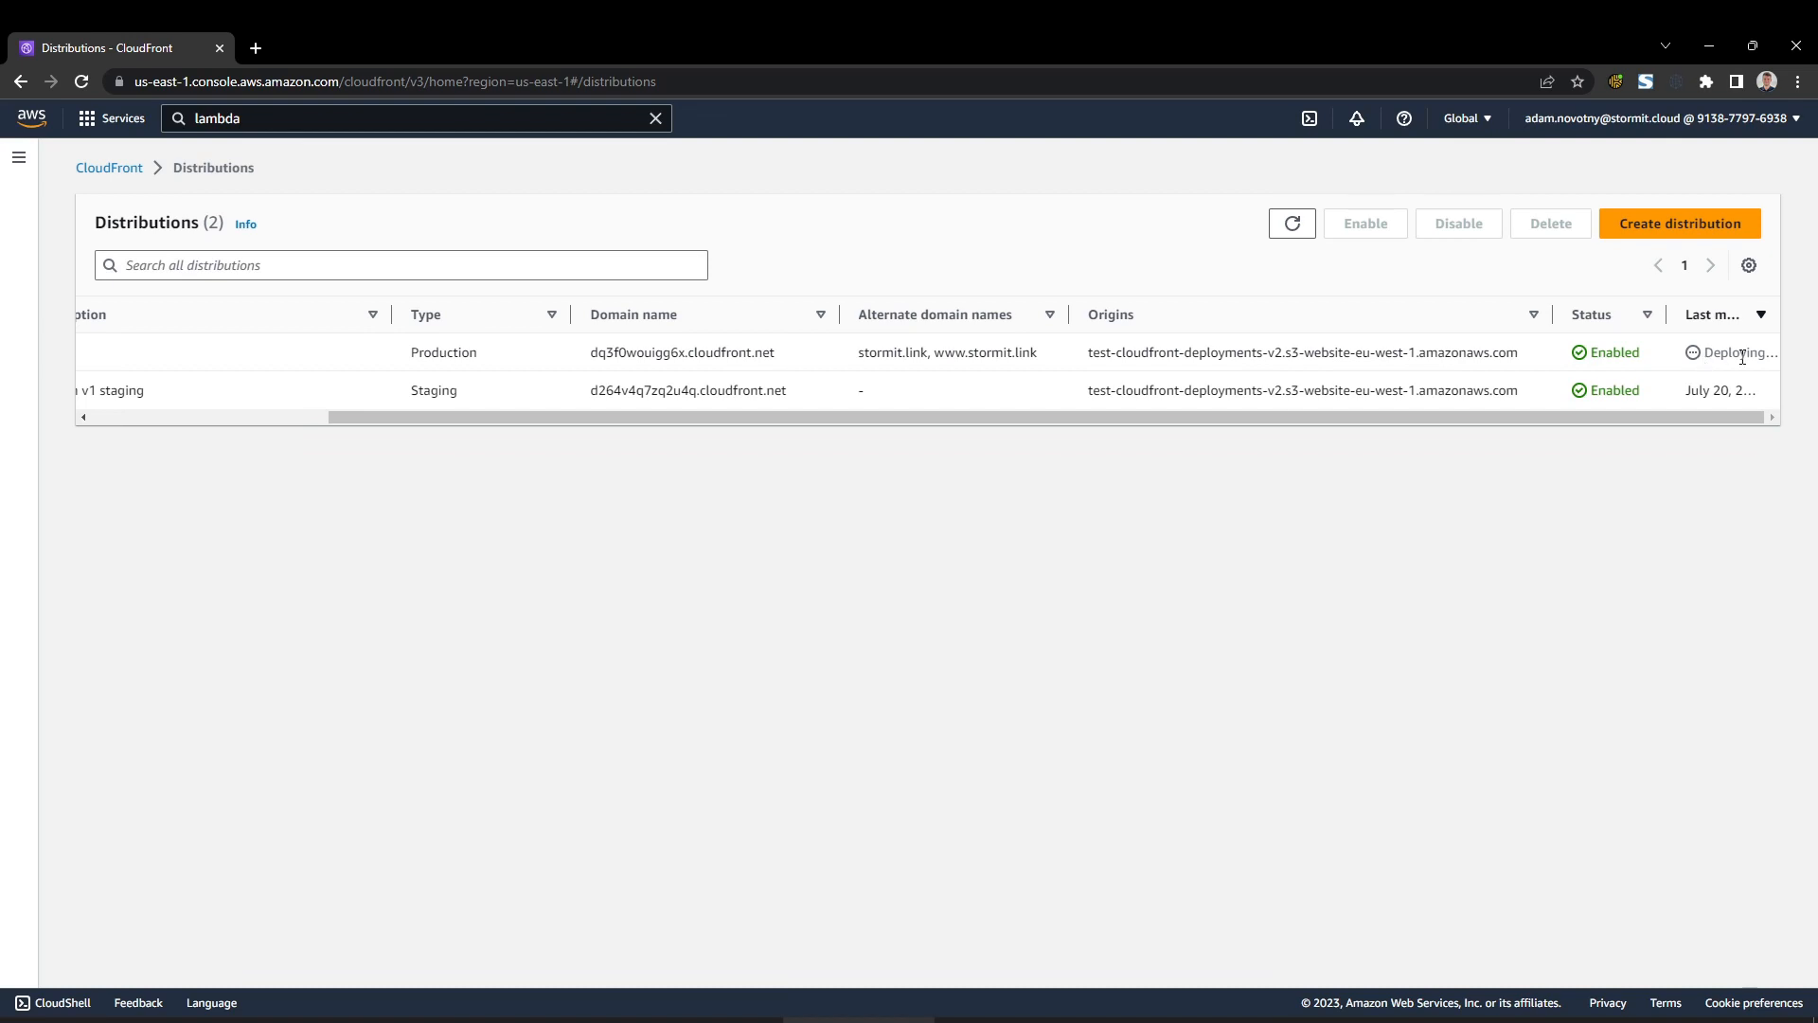
left_click_drag(642, 422, 1020, 424)
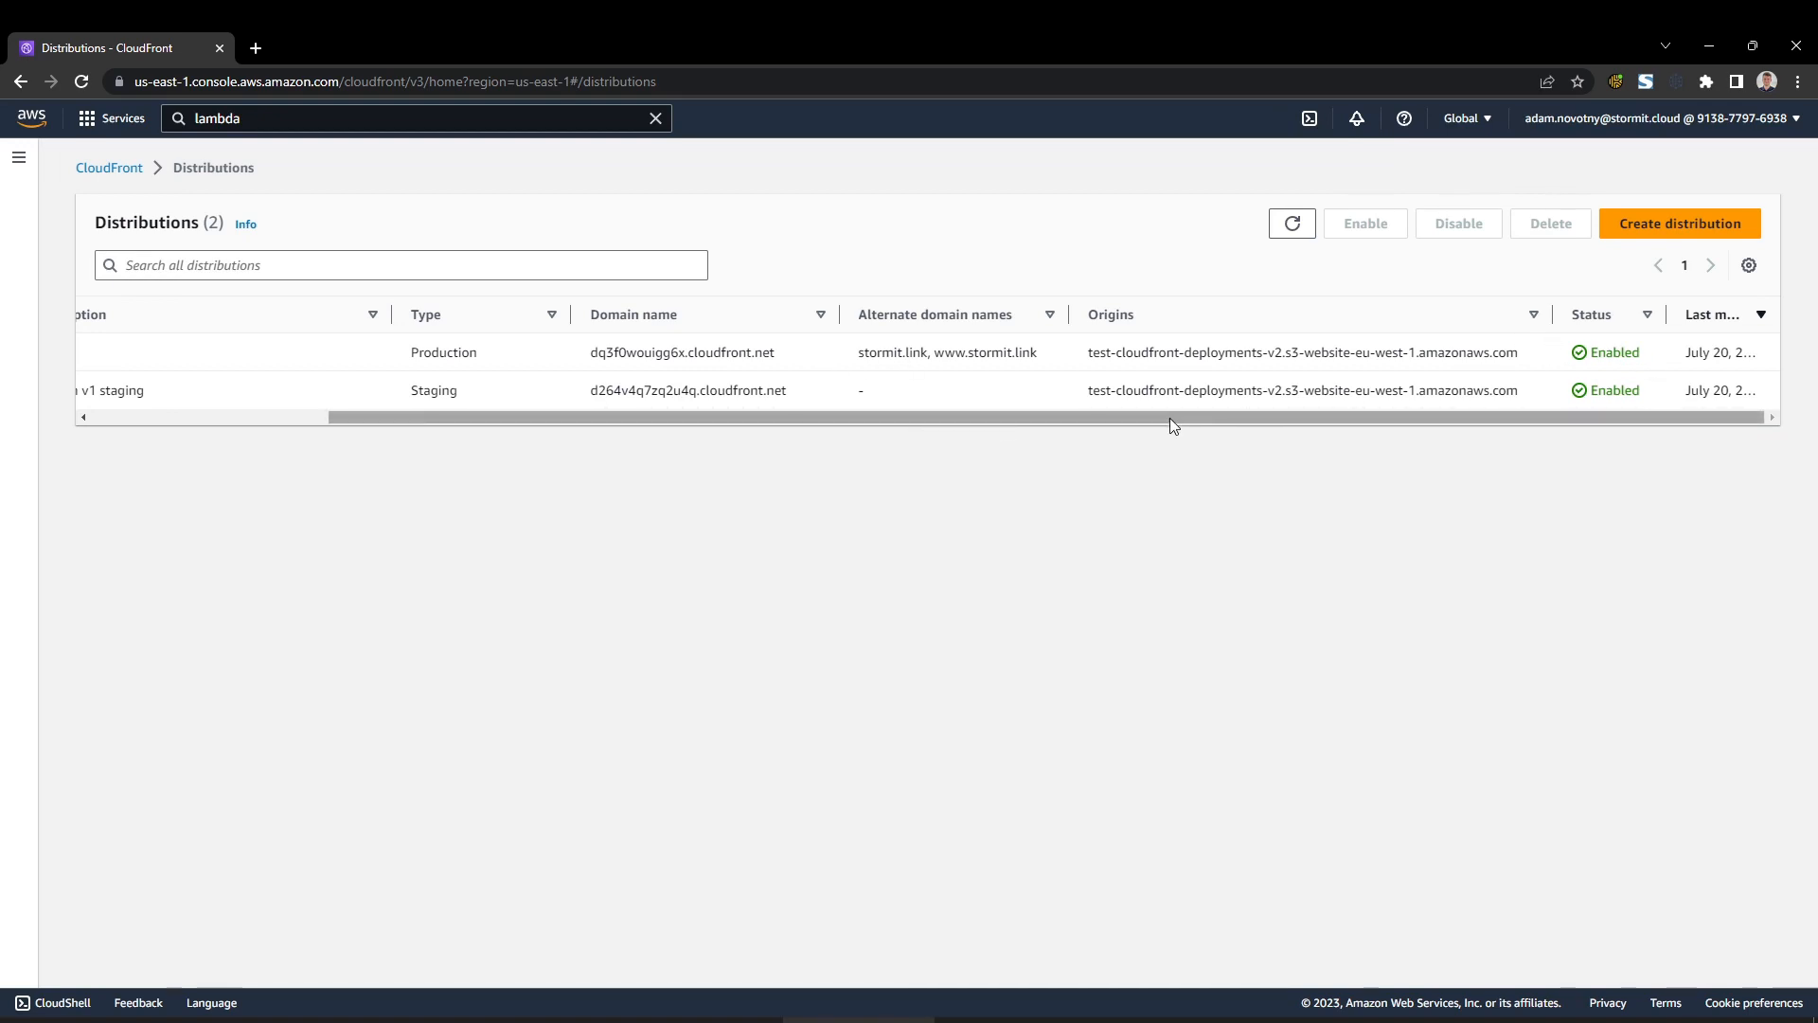
left_click_drag(1162, 417, 846, 395)
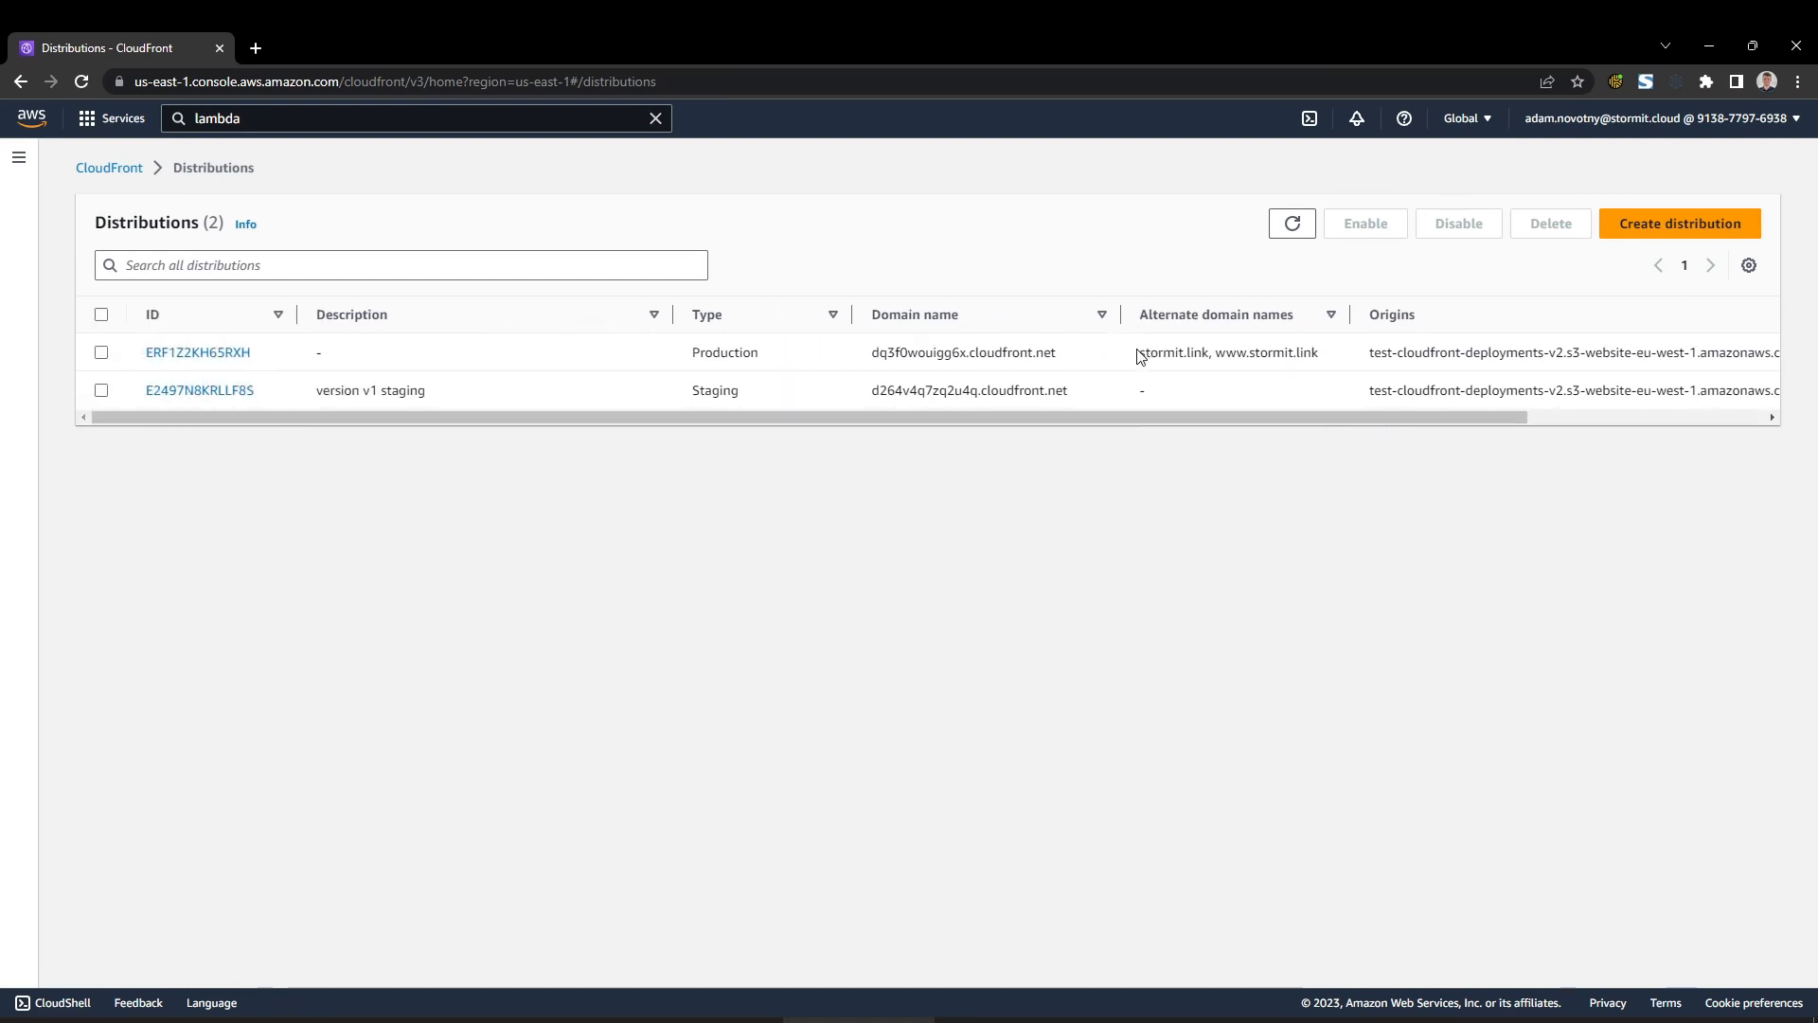
left_click(1678, 83)
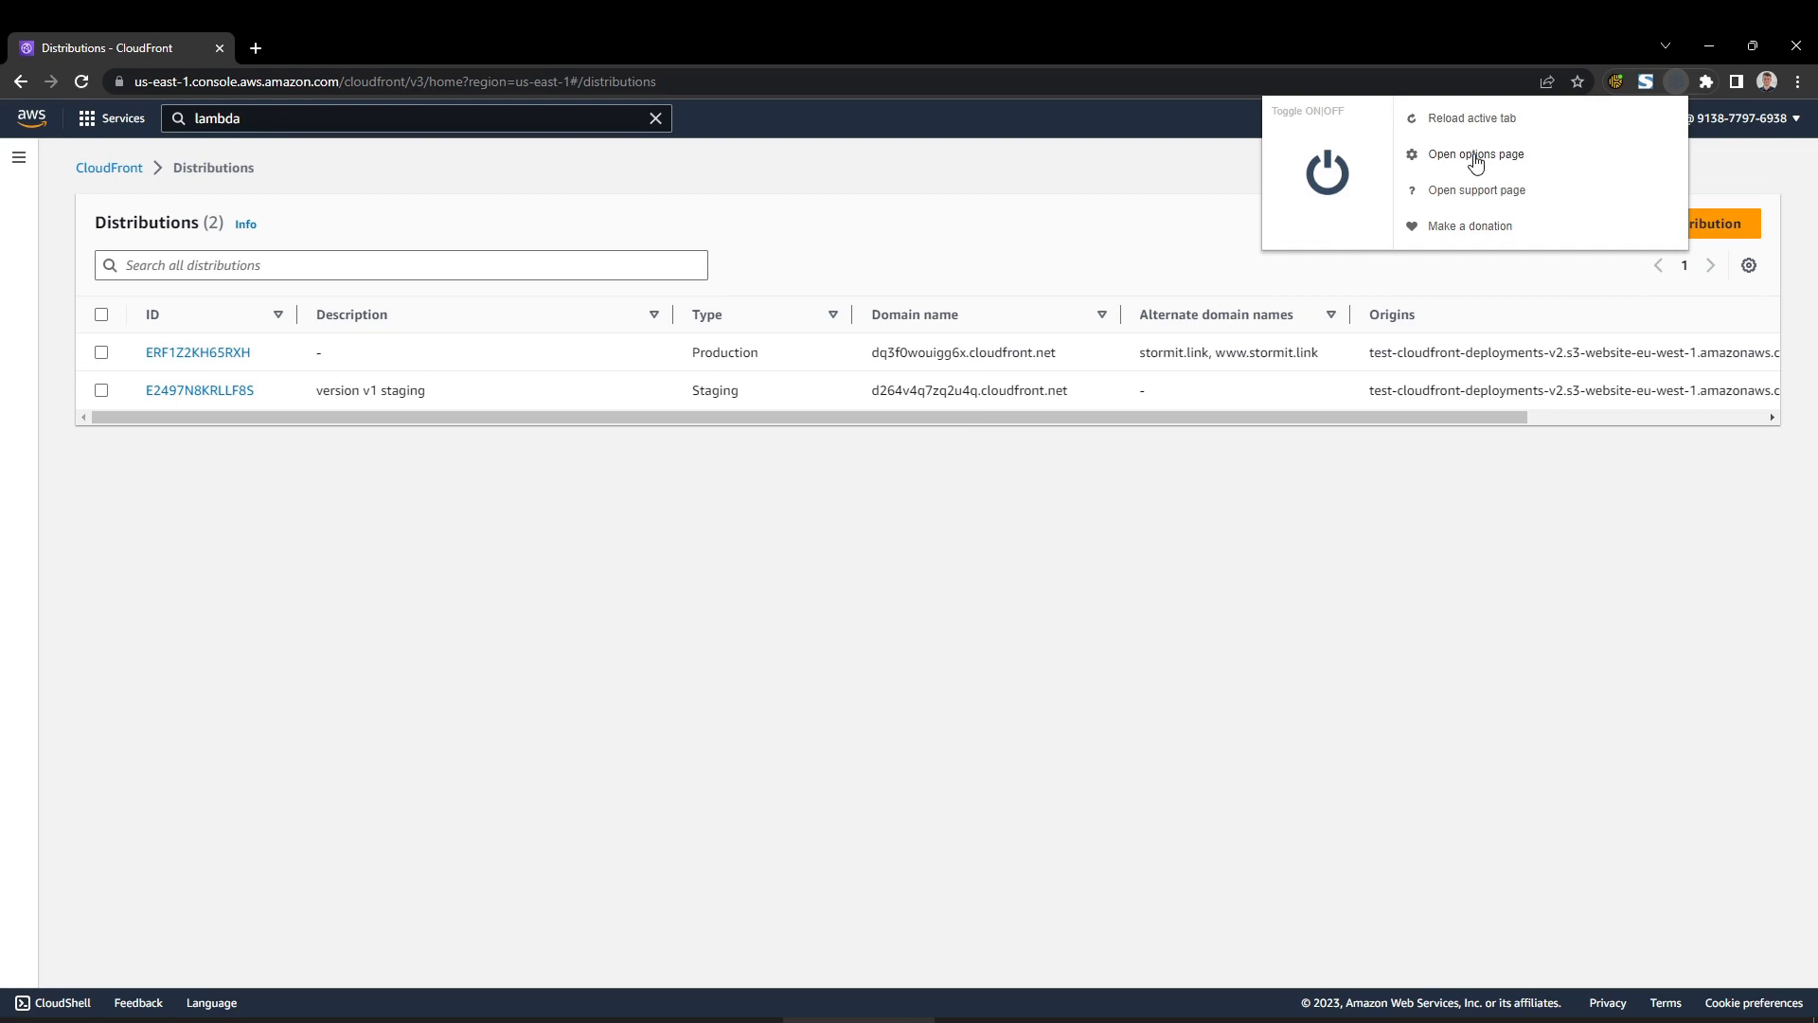
left_click(1475, 156)
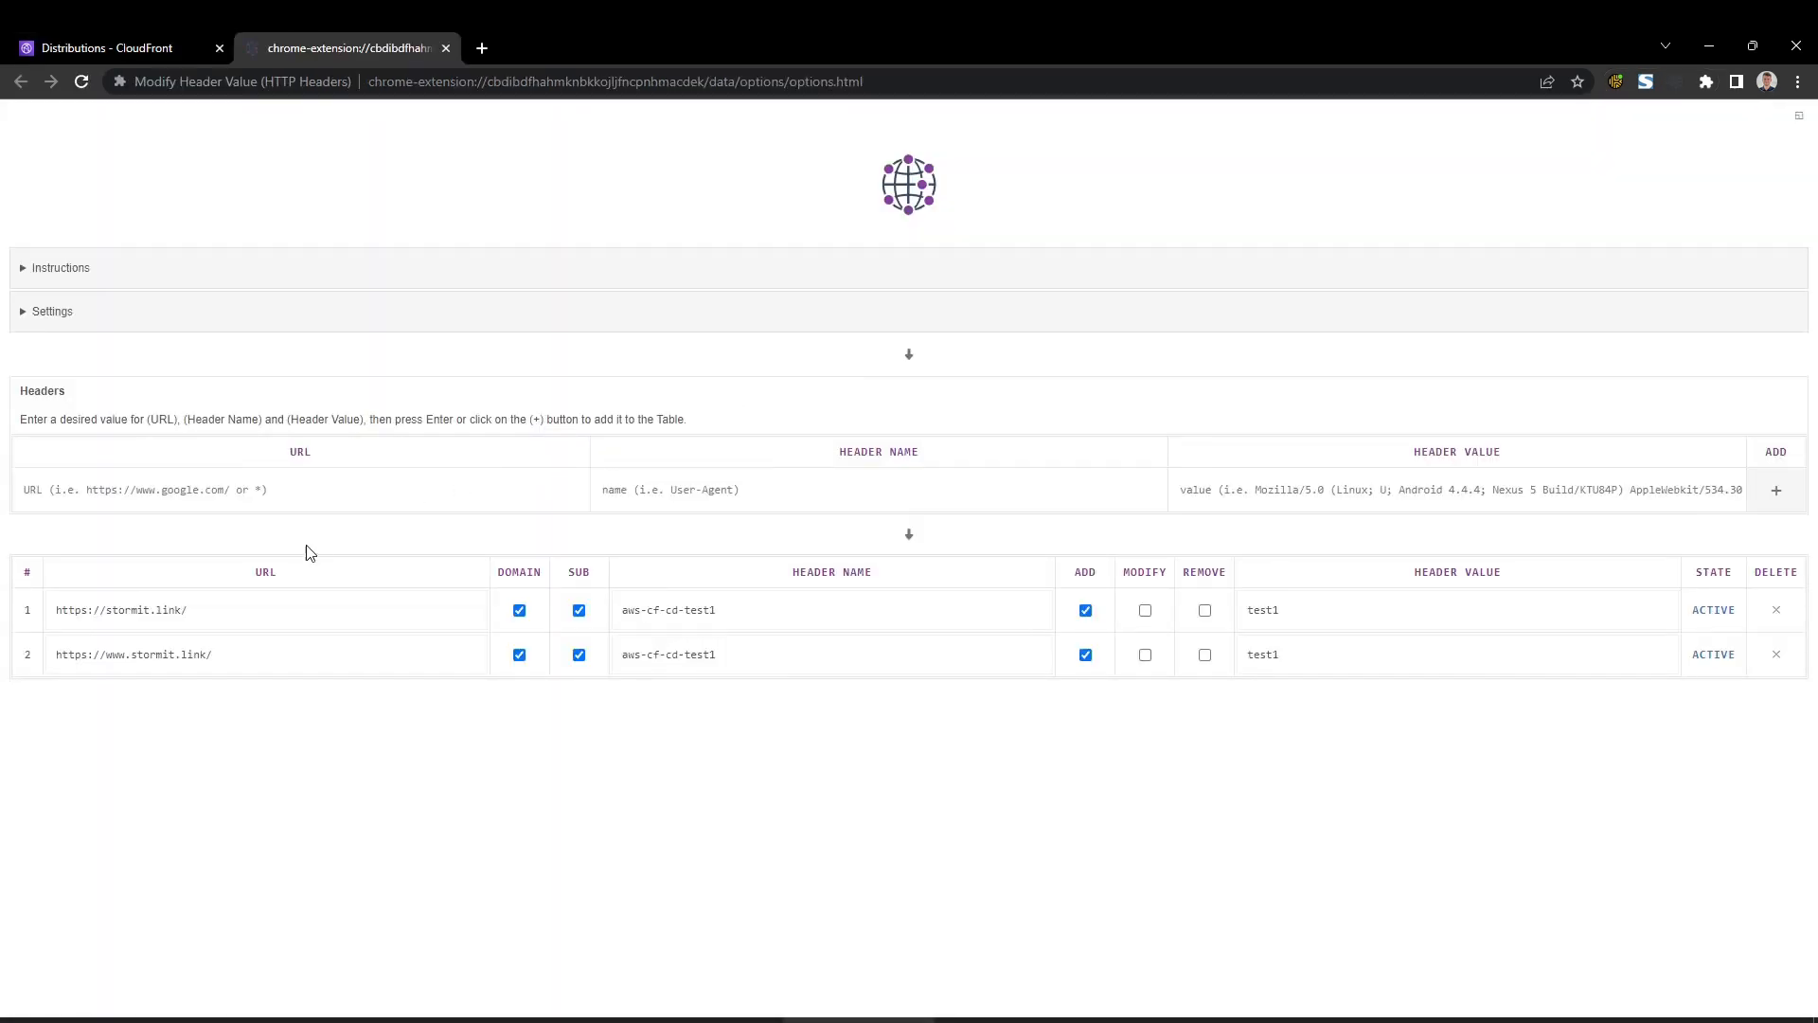
left_click(1773, 655)
left_click(1776, 610)
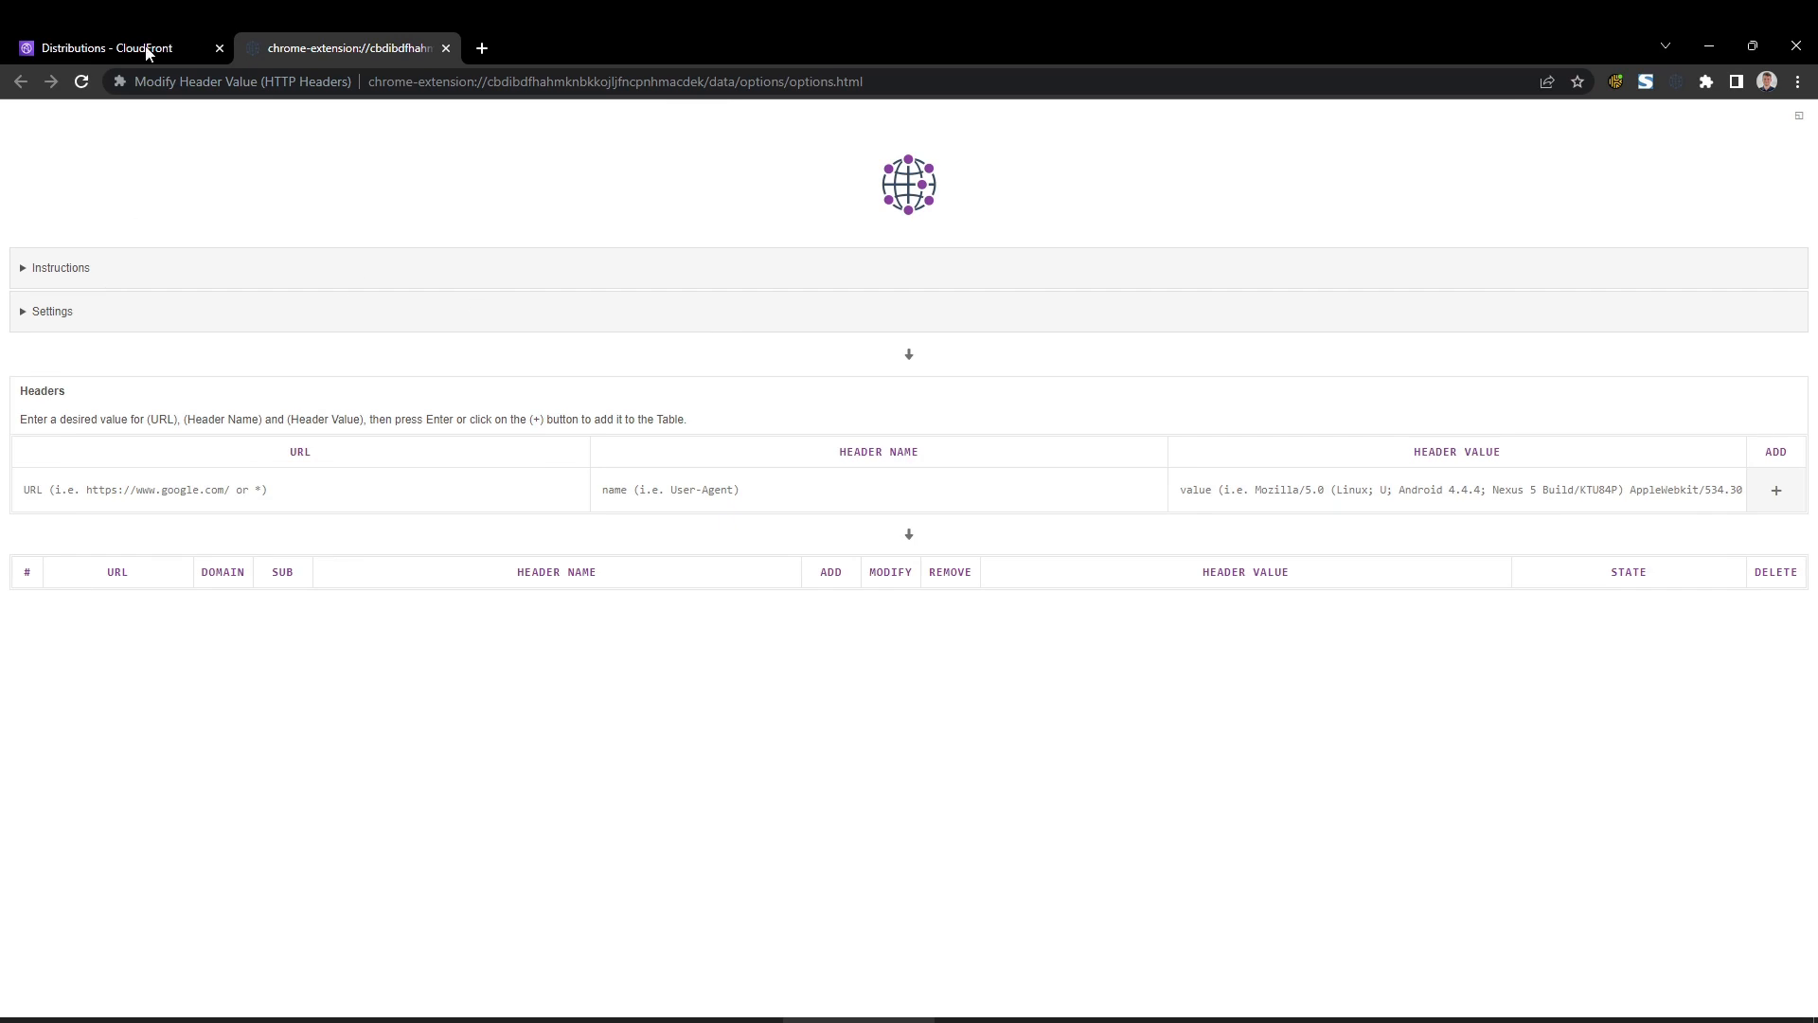
left_click(446, 47)
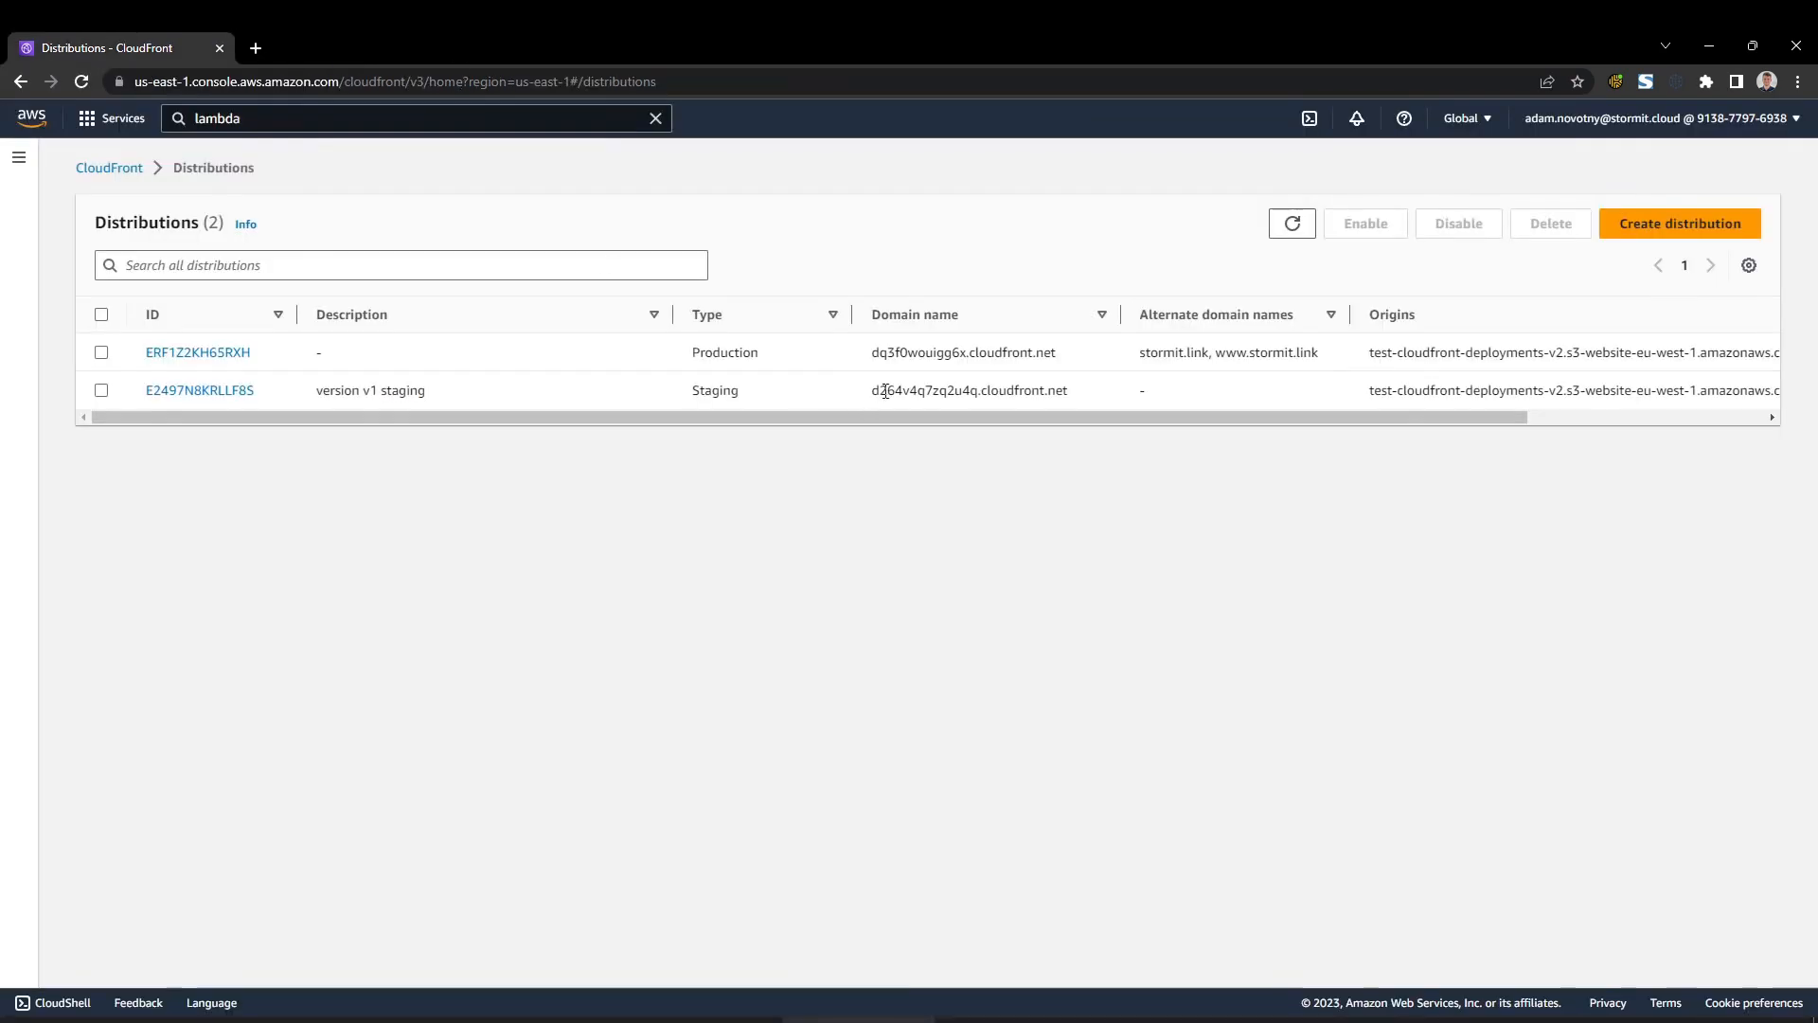
Copy stormit.link from the production distribution's alternate domain names and load it in a new tab to test production without the header.
triple_click(1172, 350)
left_click(1205, 352)
left_click_drag(1206, 352, 1108, 357)
key("ctrl+c")
left_click(252, 48)
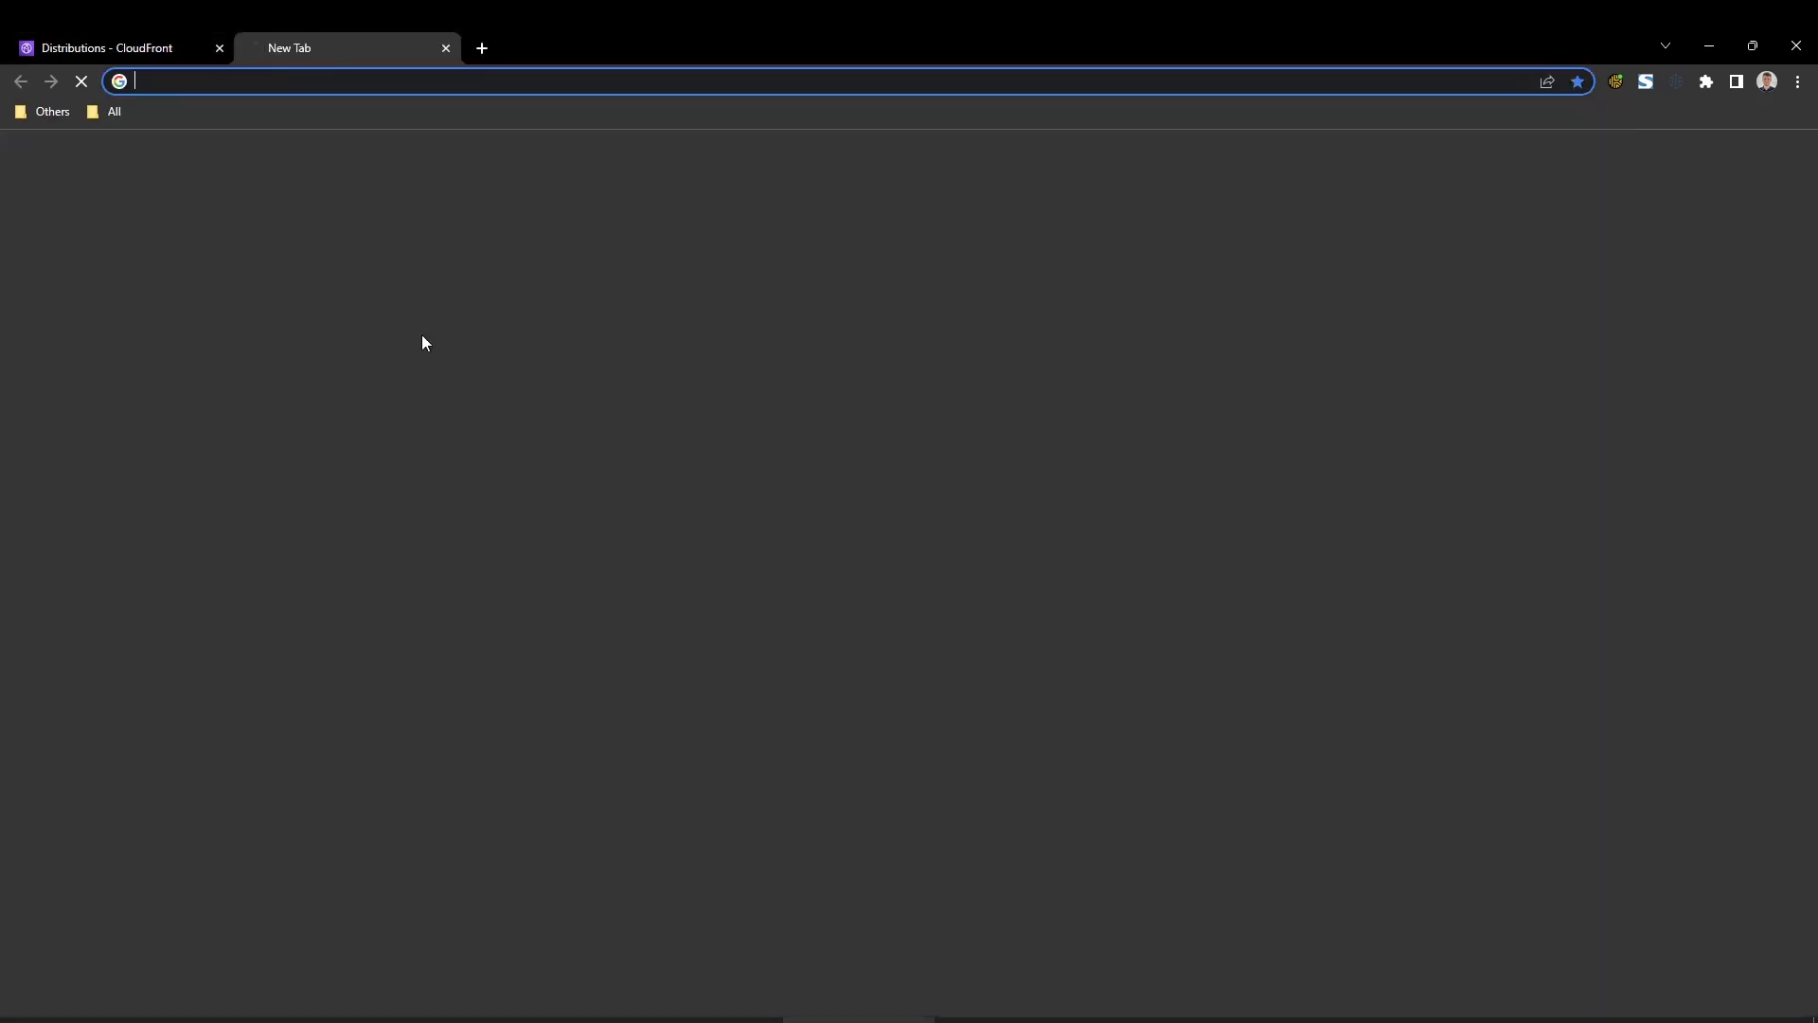
key("ctrl+v")
key("Return")
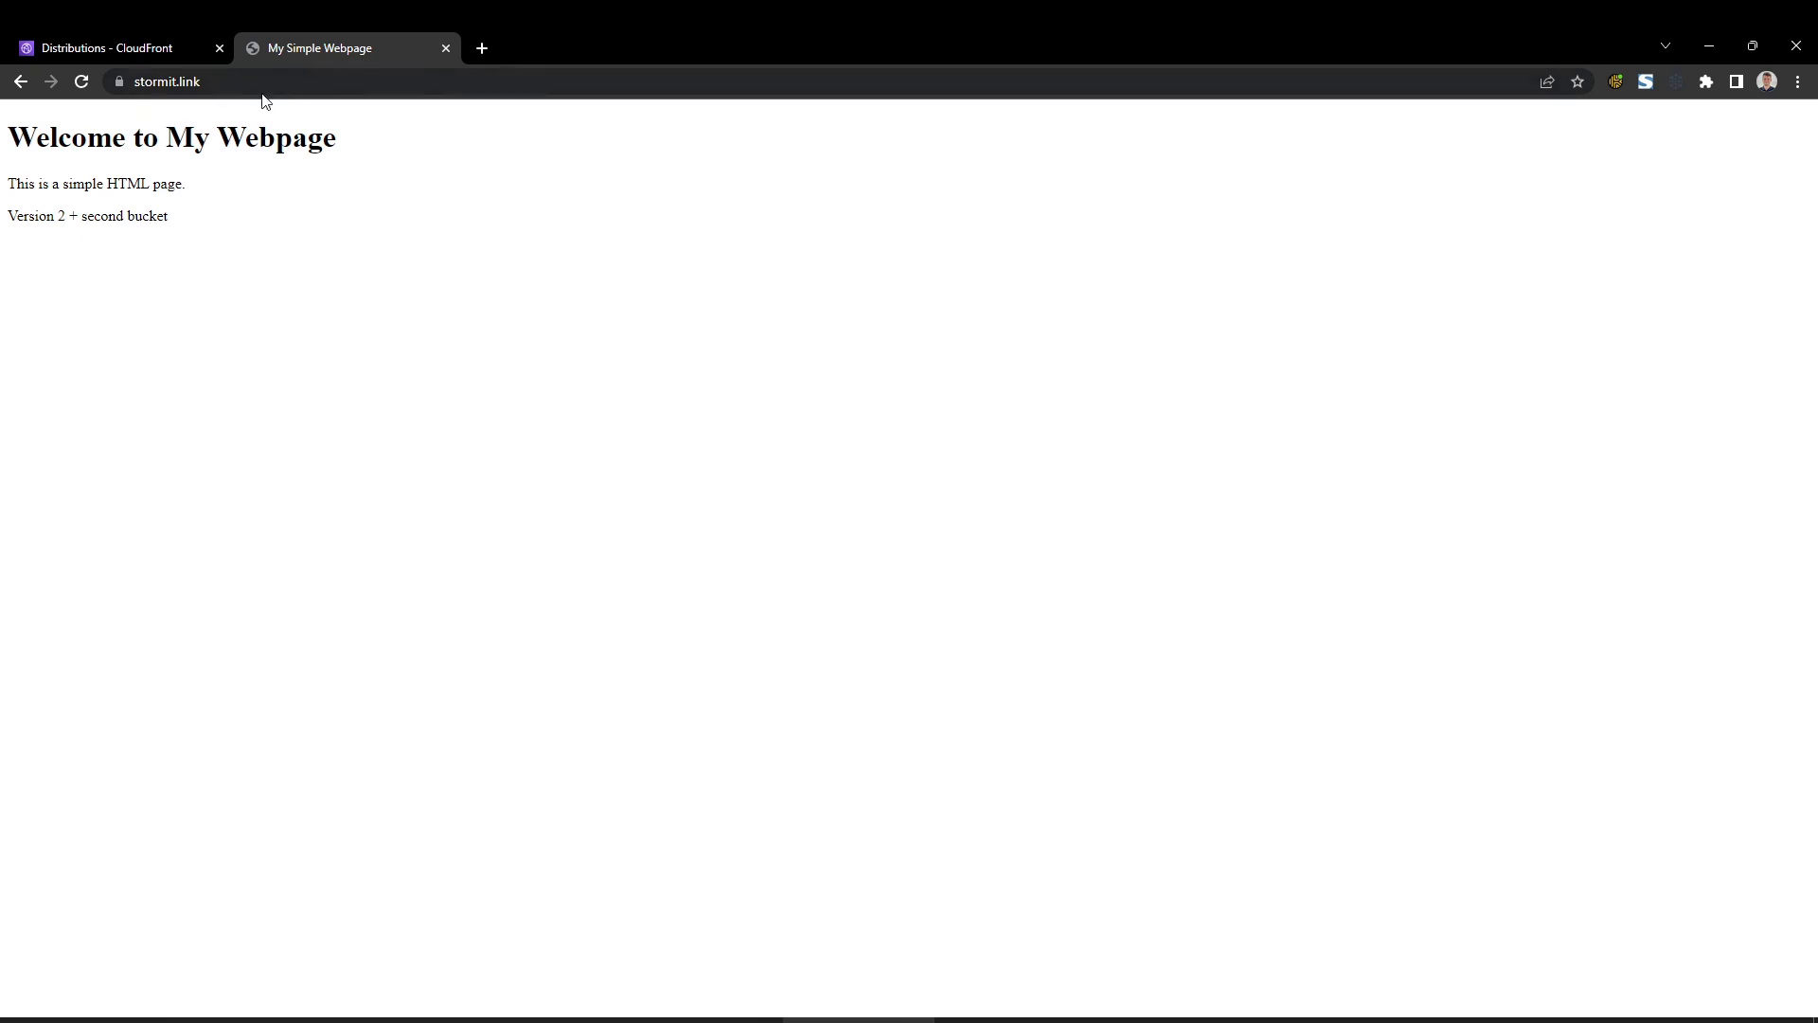
Examine the loaded page's full address for the www prefix and its version line, then close the test page.
double_click(220, 82)
left_click(199, 82)
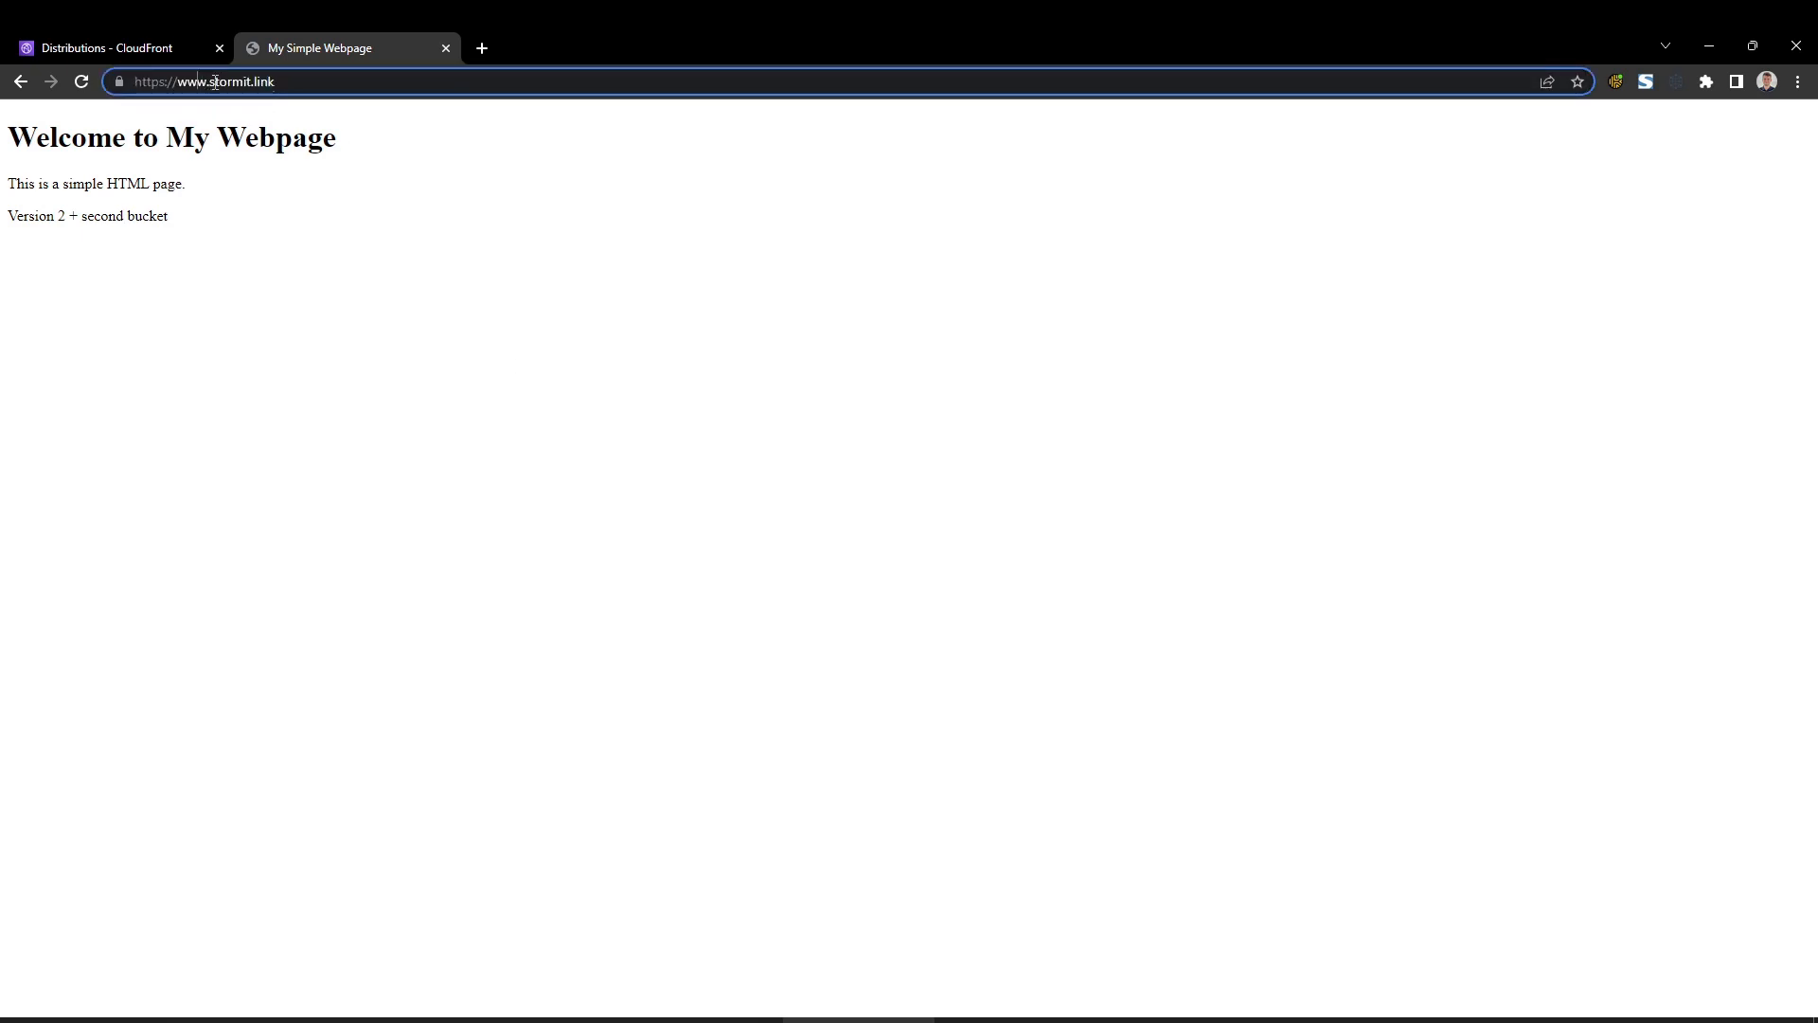
left_click_drag(213, 82, 177, 81)
left_click(126, 214)
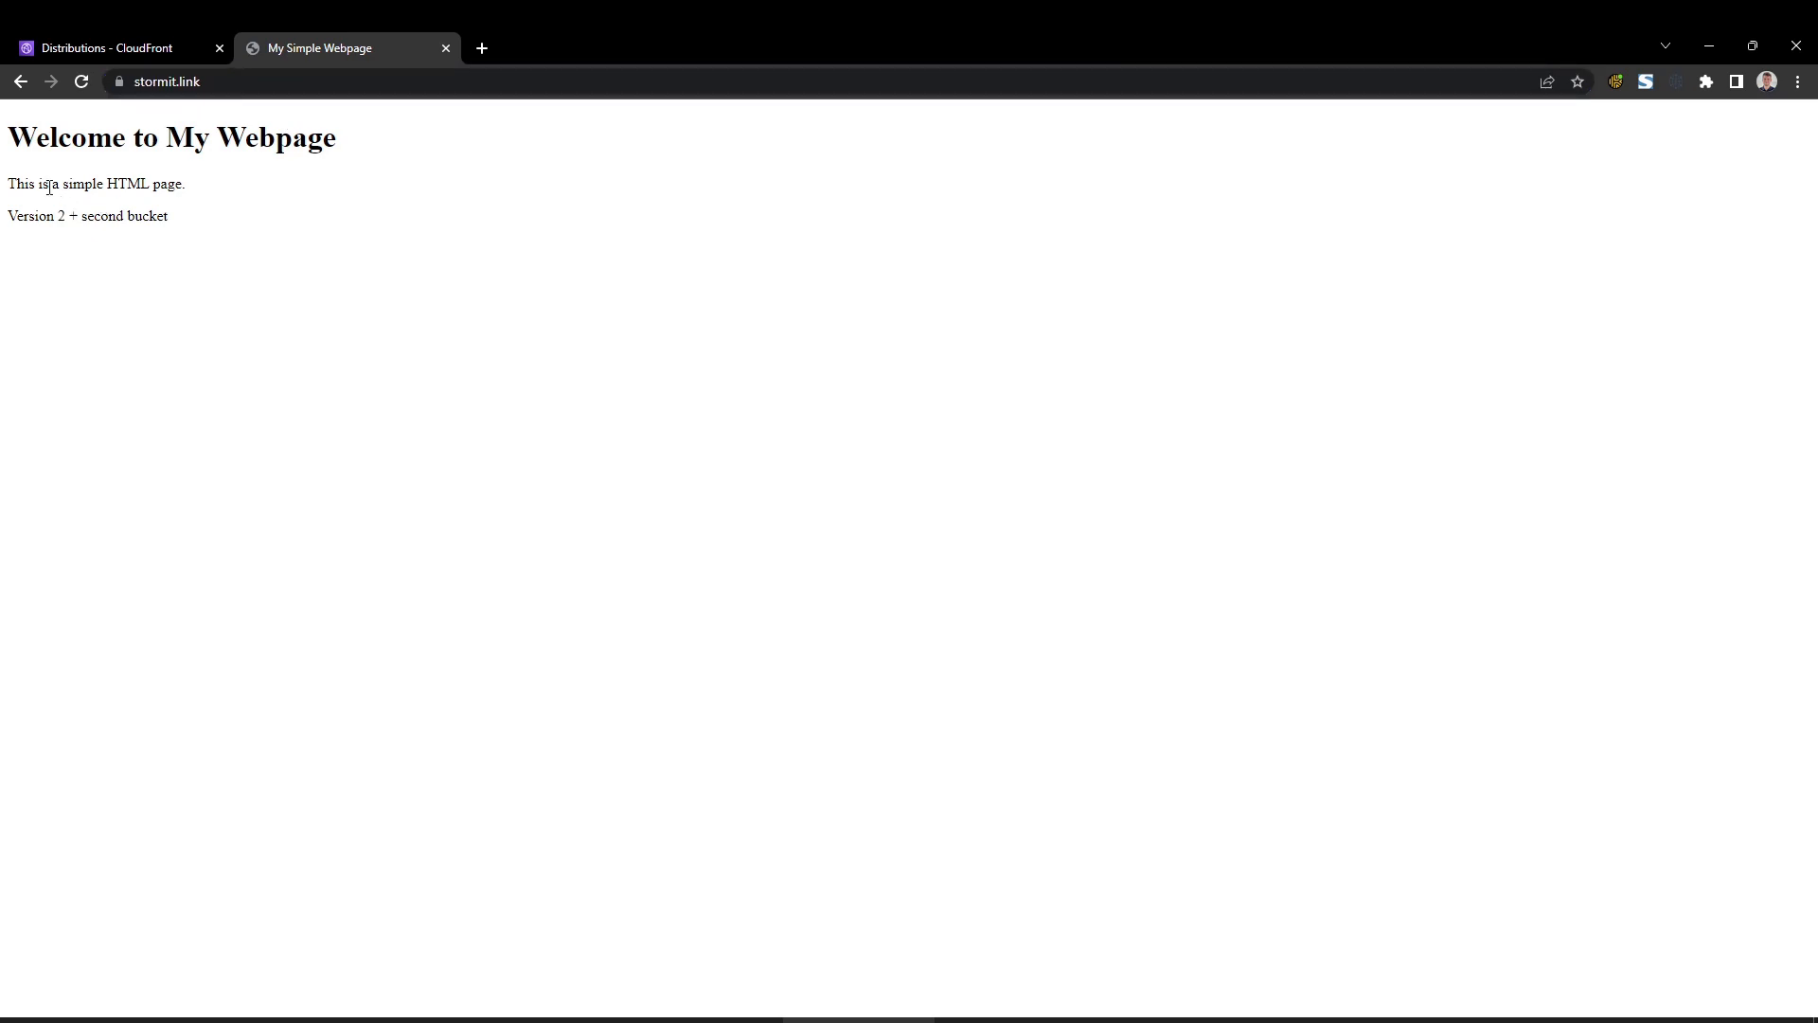
left_click_drag(172, 216, 6, 216)
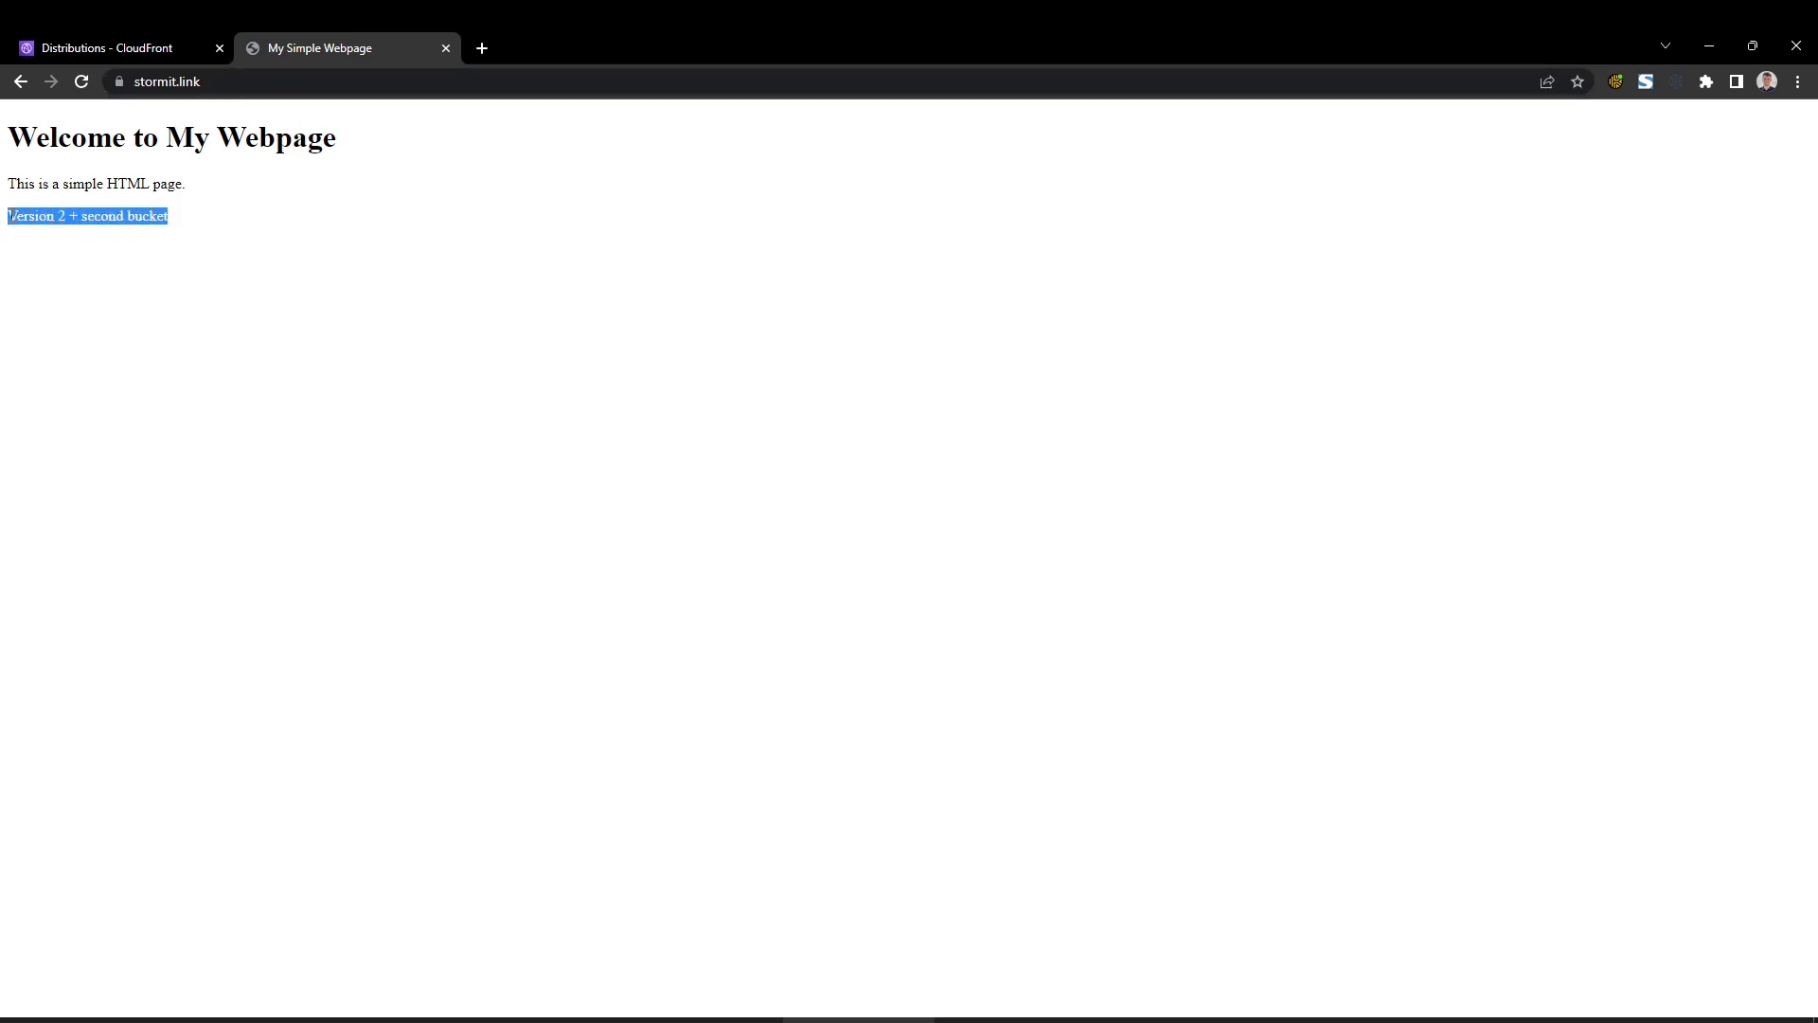
left_click(173, 218)
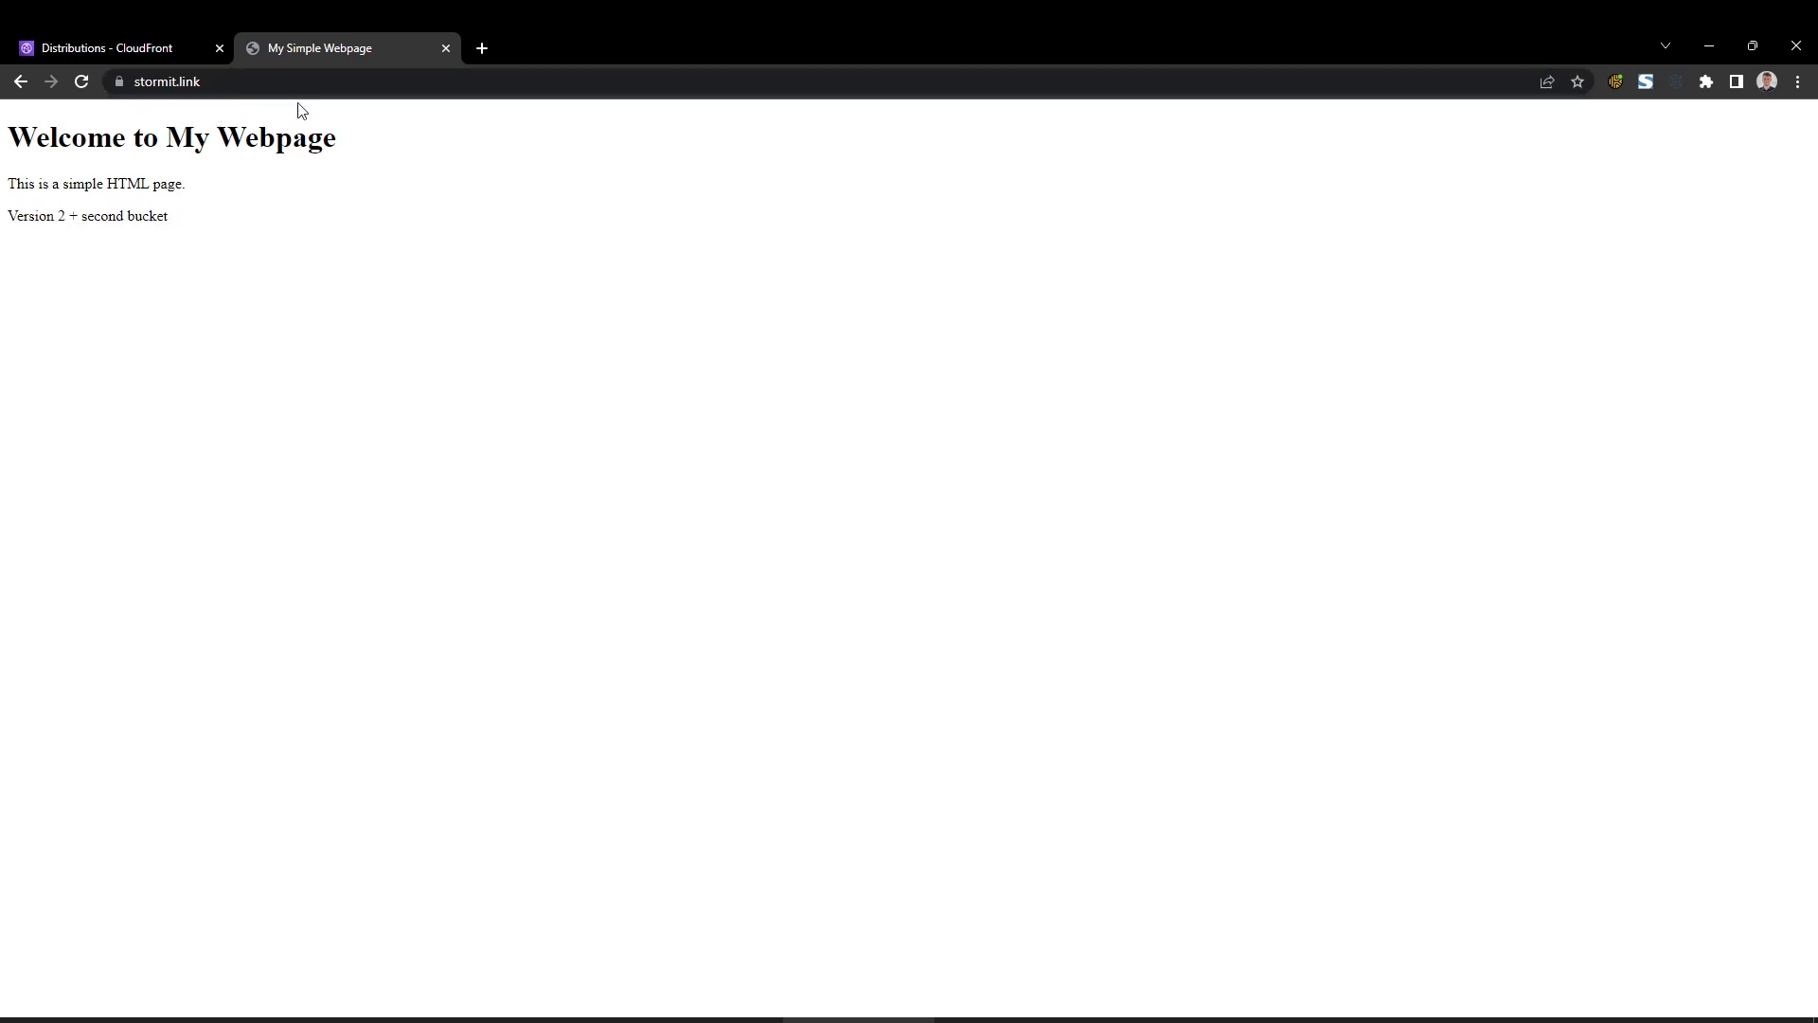
left_click(443, 46)
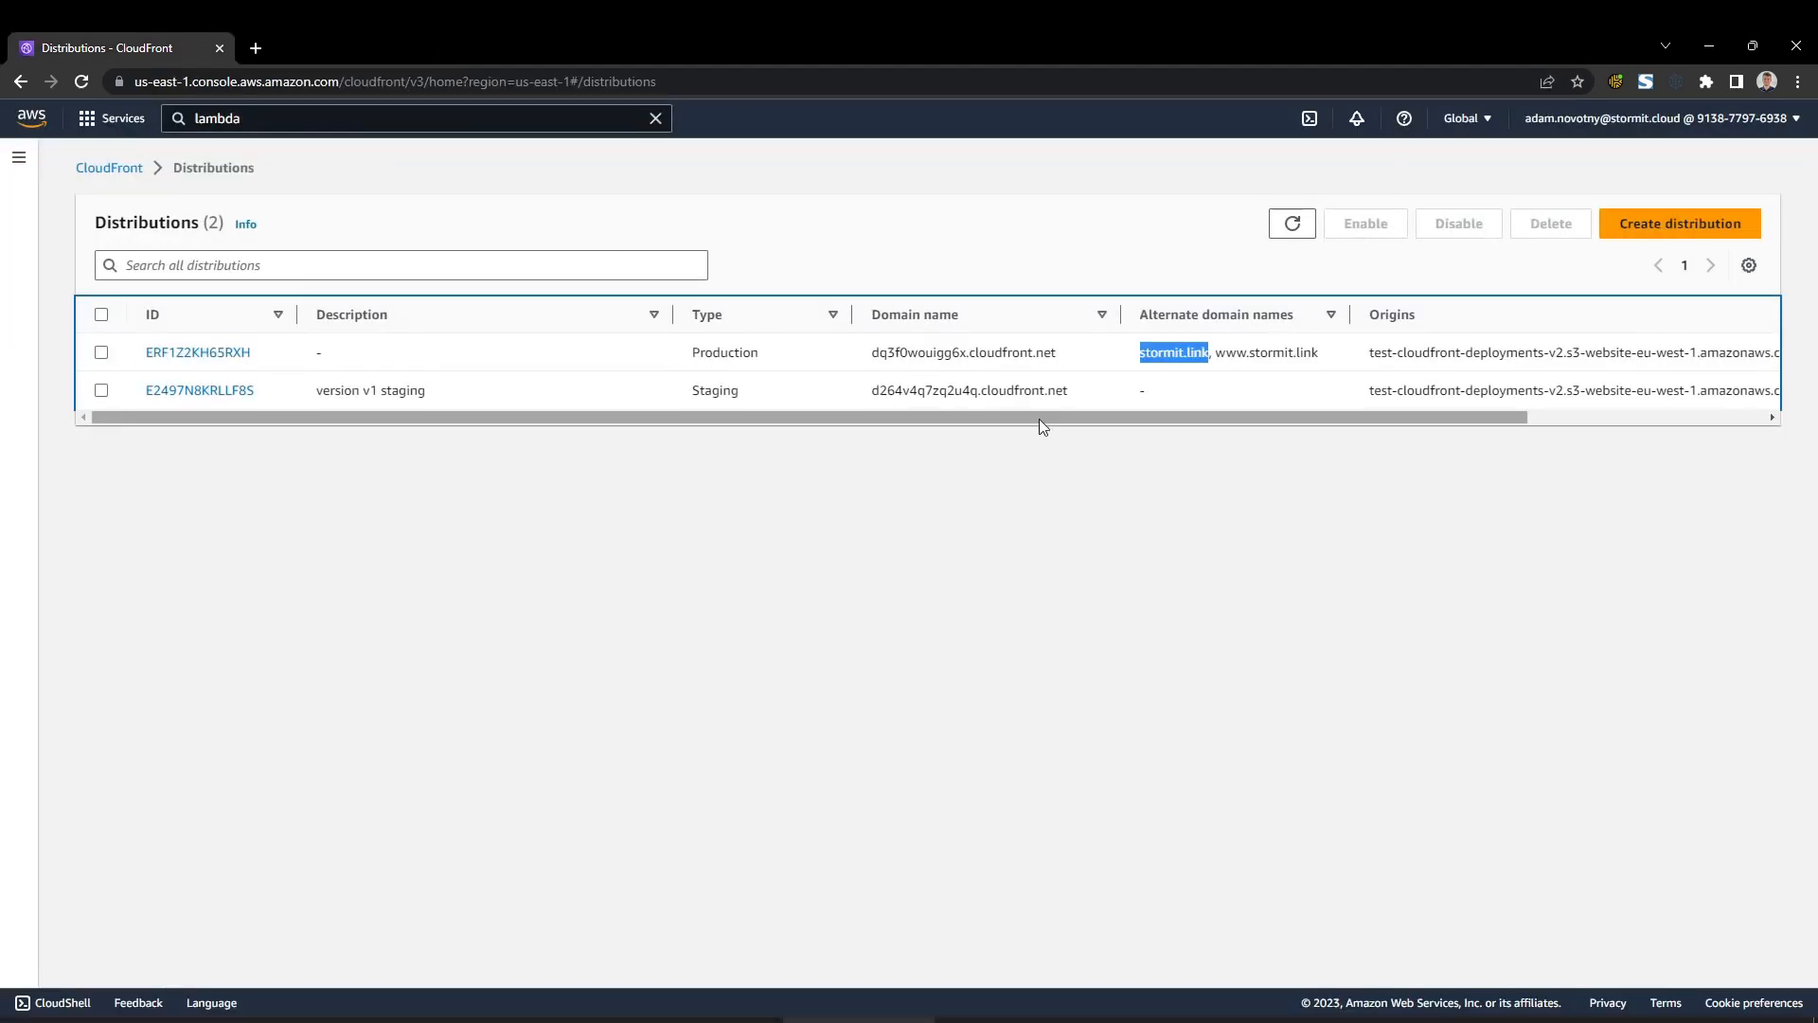
left_click_drag(1038, 419, 884, 413)
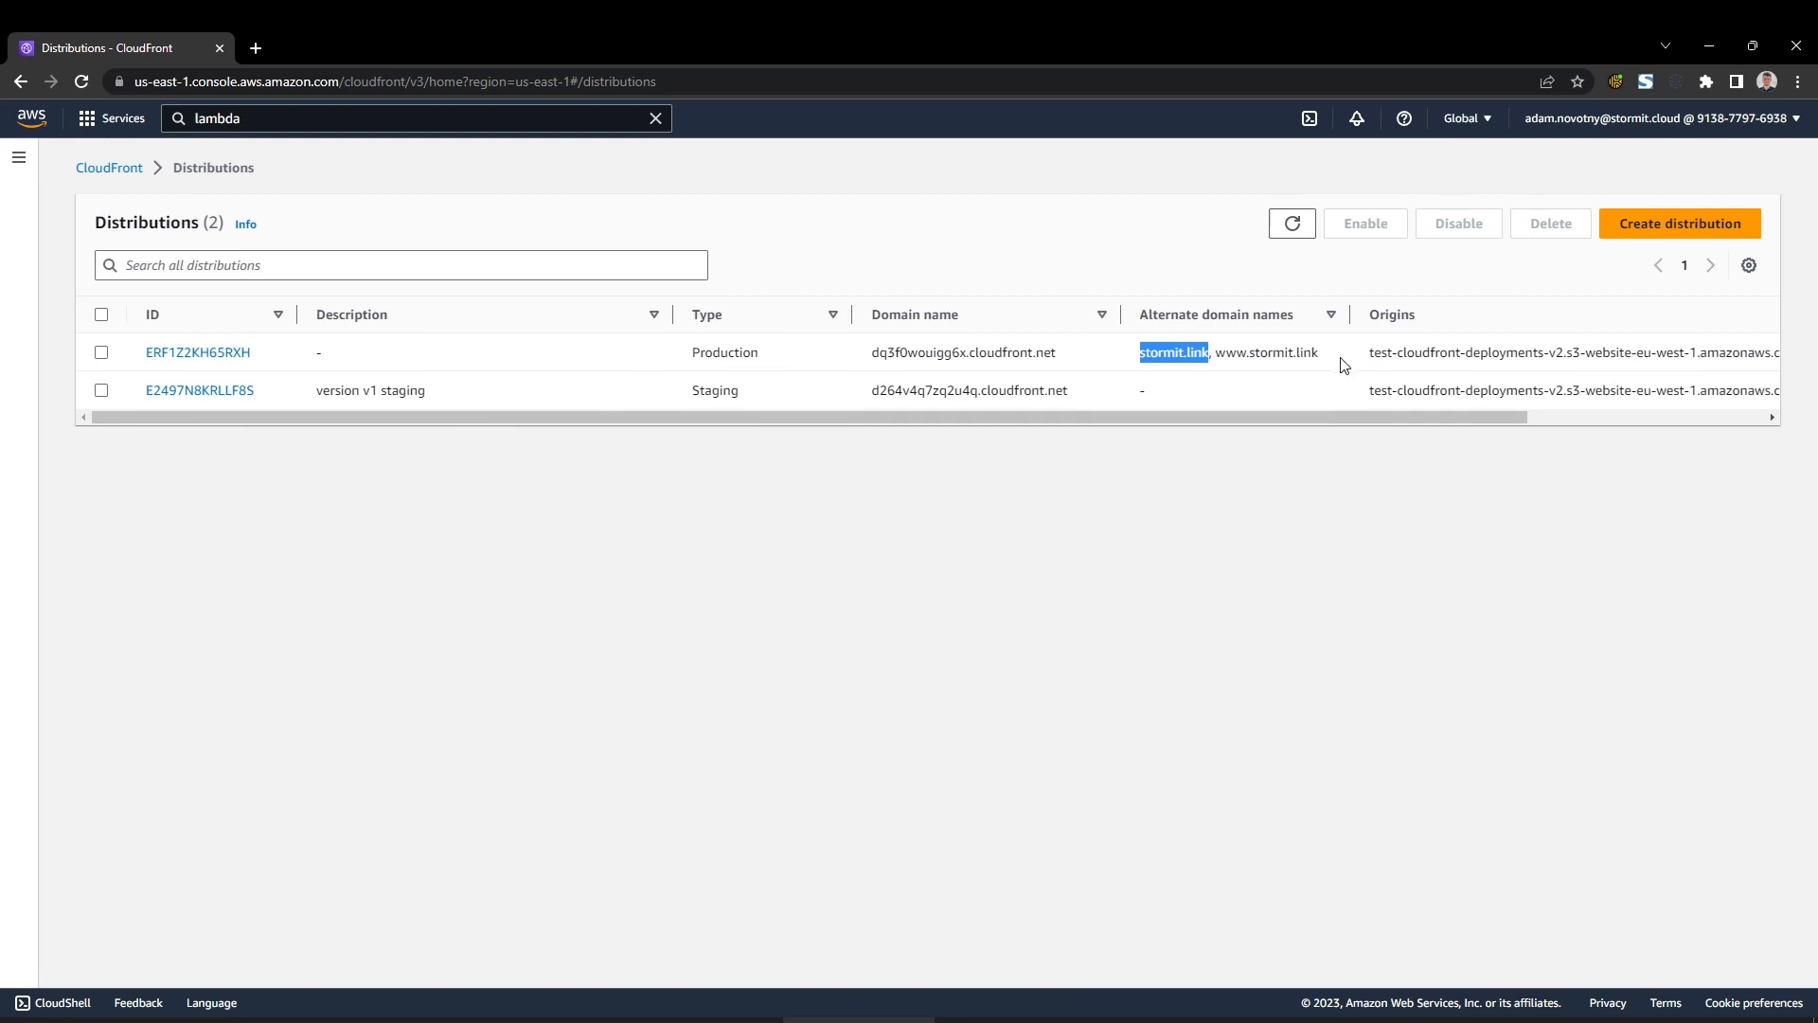
left_click(222, 356)
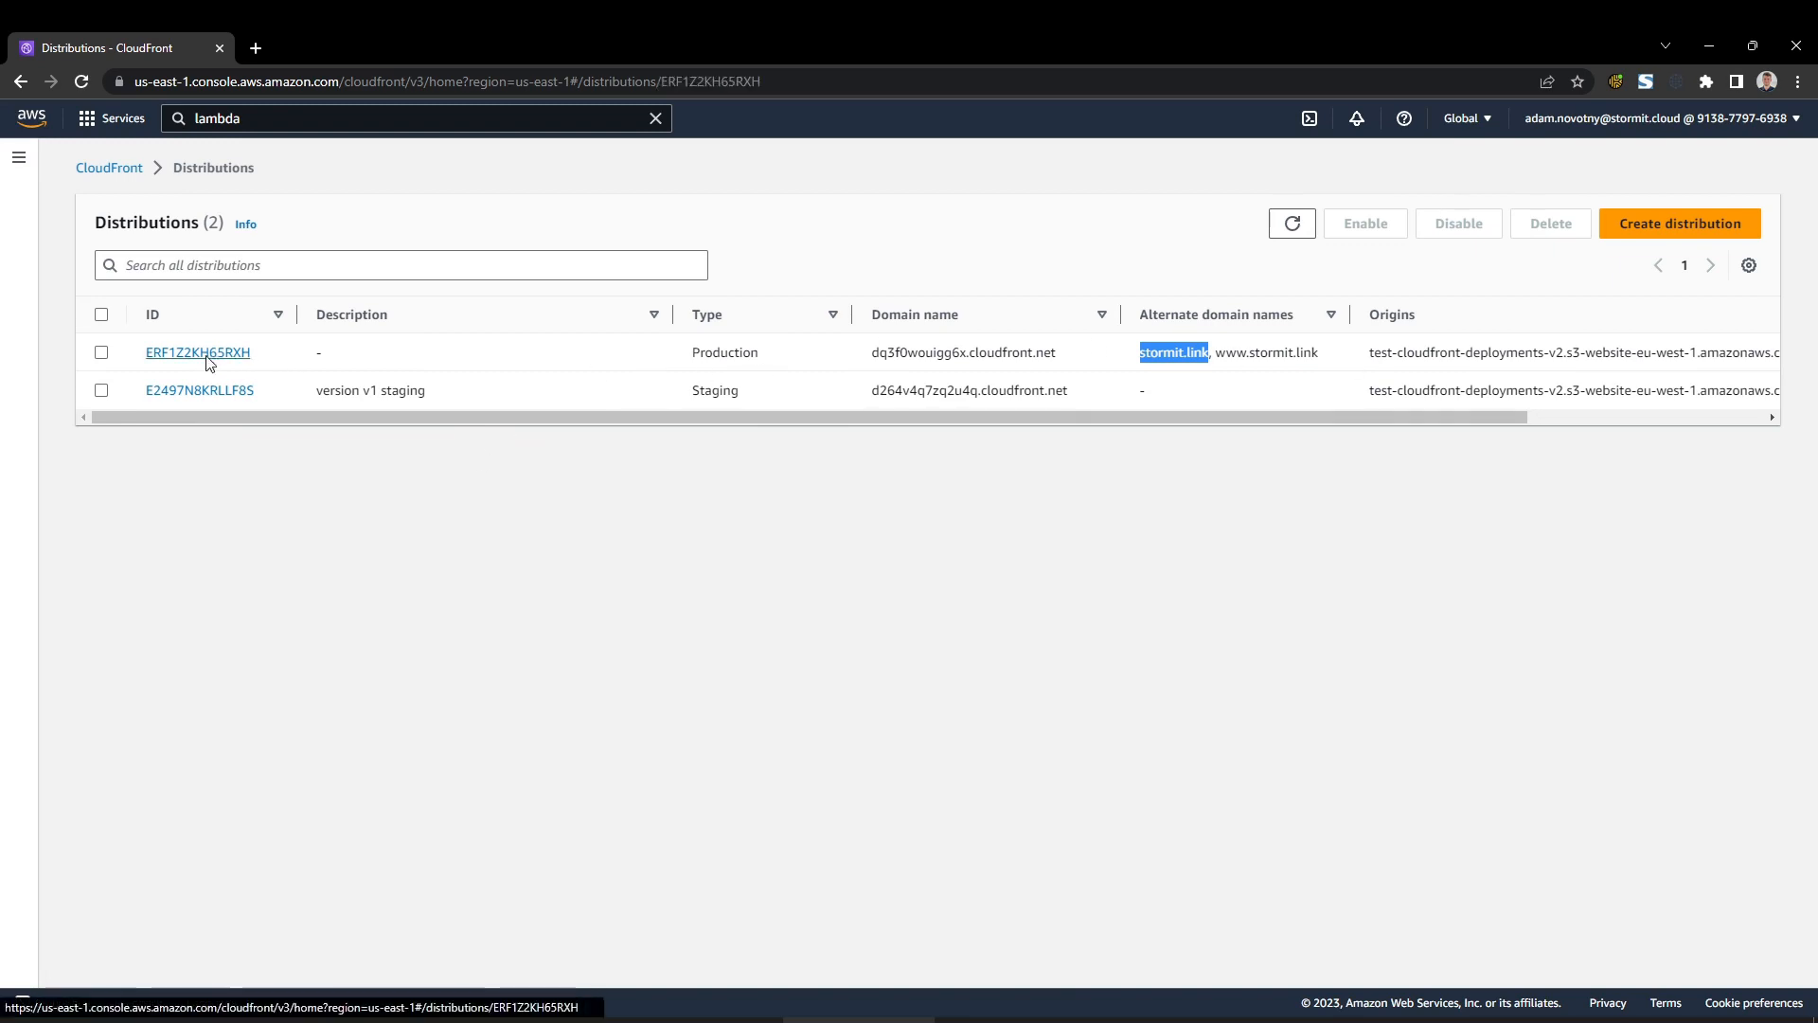